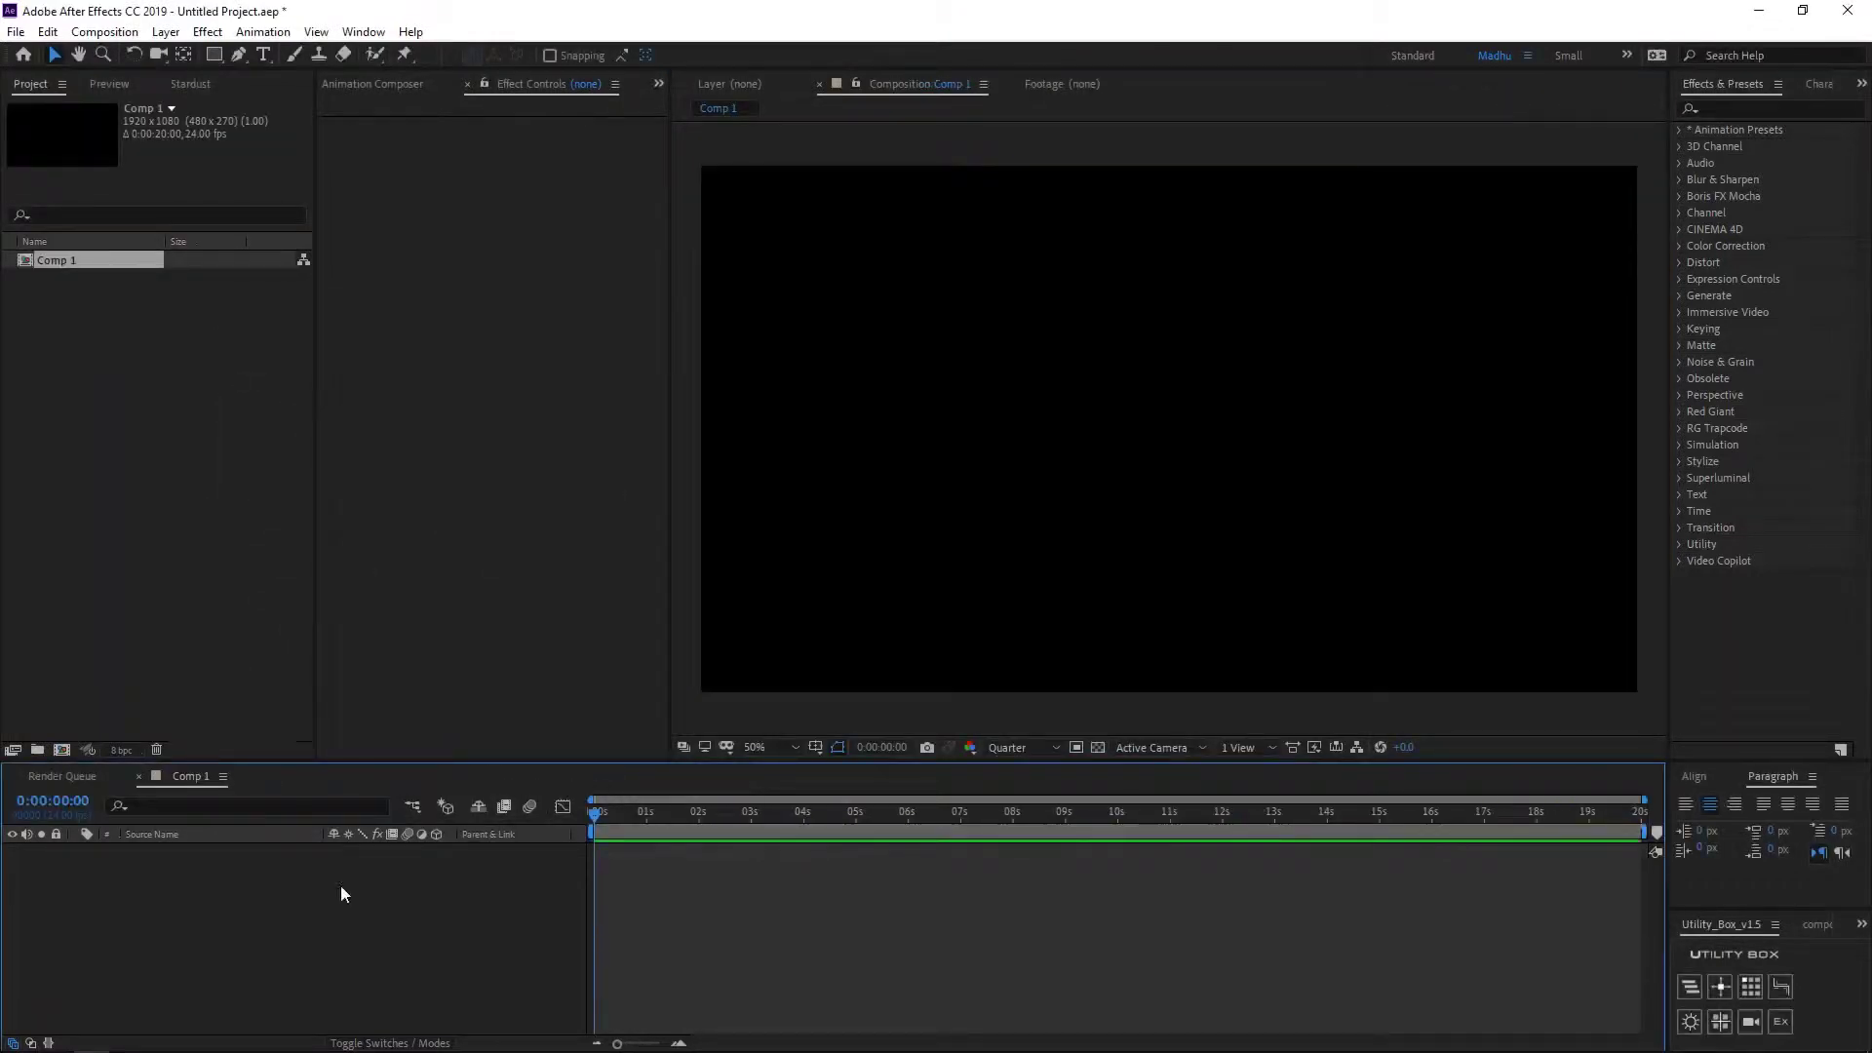
Step: Create a full-frame black solid layer in Comp 1
right_click(212, 922)
mouse_move(300, 710)
click(517, 761)
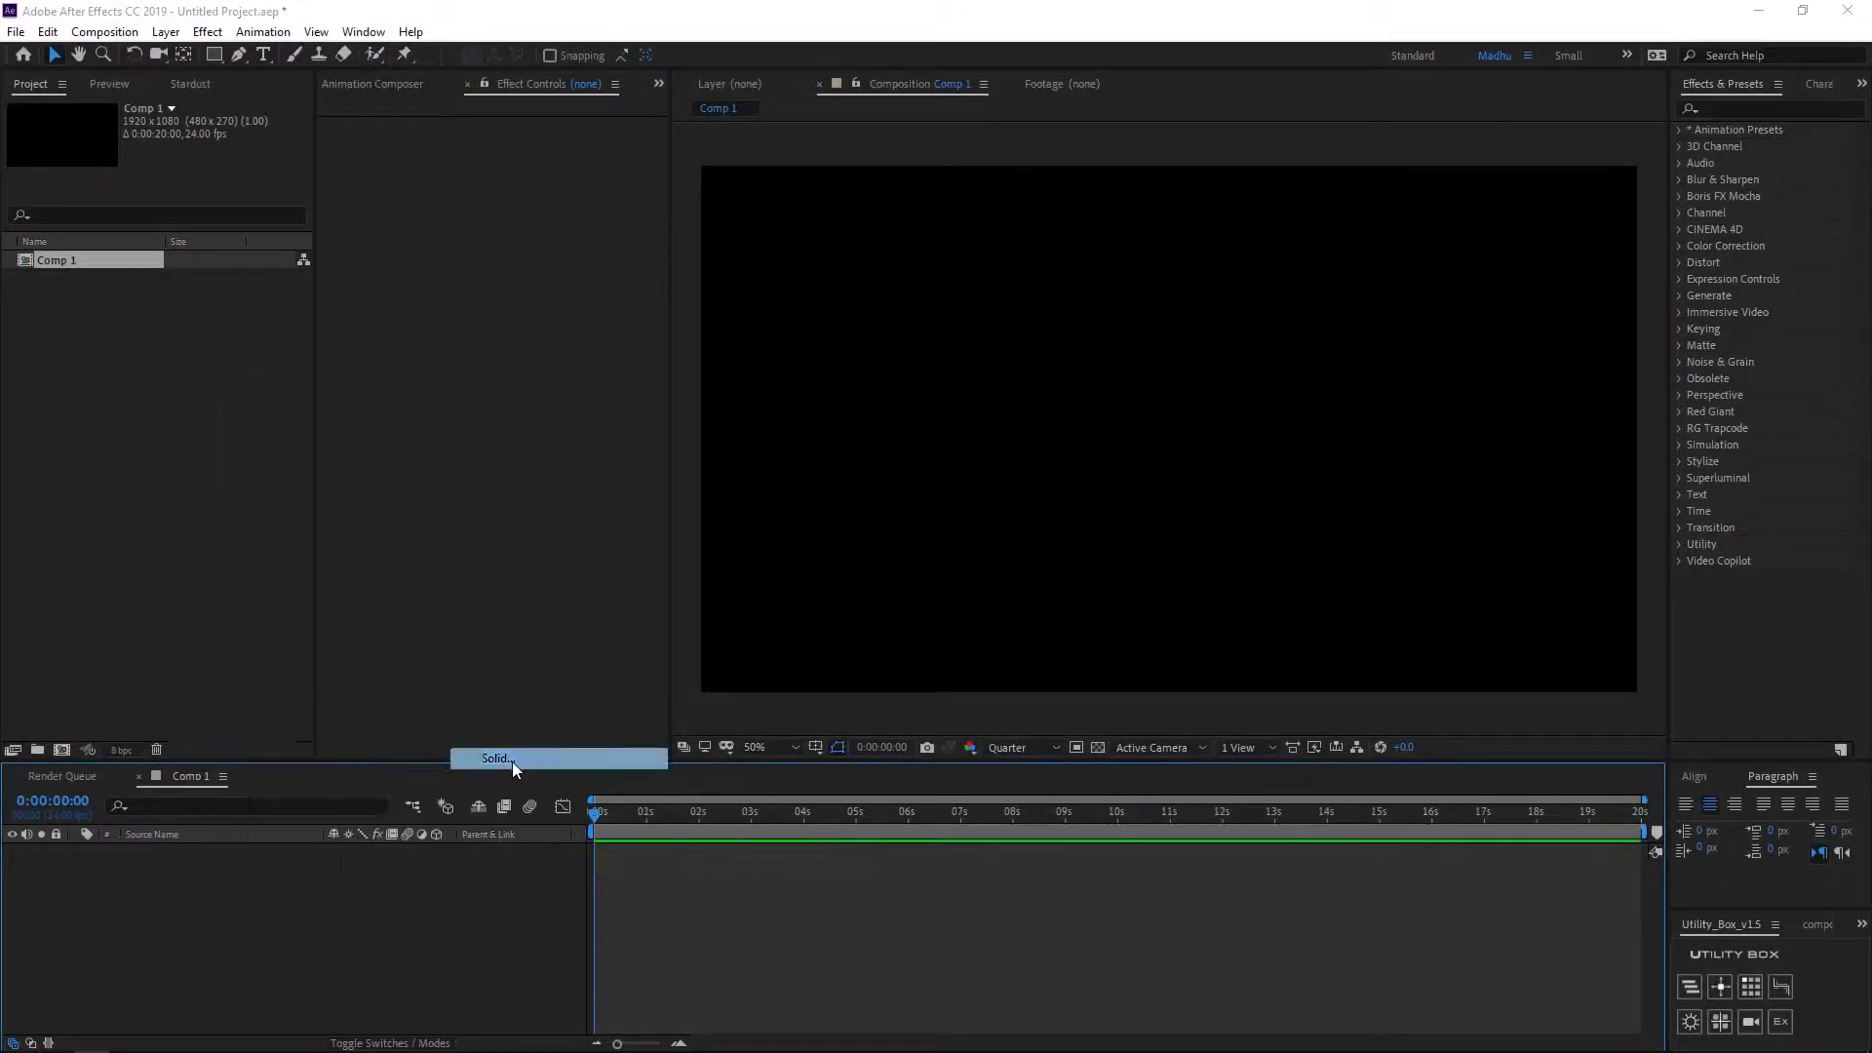
click(1005, 698)
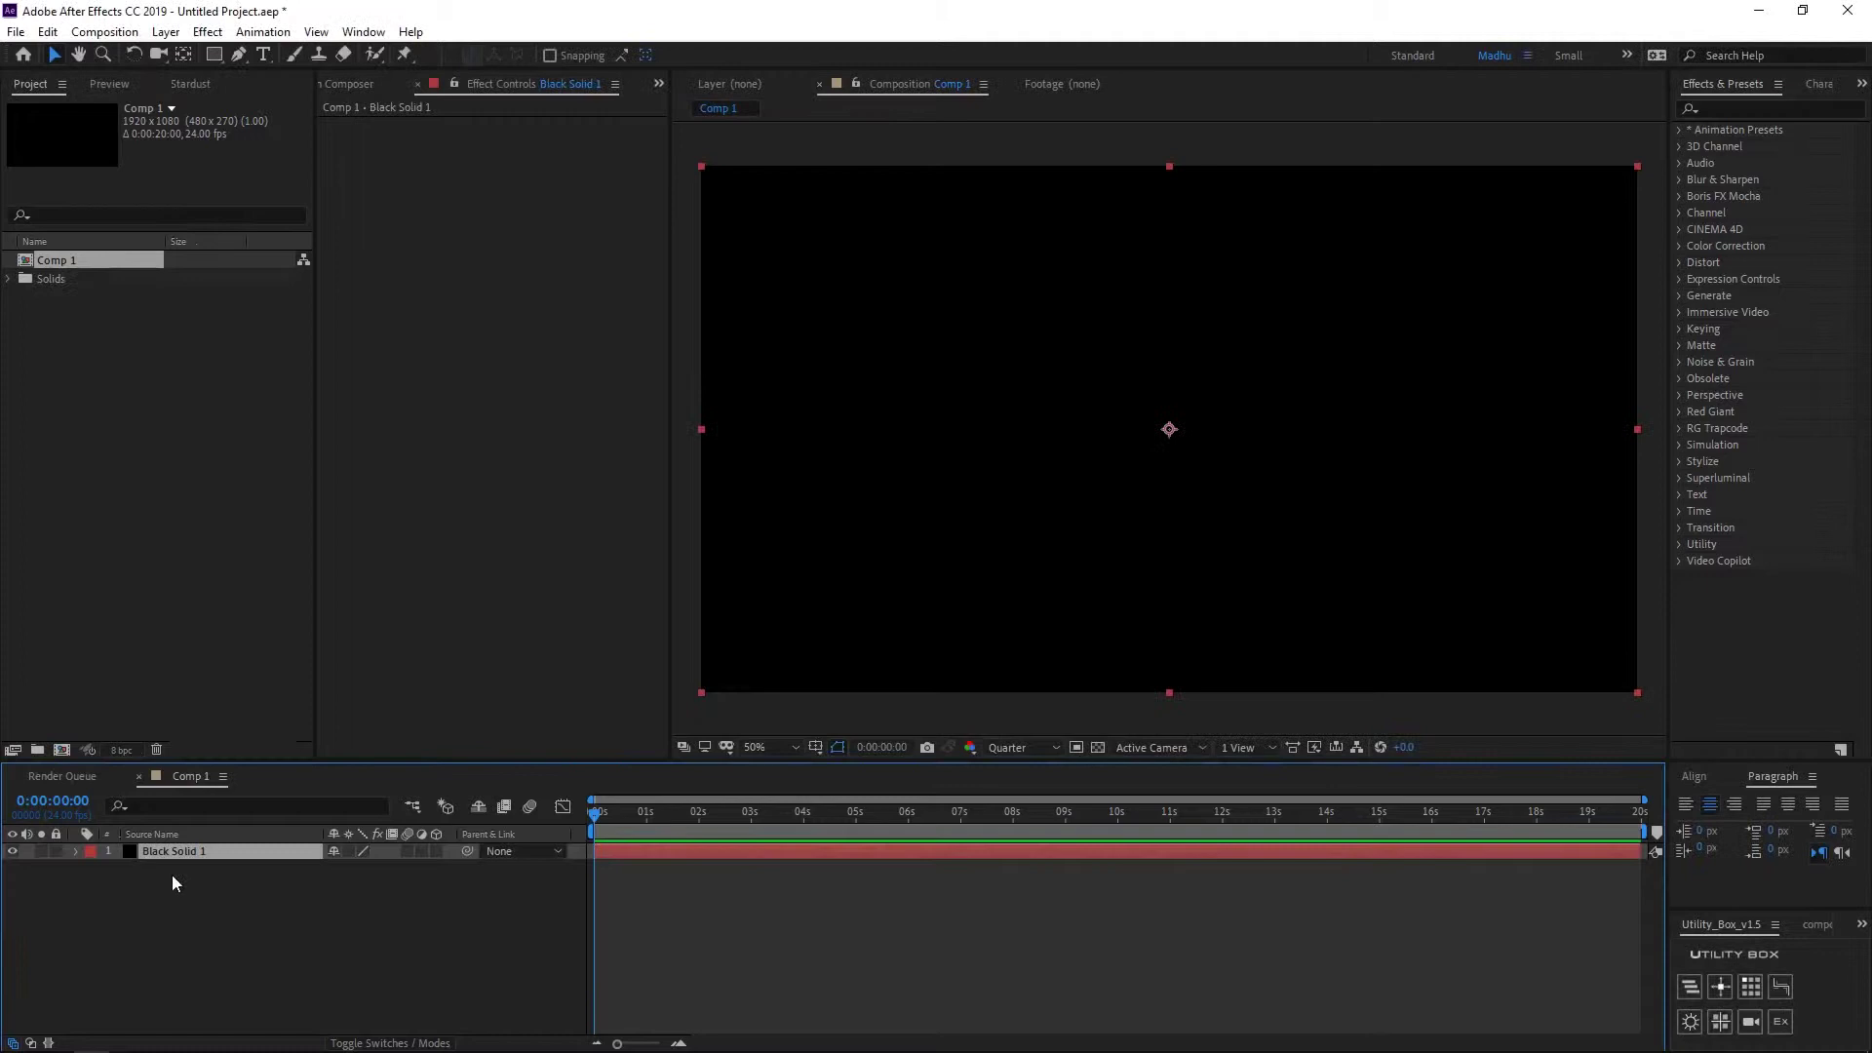
Step: Apply the Superluminal Stardust effect to the black solid and widen the effect settings and node workspace
click(1678, 478)
drag(1728, 495, 1322, 558)
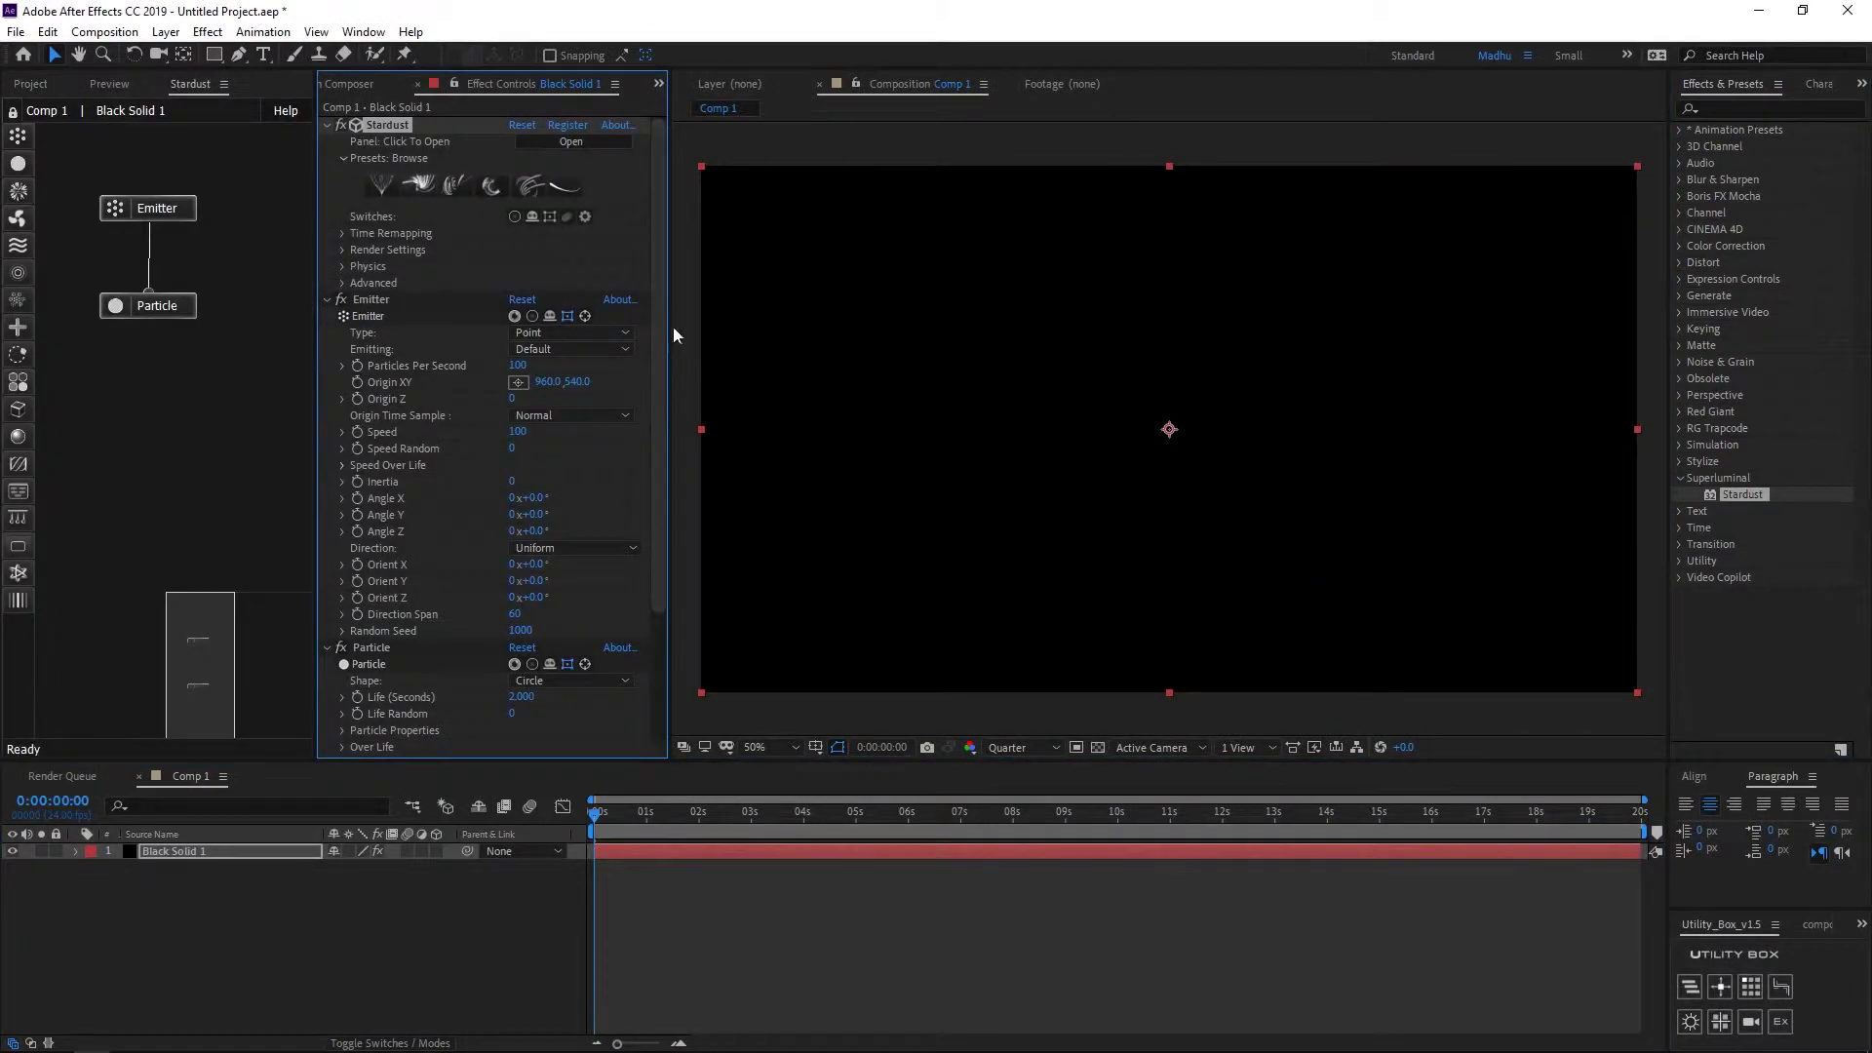
drag(671, 334, 706, 332)
drag(315, 334, 363, 334)
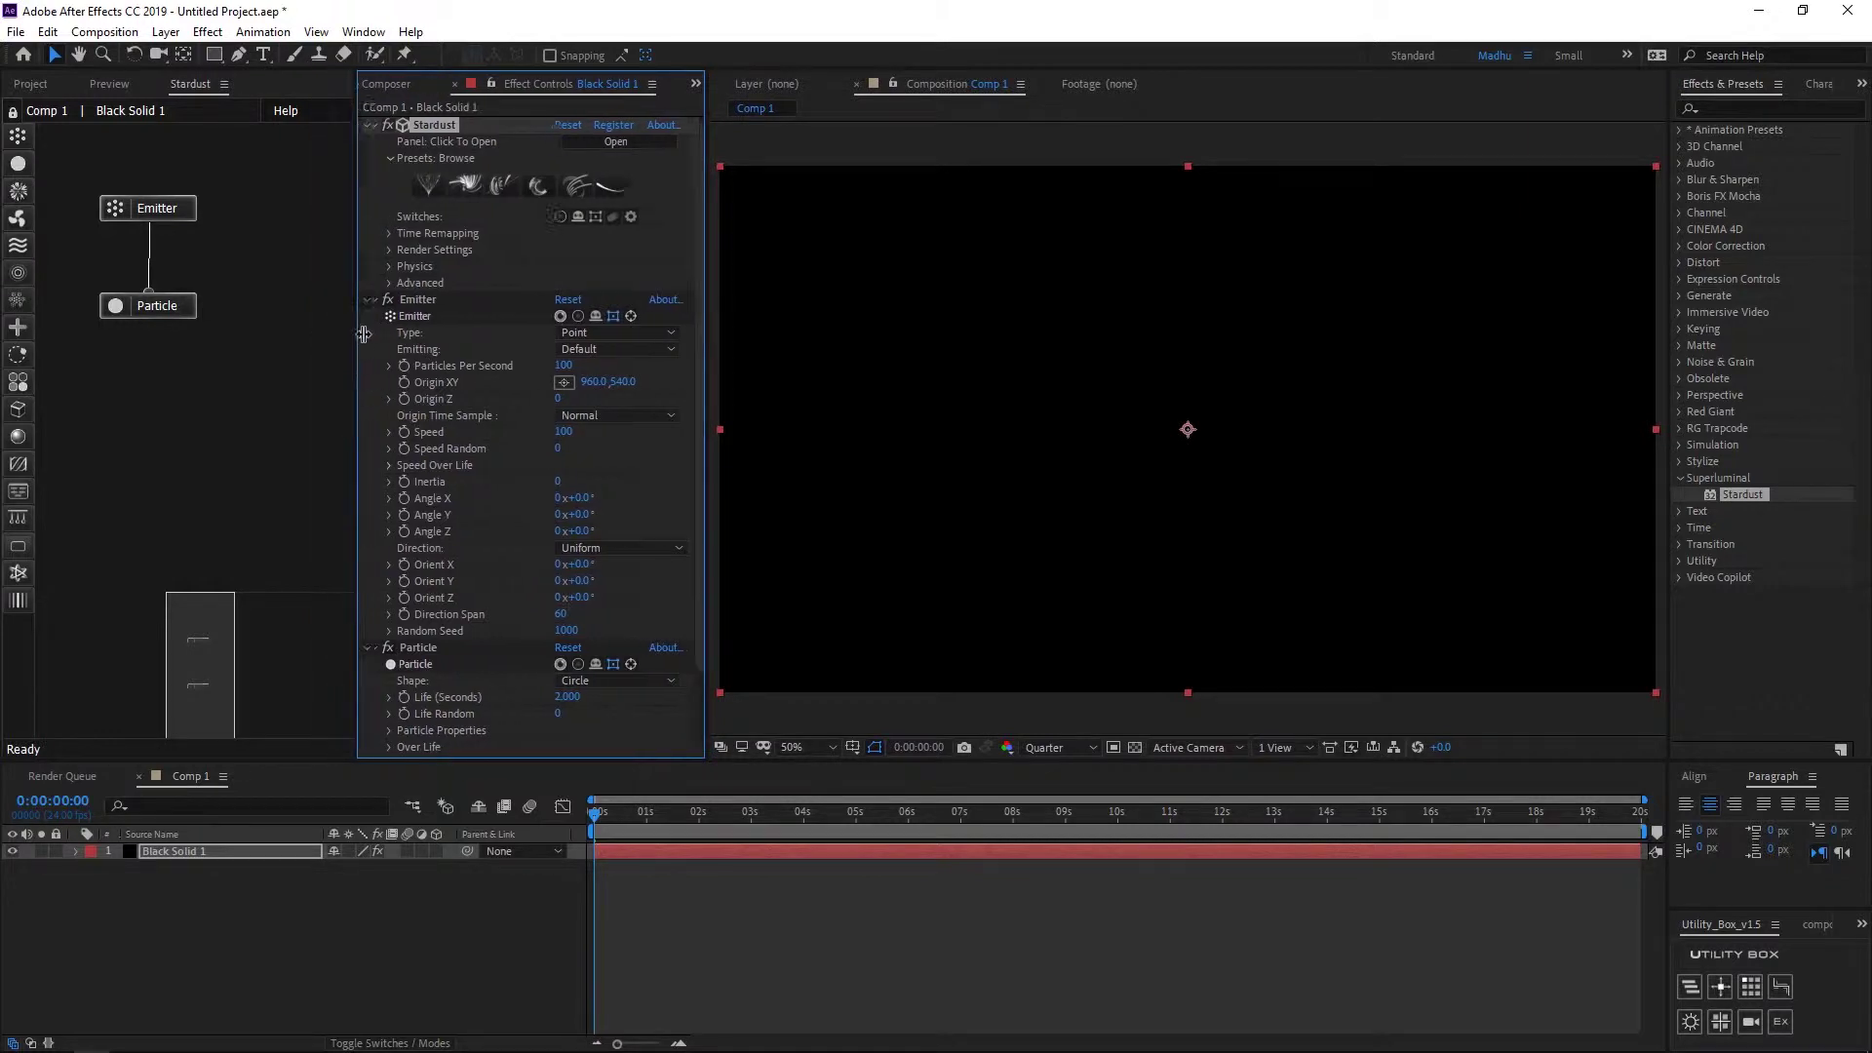
Step: Replace the default Emitter and Particle nodes in the Stardust graph with a single Model node
click(267, 330)
drag(78, 166, 190, 363)
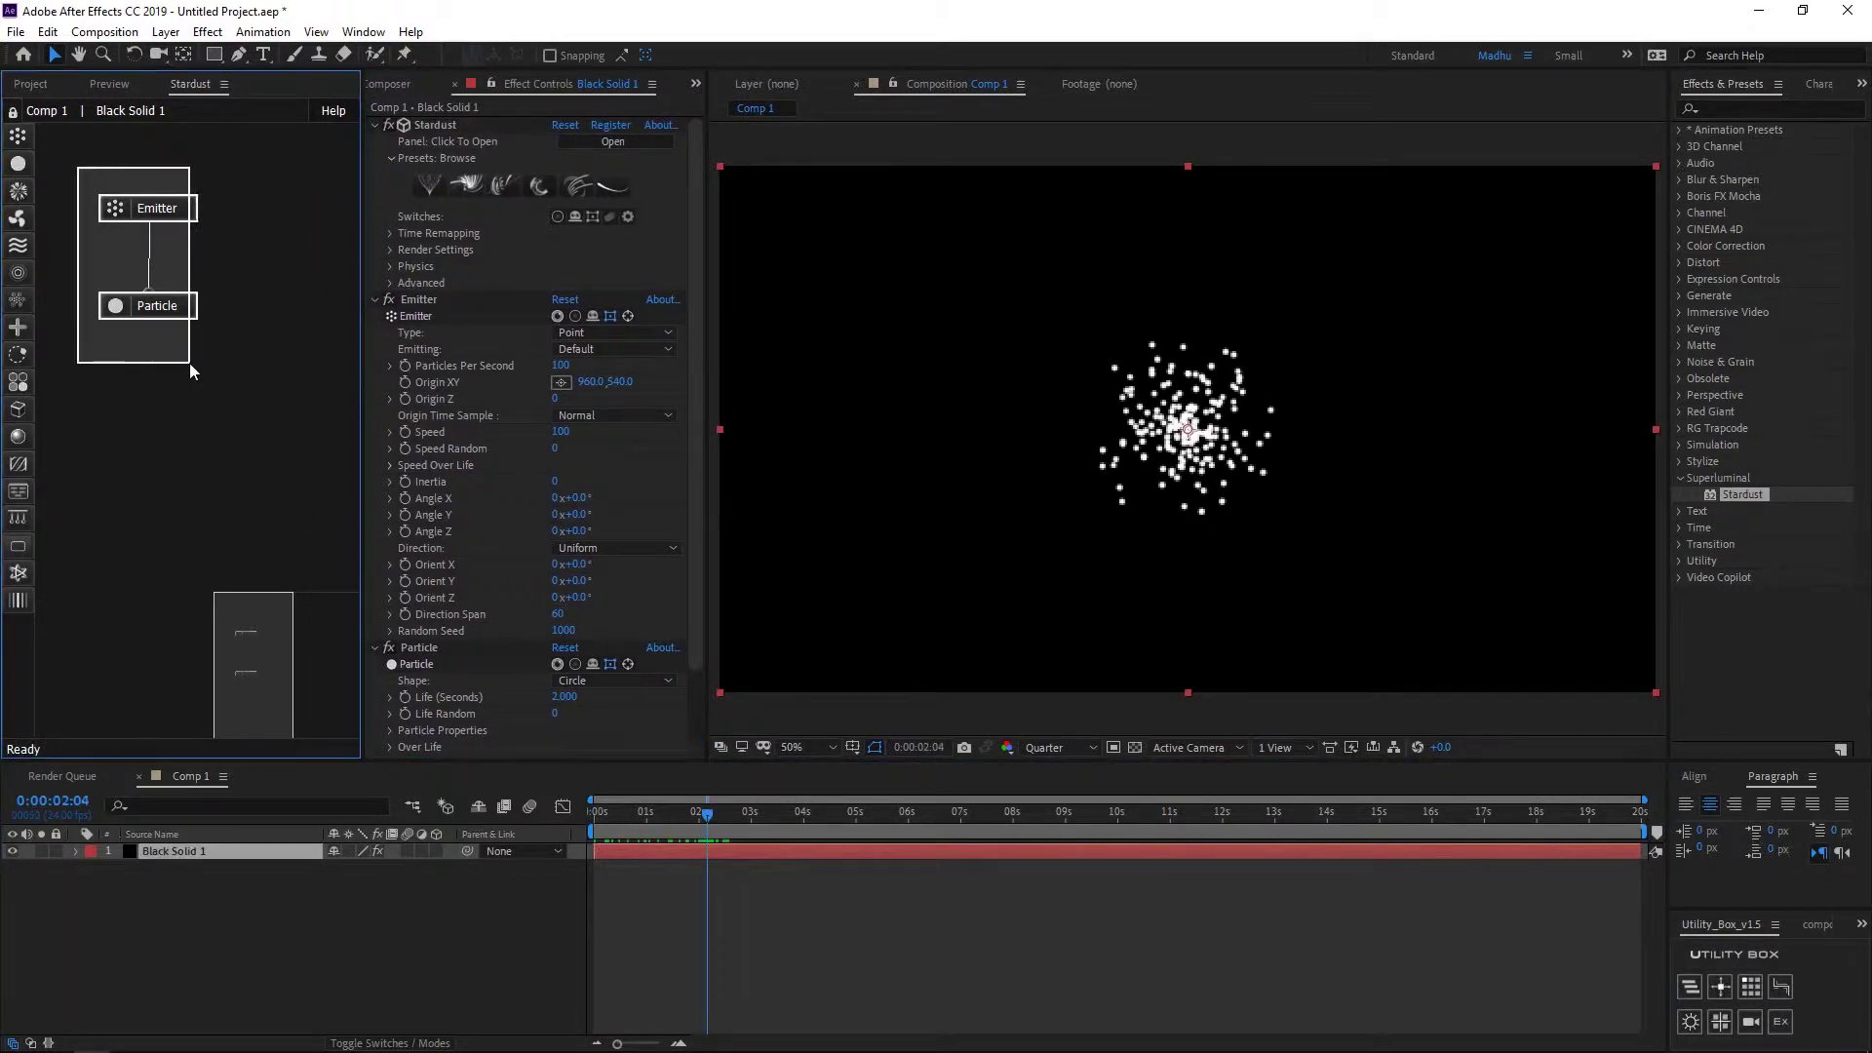
key(Delete)
key(Delete)
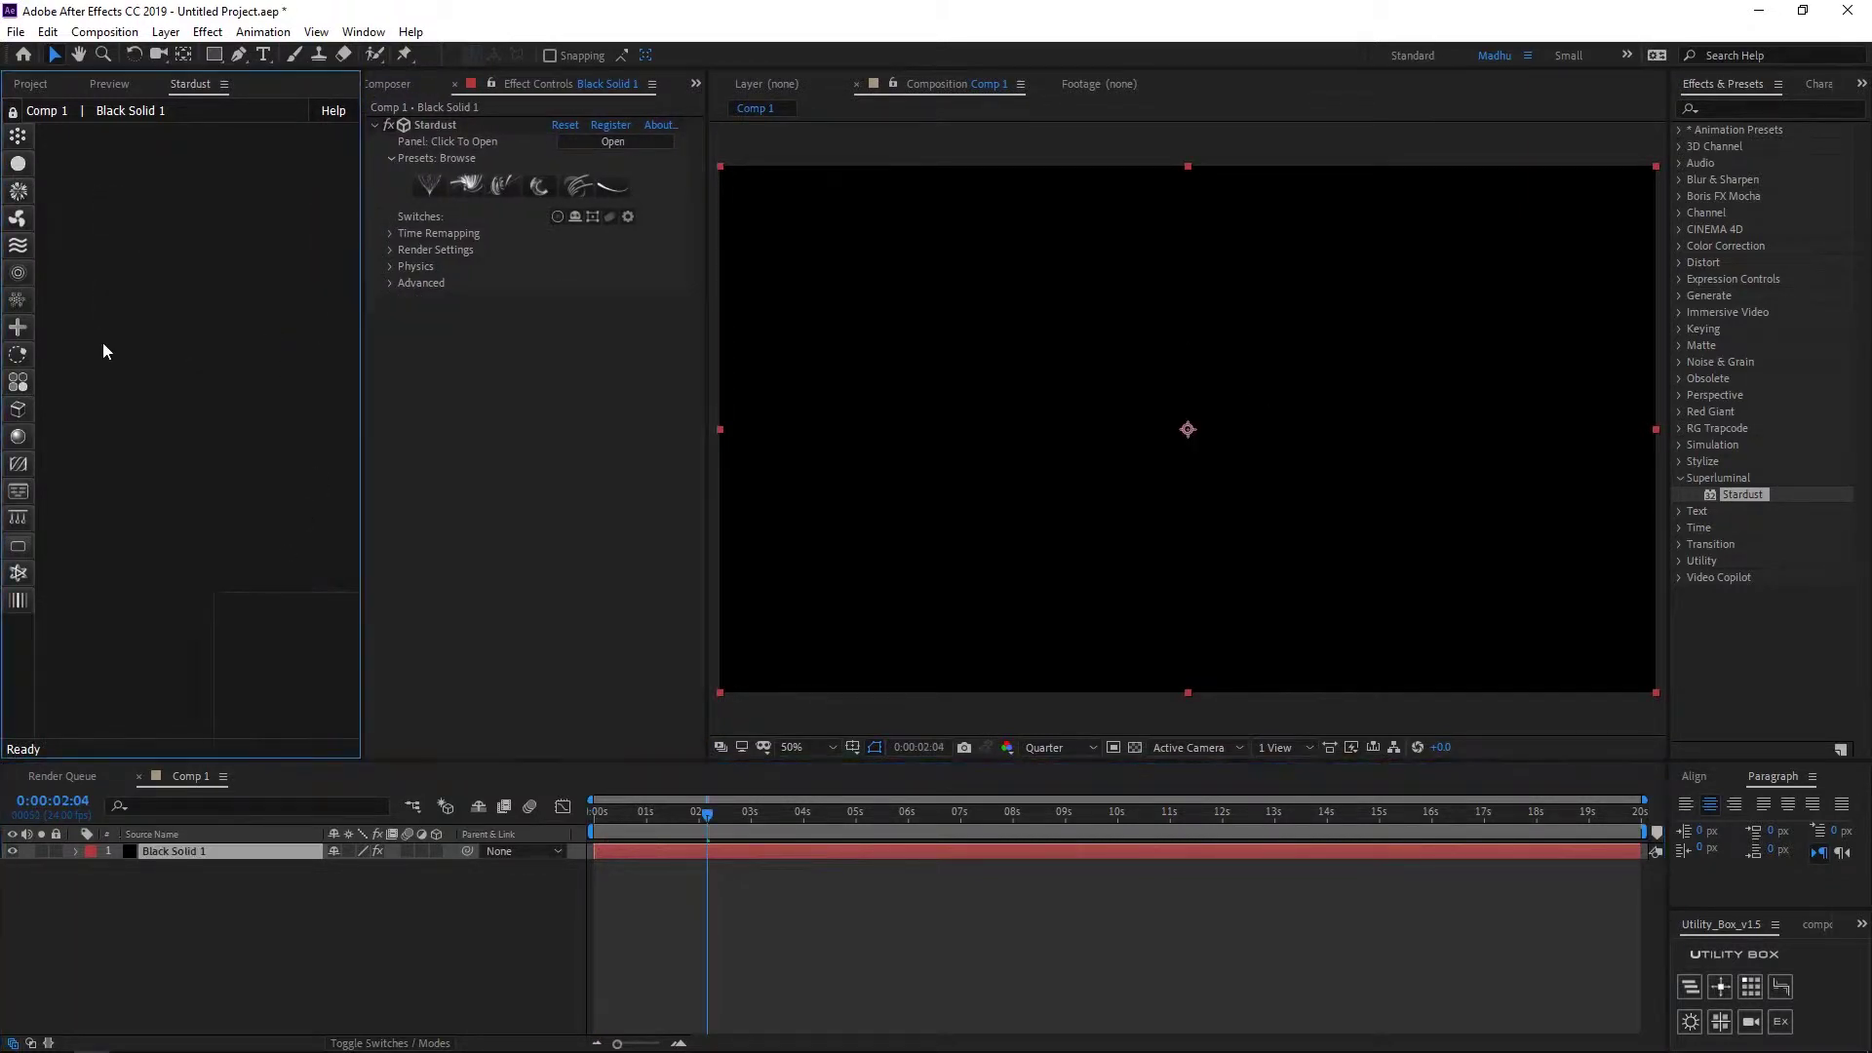
click(17, 410)
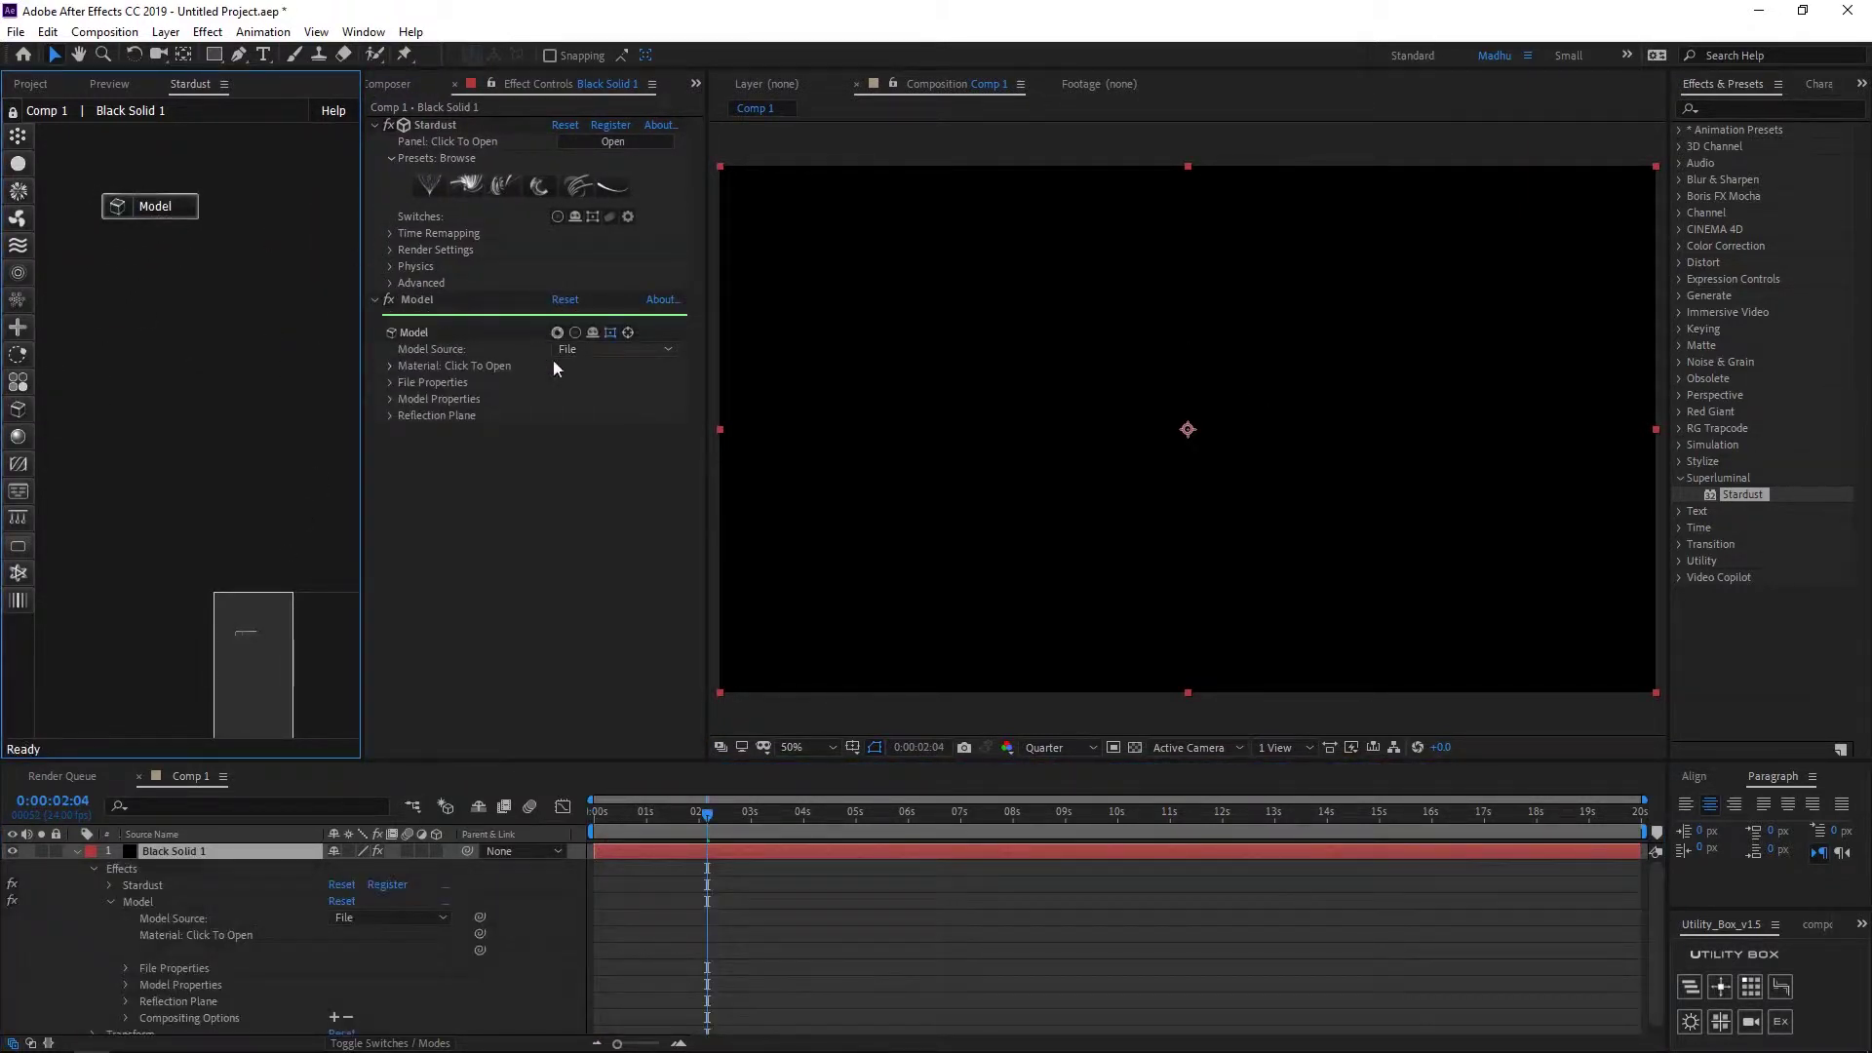
Step: Load Head.obj from the Desktop as the Model node's file, with Import Materials enabled
click(390, 382)
click(478, 427)
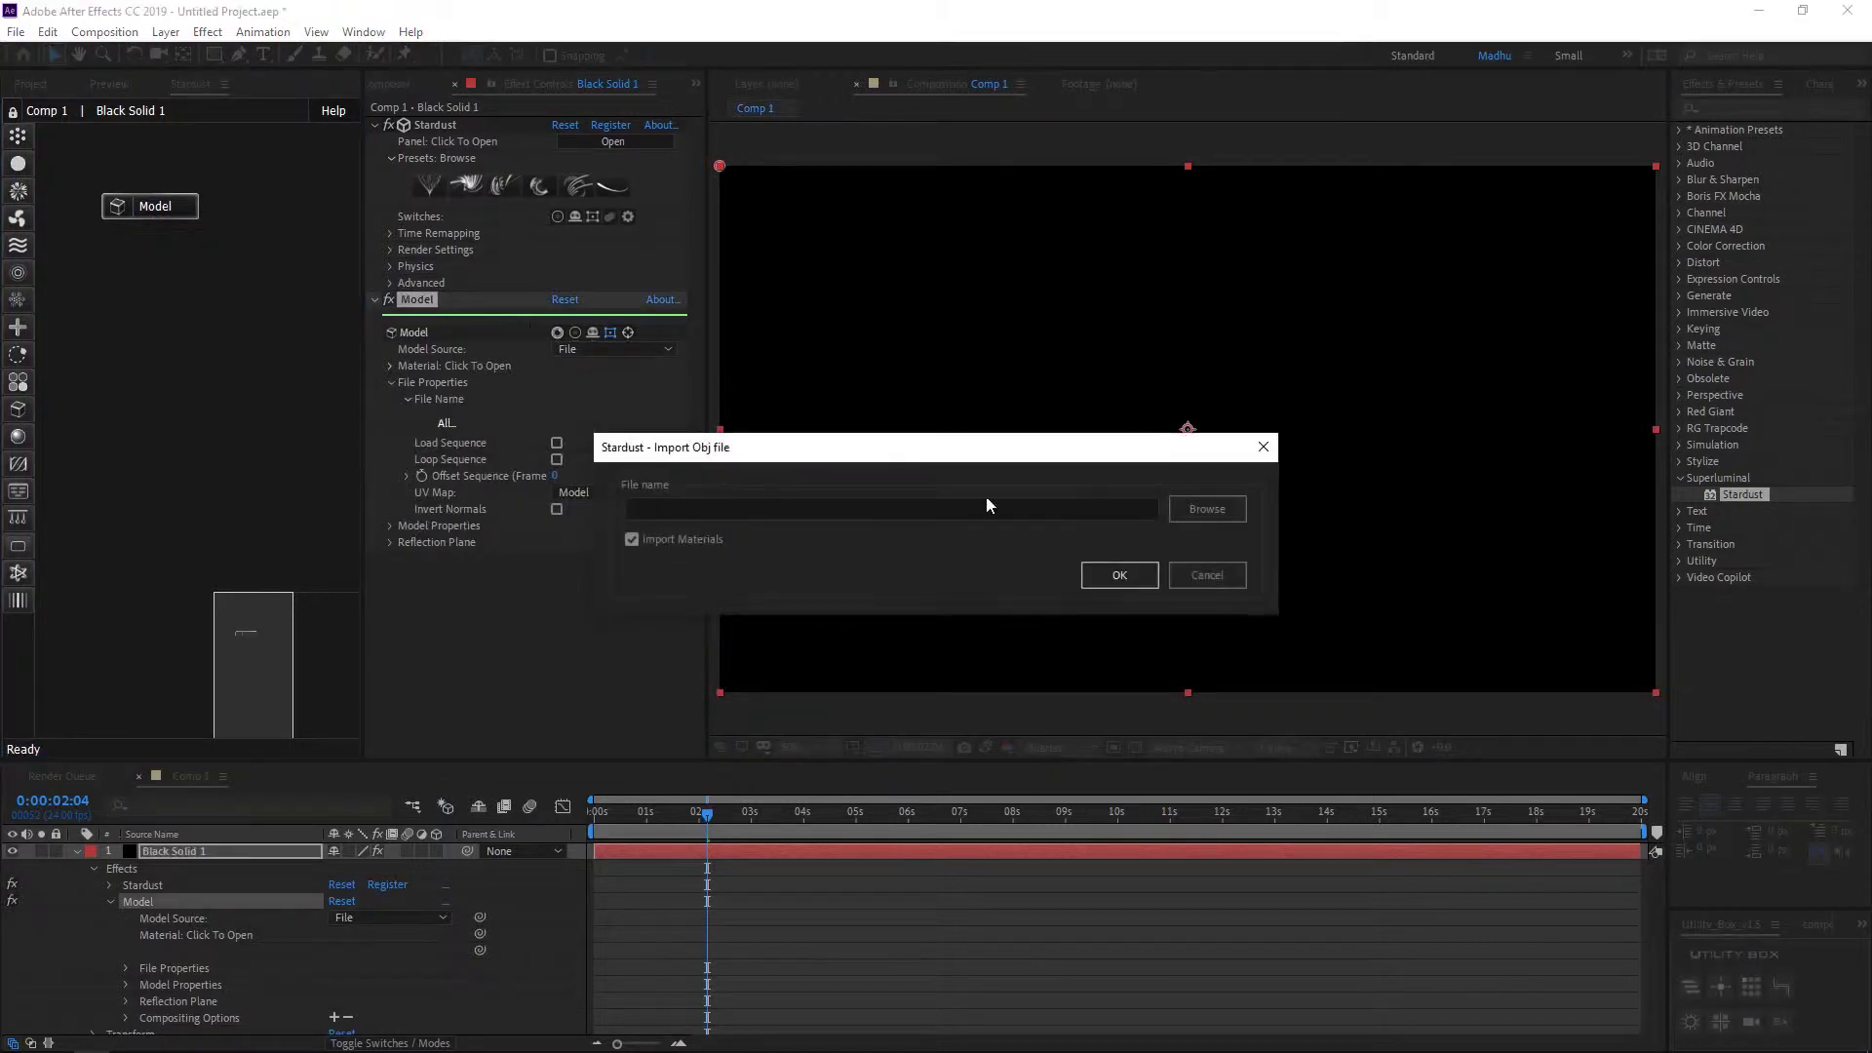
click(1181, 504)
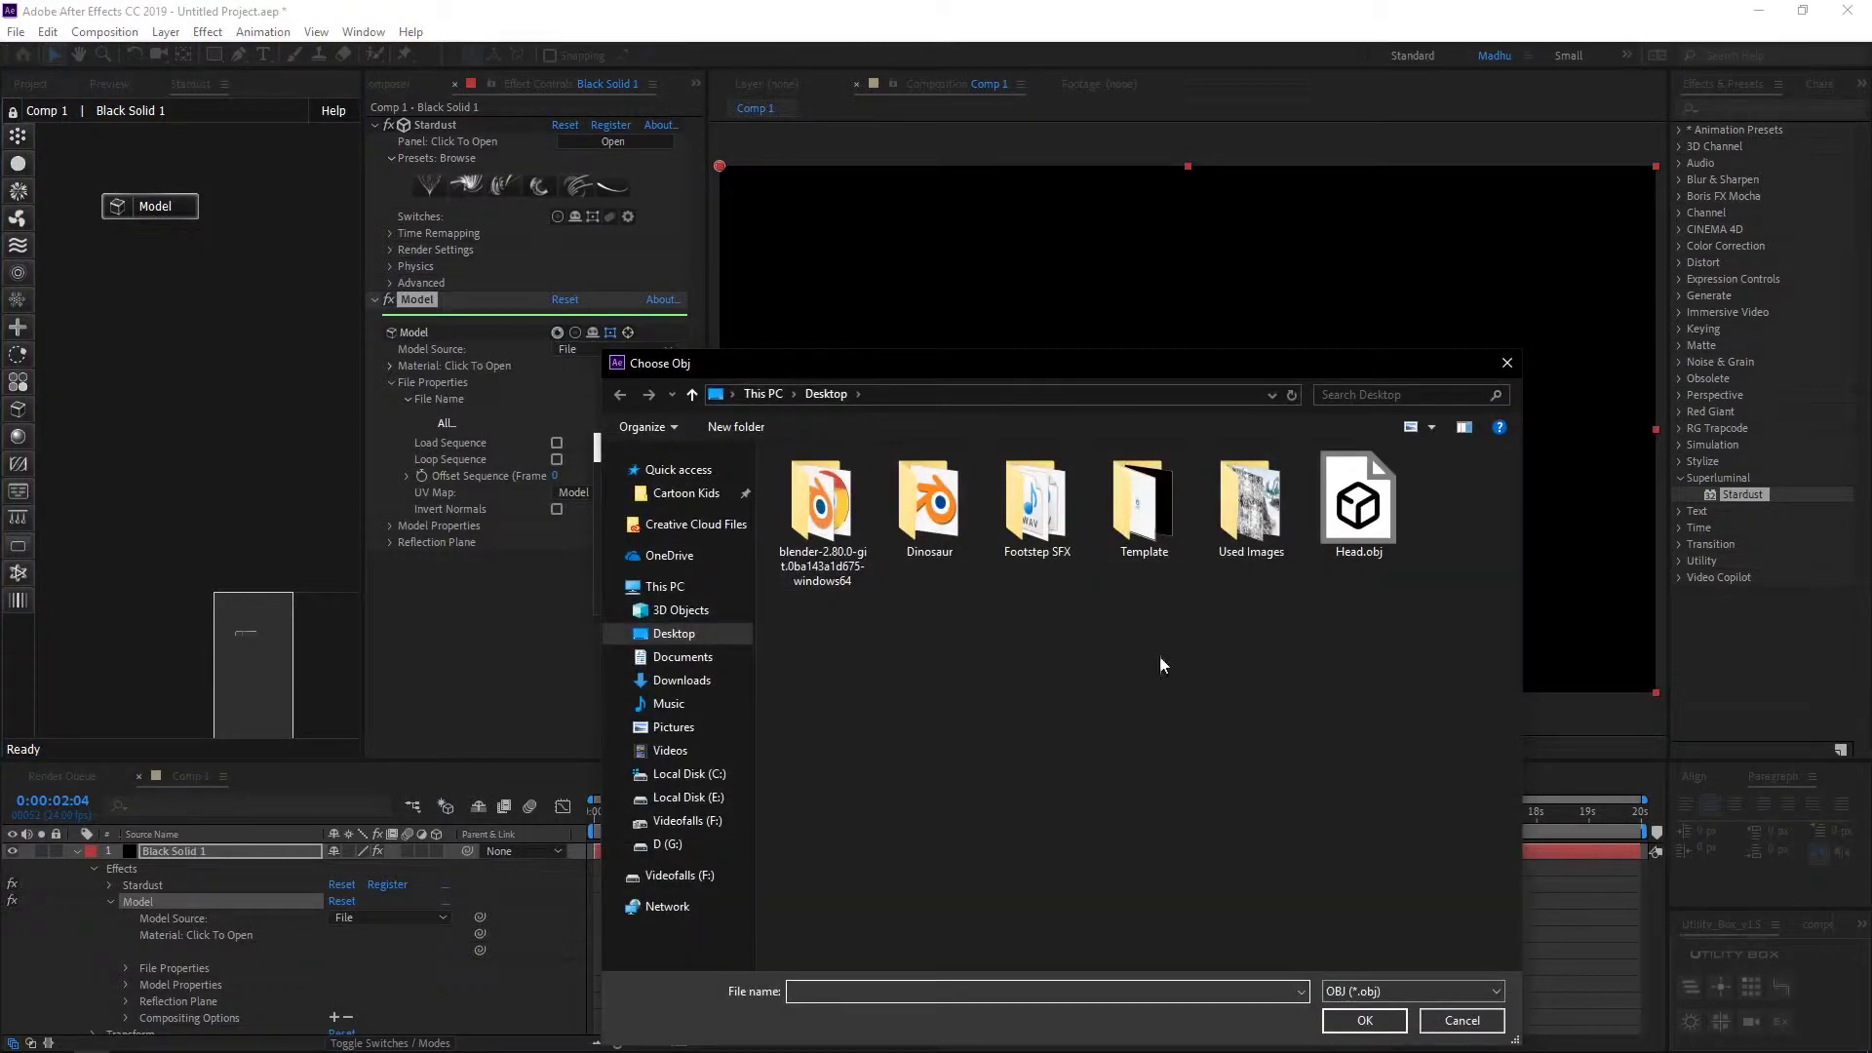
double_click(1355, 507)
click(1121, 577)
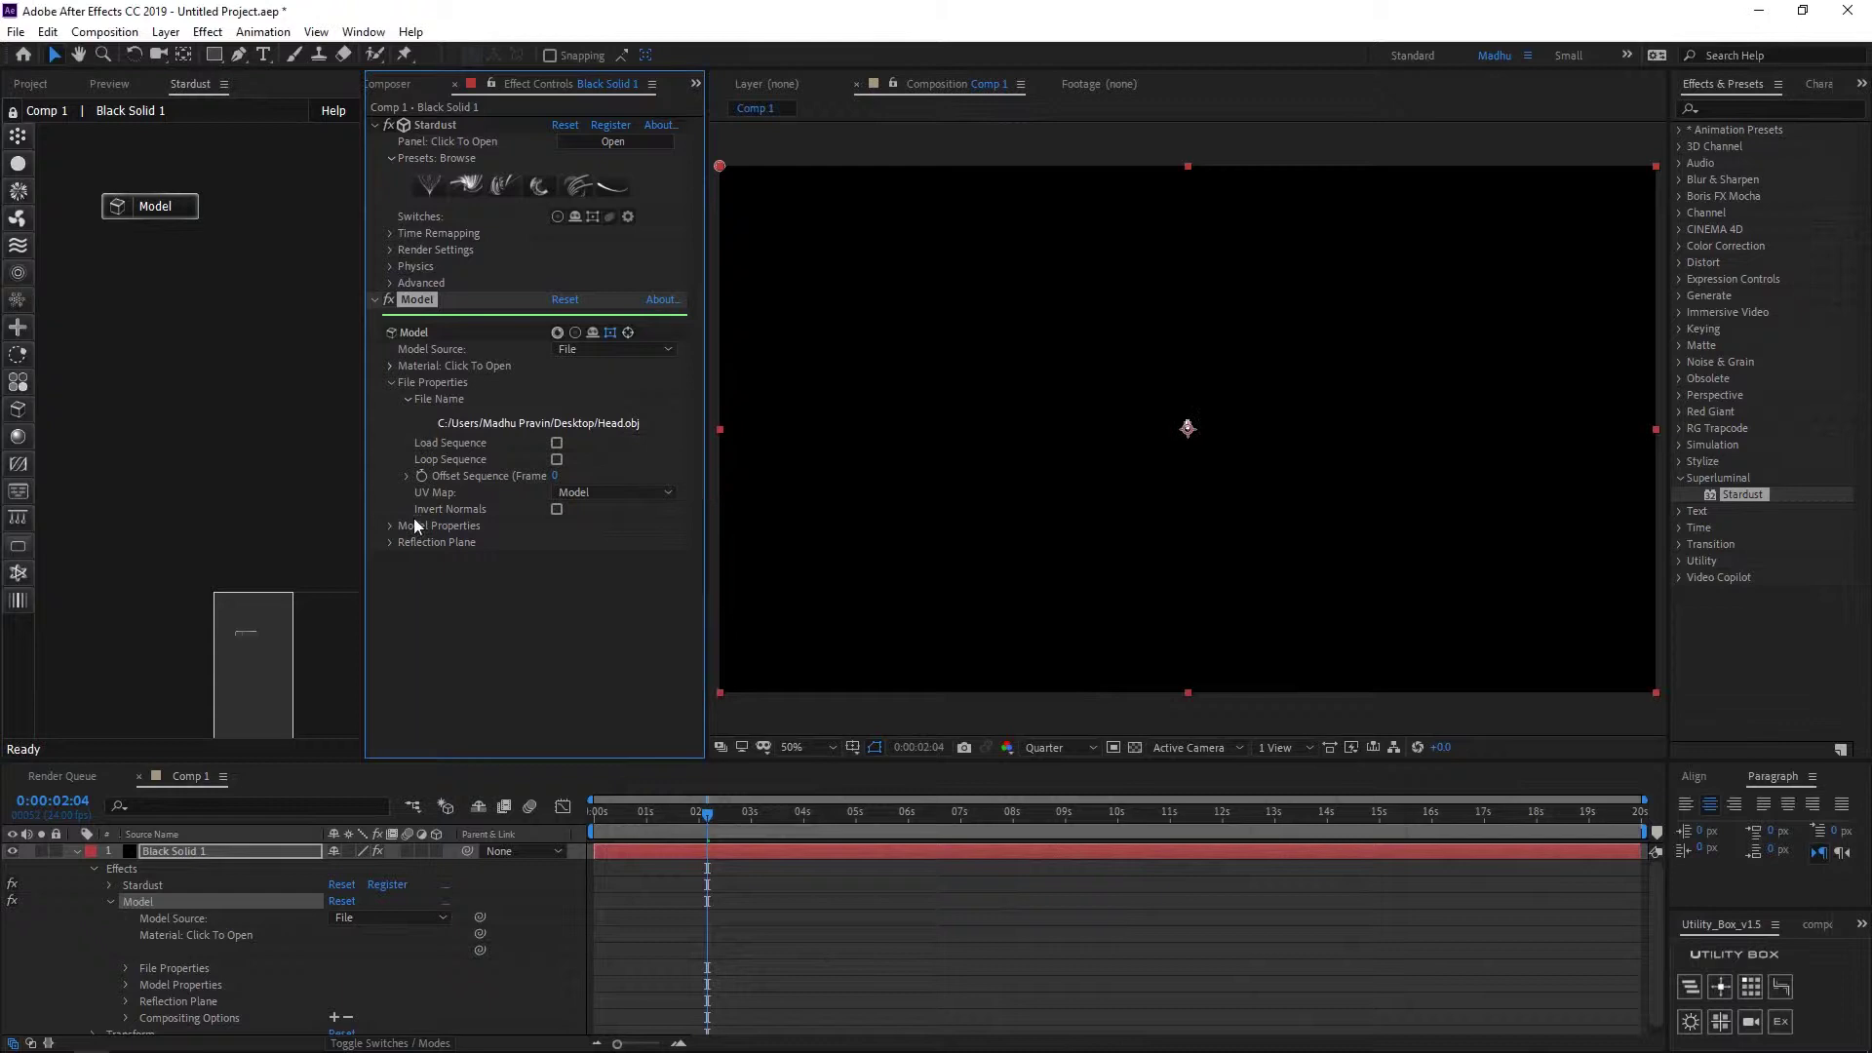
Step: Set the head model's Size to 4430 and its Angle Y to 176°
click(390, 526)
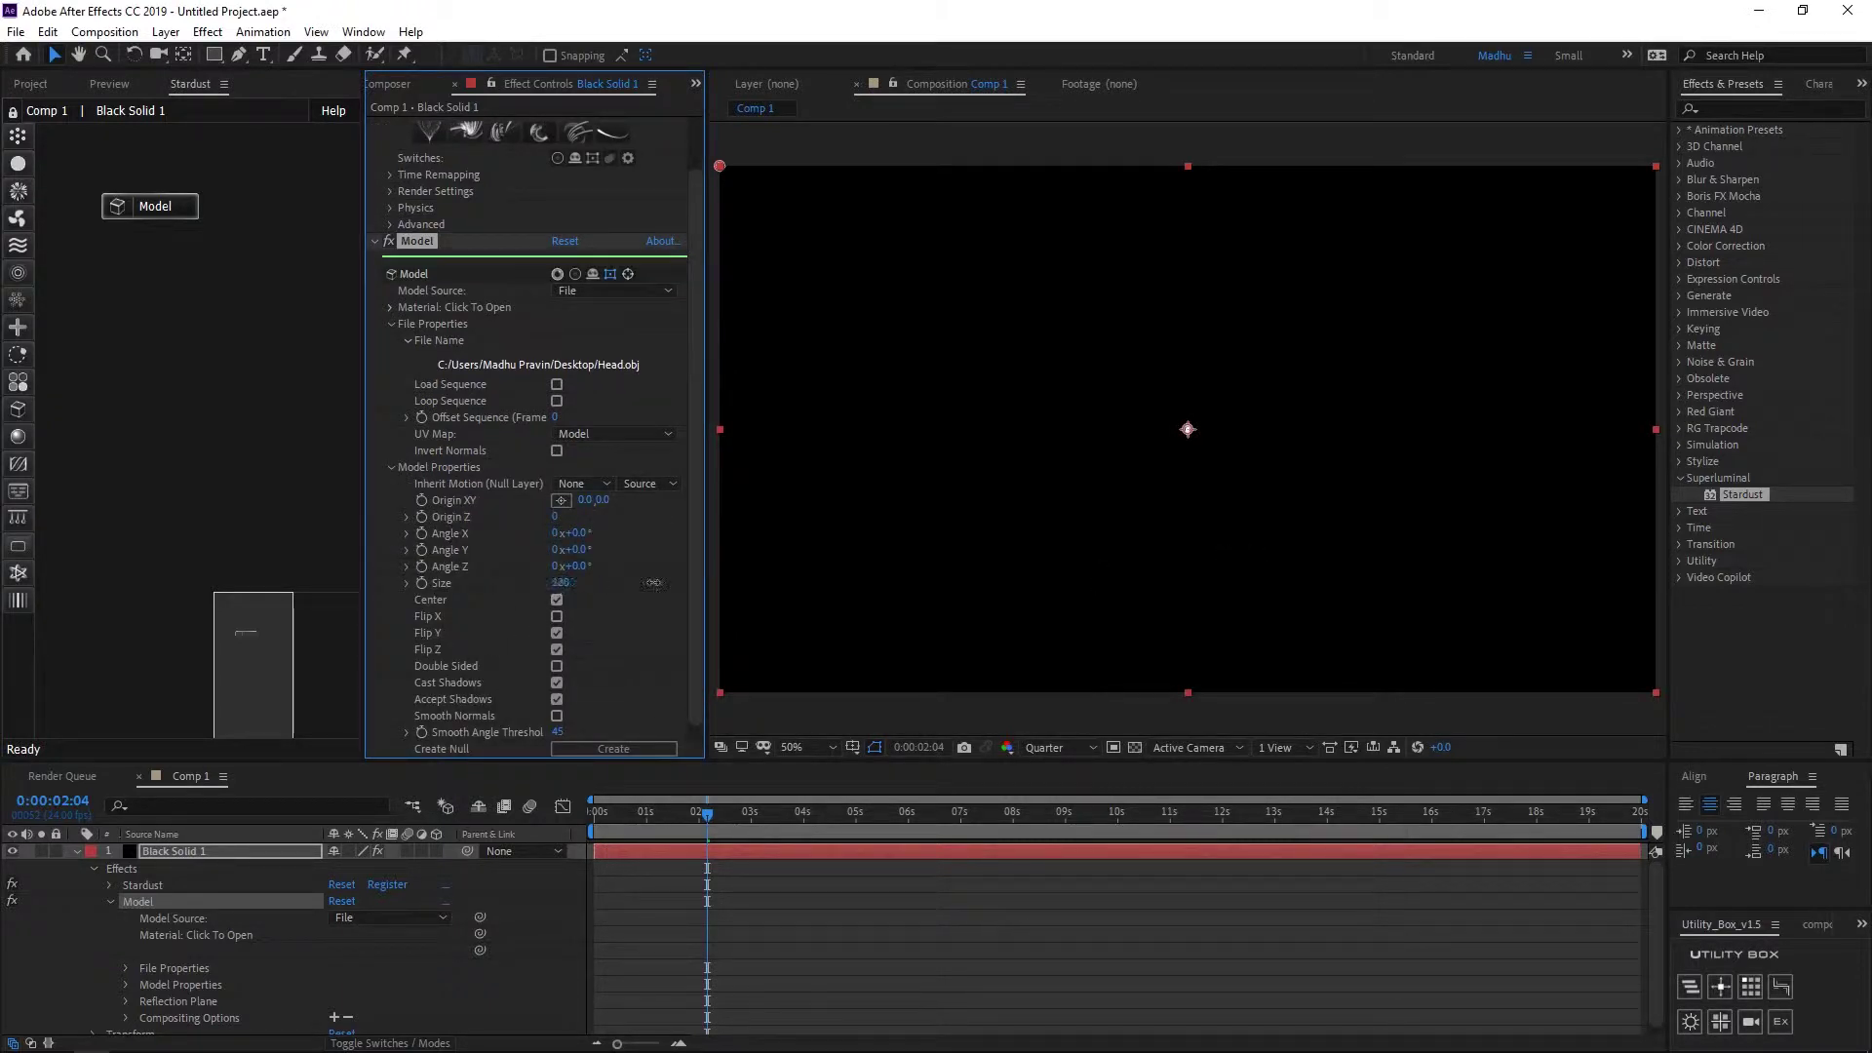
drag(653, 583, 973, 564)
scroll(498, 611, down, 1)
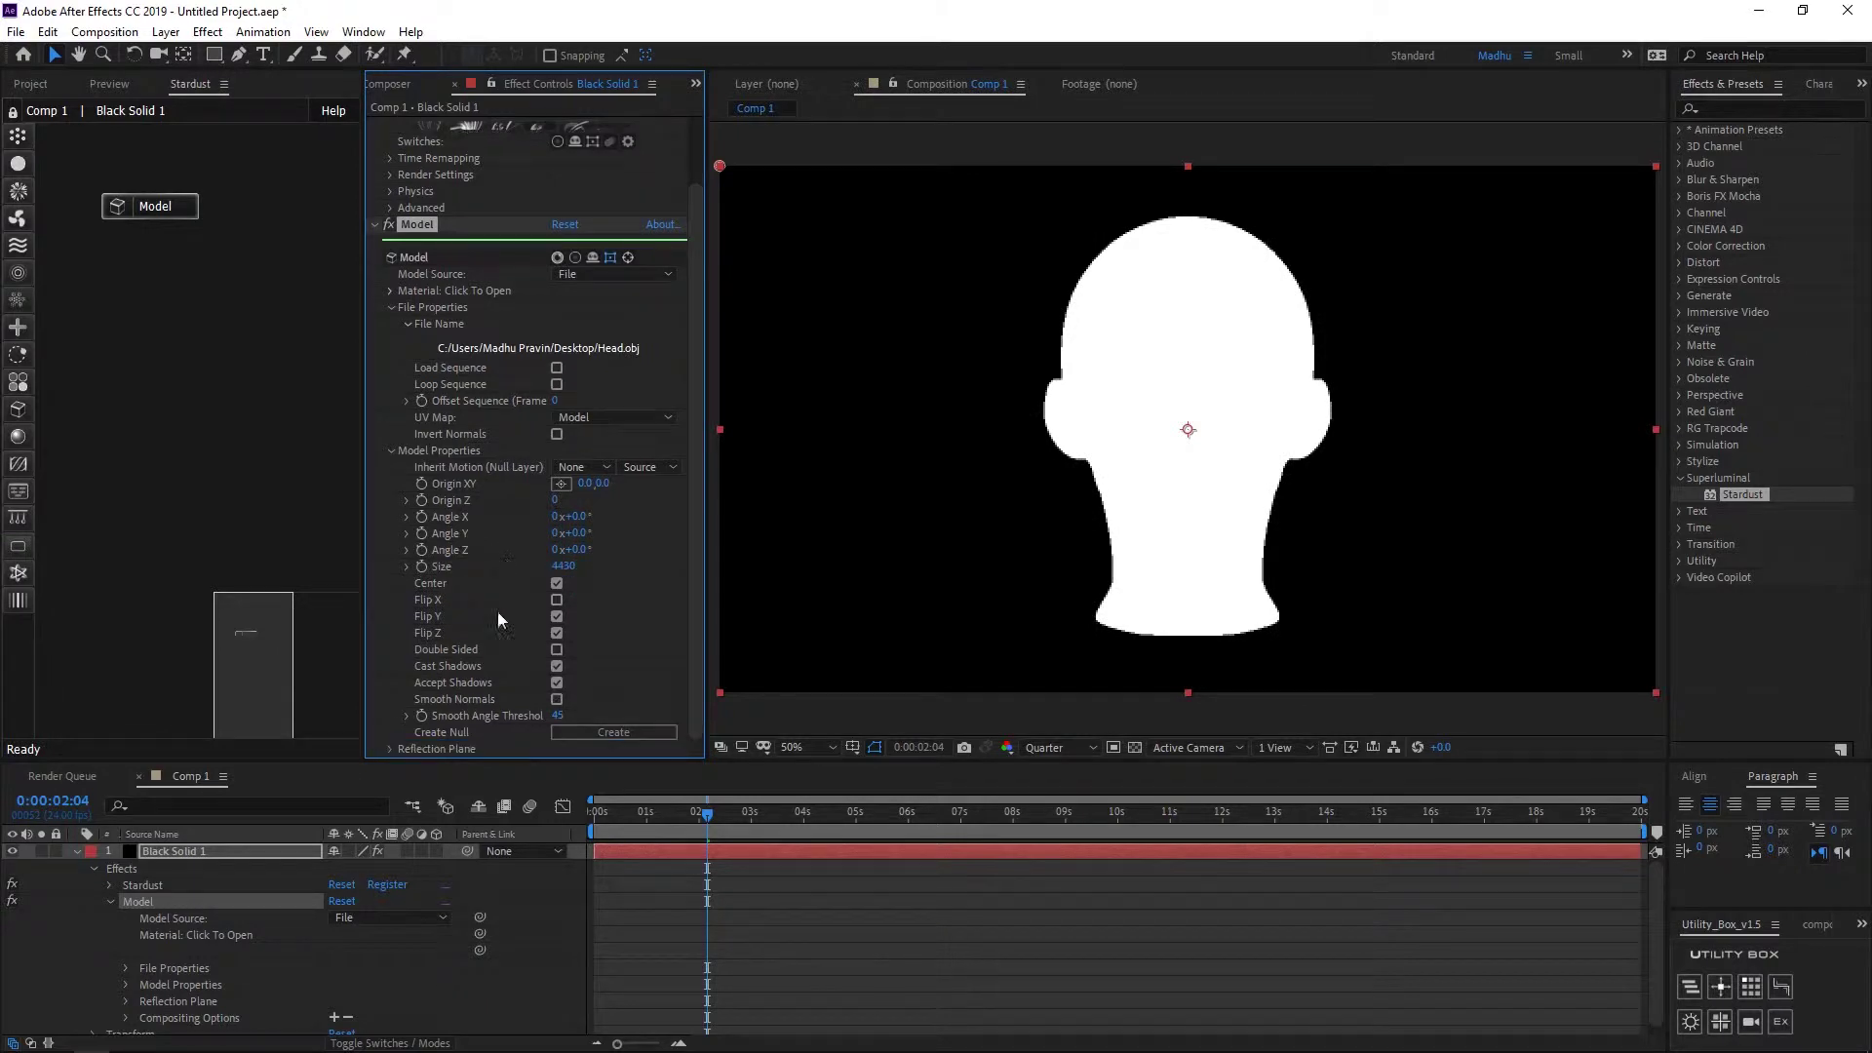
drag(573, 536, 752, 537)
Step: Add a shadow-casting pink point light at 70% intensity to the composition
right_click(808, 901)
mouse_move(858, 687)
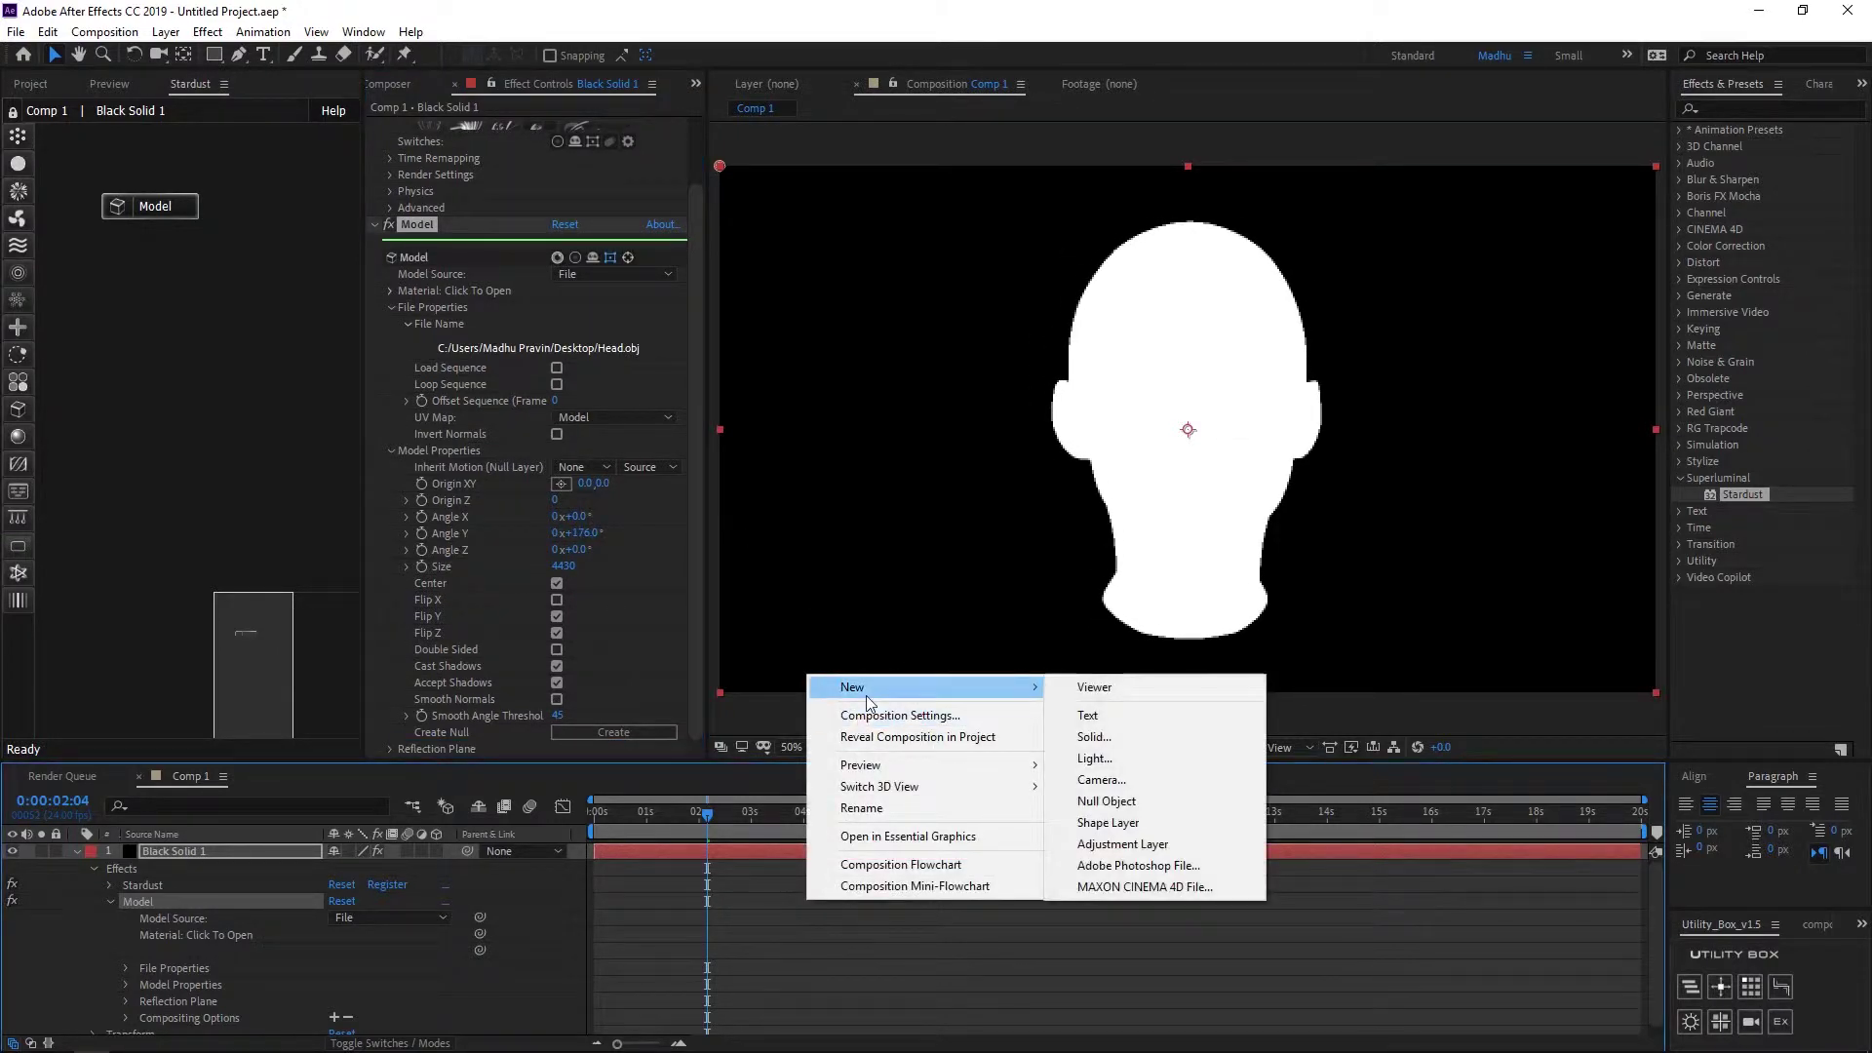
click(1092, 760)
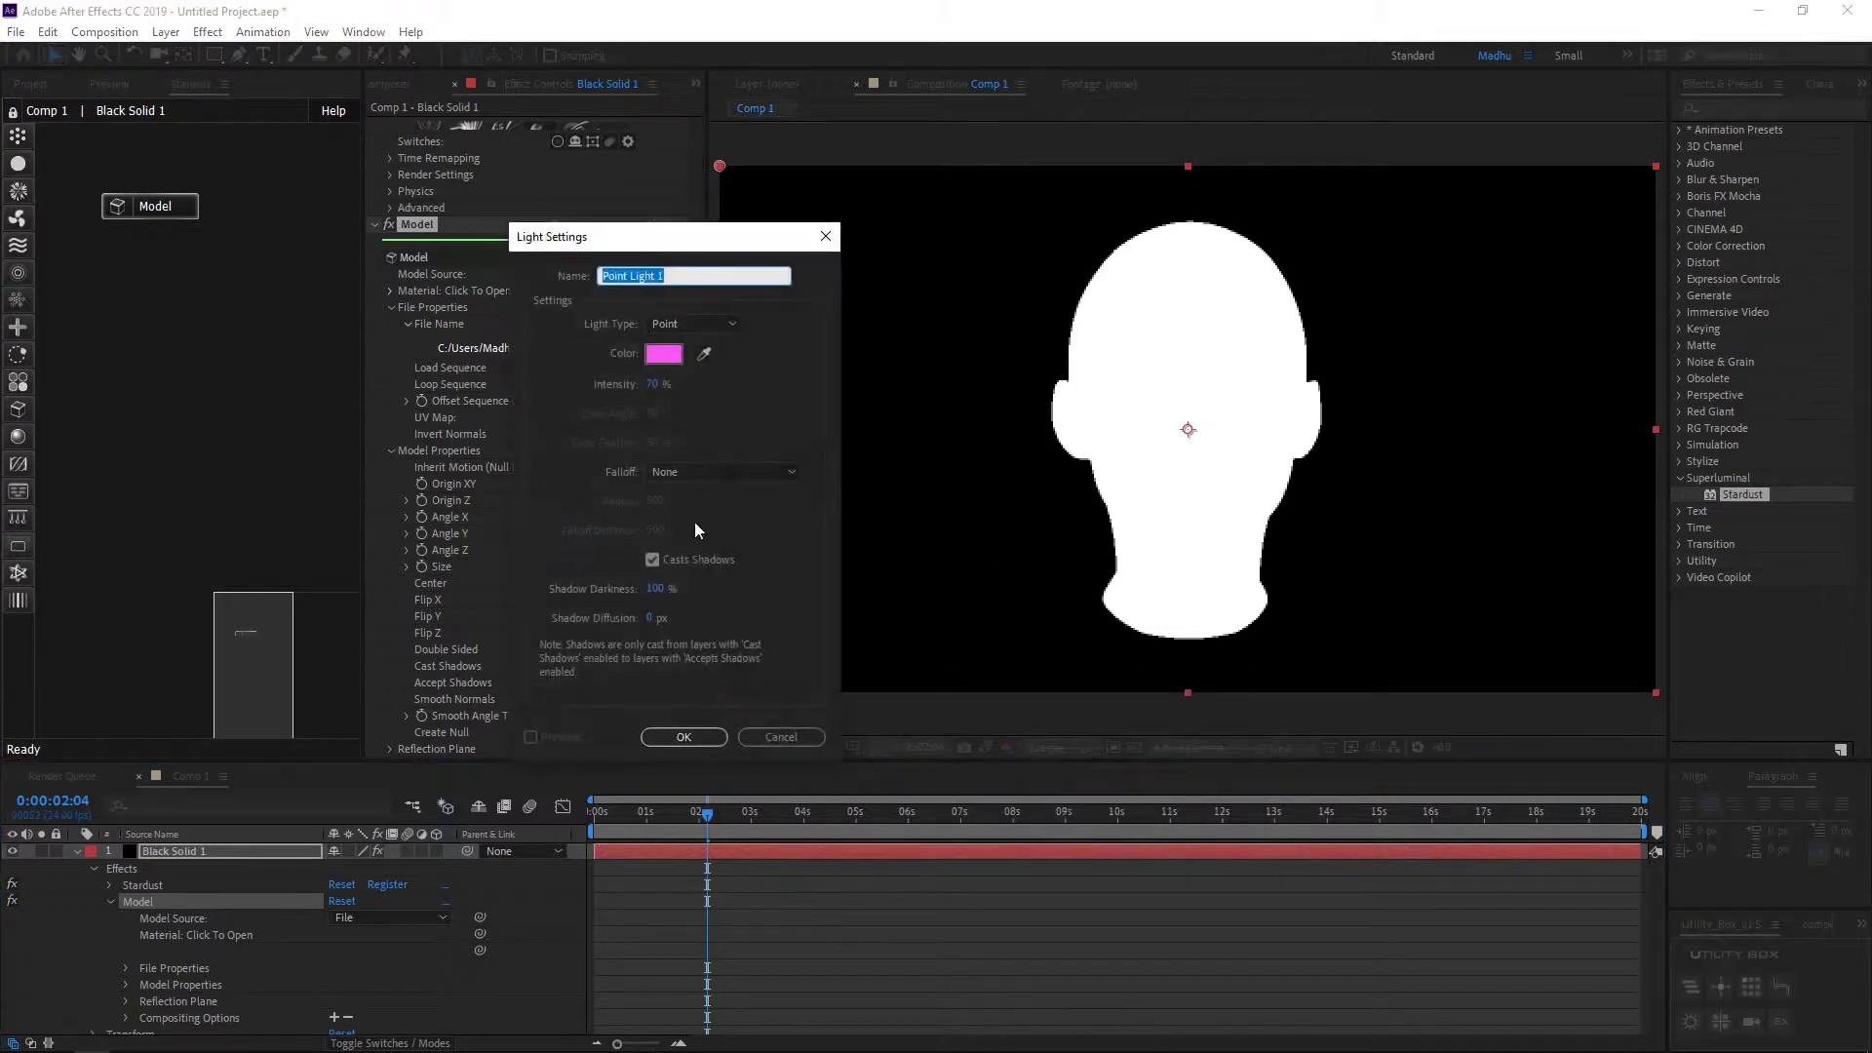
click(682, 739)
Step: Show two horizontal views and use the top view to place the point light and a duplicate on opposite sides of the head's front
click(1284, 747)
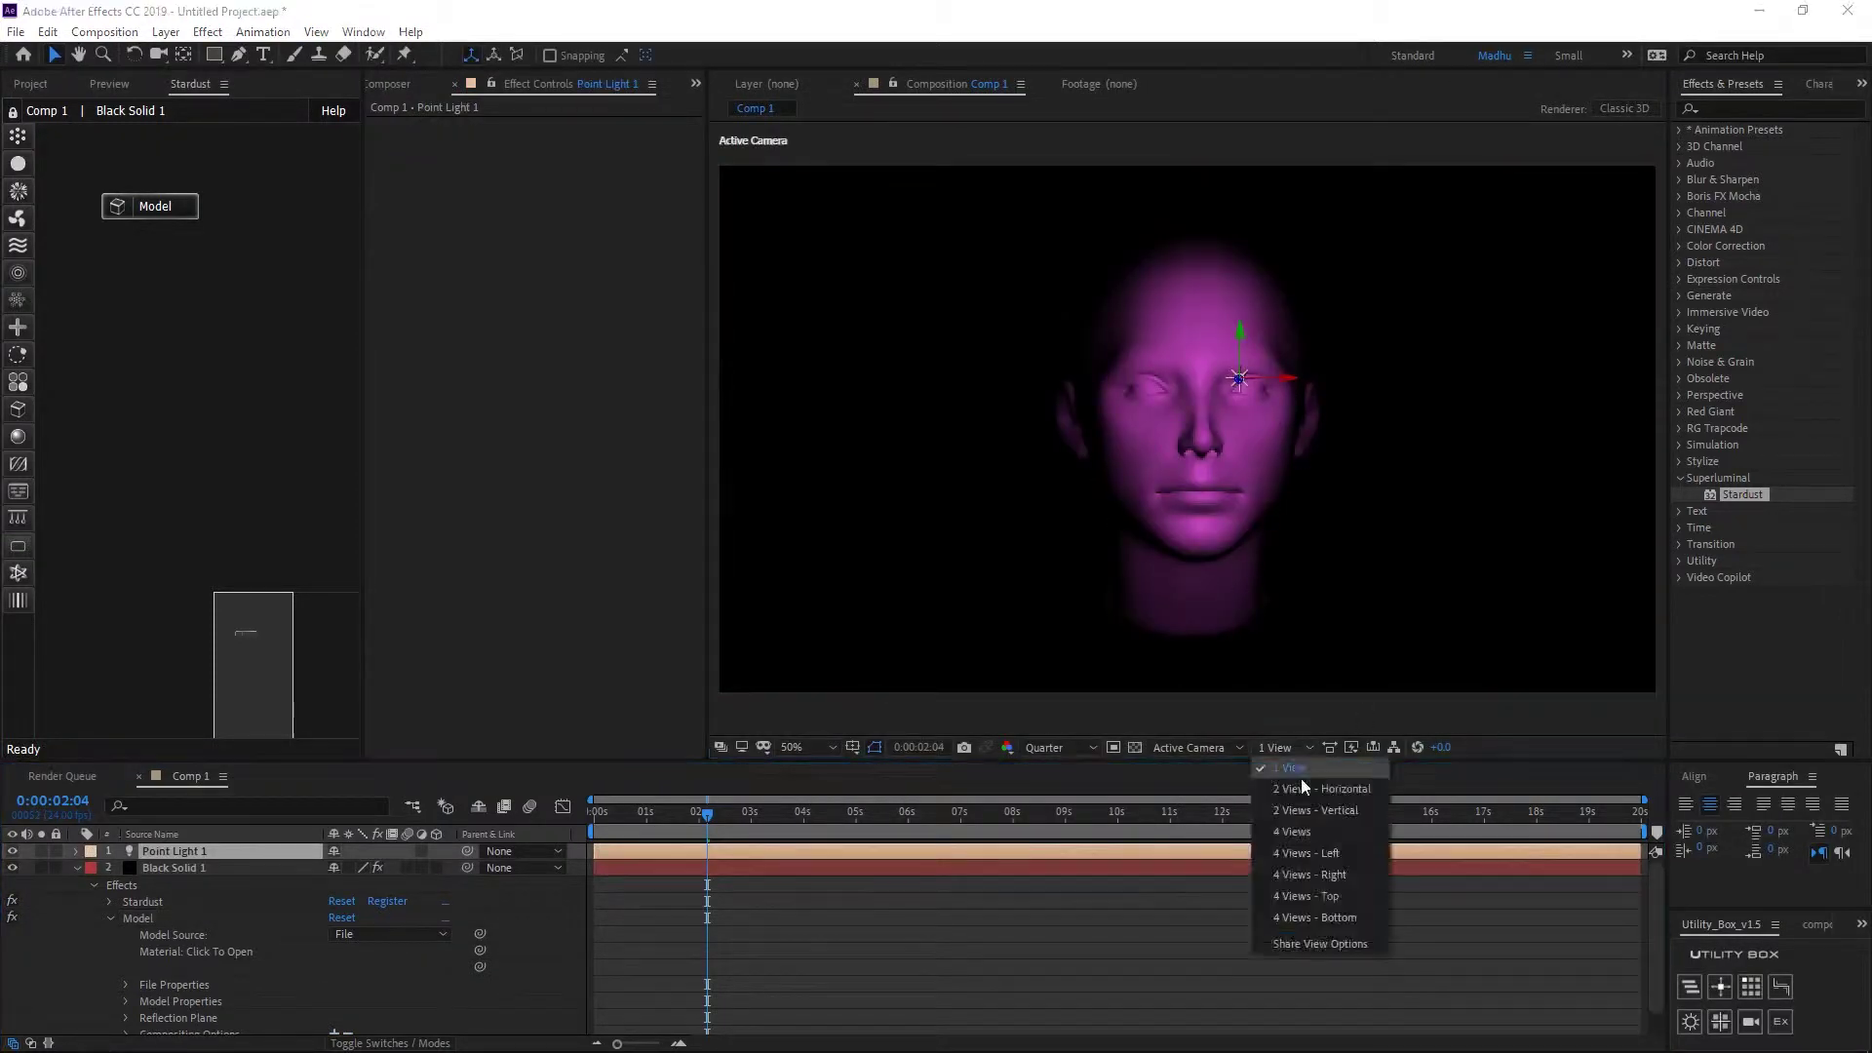
click(1296, 794)
drag(983, 515, 886, 516)
key(ctrl+d)
Step: Change the color of Point Light 2 from pink to blue
double_click(224, 852)
click(664, 354)
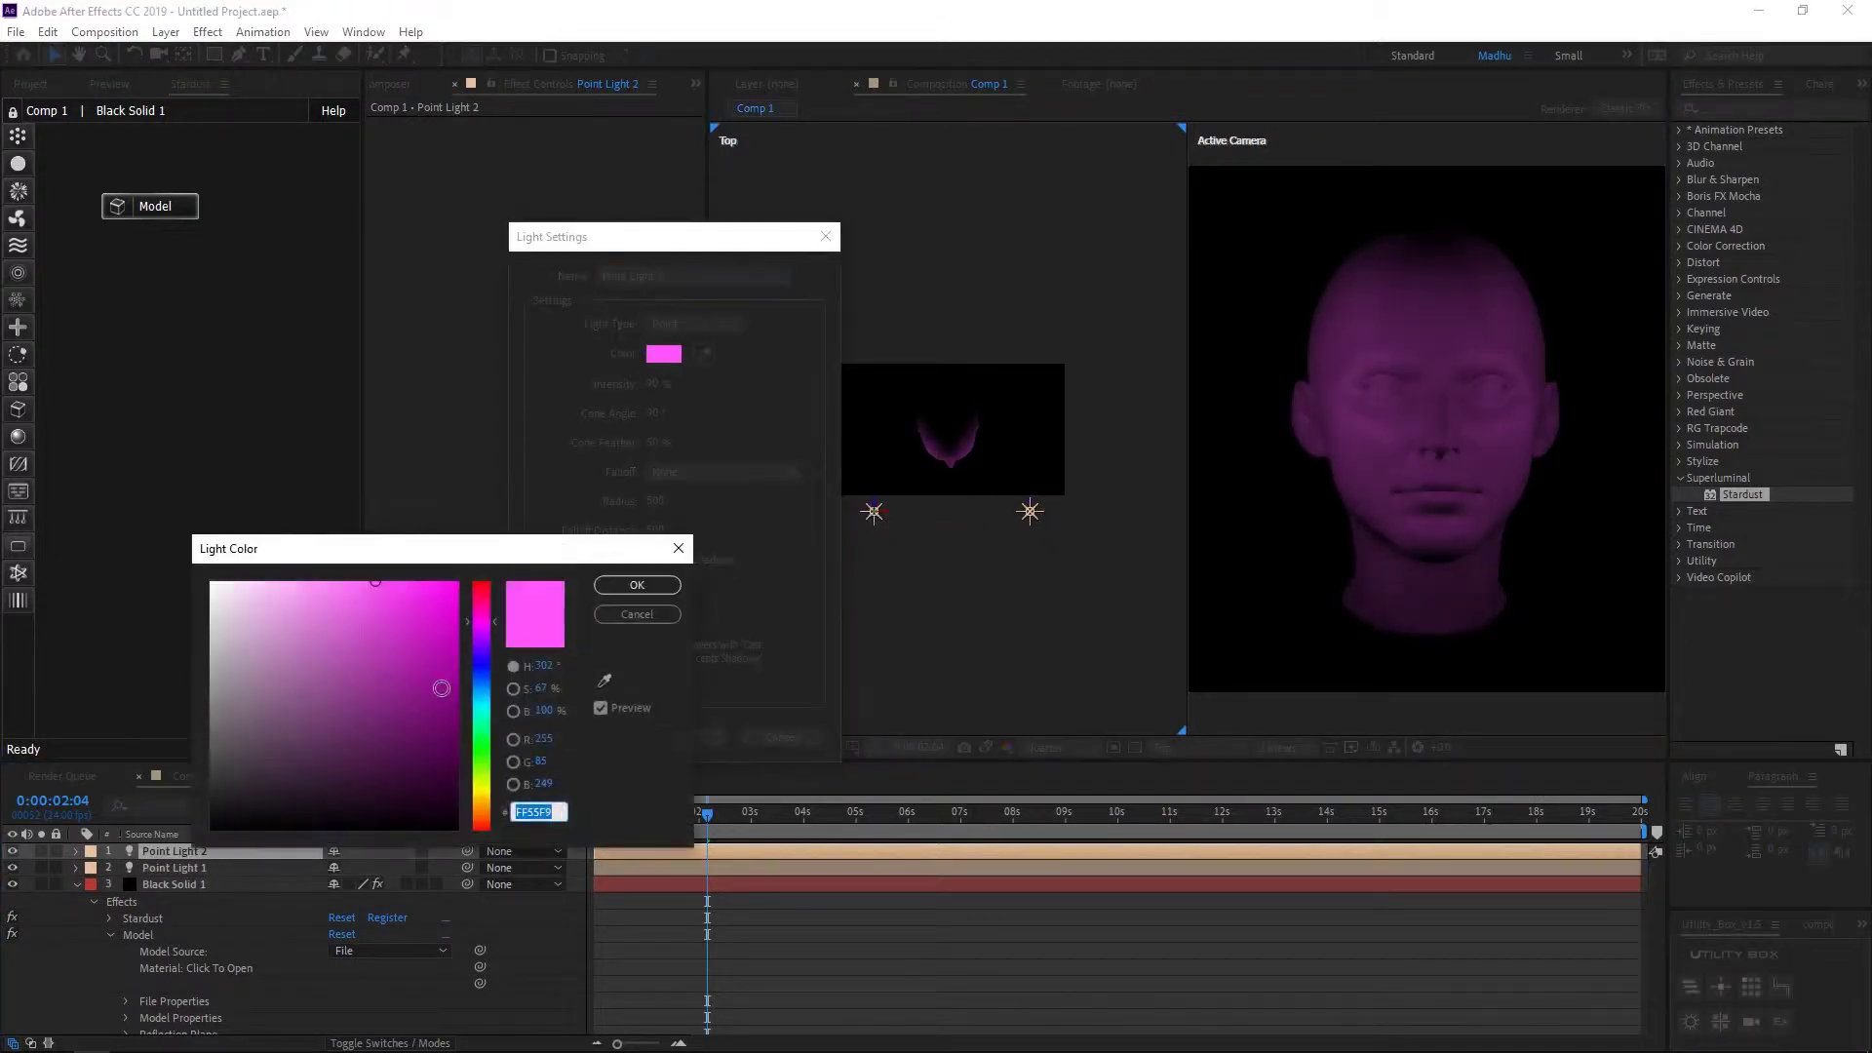
click(483, 696)
click(636, 585)
click(681, 736)
click(891, 909)
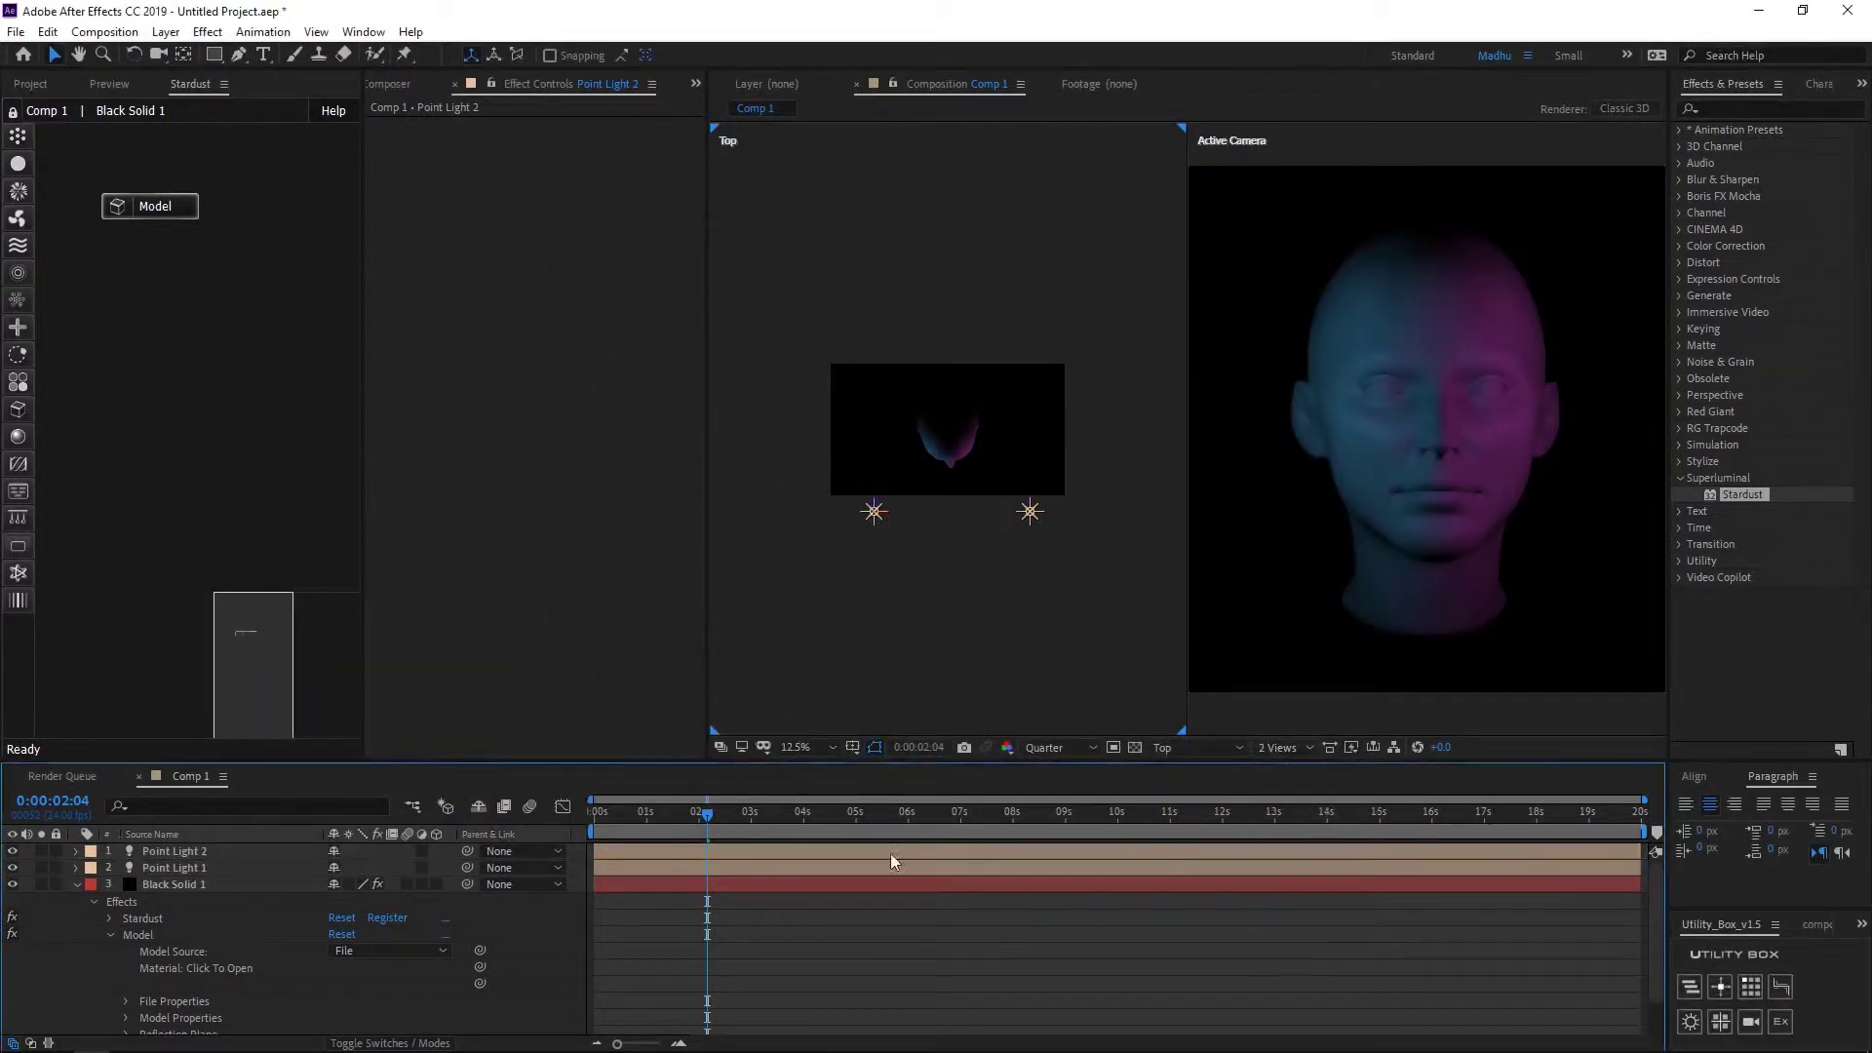
Step: Add a Material node to the black solid's Stardust graph and connect it beneath the Model node
click(133, 884)
click(170, 208)
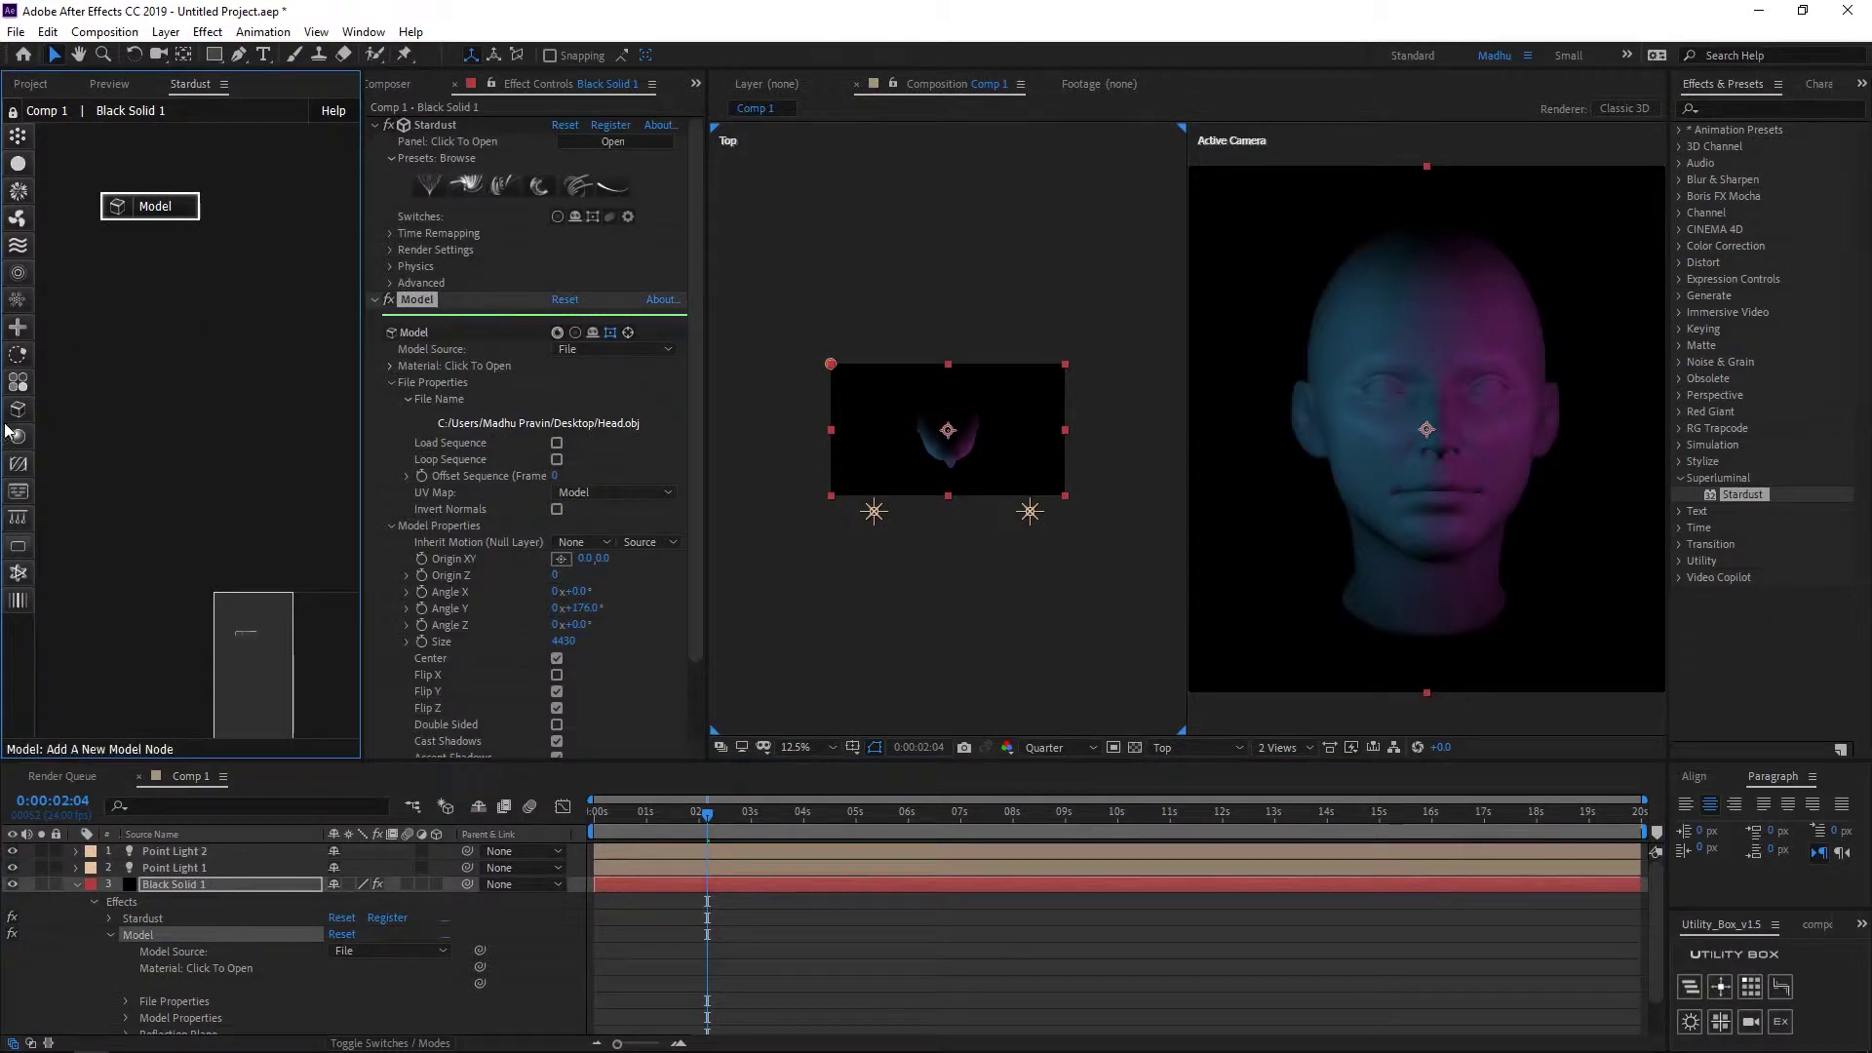
click(145, 307)
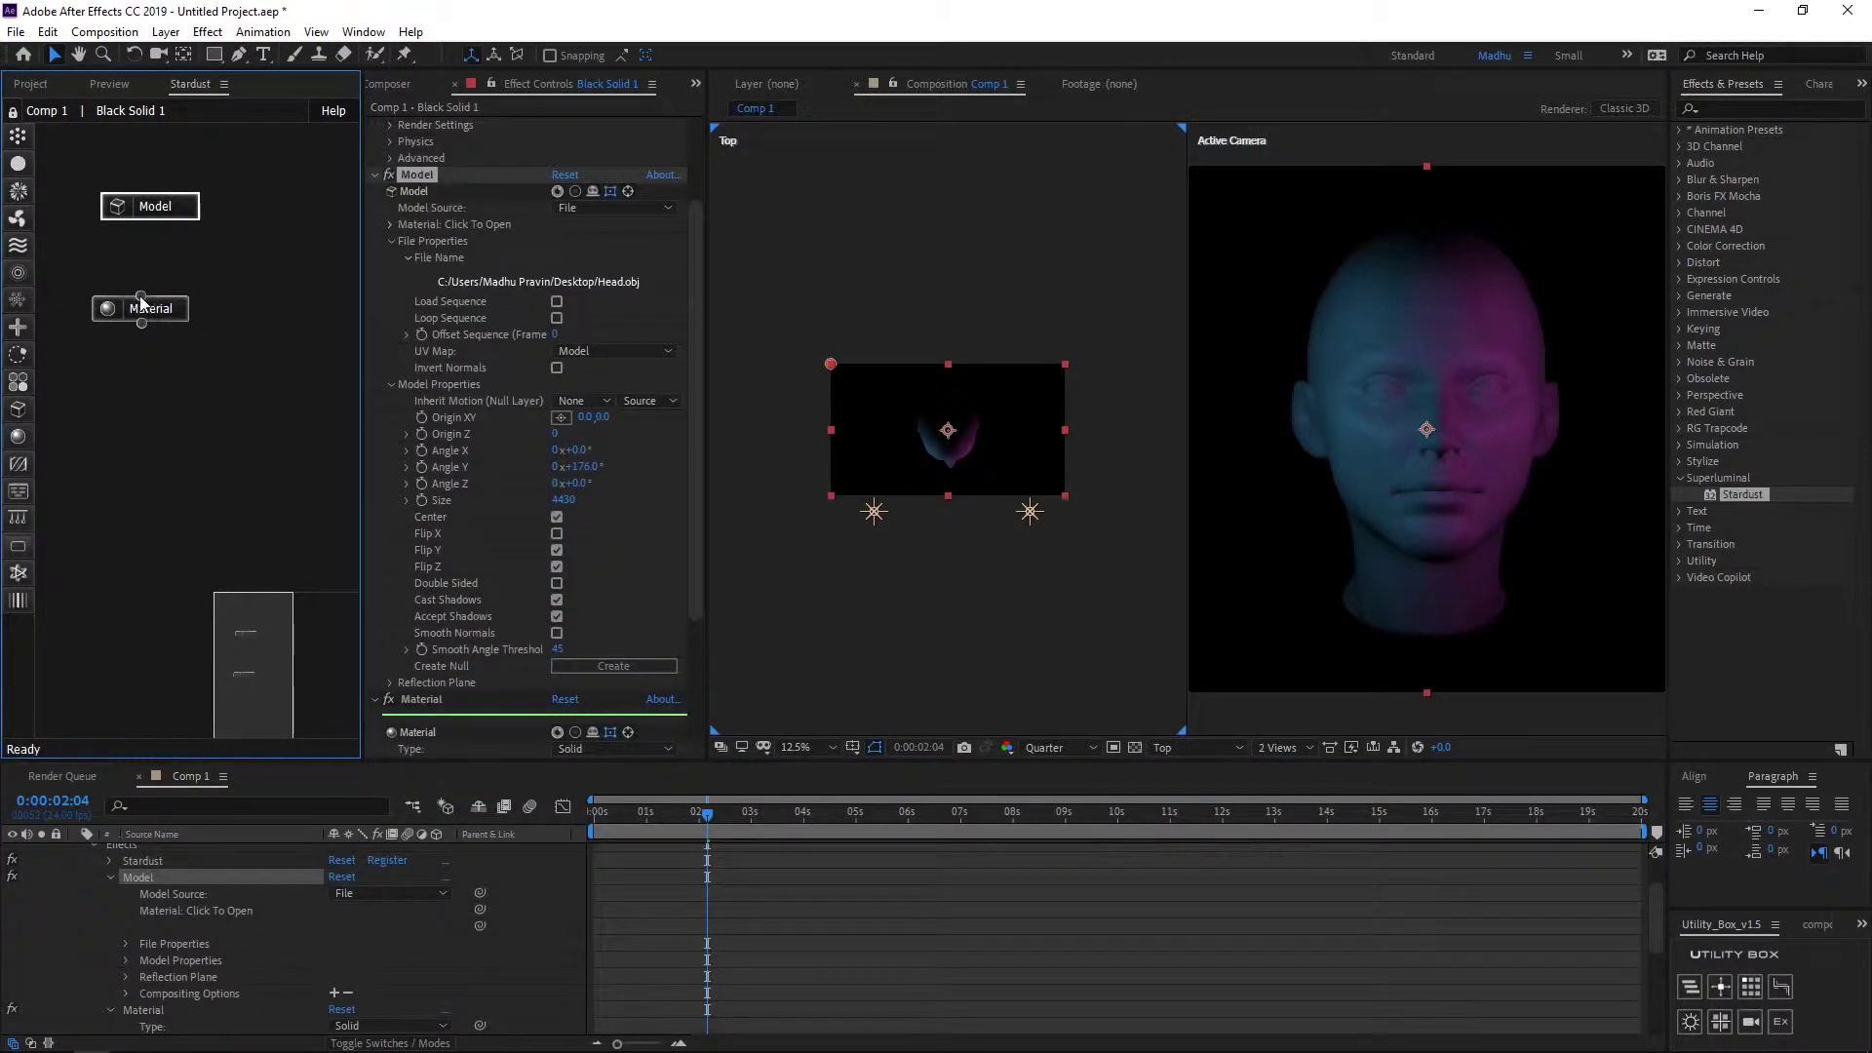
drag(164, 312, 174, 312)
Step: Set the Material node's Diffuse color to dark orange
scroll(477, 423, down, 4)
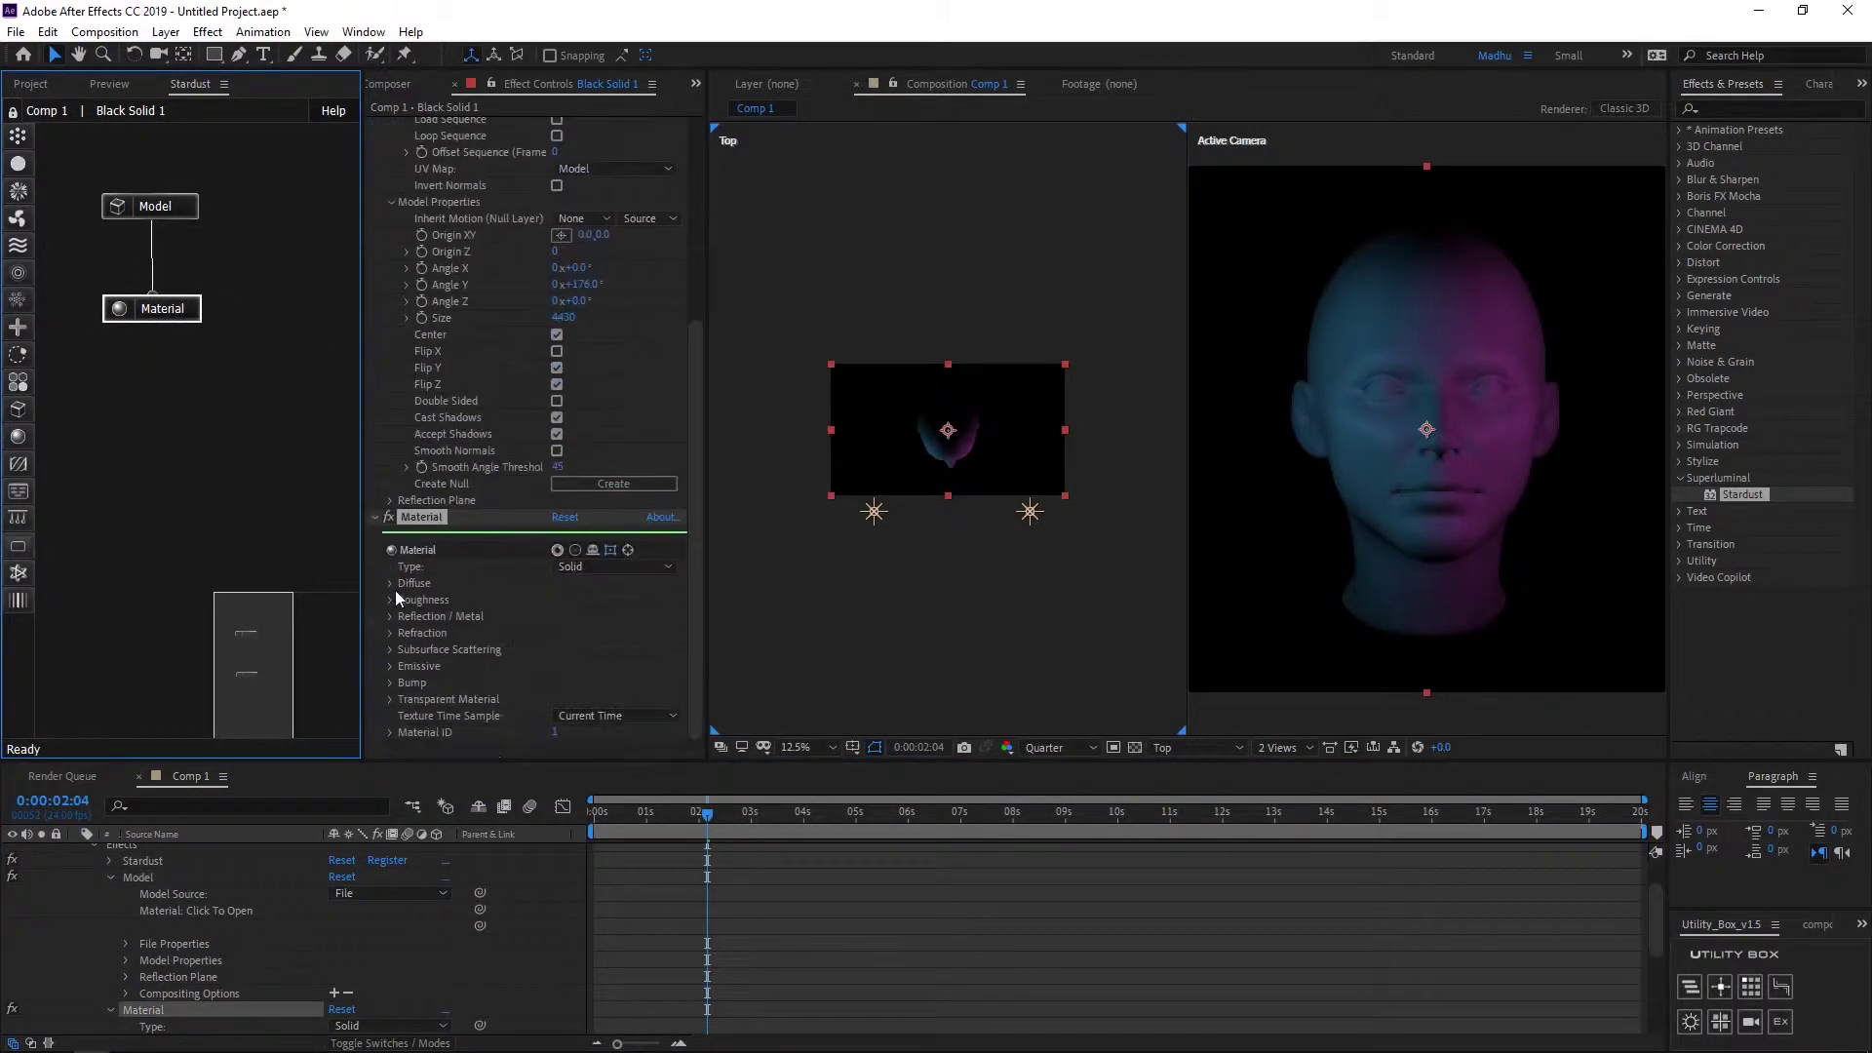
click(392, 584)
click(557, 633)
click(474, 803)
click(459, 642)
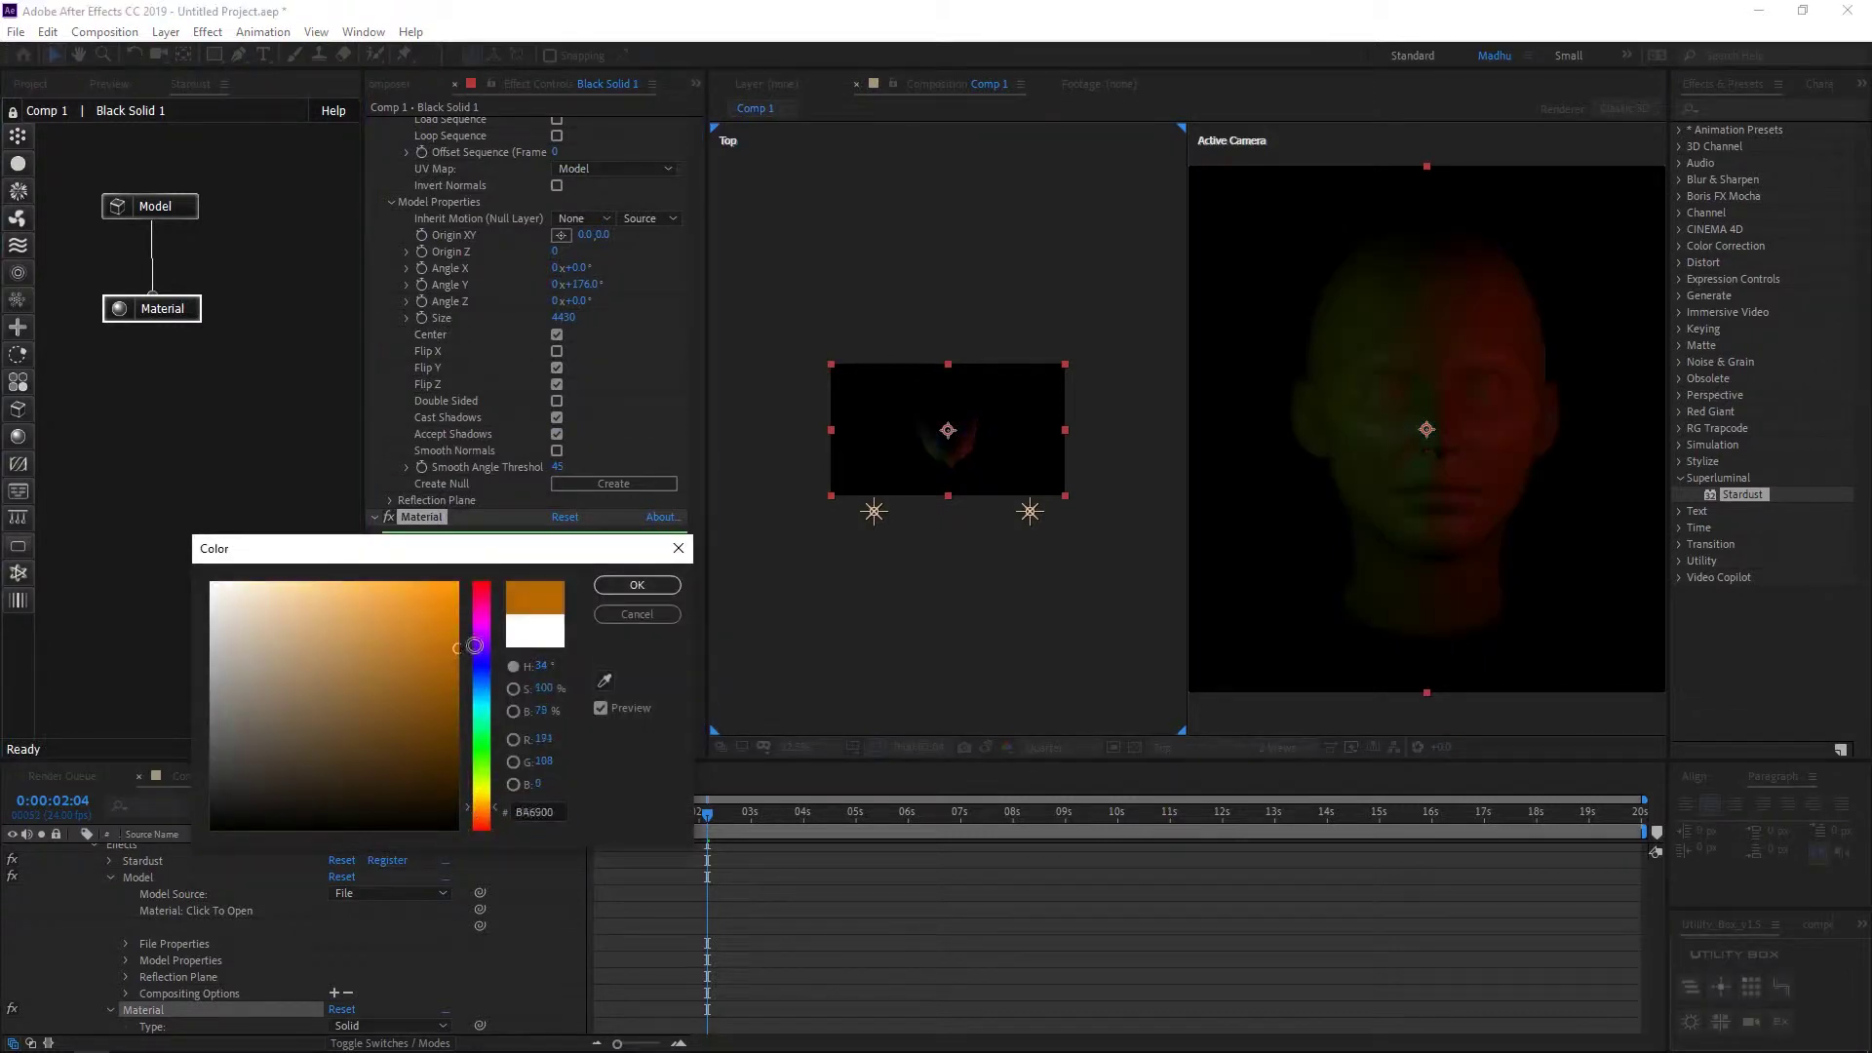
click(631, 586)
Step: Import the environment image kiara_8_sunset_2k.hdr from the Downloads folder into the project
scroll(515, 616, down, 2)
click(31, 84)
double_click(113, 400)
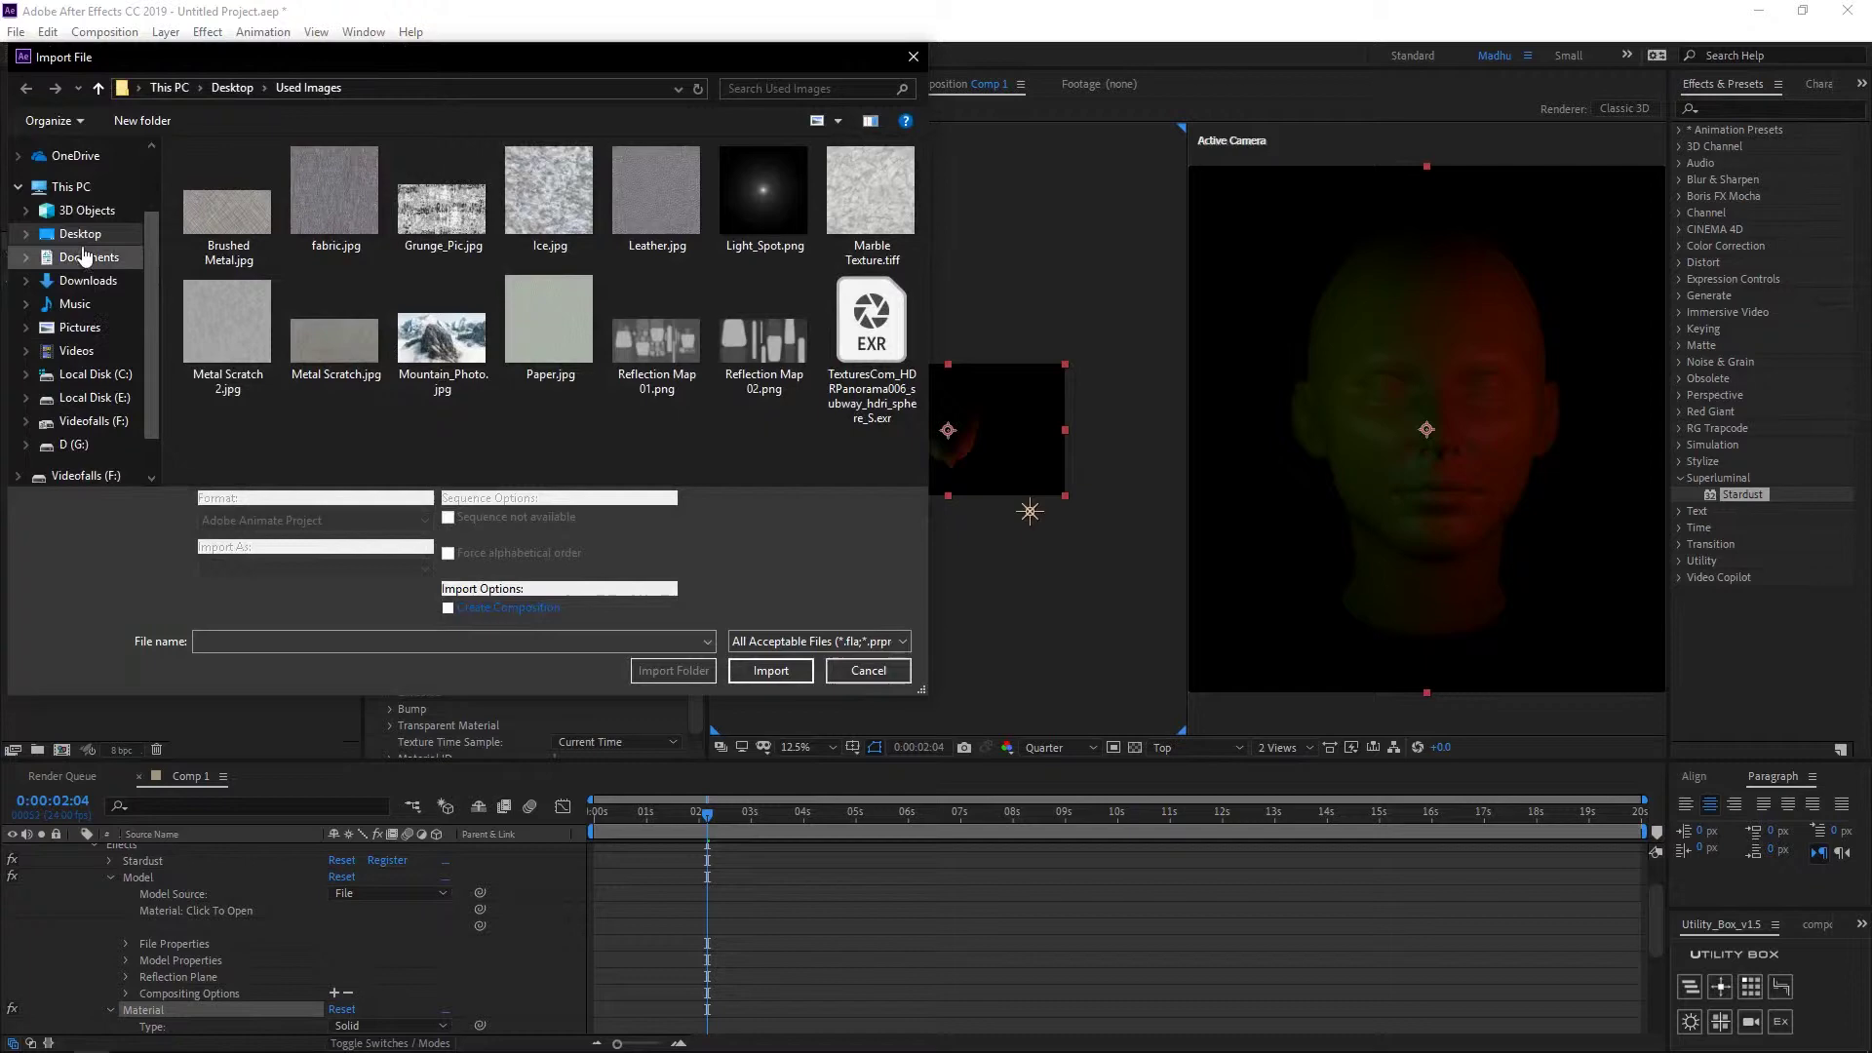
click(80, 234)
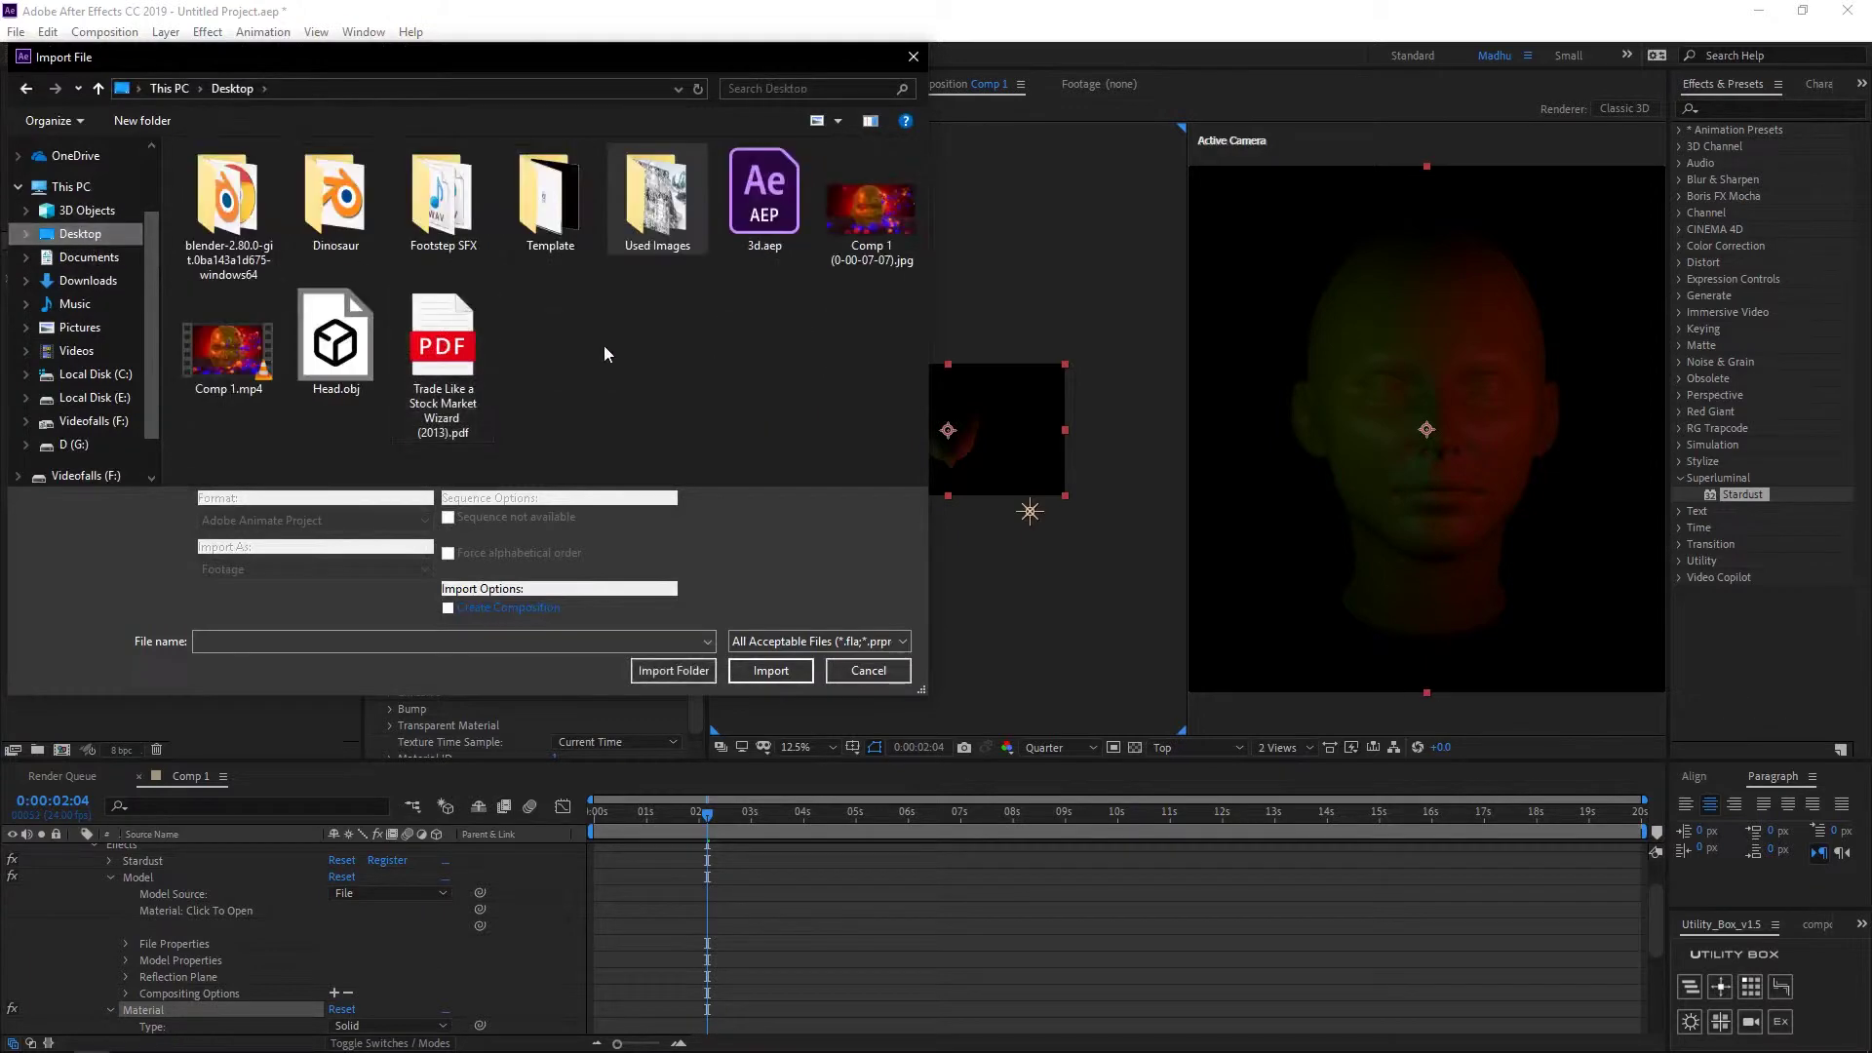
click(87, 281)
scroll(519, 327, down, 5)
scroll(519, 319, up, 6)
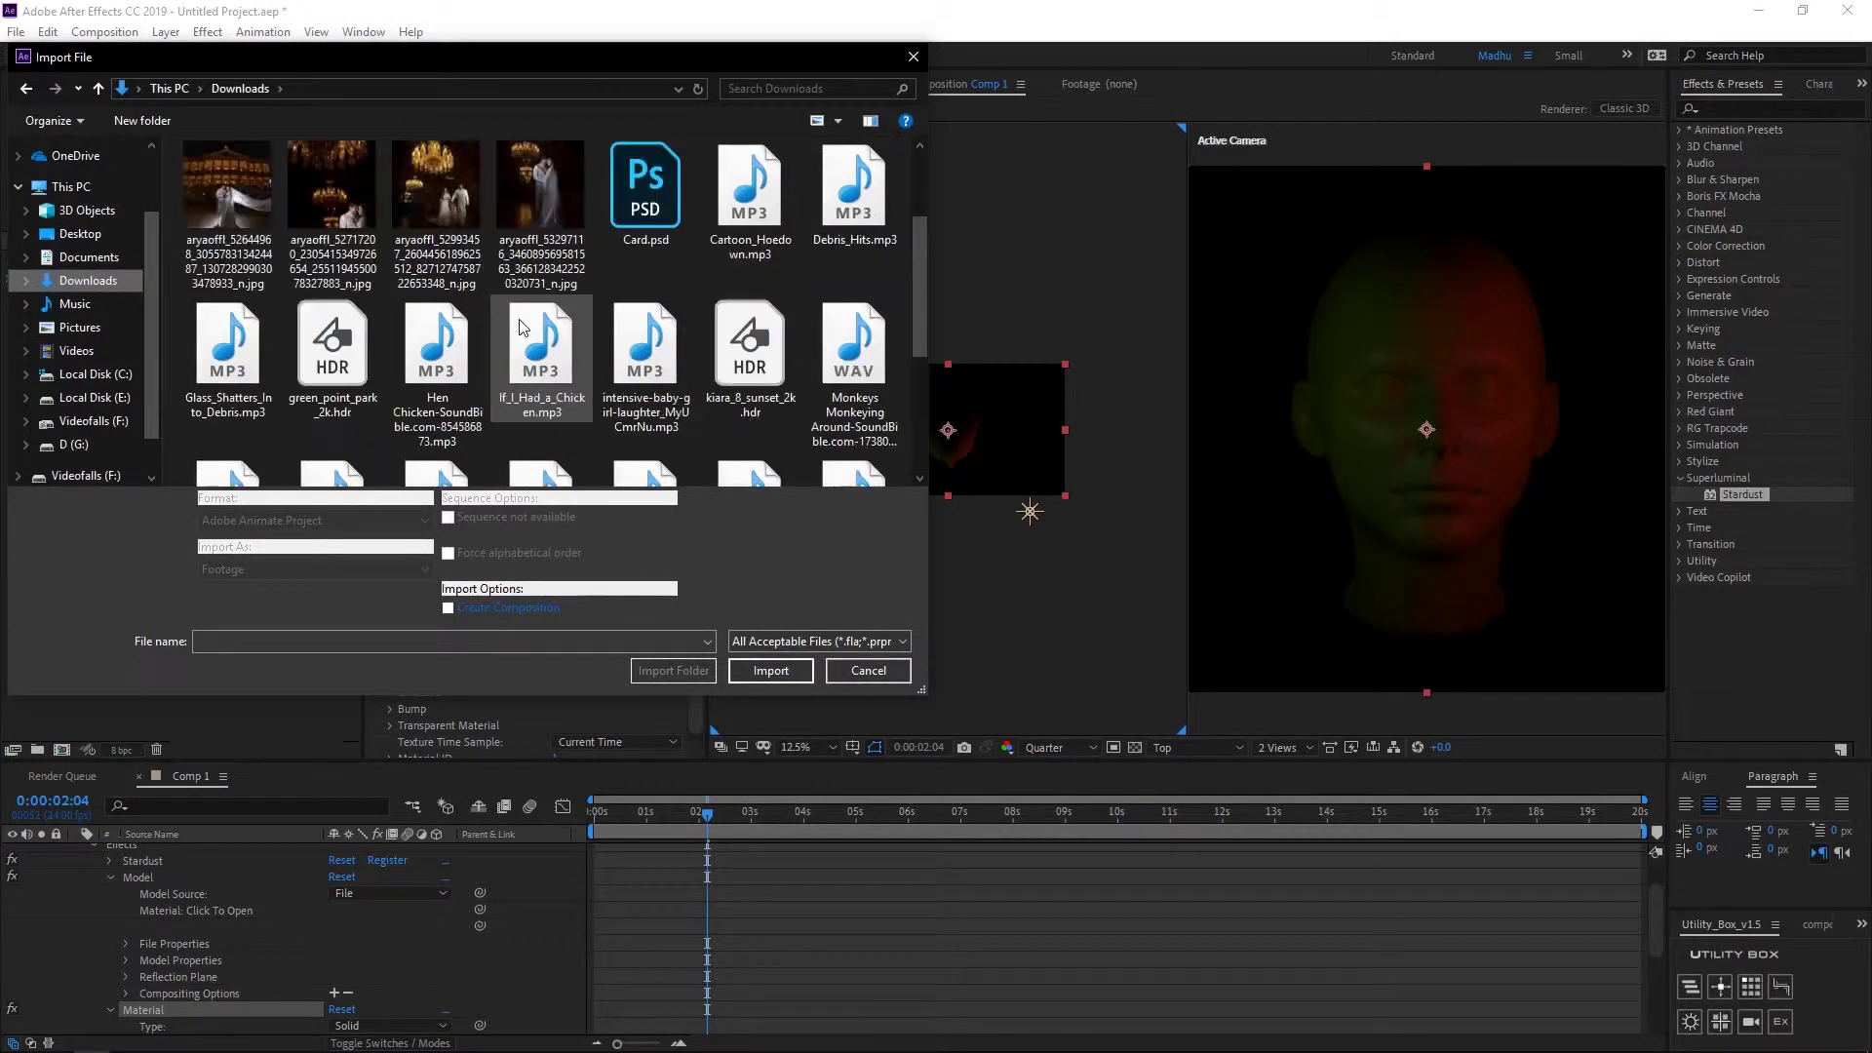
scroll(907, 261, down, 4)
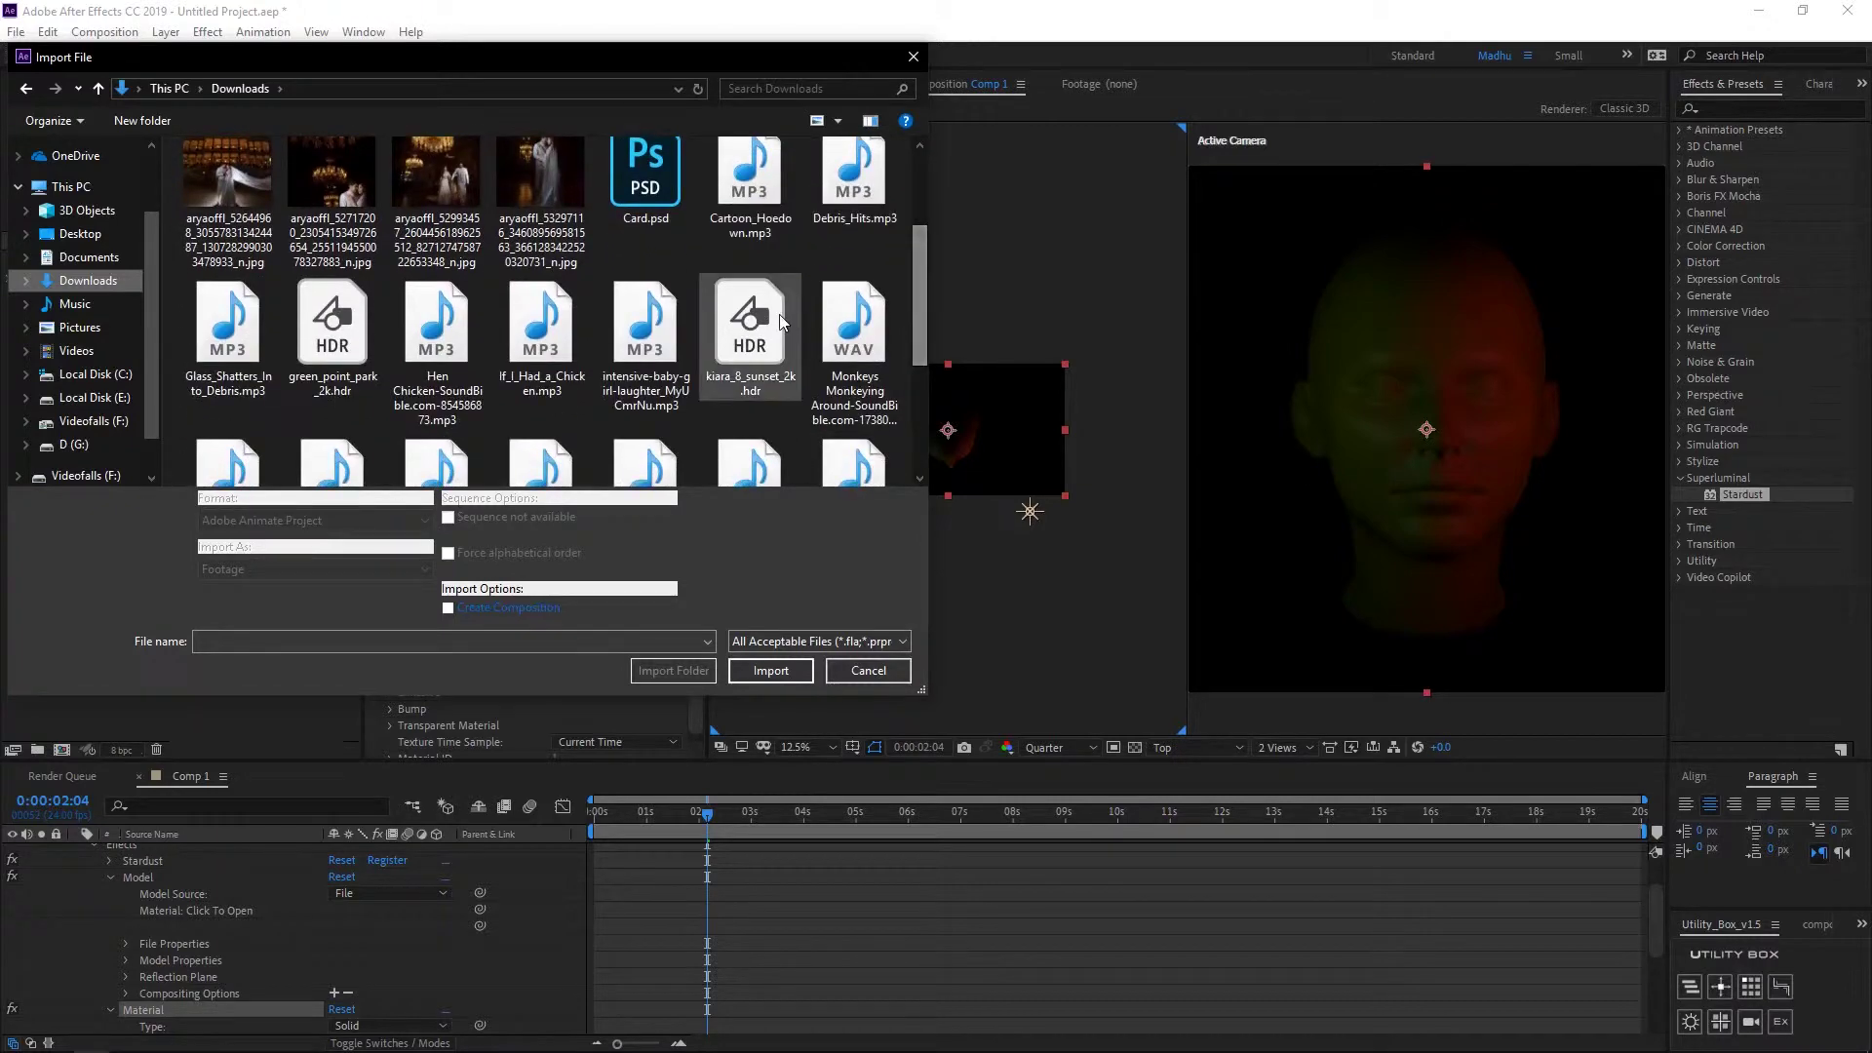
double_click(780, 314)
Step: Create a new composition from kiara_8_sunset_2k.hdr and return to Comp 1
drag(74, 279, 61, 748)
click(197, 778)
scroll(75, 860, up, 2)
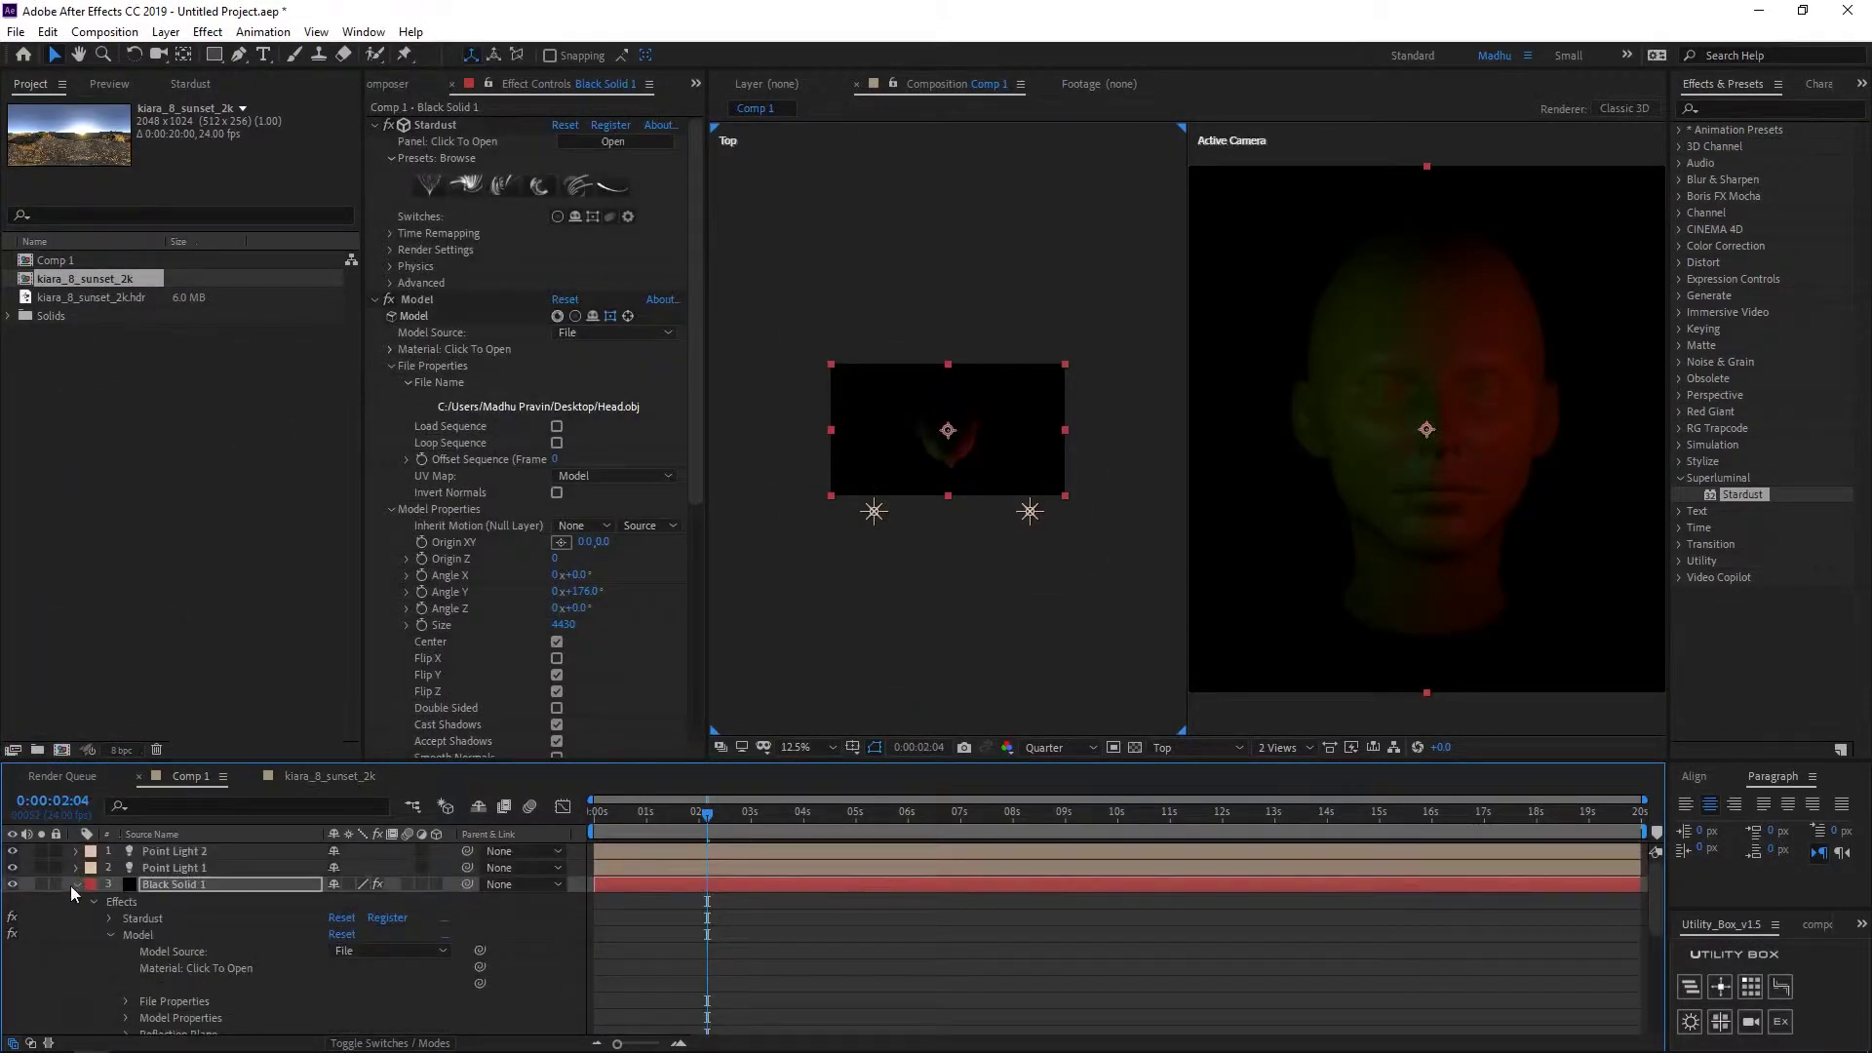
Step: Place the kiara_8_sunset_2k composition below Black Solid 1 in Comp 1 and hide that layer
click(74, 885)
click(138, 921)
drag(76, 280, 176, 902)
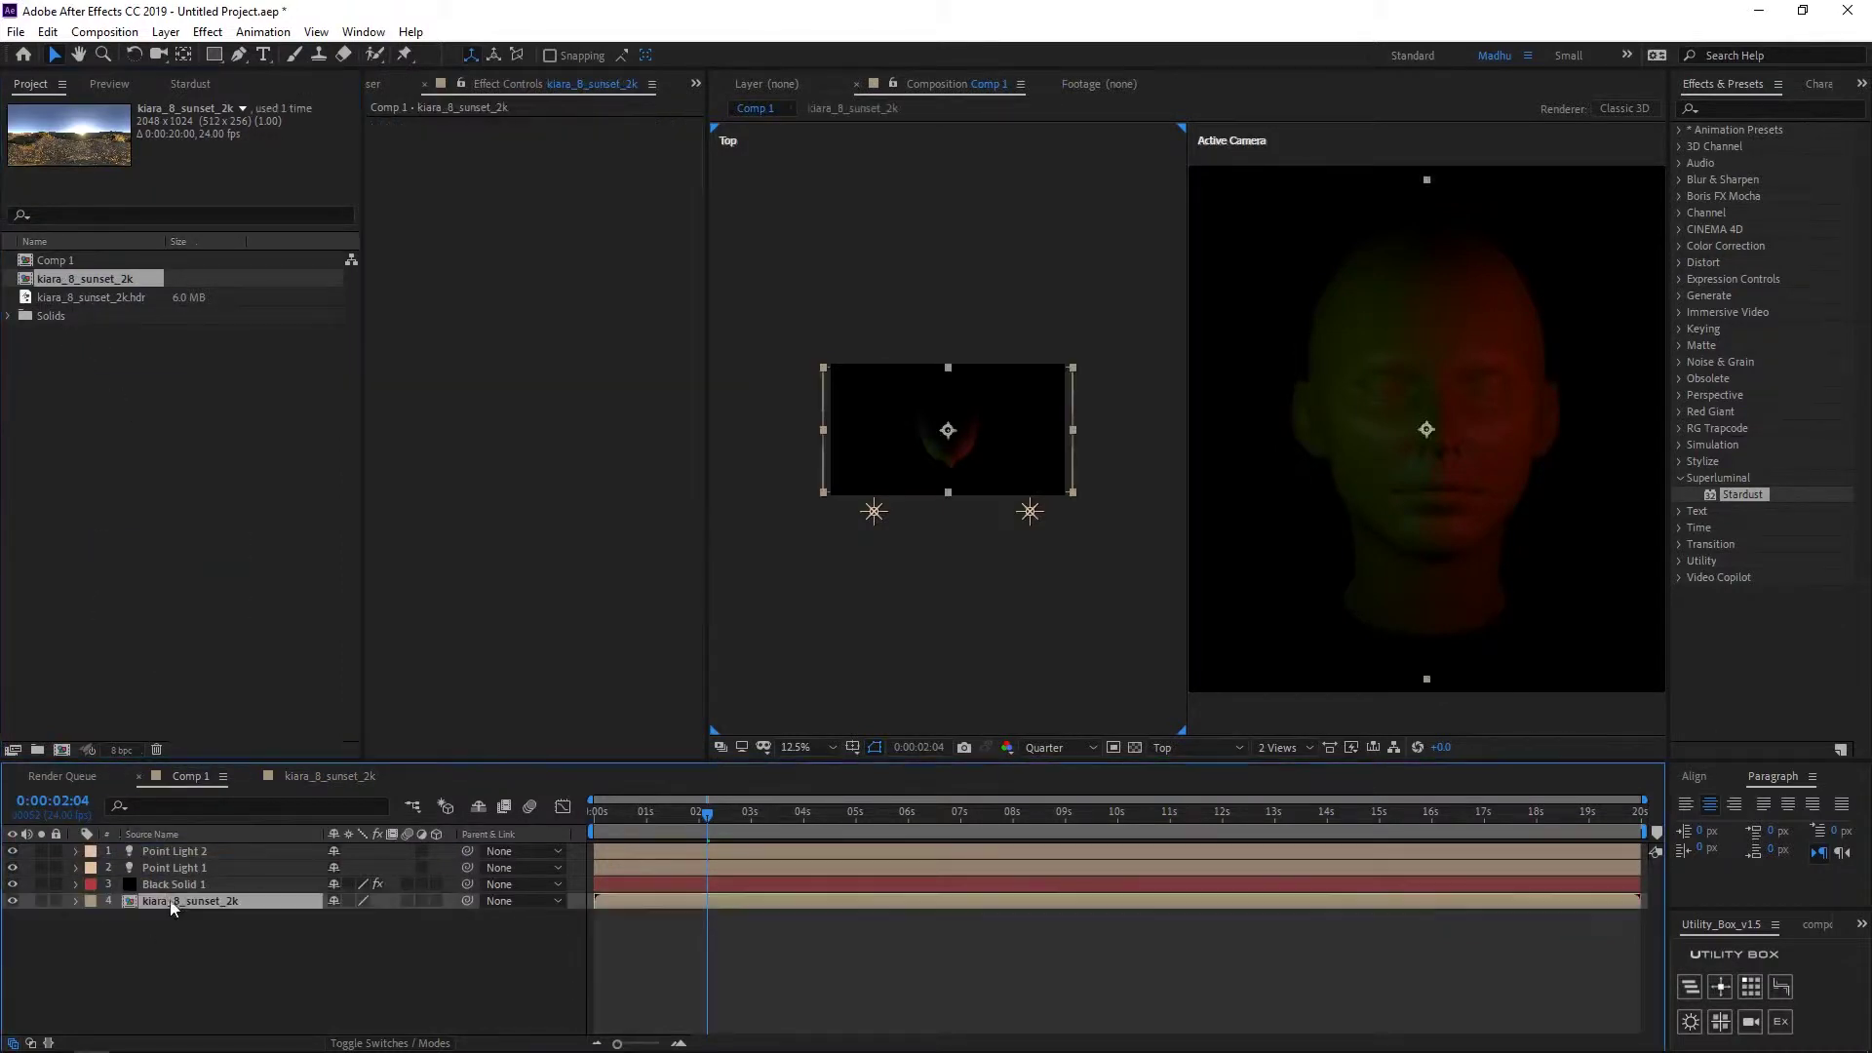
click(13, 901)
Step: Set the Stardust Environment Layer in the black solid's render settings to kiara_8_sunset_2k
click(197, 884)
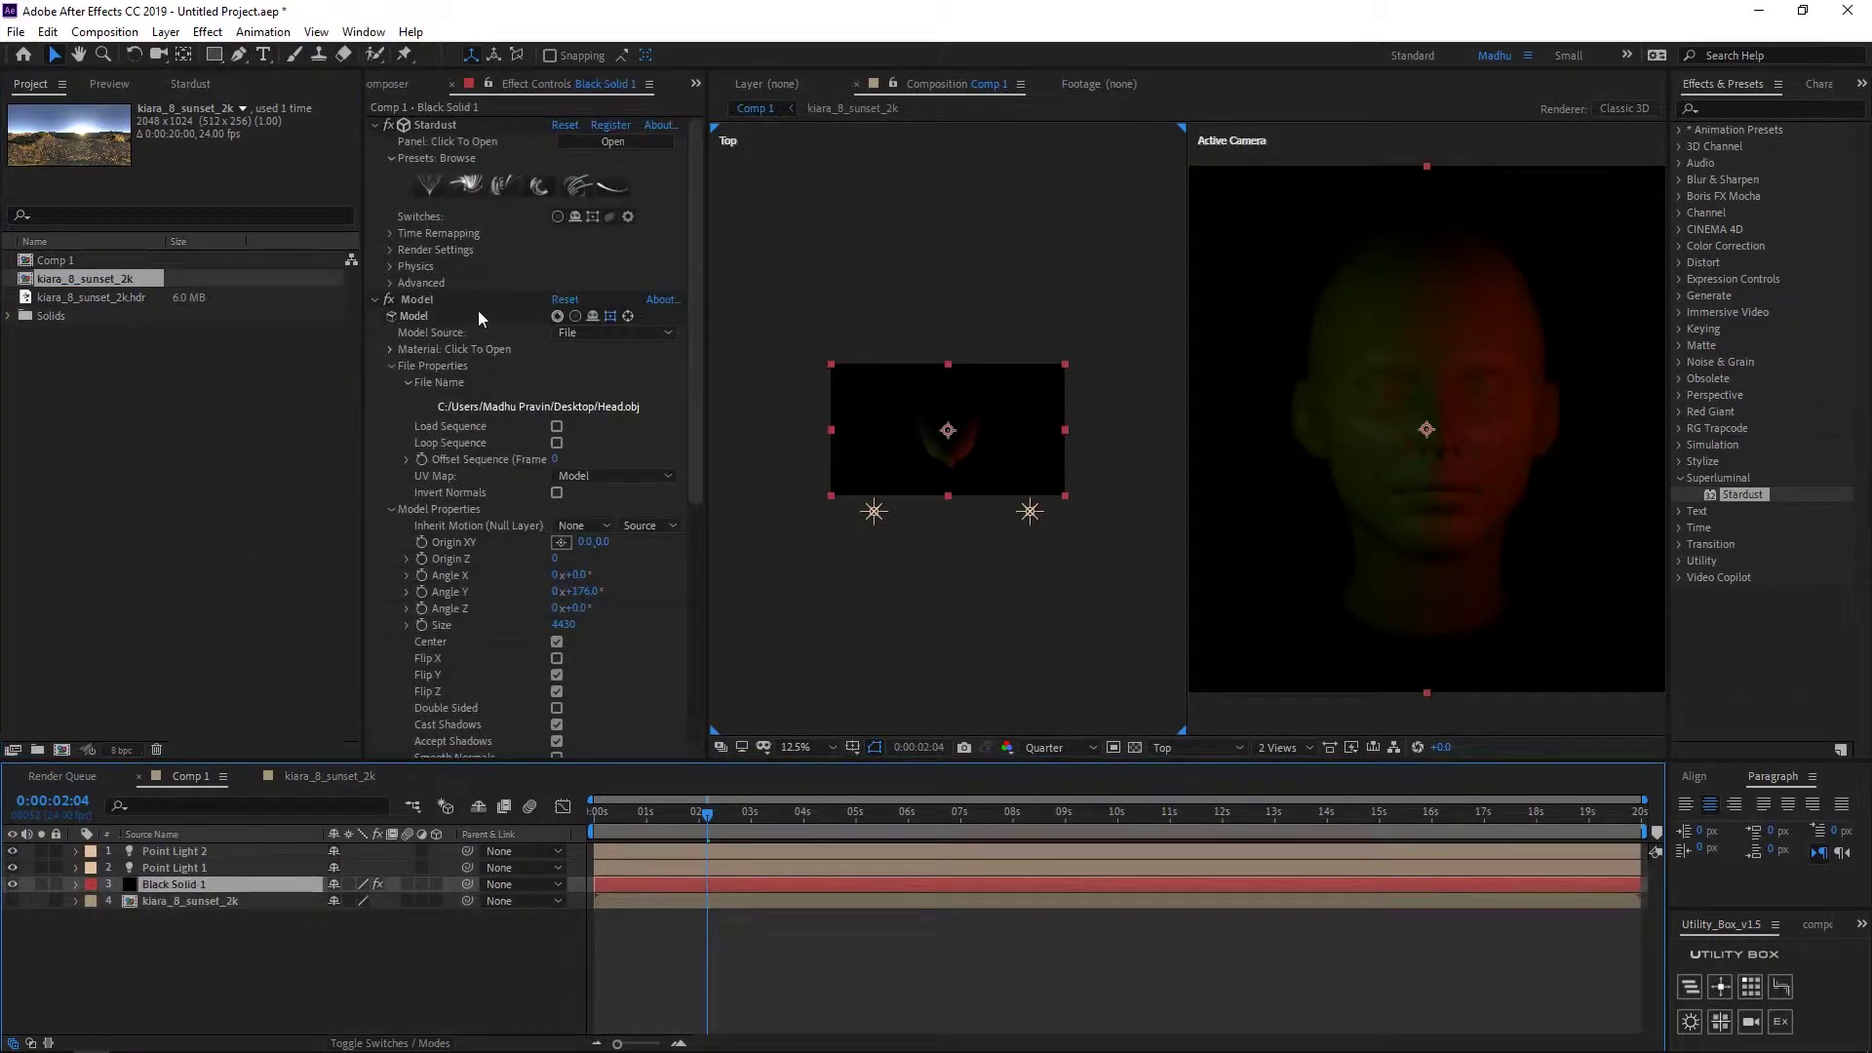
click(391, 250)
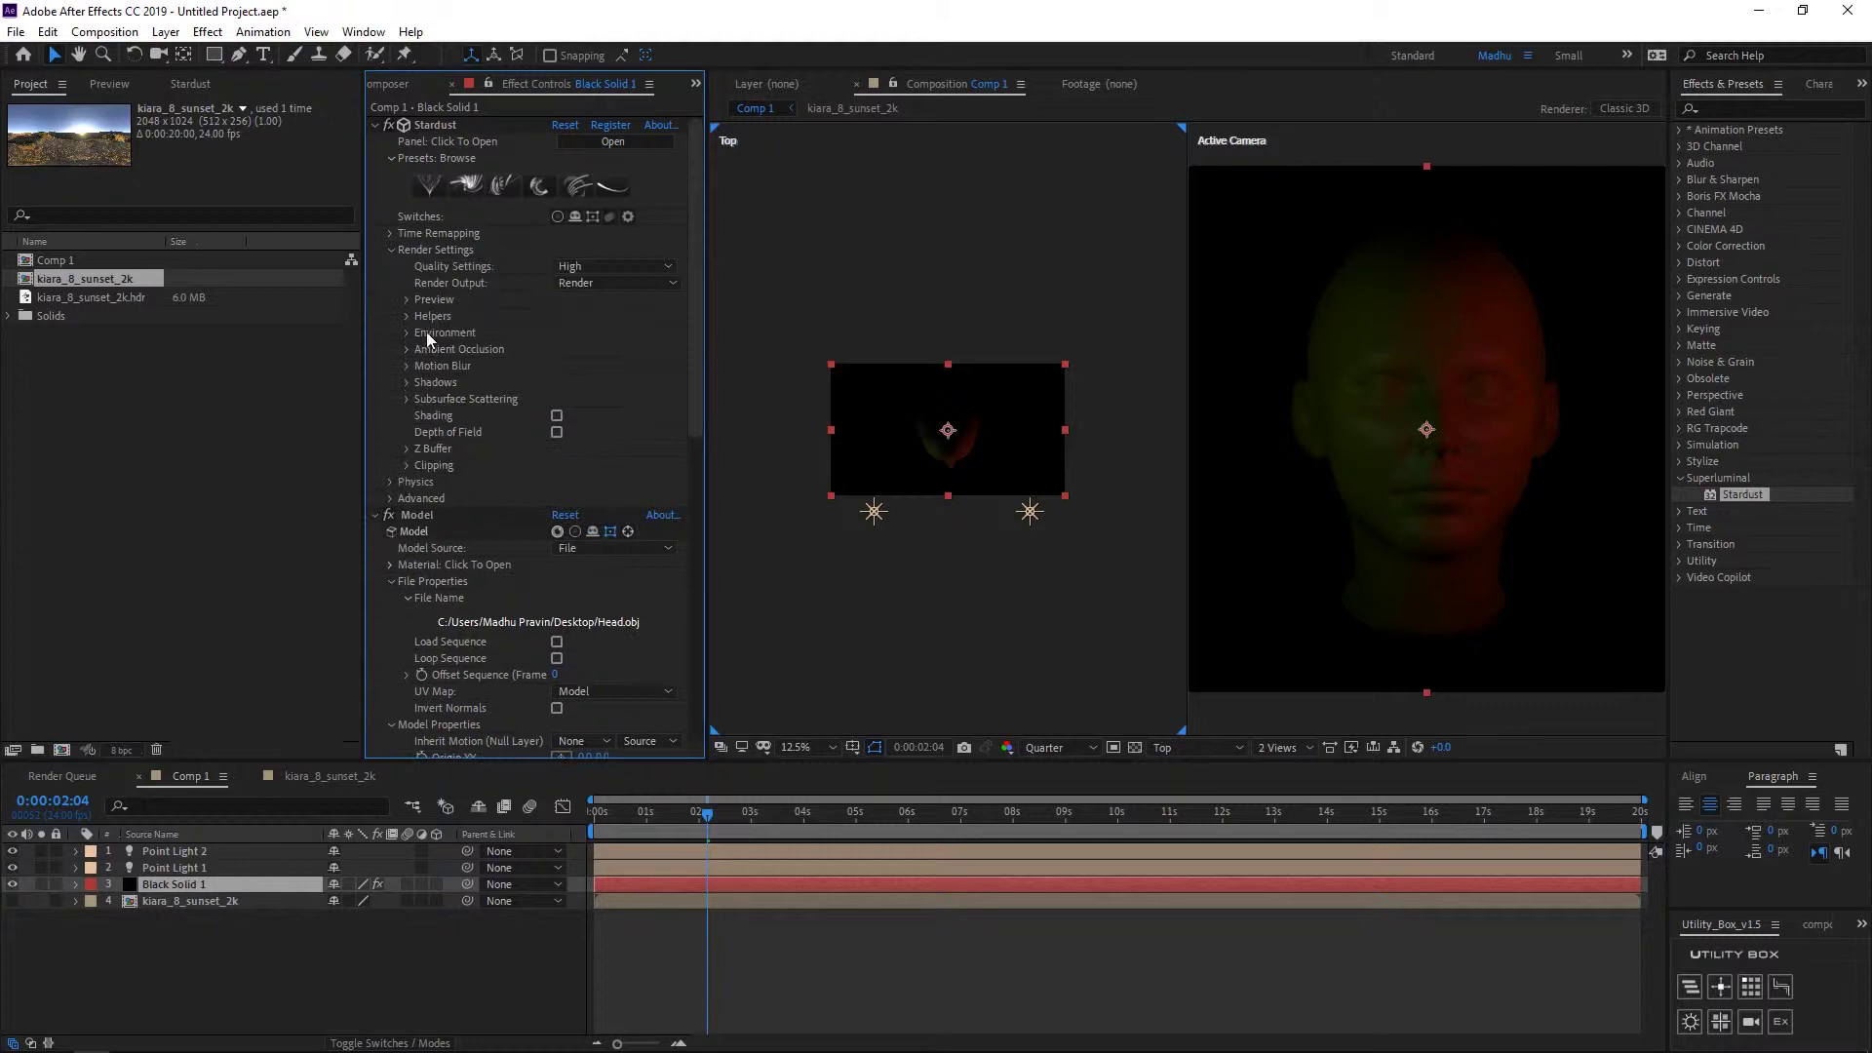
click(583, 349)
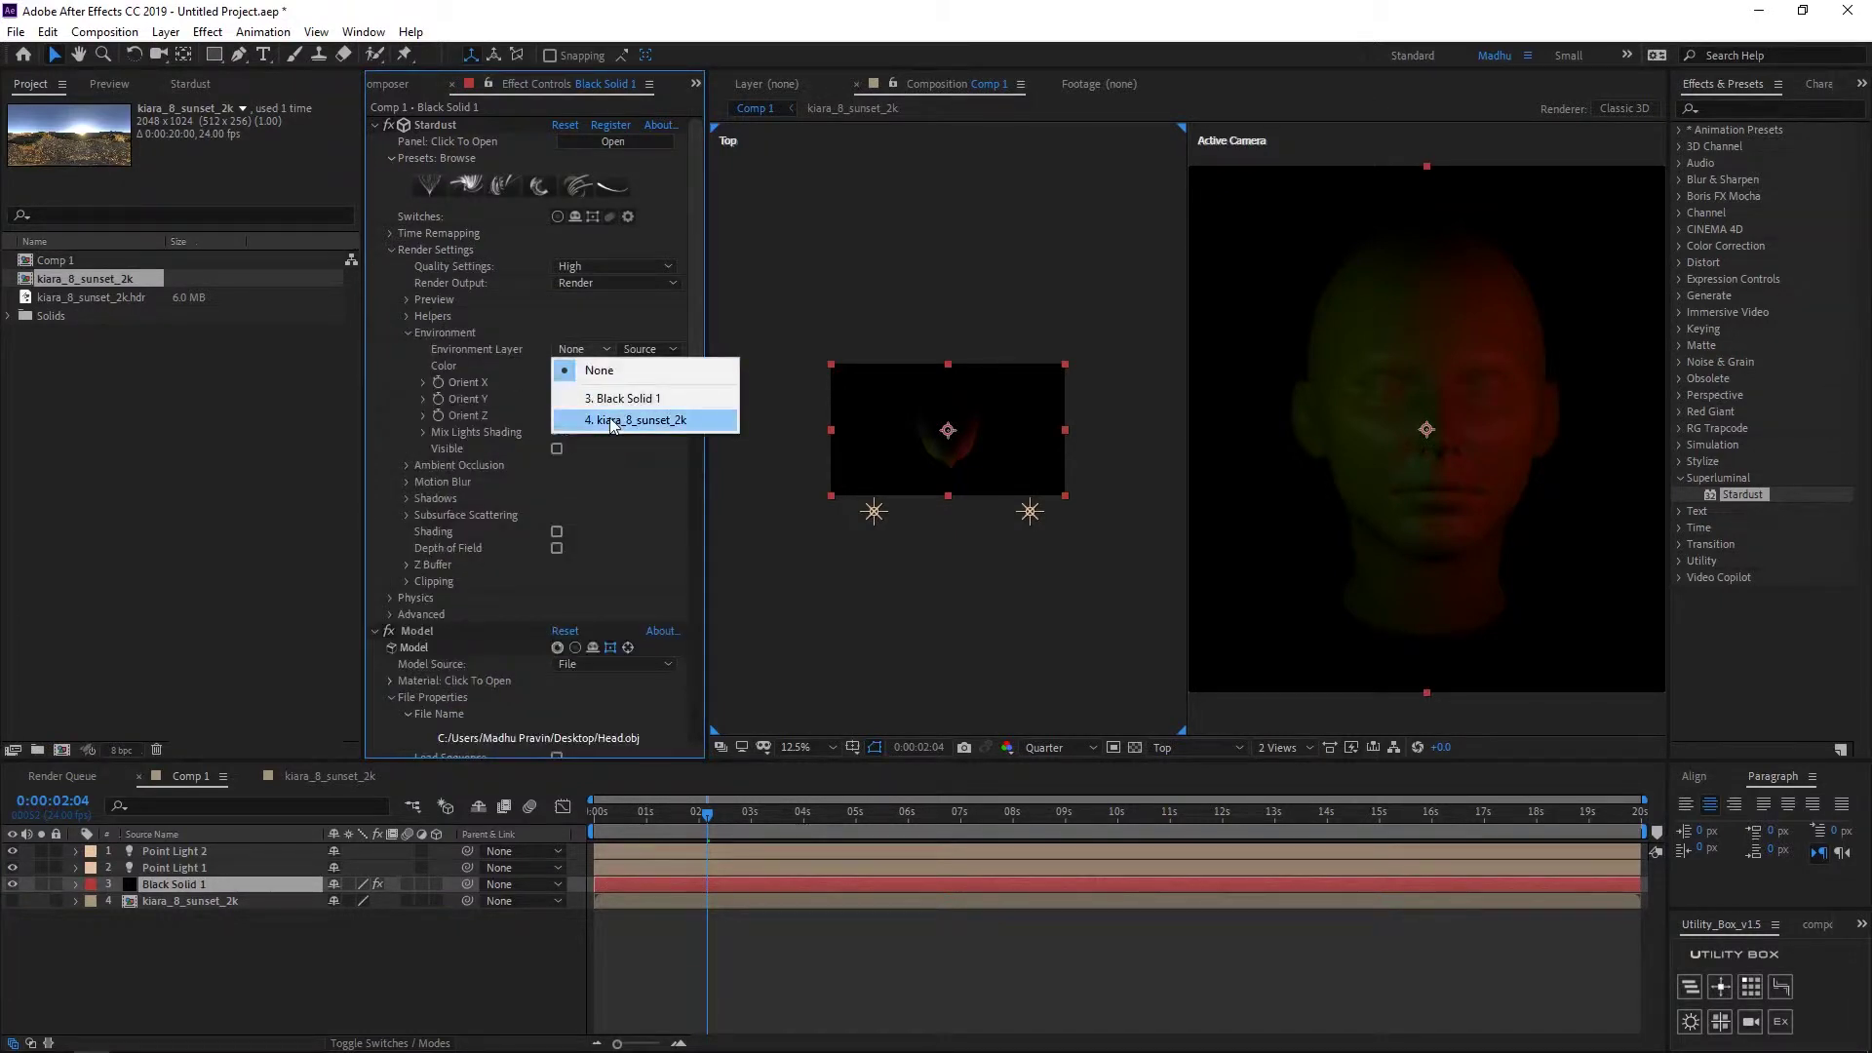
click(613, 421)
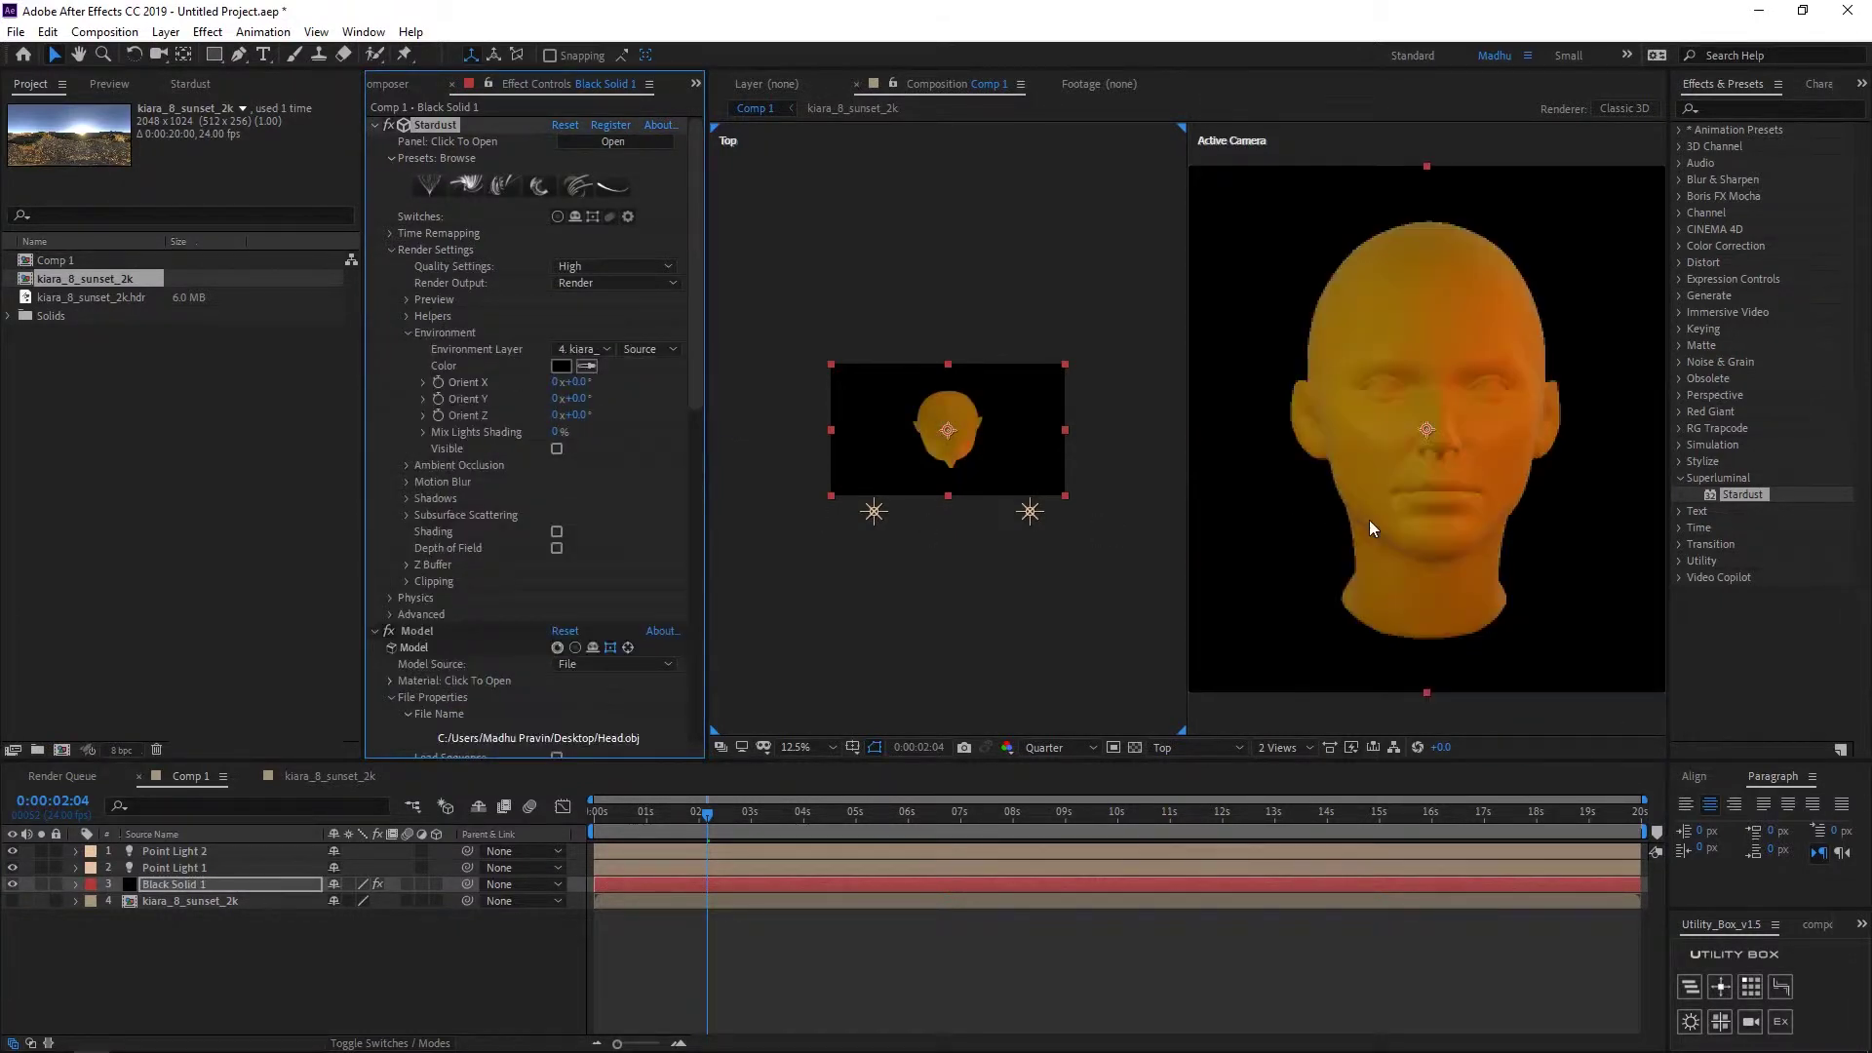
Step: Return to a single Active Camera view and move the current time to the start of Comp 1
click(1287, 747)
click(1301, 792)
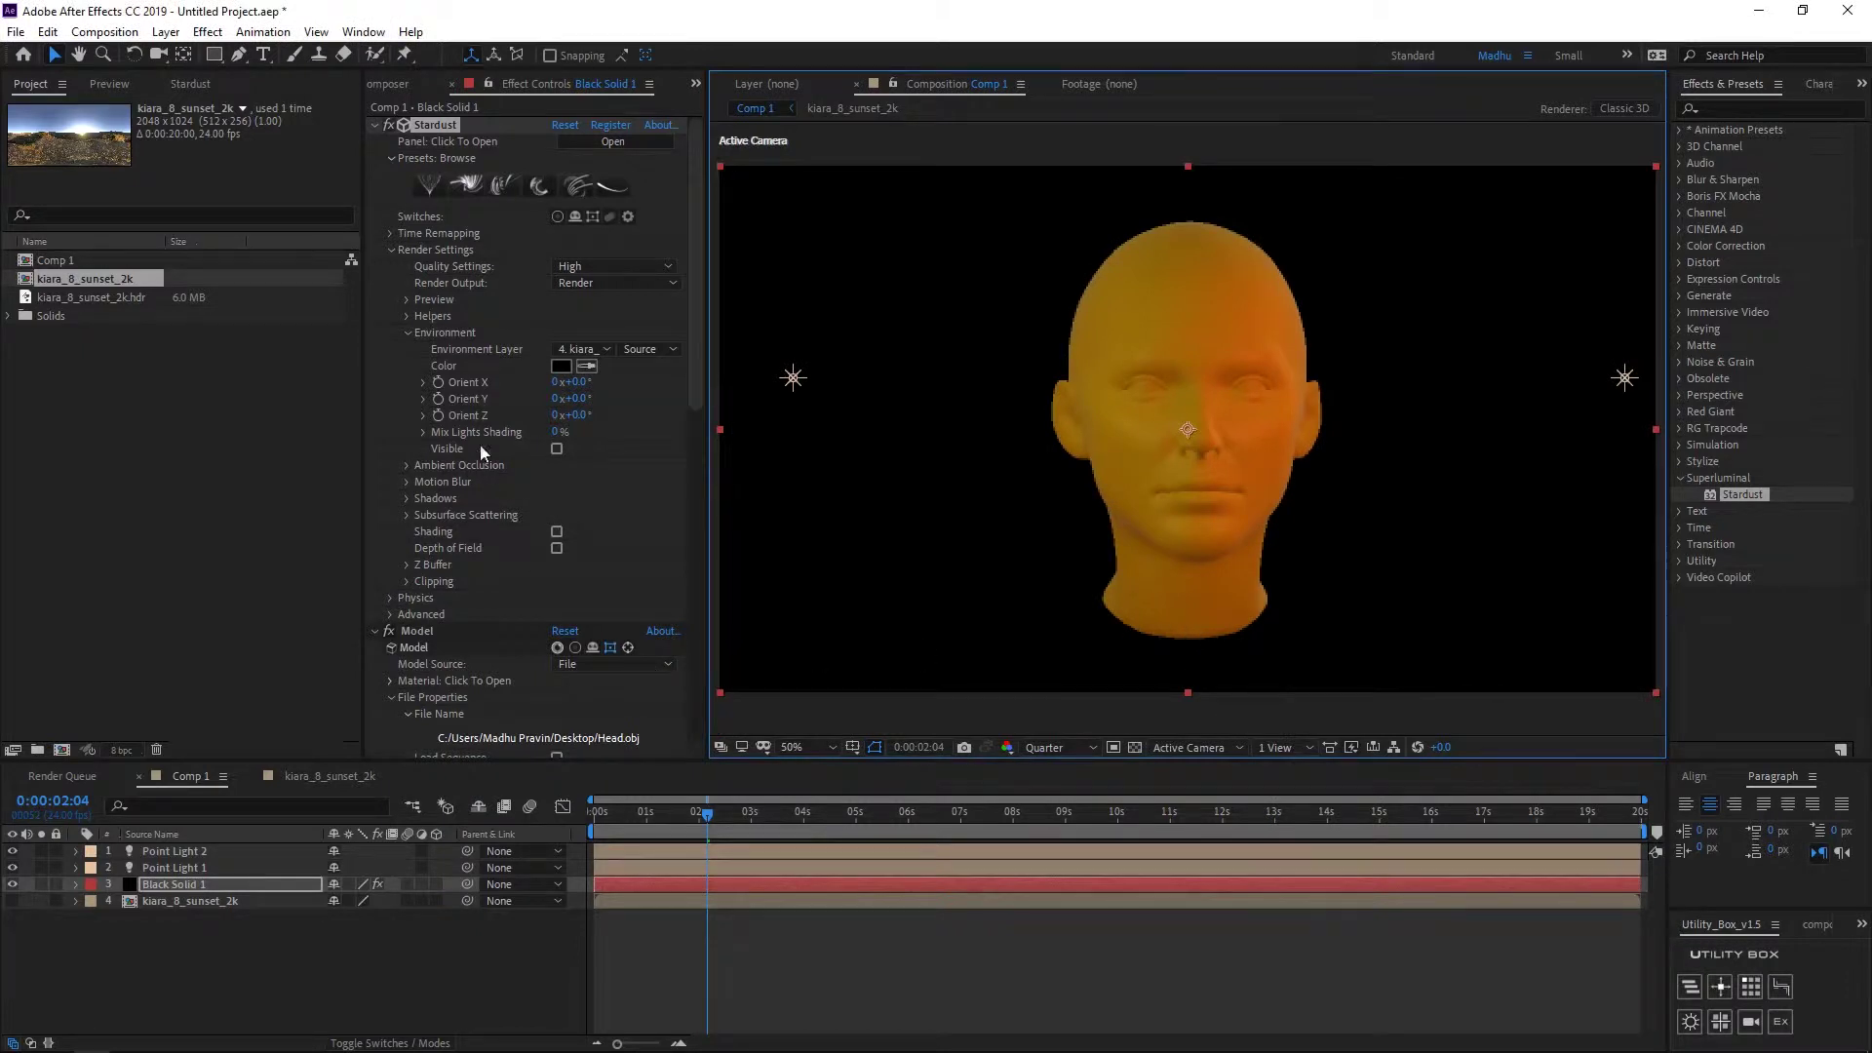
click(408, 464)
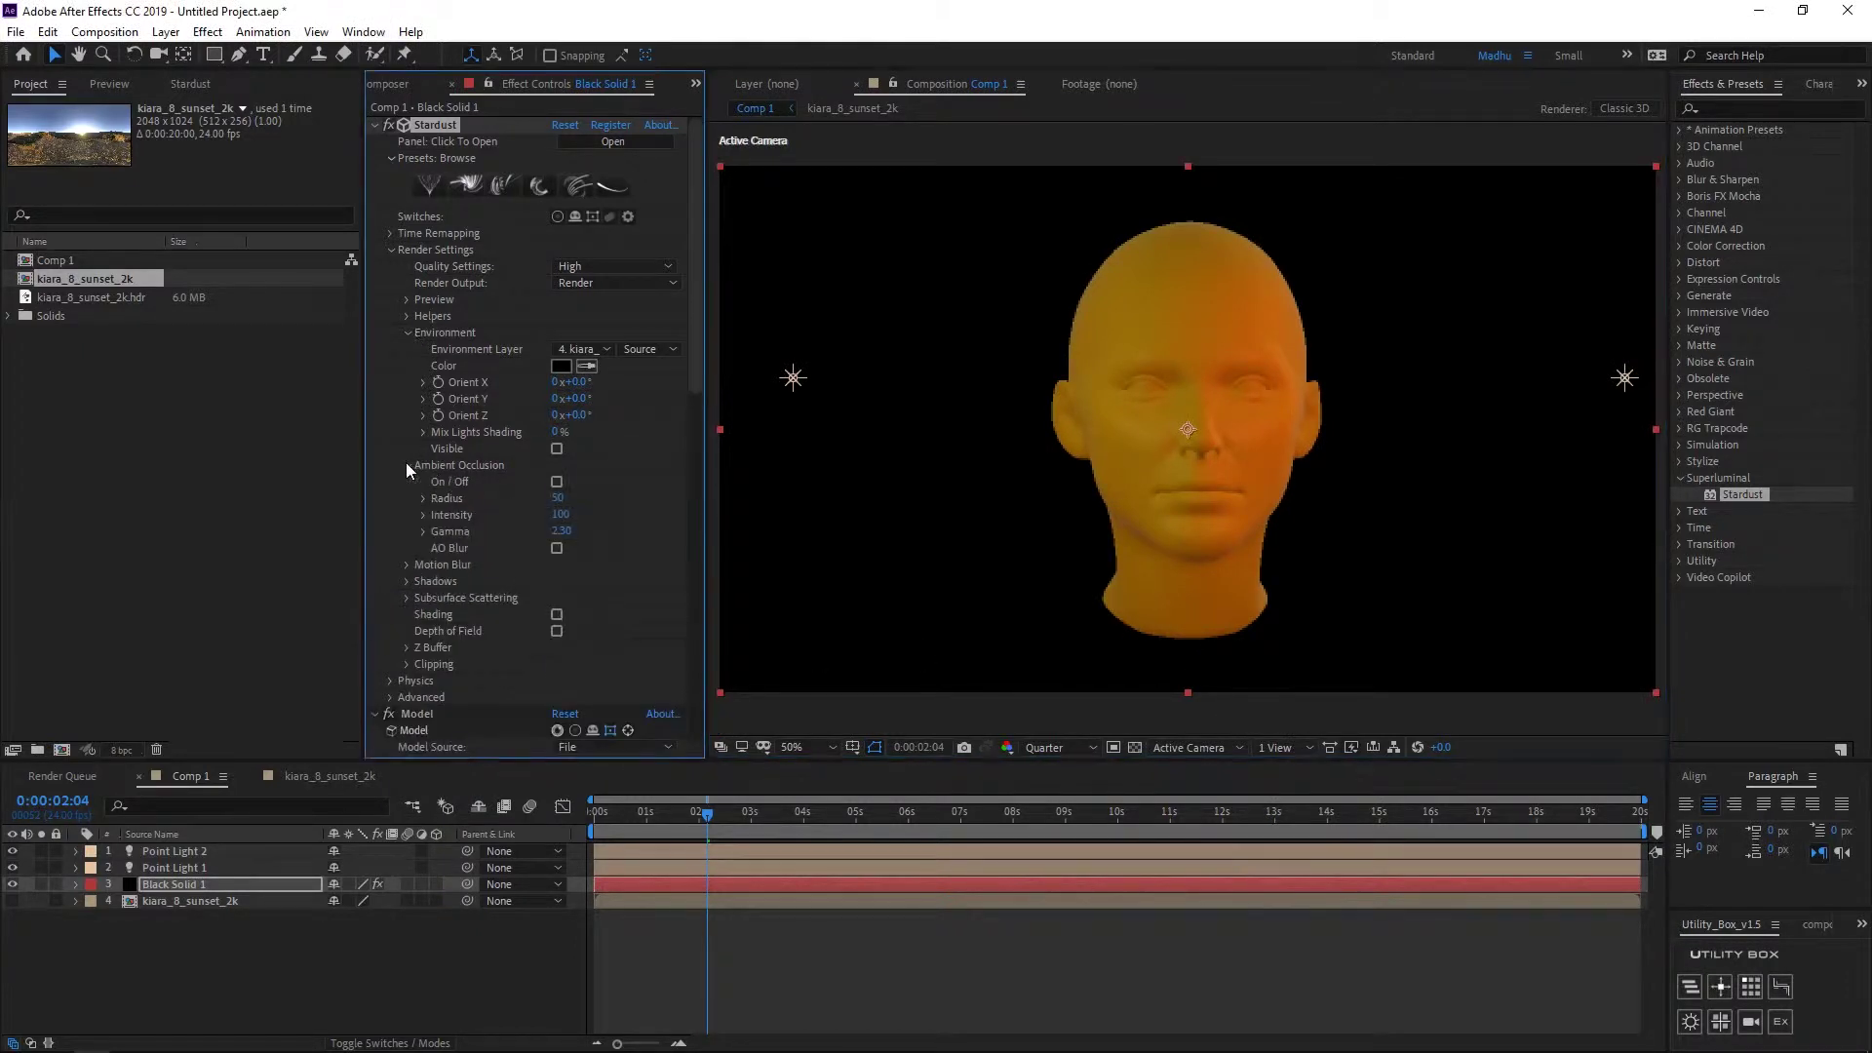
click(407, 465)
click(407, 333)
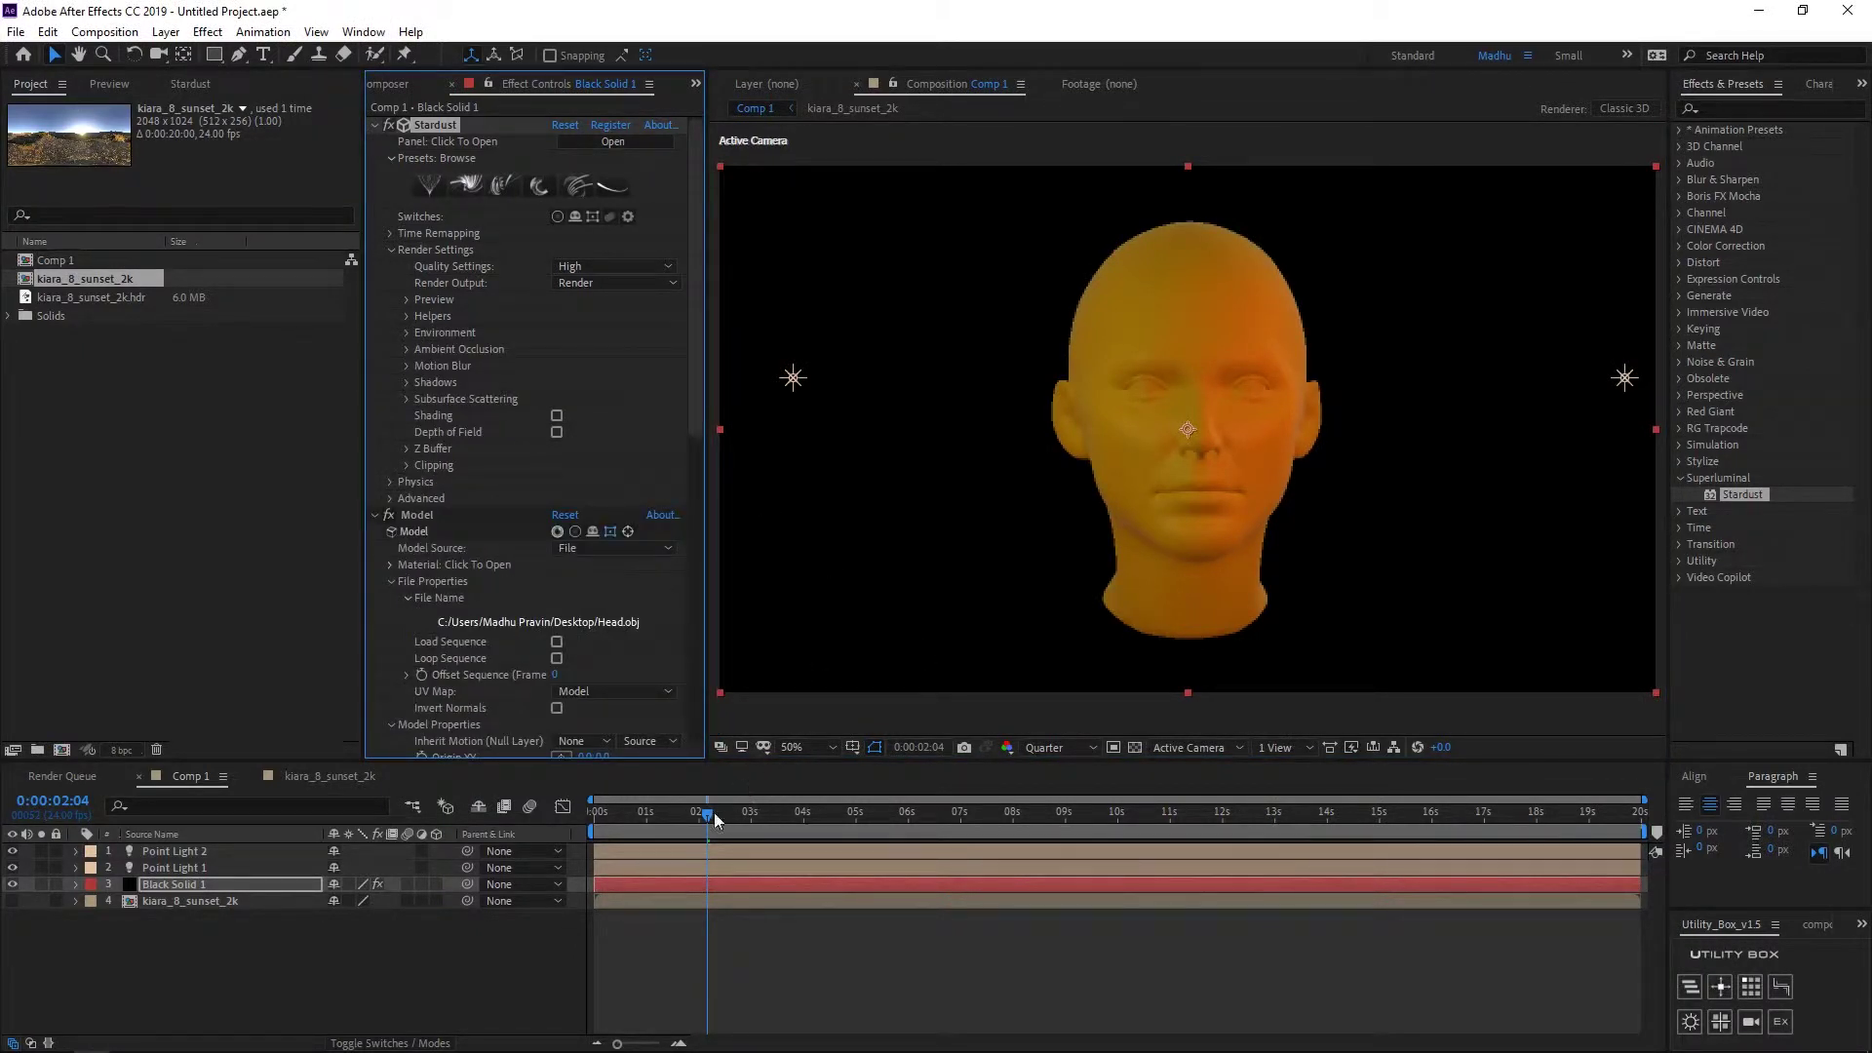
drag(715, 819, 757, 822)
click(184, 886)
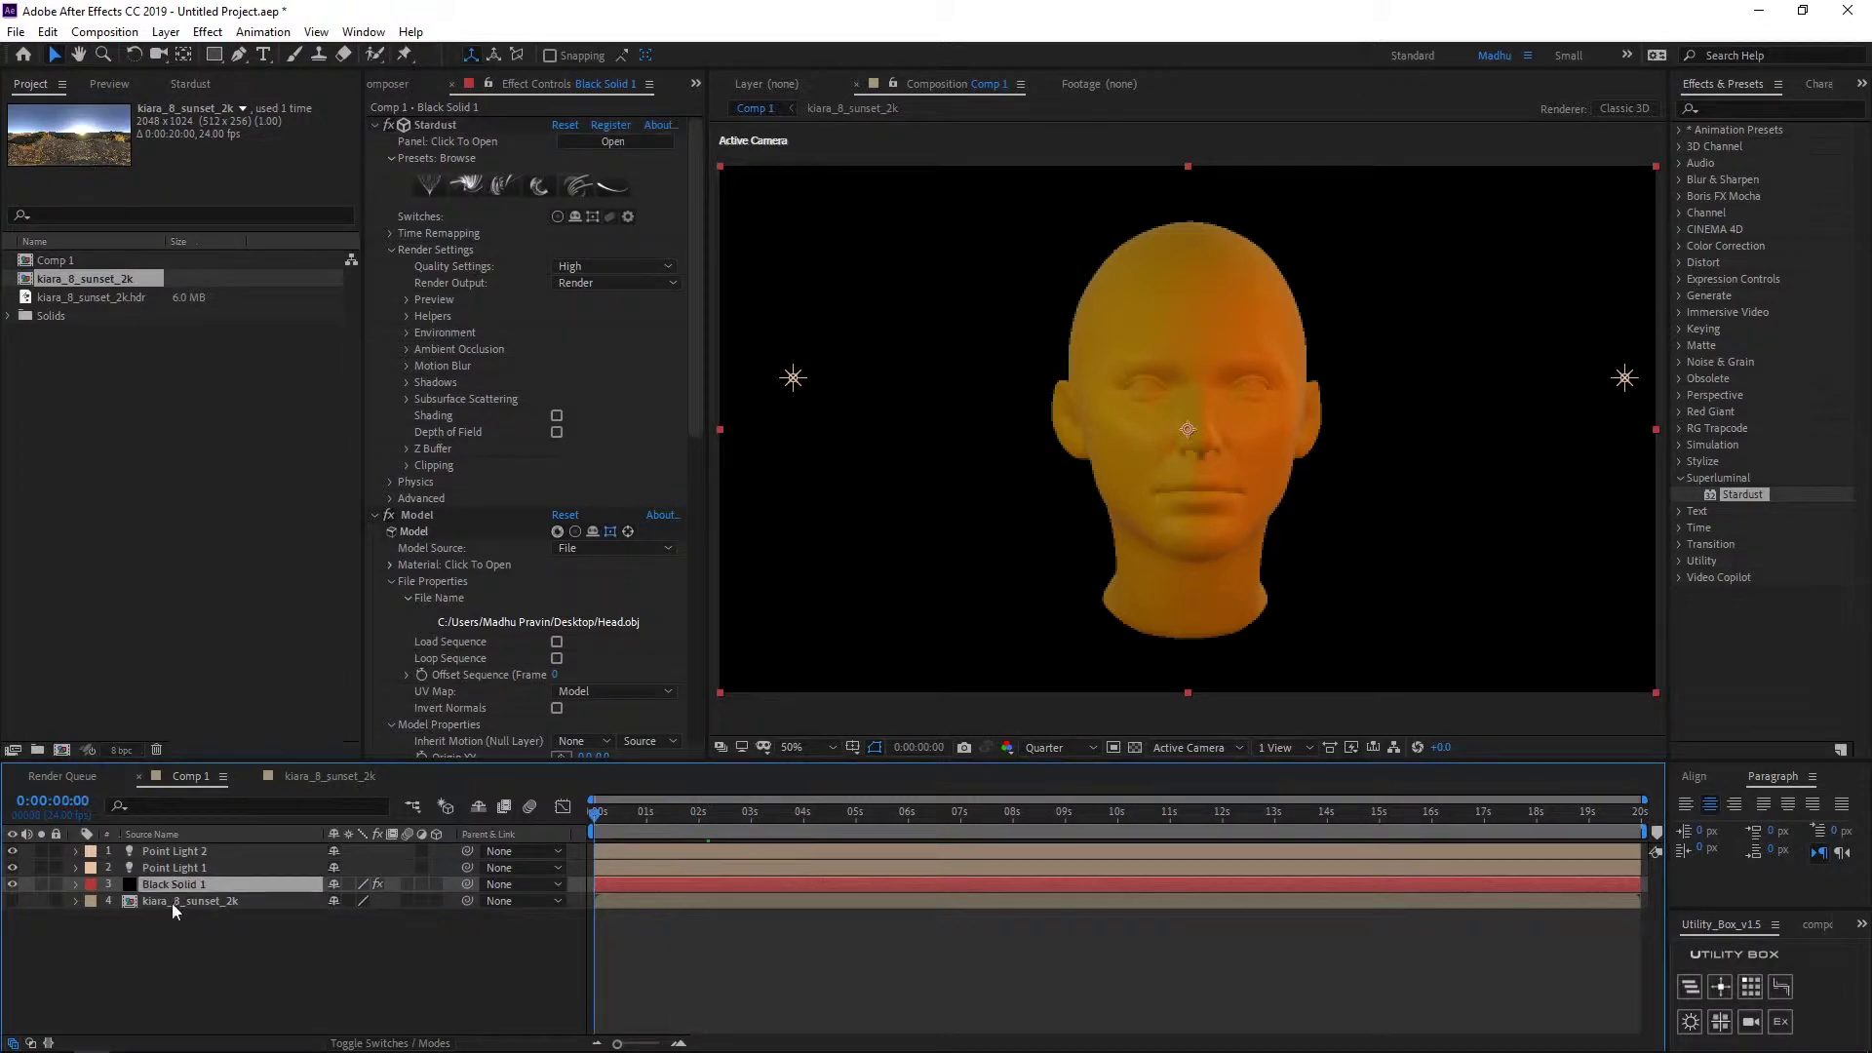
Step: Import Ice.jpg from the Used Images folder on the Desktop and create a new composition from it
double_click(98, 402)
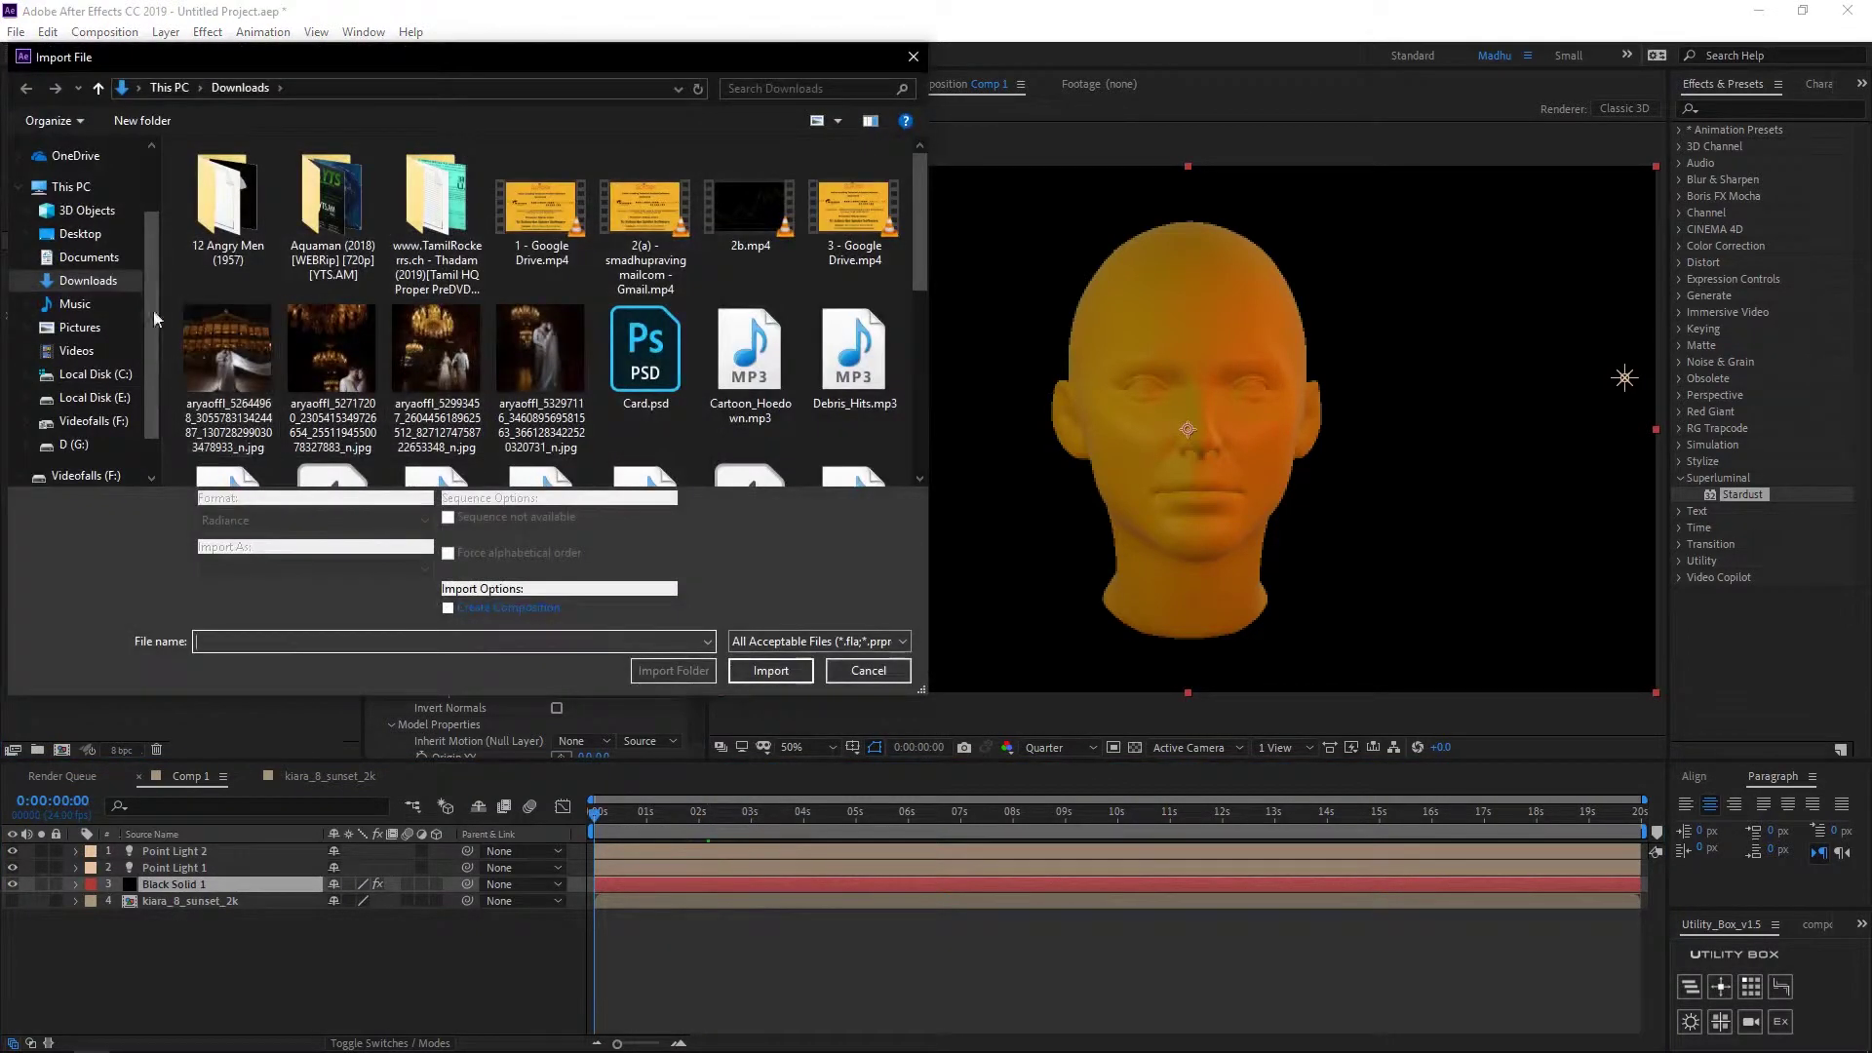
click(110, 241)
double_click(639, 191)
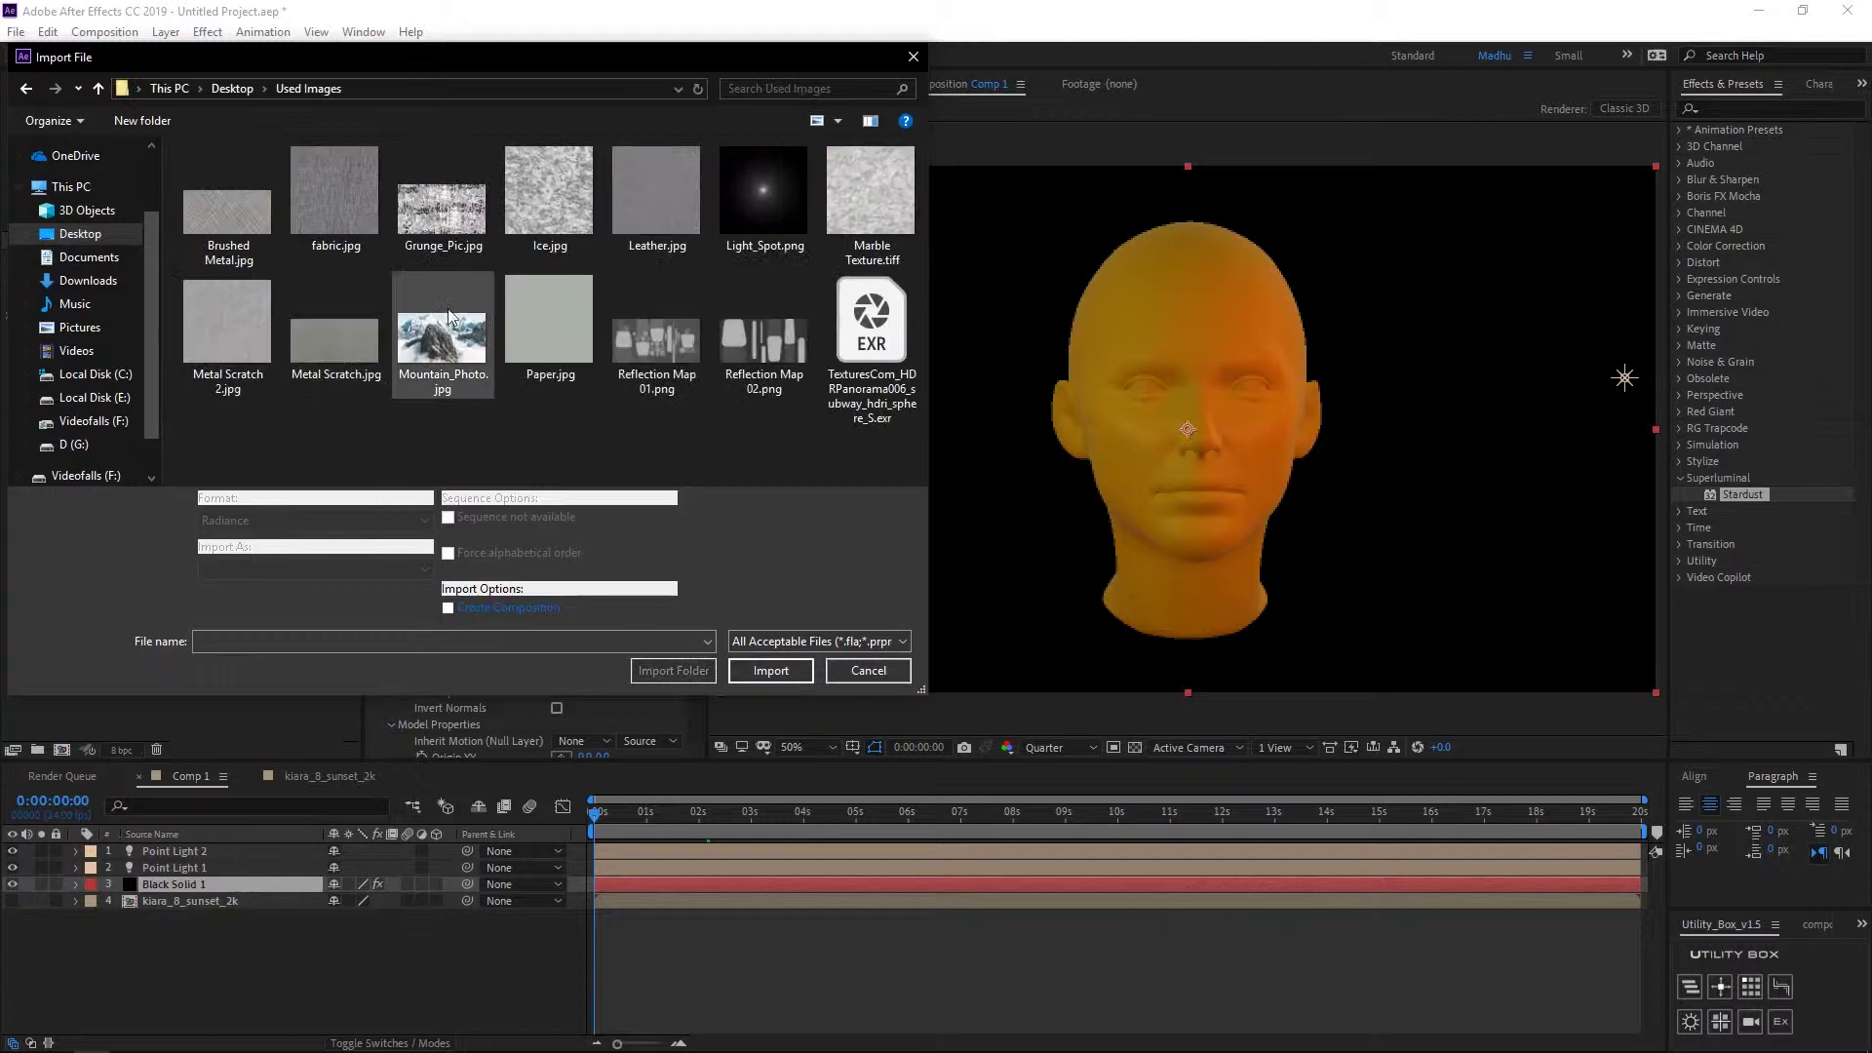
double_click(585, 229)
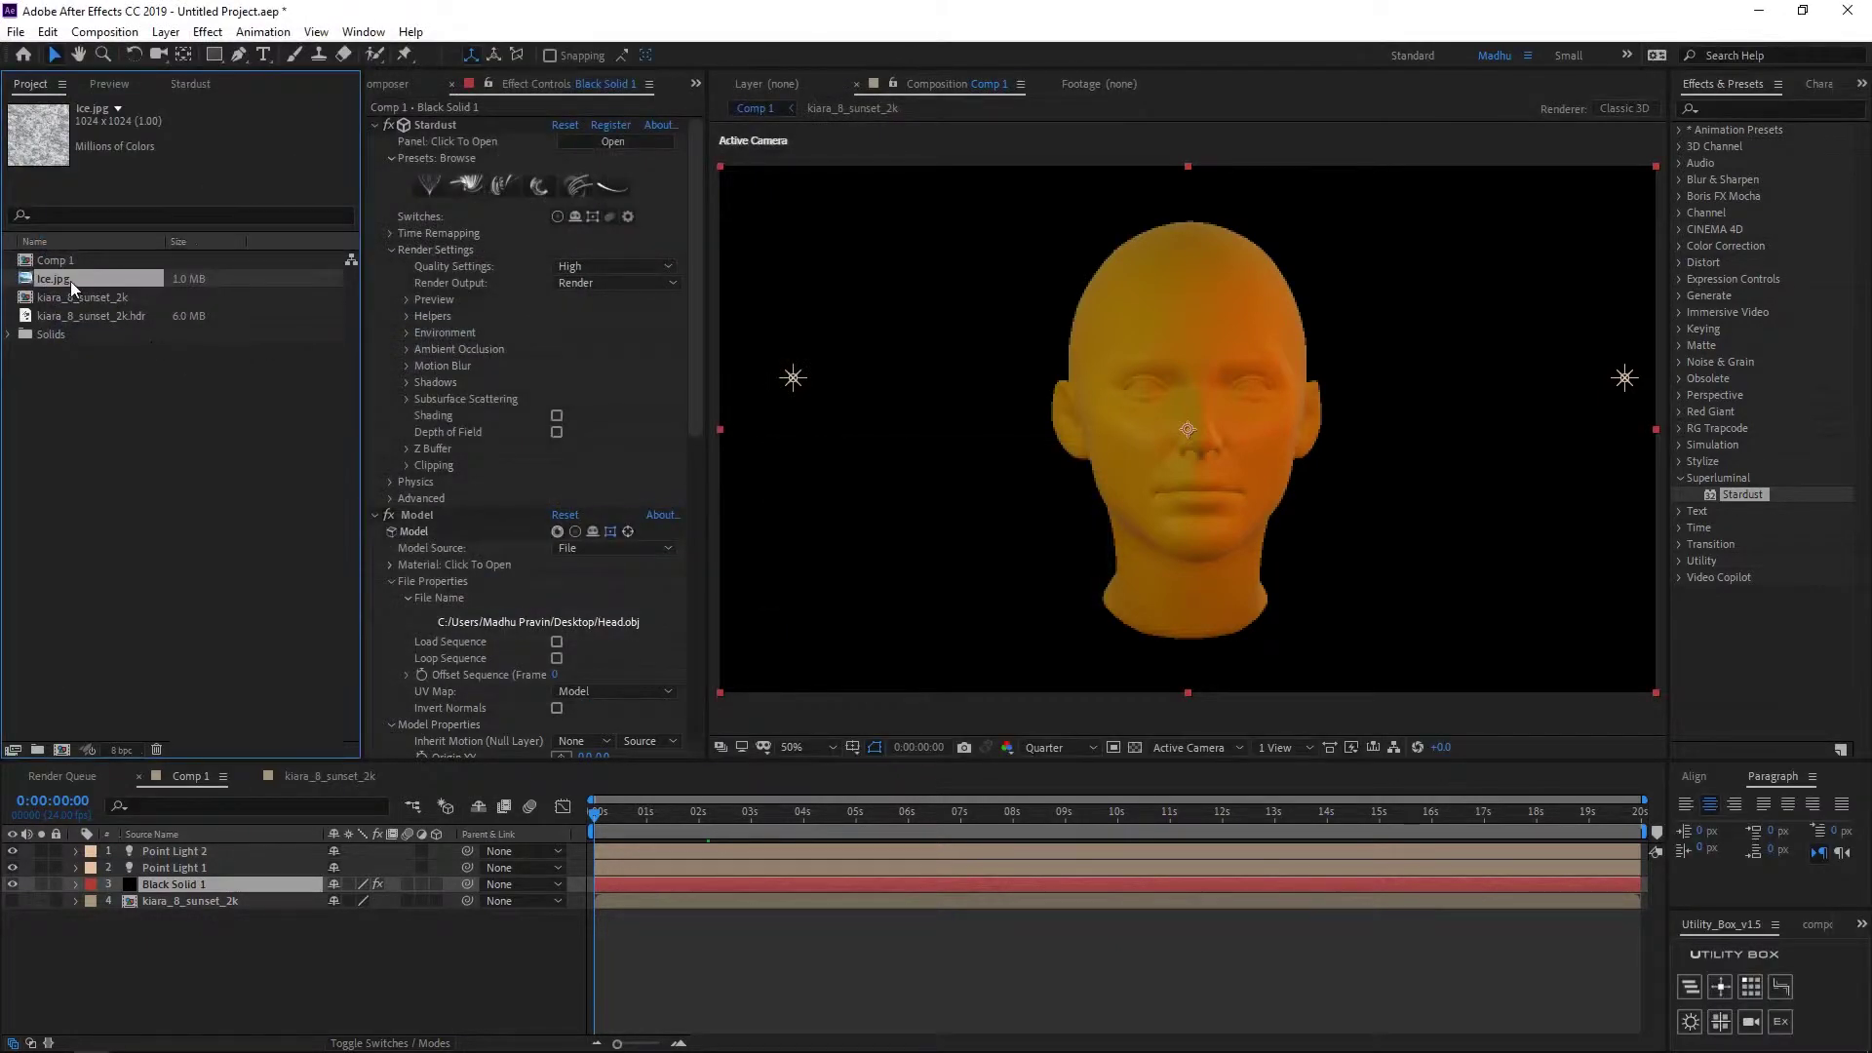
drag(68, 740, 62, 748)
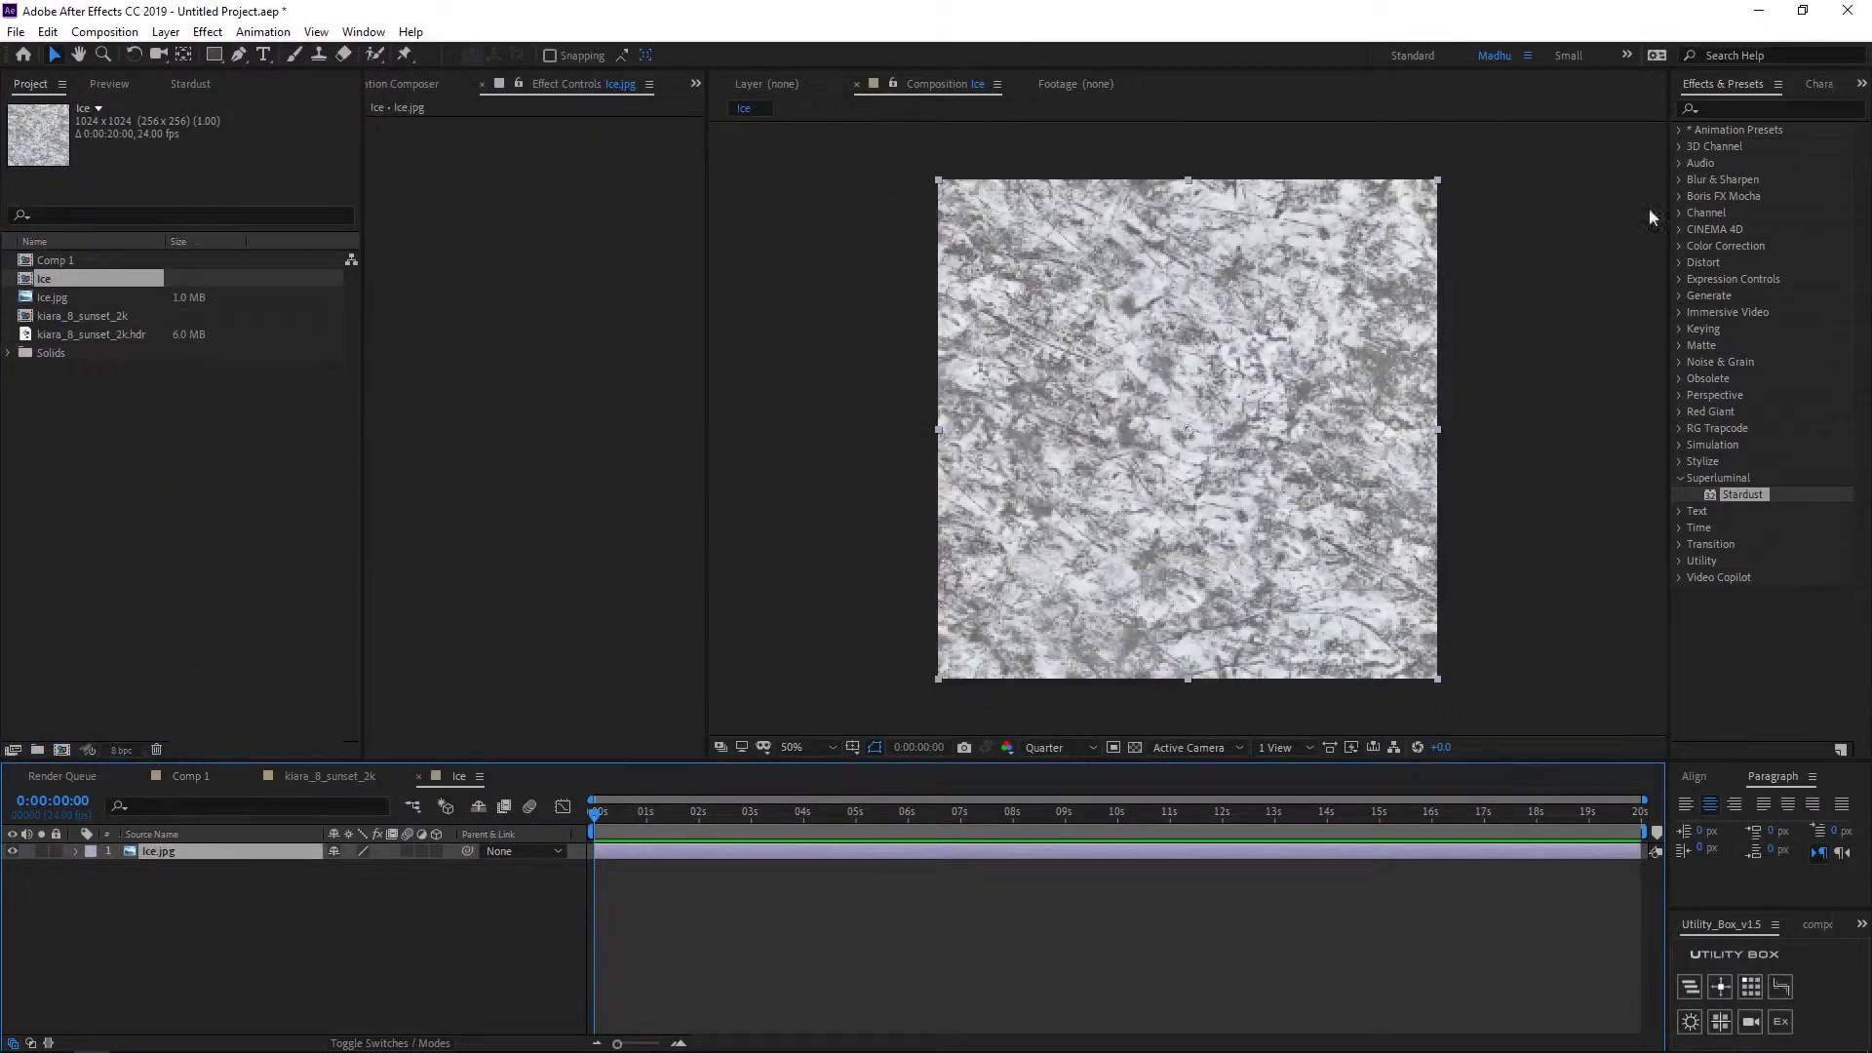
Step: Apply the Curves effect to the Ice.jpg layer and shape its RGB curve with lowered shadows and raised highlights for stronger contrast
click(1724, 110)
text(curv)
click(1746, 233)
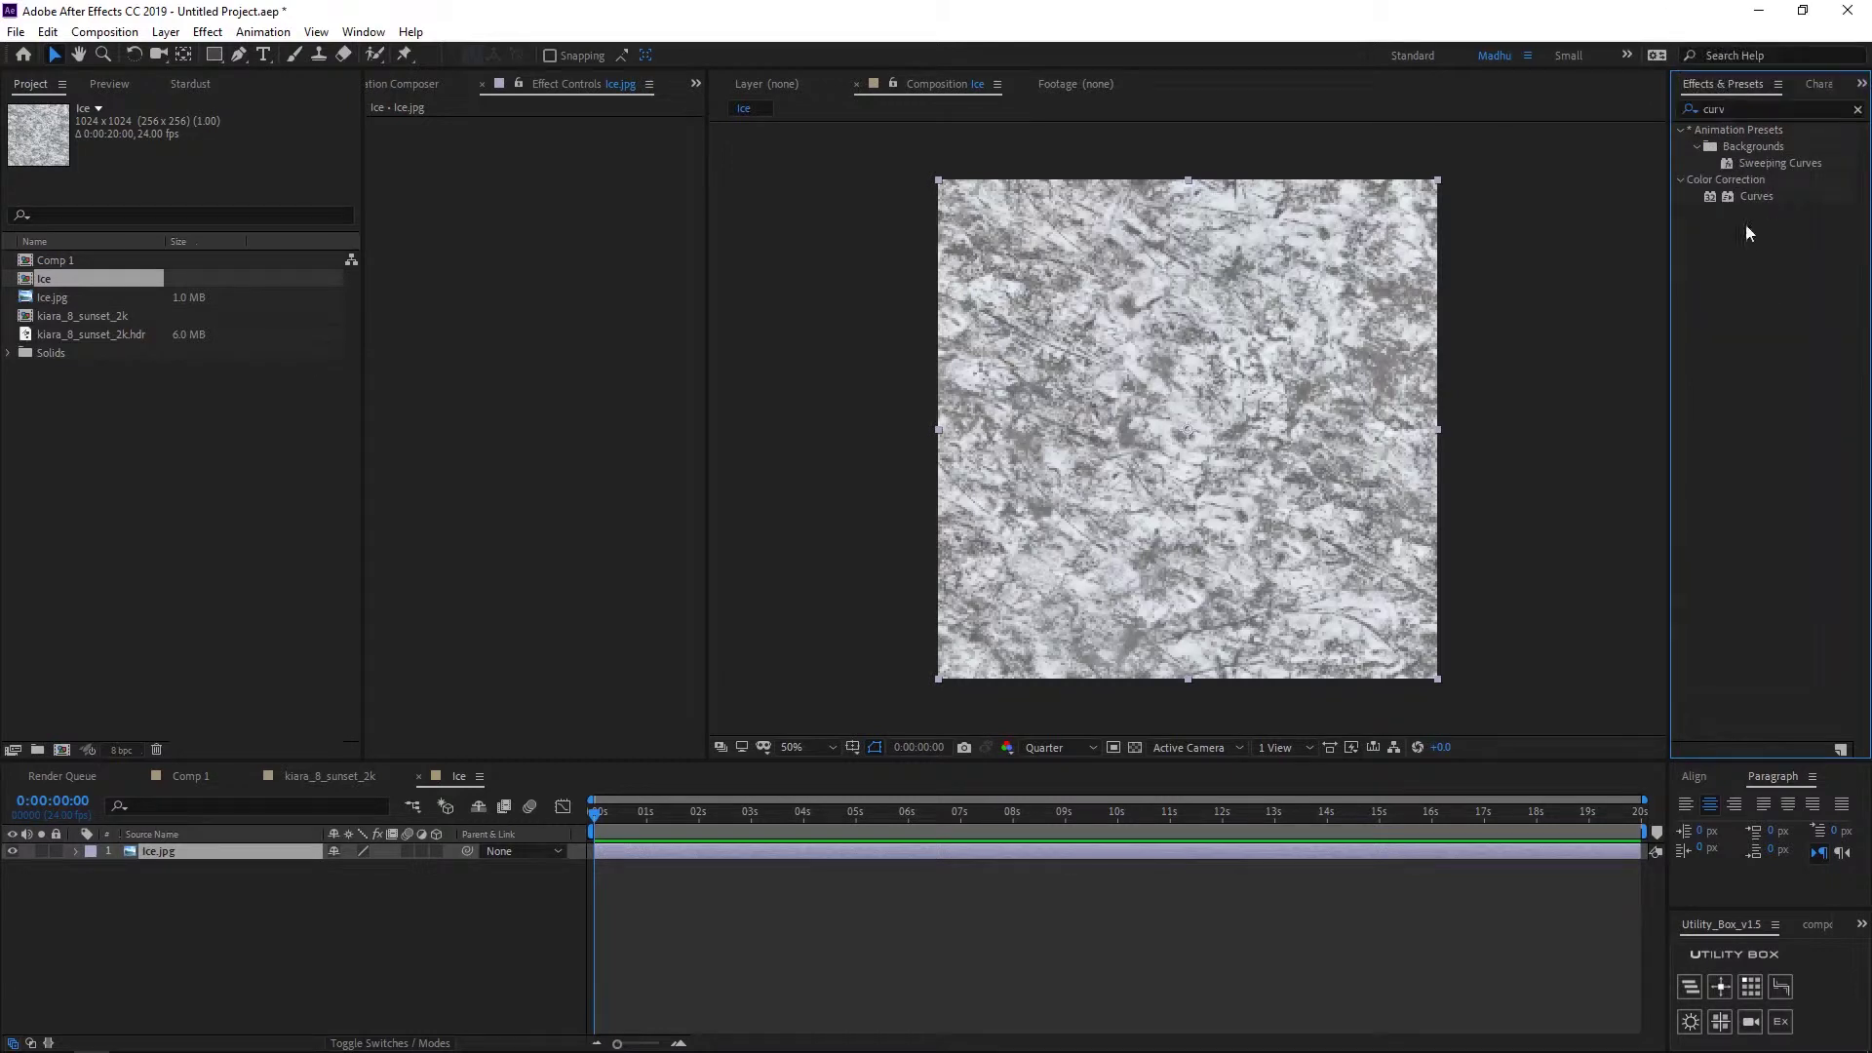
drag(1756, 196, 1397, 708)
drag(571, 284, 565, 261)
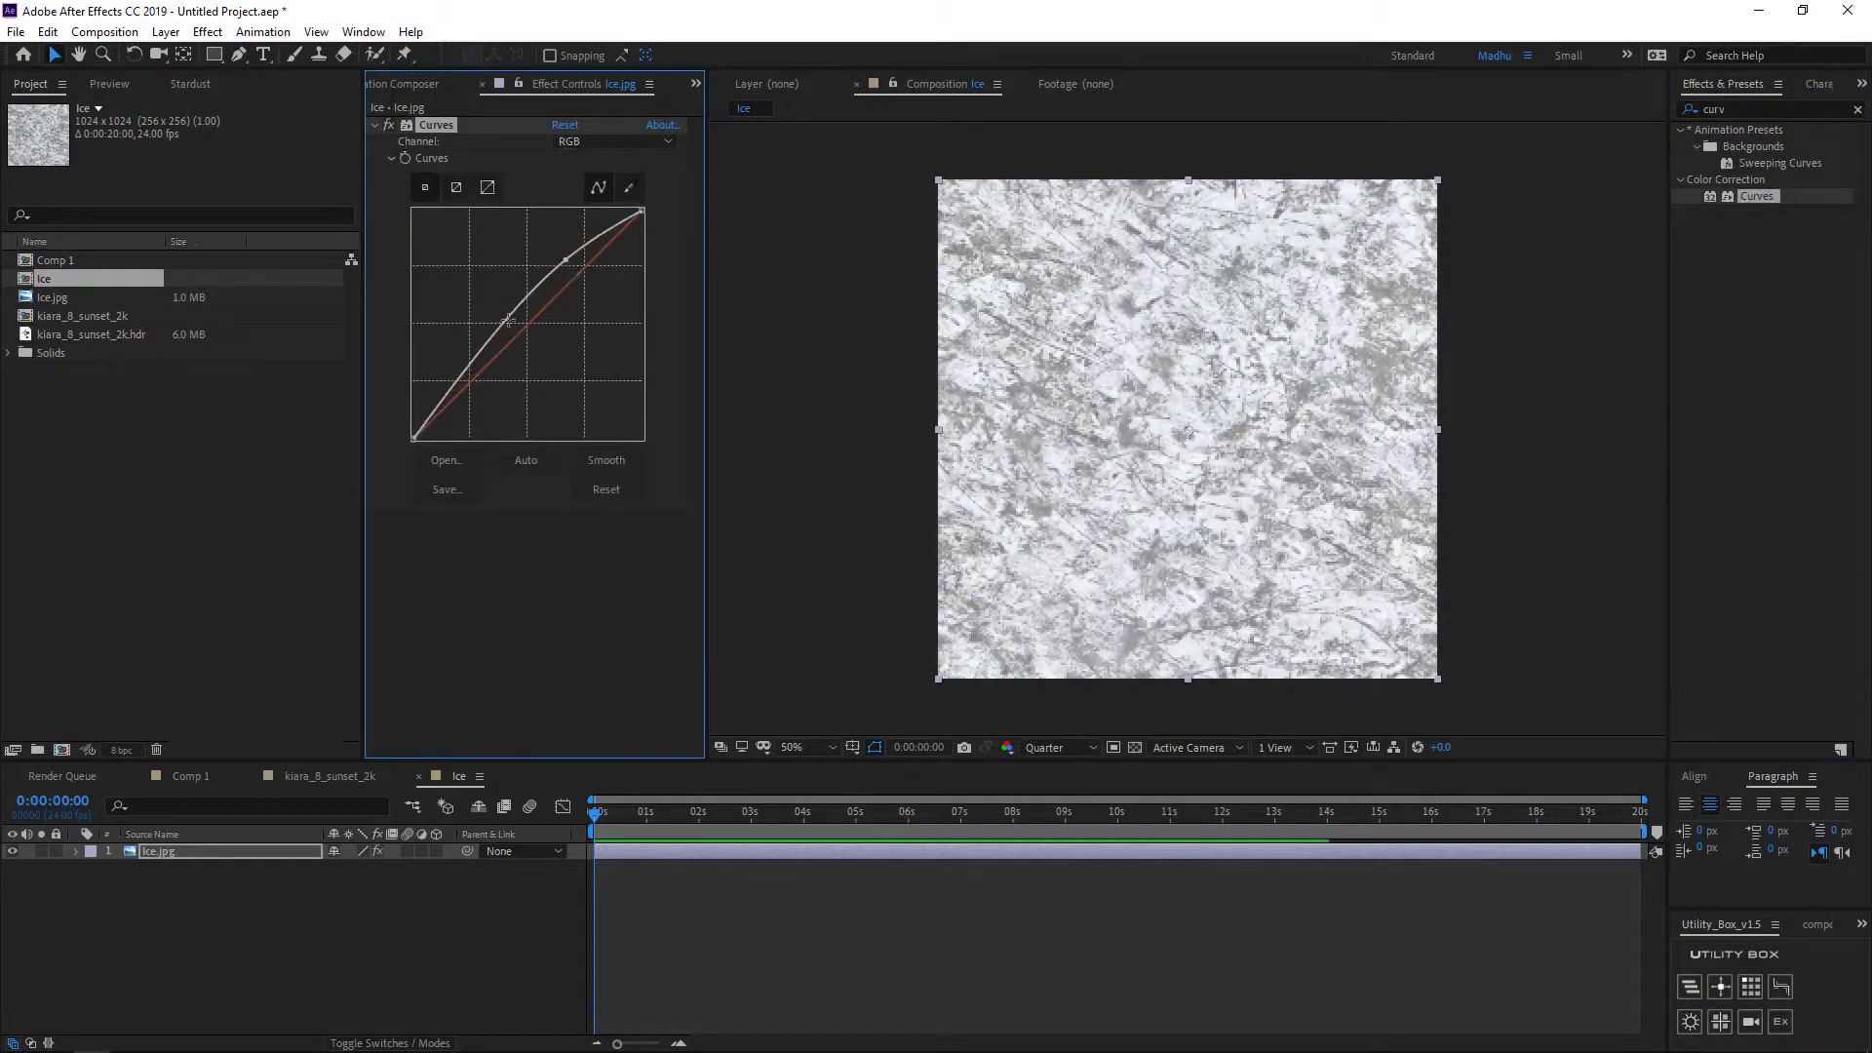
drag(508, 319, 506, 388)
mouse_move(554, 269)
mouse_down()
mouse_move(546, 292)
mouse_move(585, 278)
mouse_up()
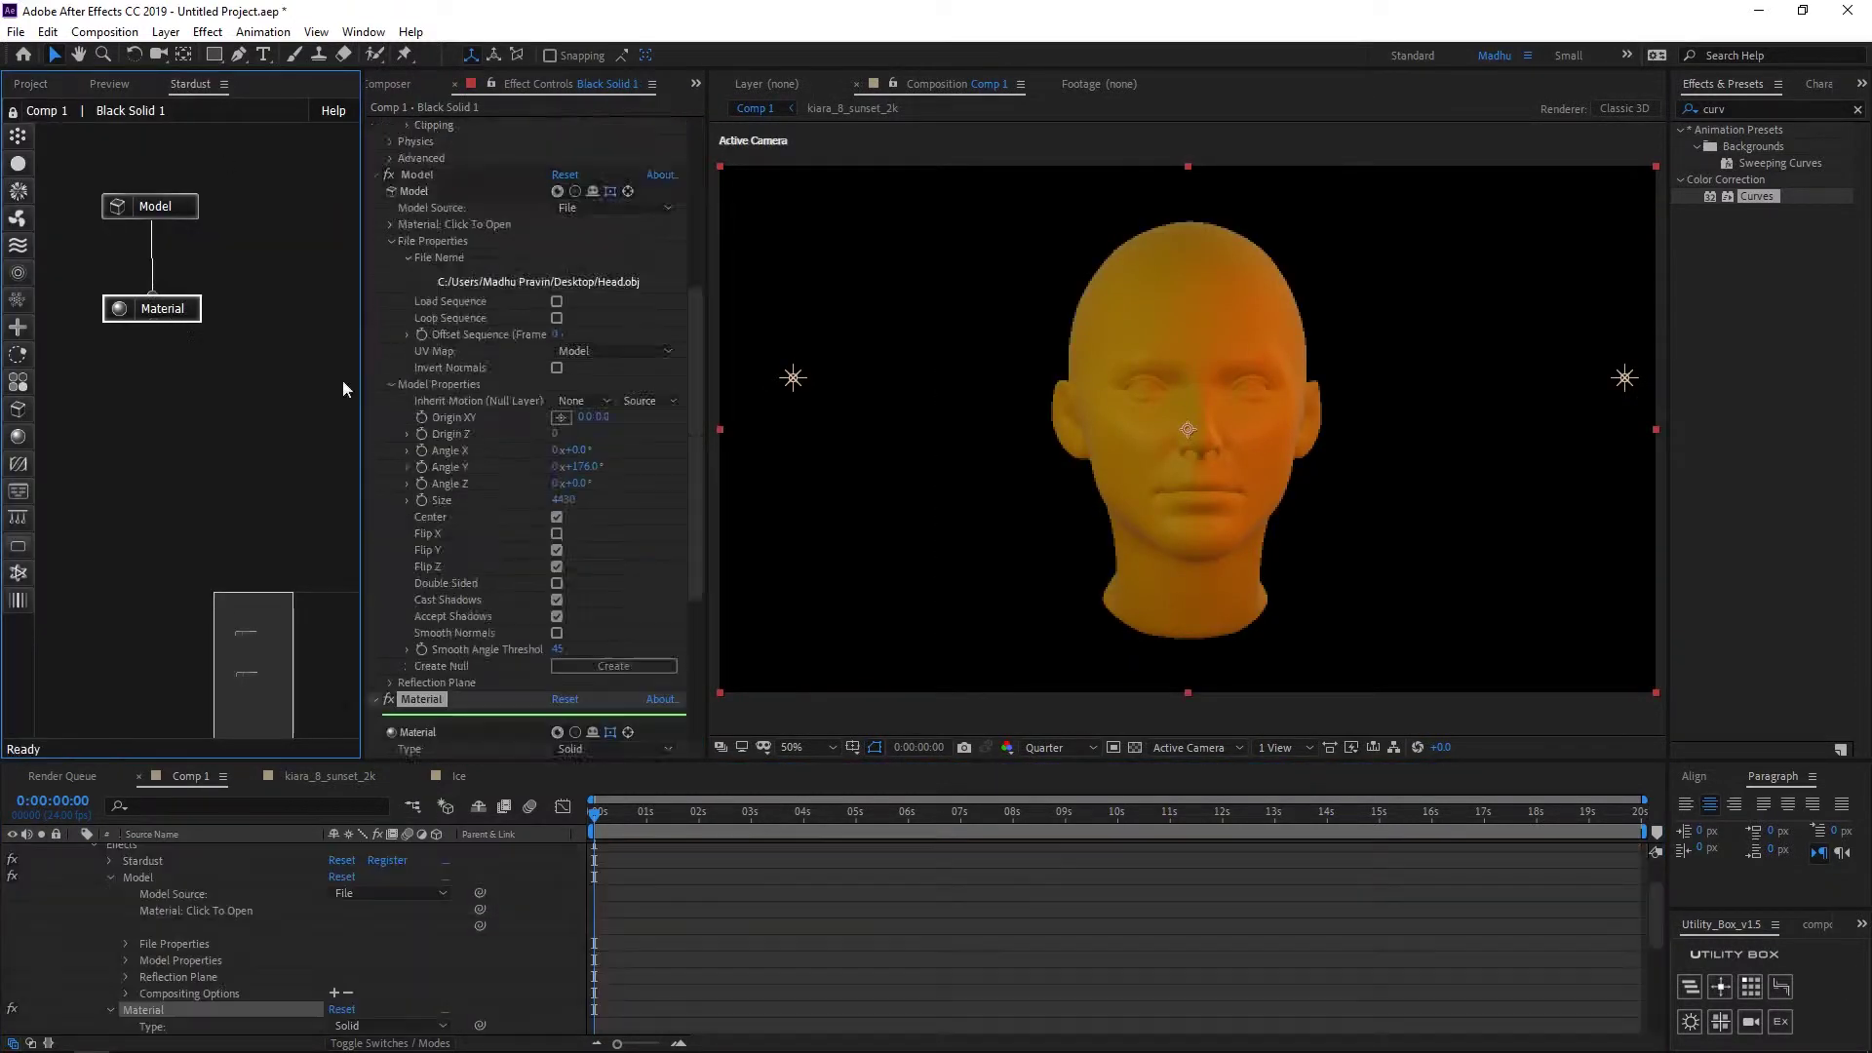
Step: In the head's Material node, set Roughness Amount to 75 and Roughness Texture to the Ice layer
scroll(507, 576, down, 10)
click(391, 484)
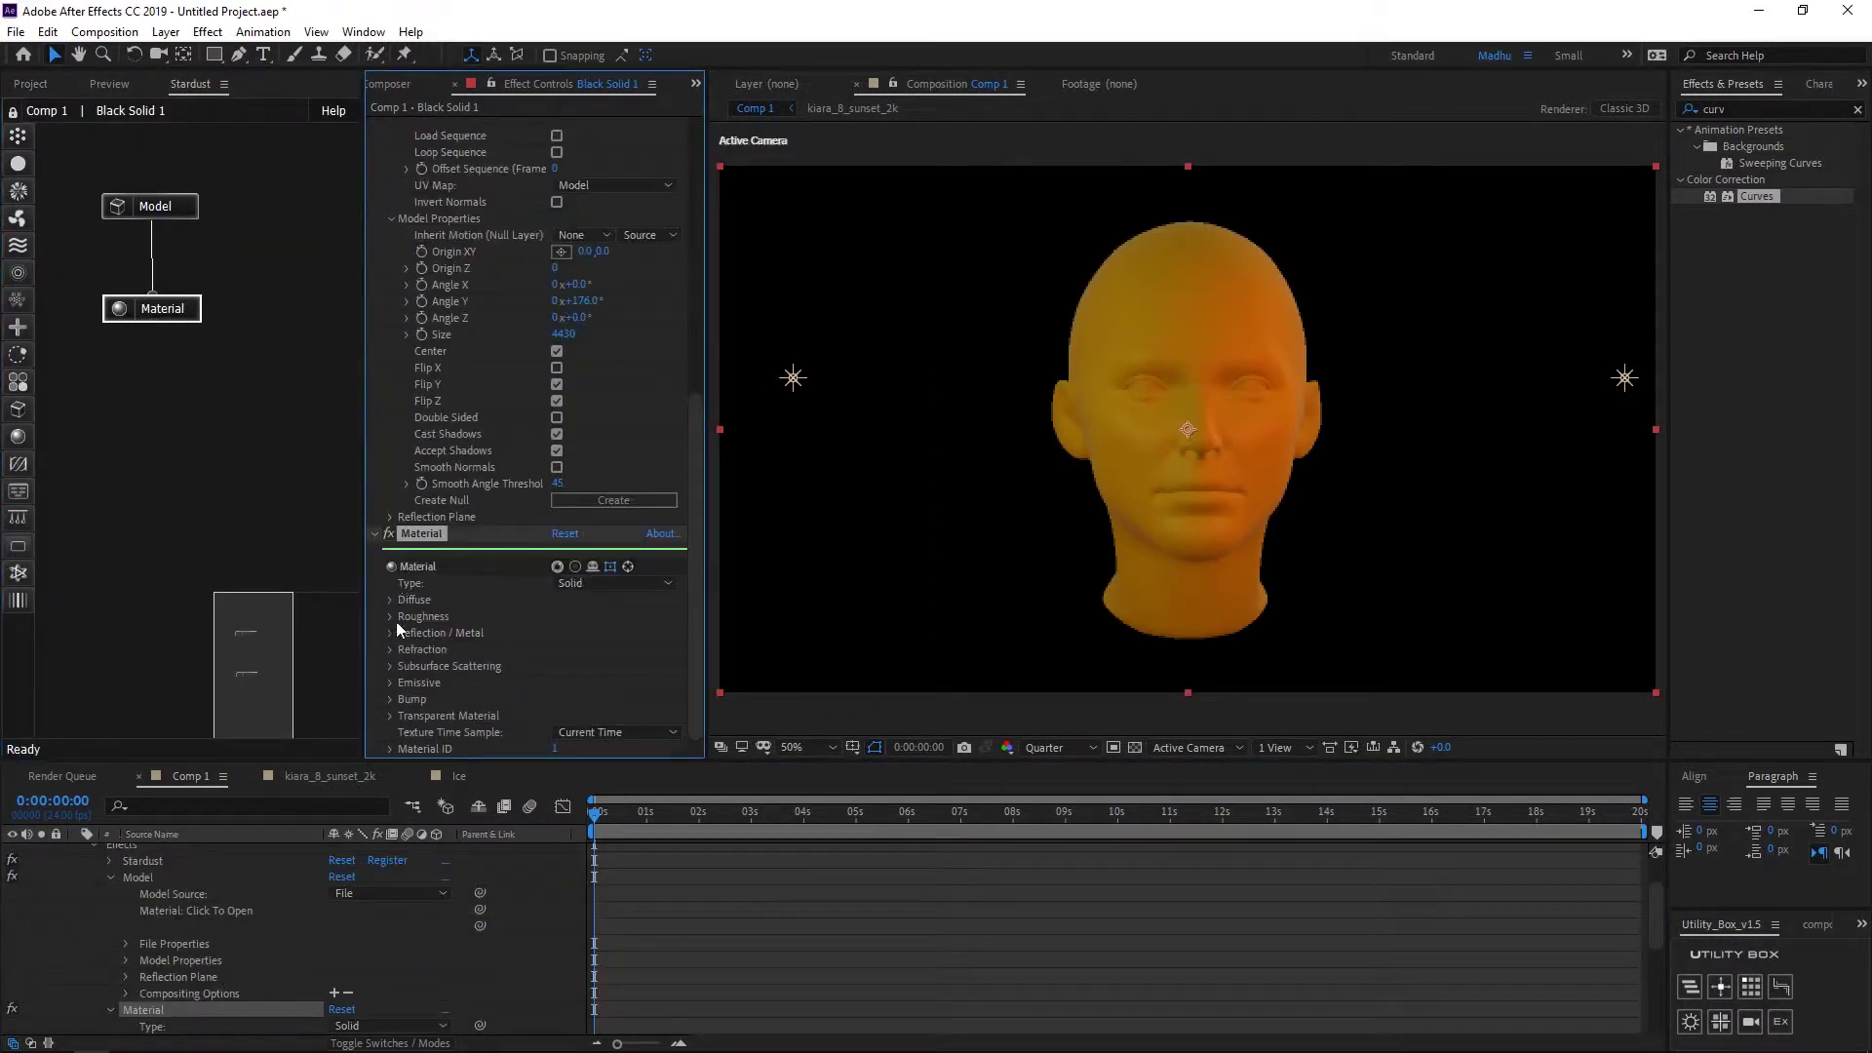
click(390, 616)
click(583, 599)
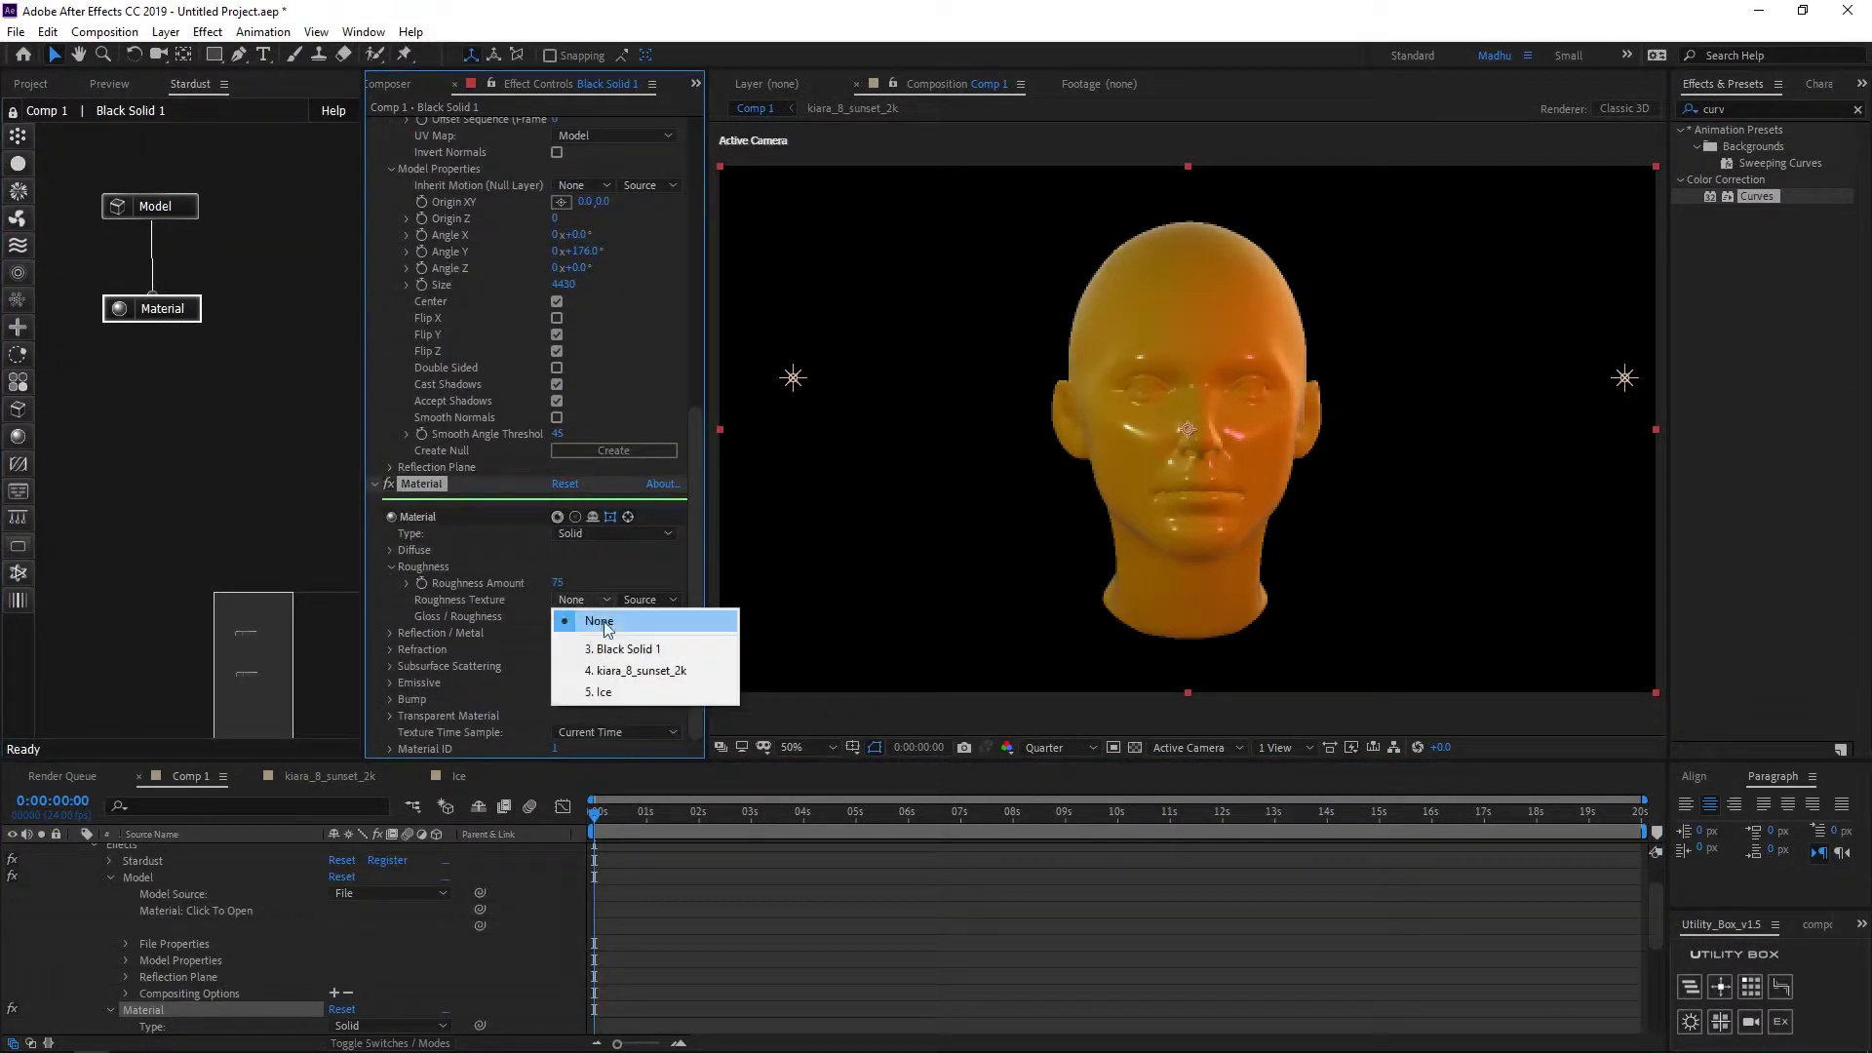
click(604, 692)
click(636, 827)
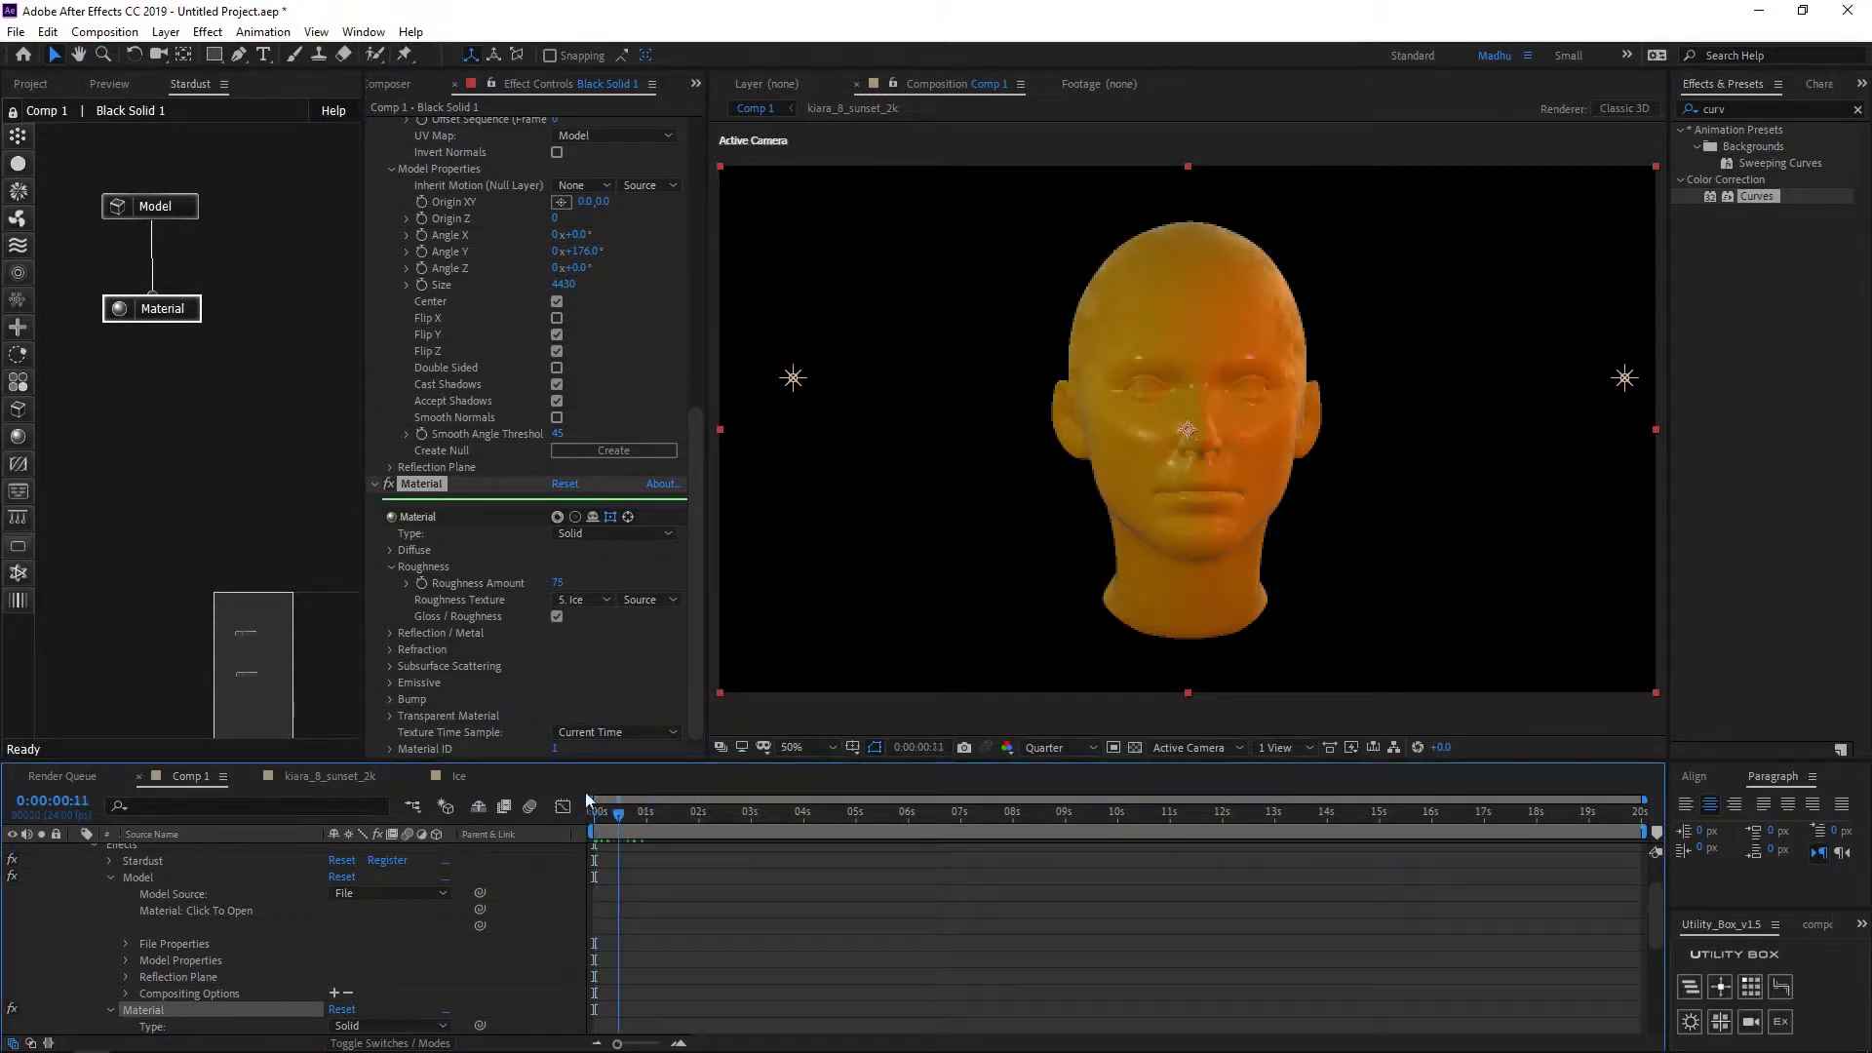
Step: Set the Reflection / Metal Amount of the head's material to 45
click(391, 633)
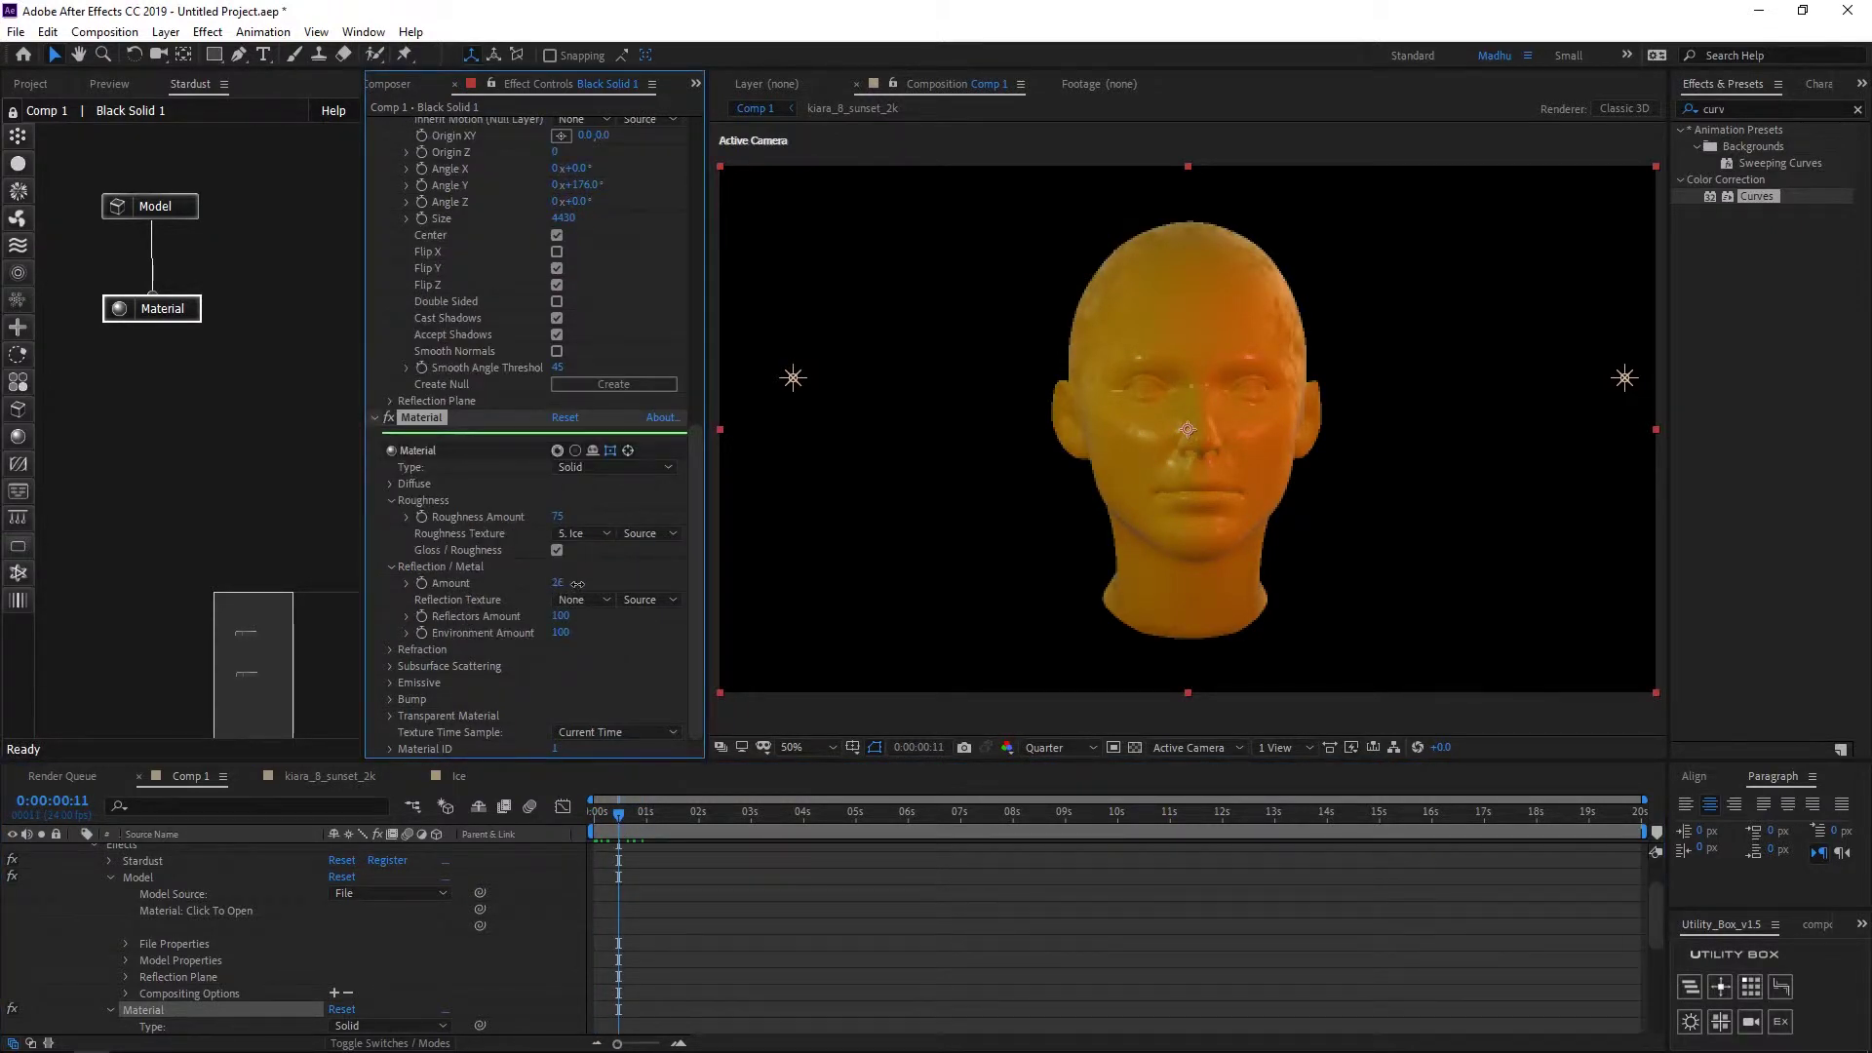
drag(578, 583, 591, 583)
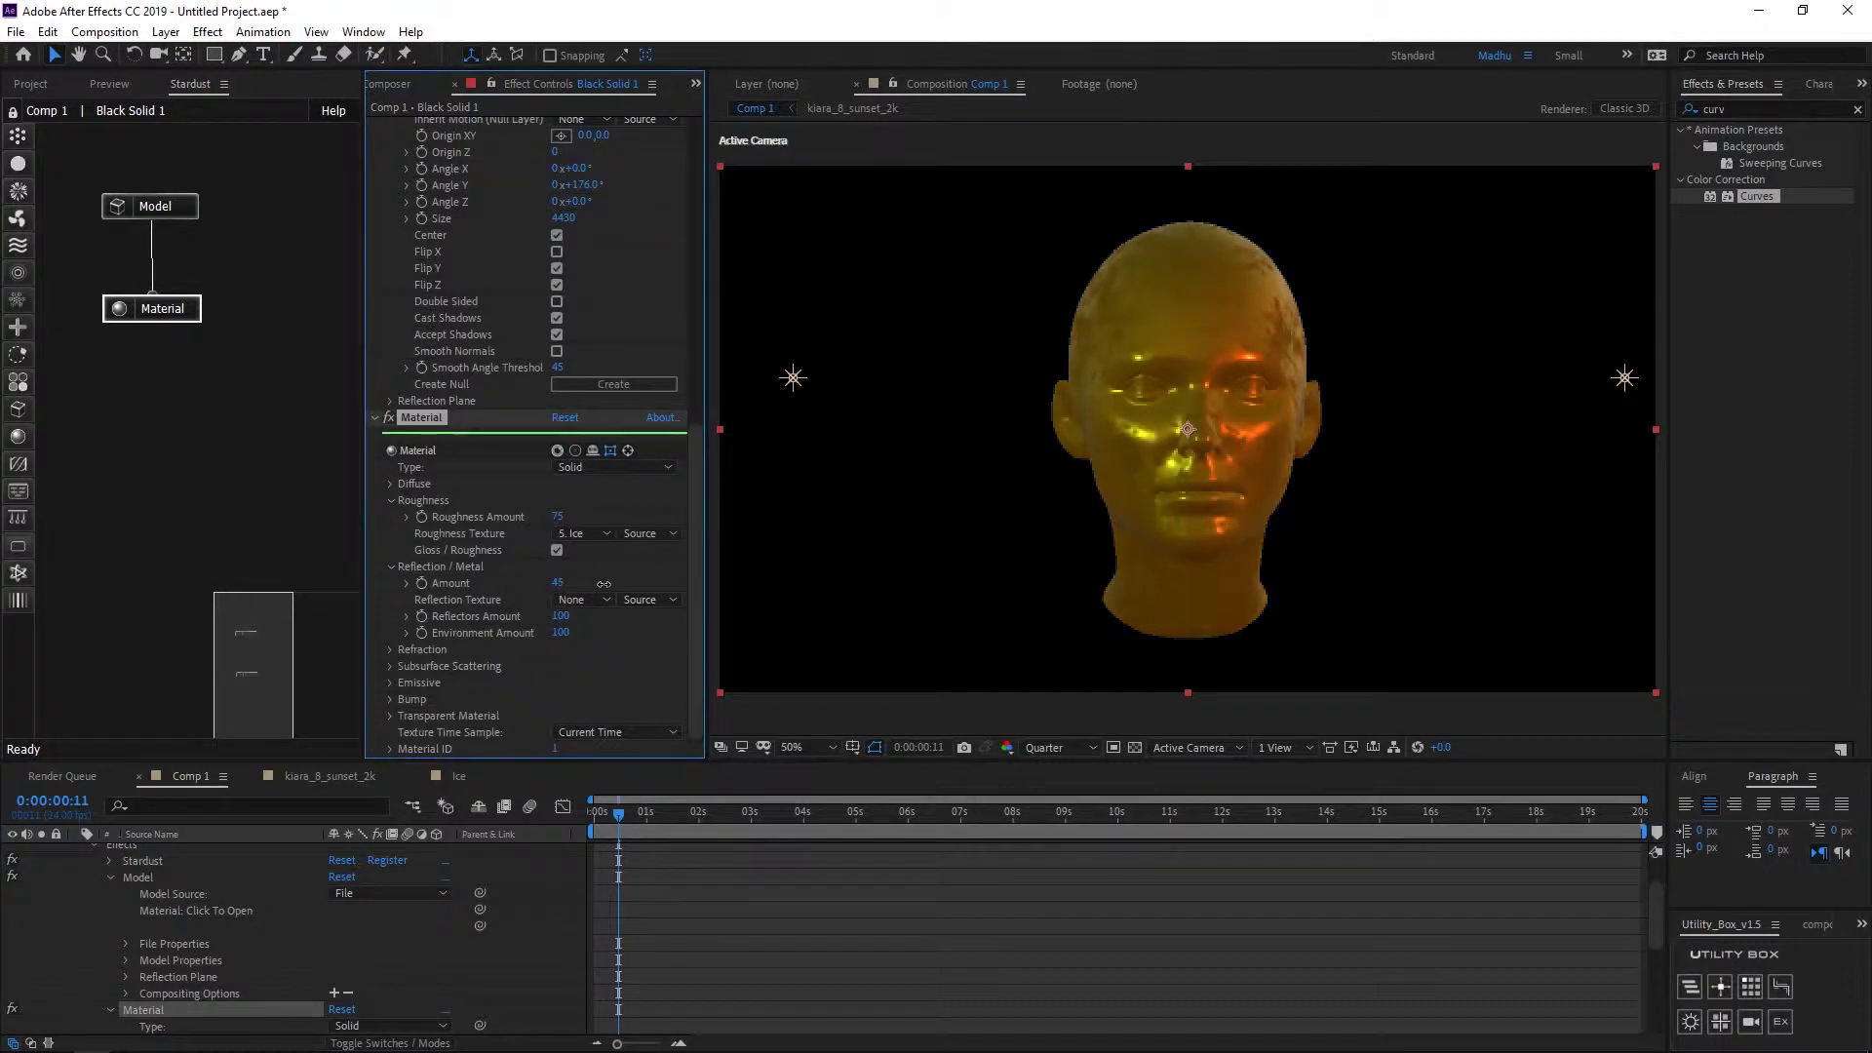
scroll(392, 563, up, 5)
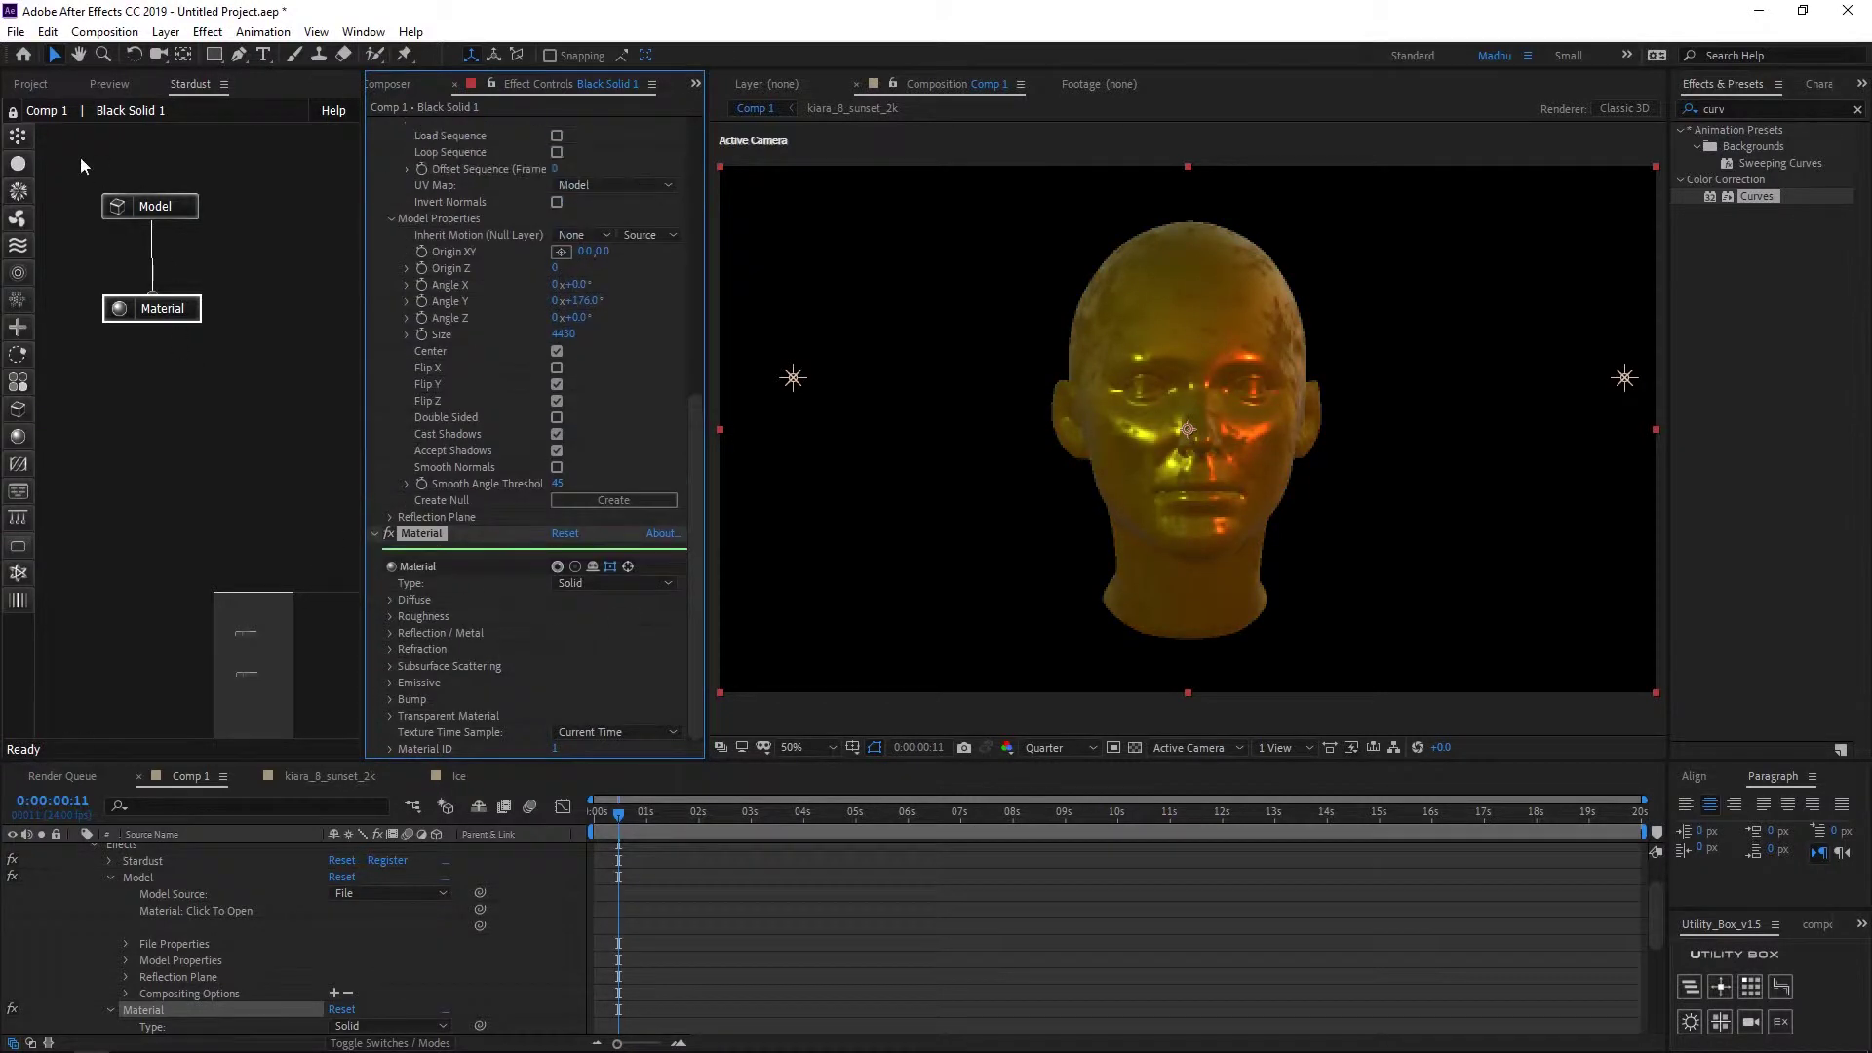
Step: Add a second Model node beside the head's Model node and make it a Primitive of type Cylinder
click(150, 208)
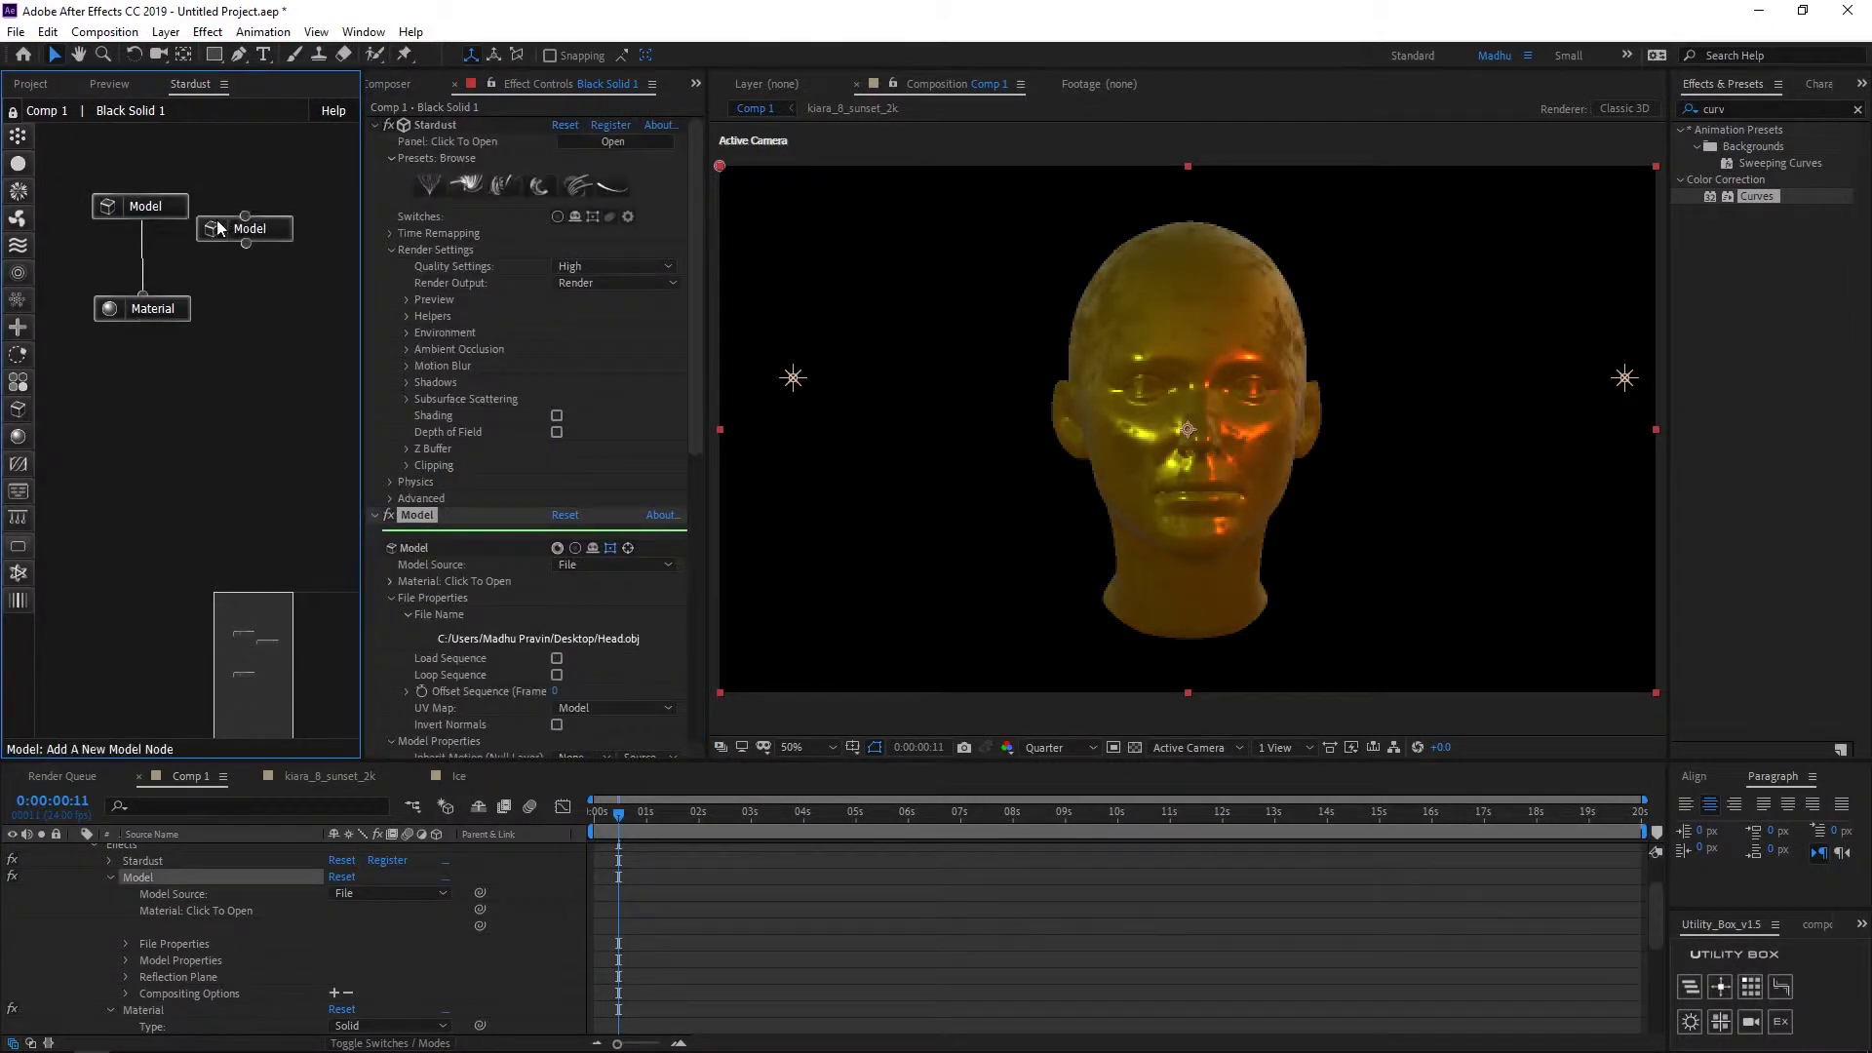
drag(218, 228, 267, 213)
scroll(494, 554, down, 2)
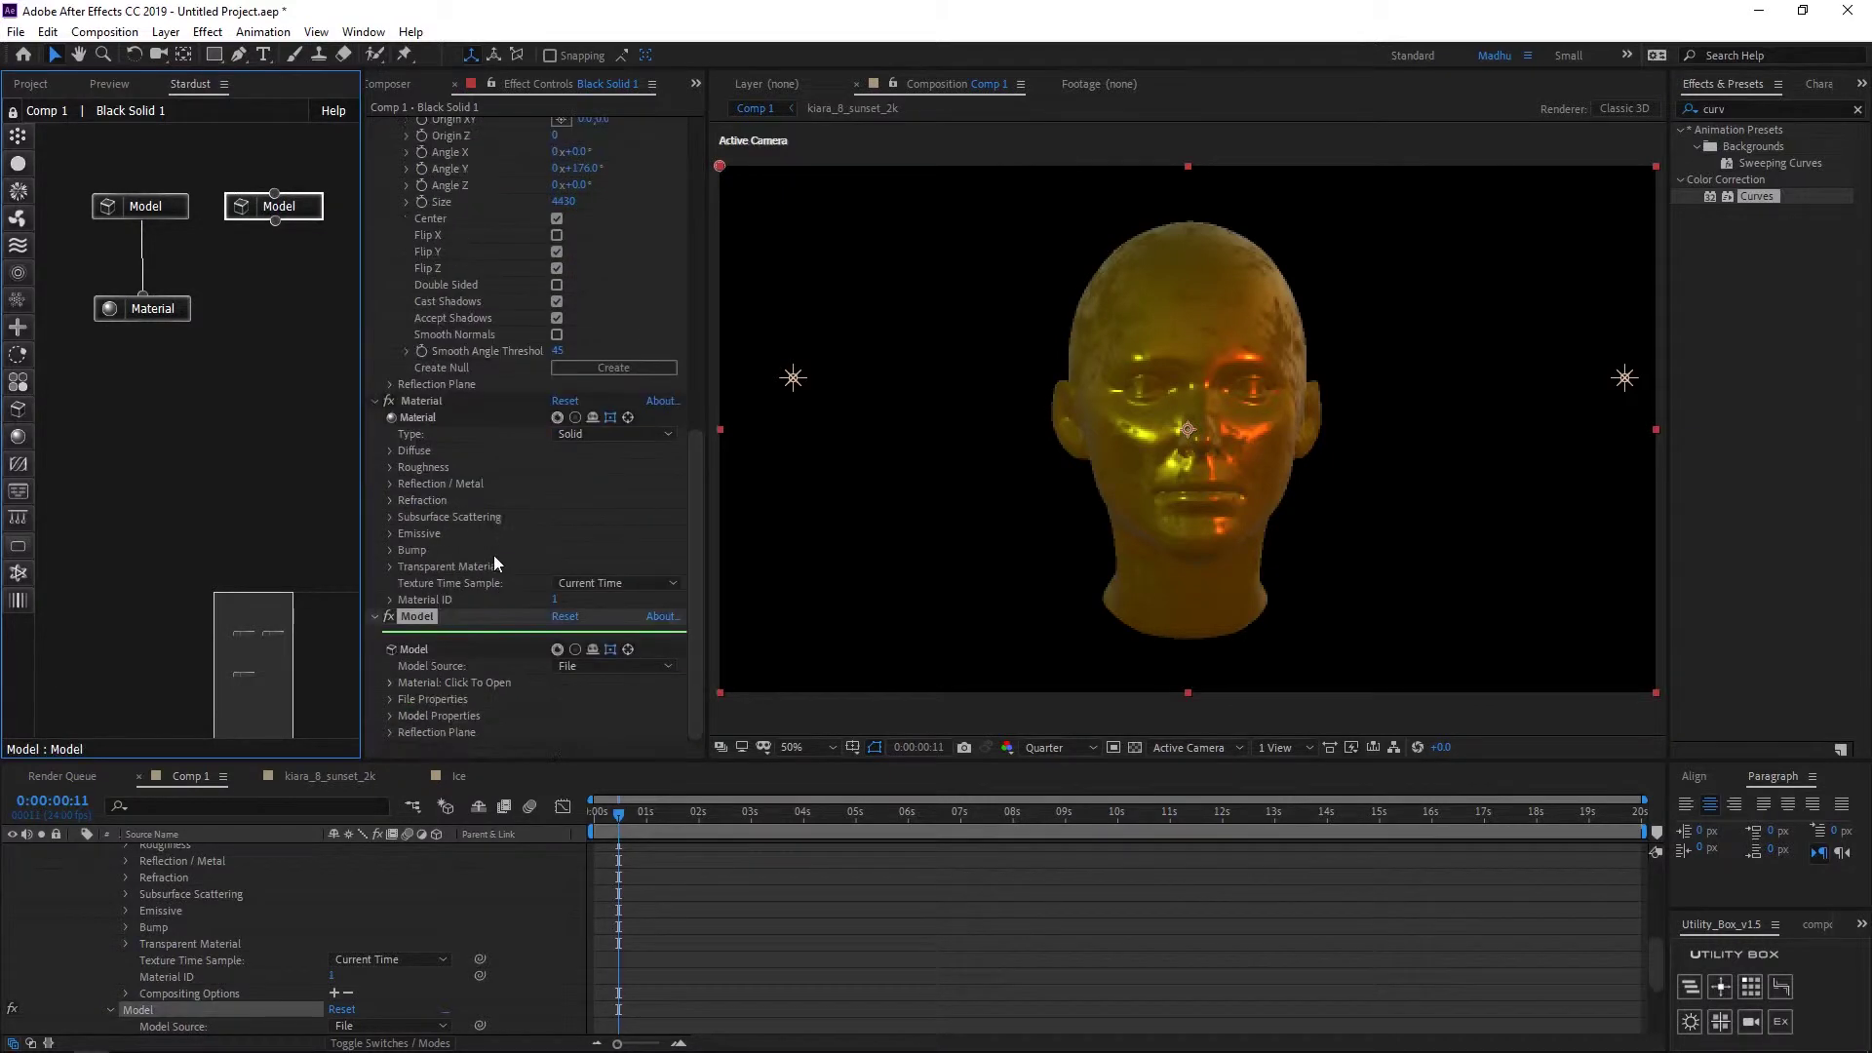
click(615, 665)
click(585, 699)
scroll(487, 683, down, 3)
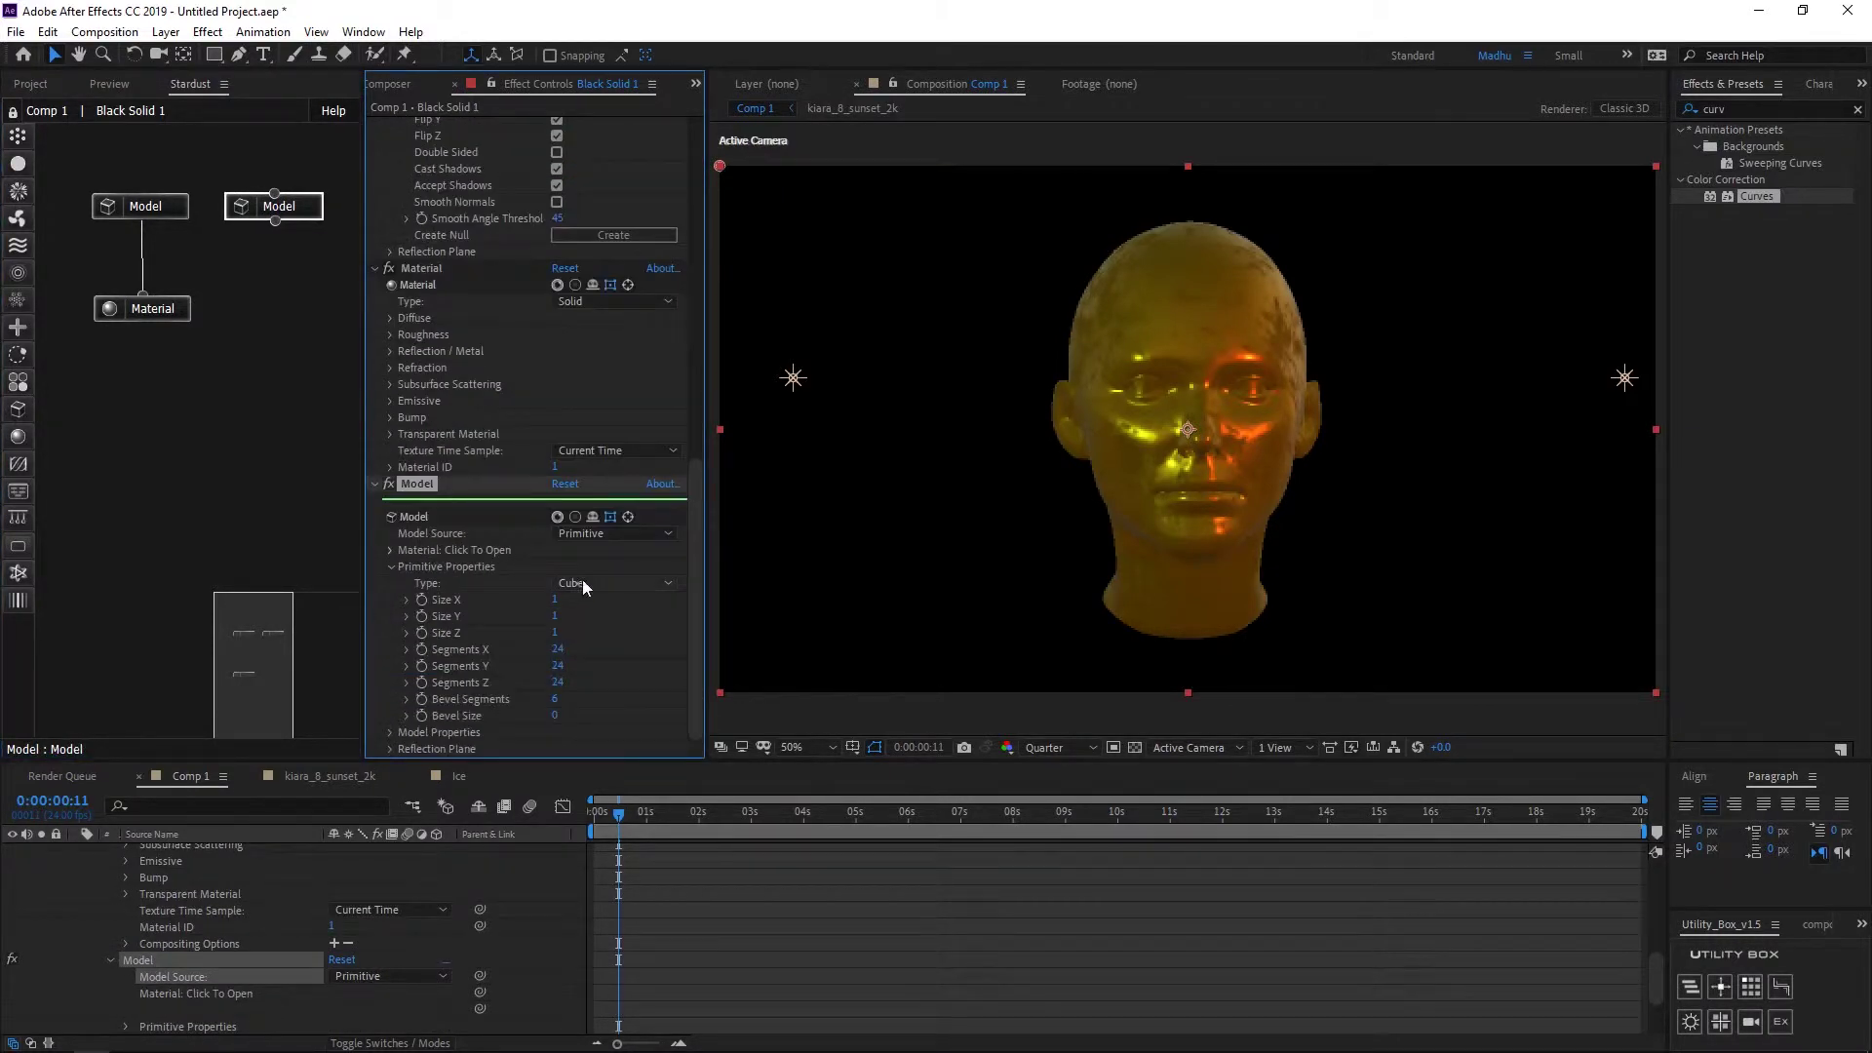
click(582, 579)
click(600, 690)
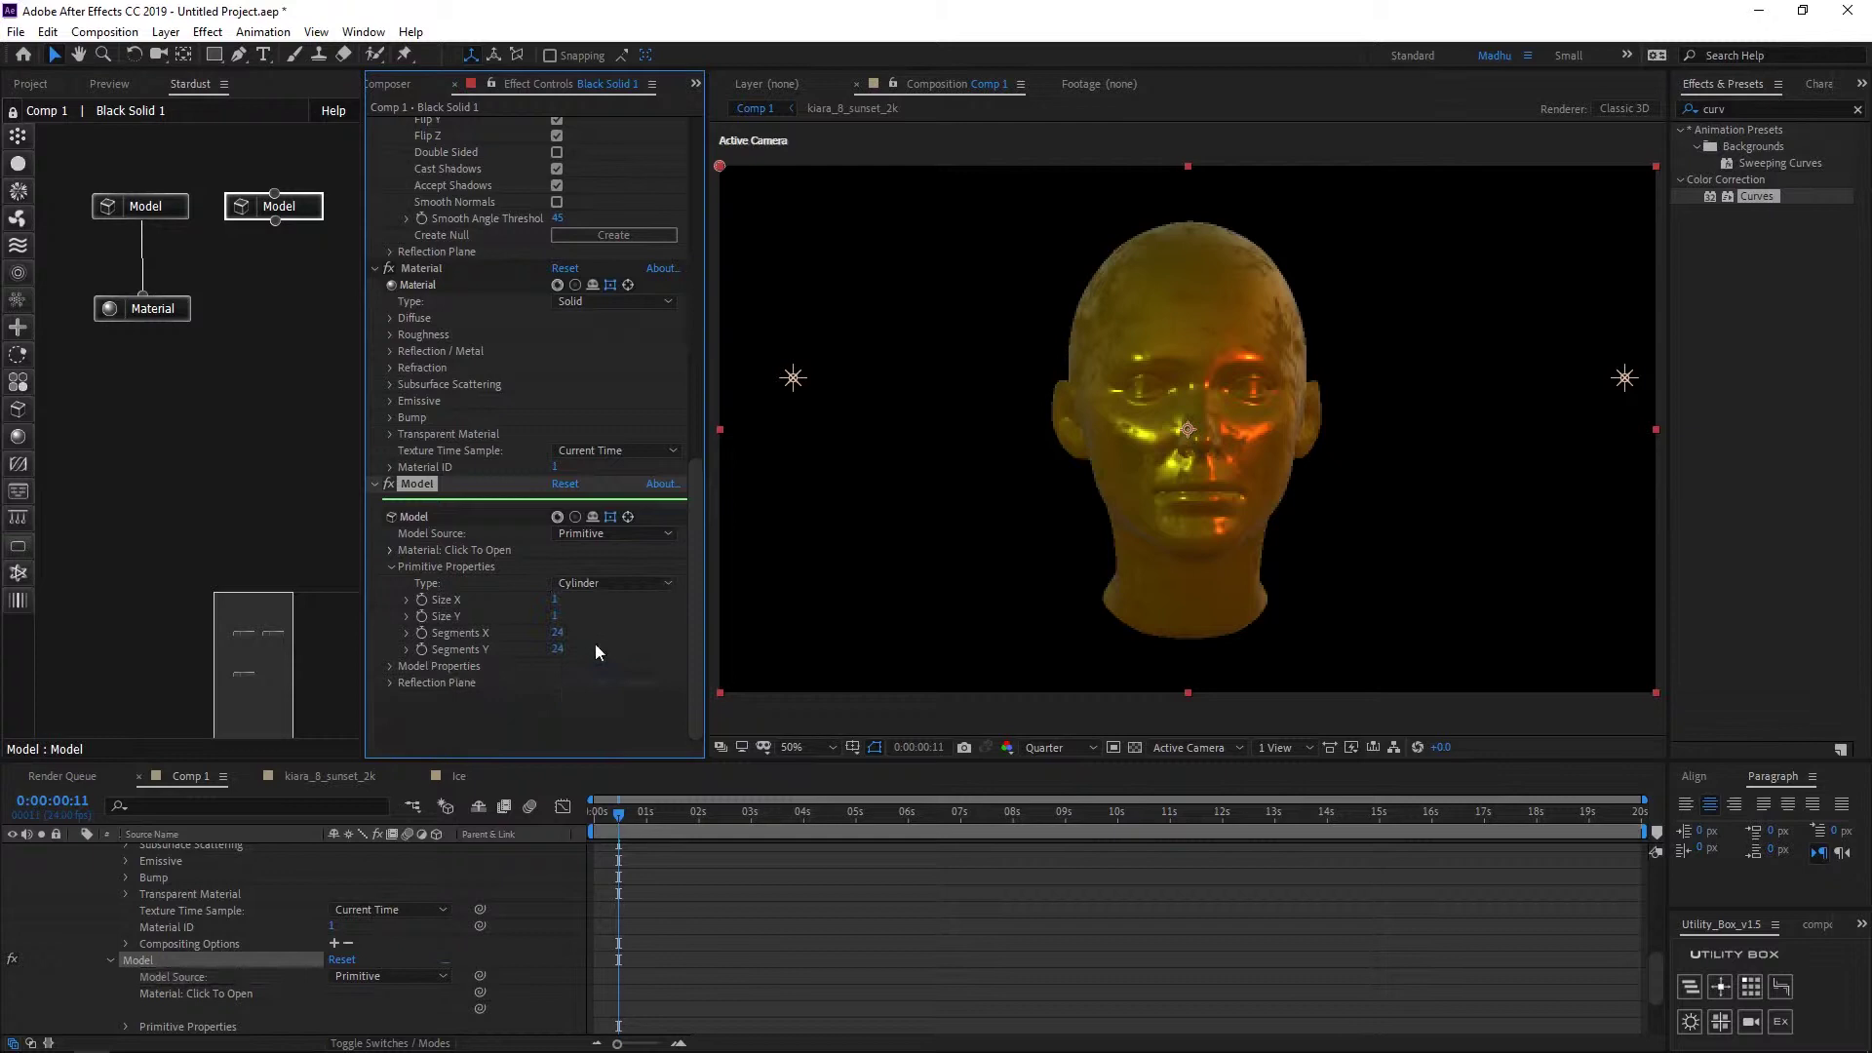
Step: Enlarge the cylinder primitive into a wide floor disc, entering a size value of 40
drag(586, 607, 595, 606)
drag(556, 615, 621, 602)
click(559, 615)
text(40)
key(Return)
Step: Lower the cylinder floor by setting its model Origin XY to 0, 161
click(391, 665)
scroll(531, 596, down, 4)
scroll(532, 589, down, 1)
drag(609, 483, 767, 483)
Step: Create a two-node 35mm camera named Camera 1 and orbit it to look slightly down on the head and floor
right_click(828, 881)
mouse_move(881, 670)
click(1120, 763)
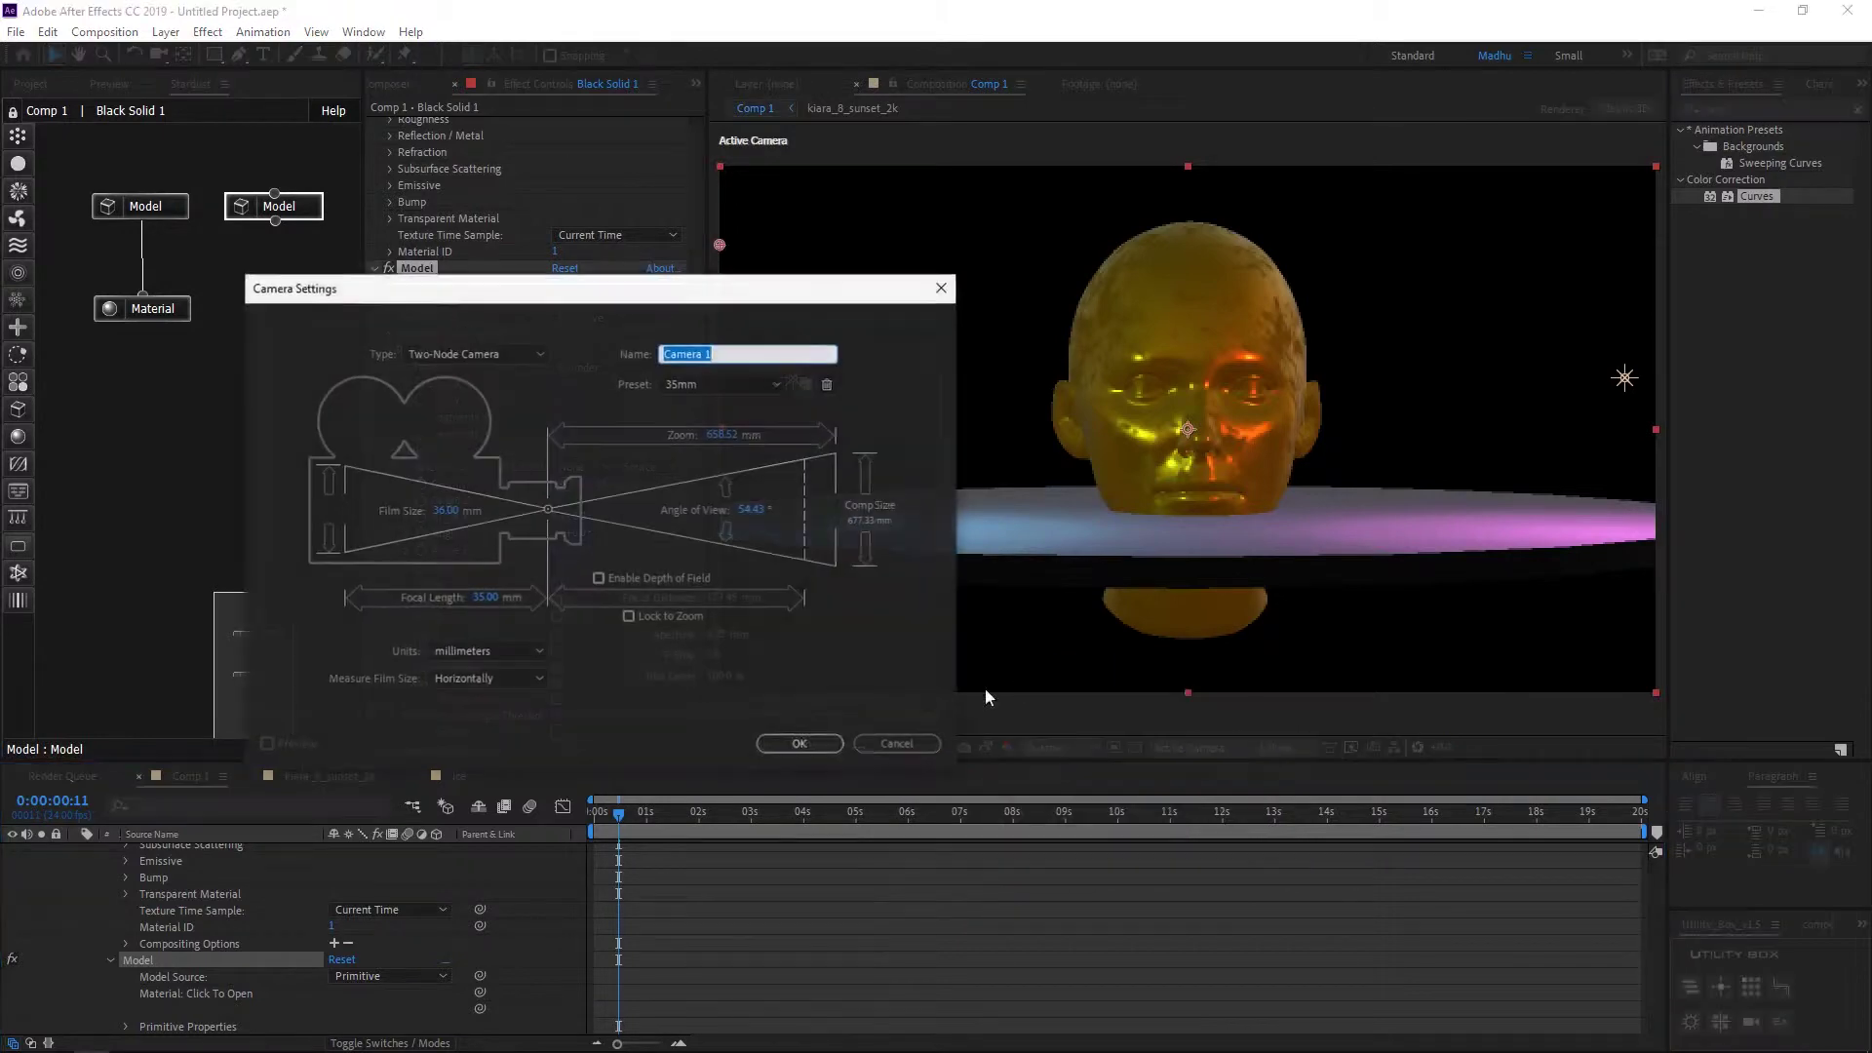
key(Return)
key(c)
drag(1199, 460, 1204, 491)
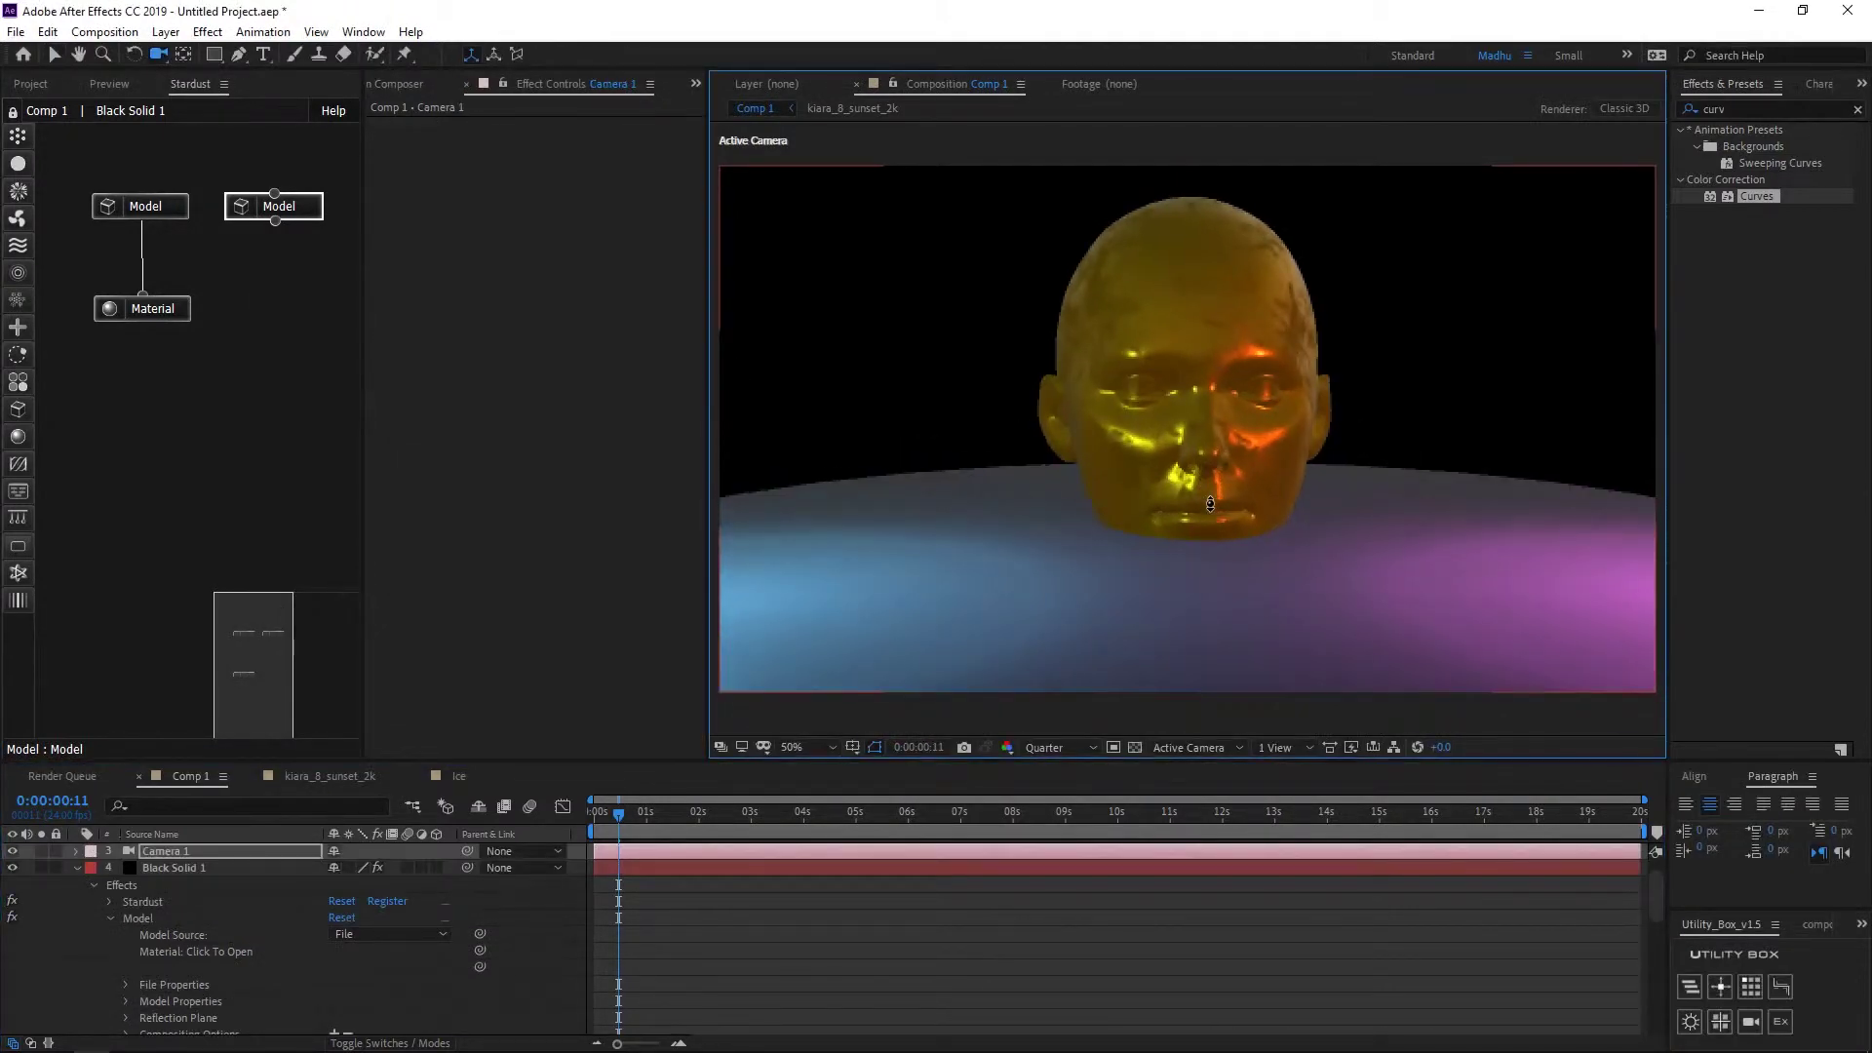
Step: Add a Material node connected to the cylinder's Model node and set its diffuse color to dark red (6B0000)
click(14, 445)
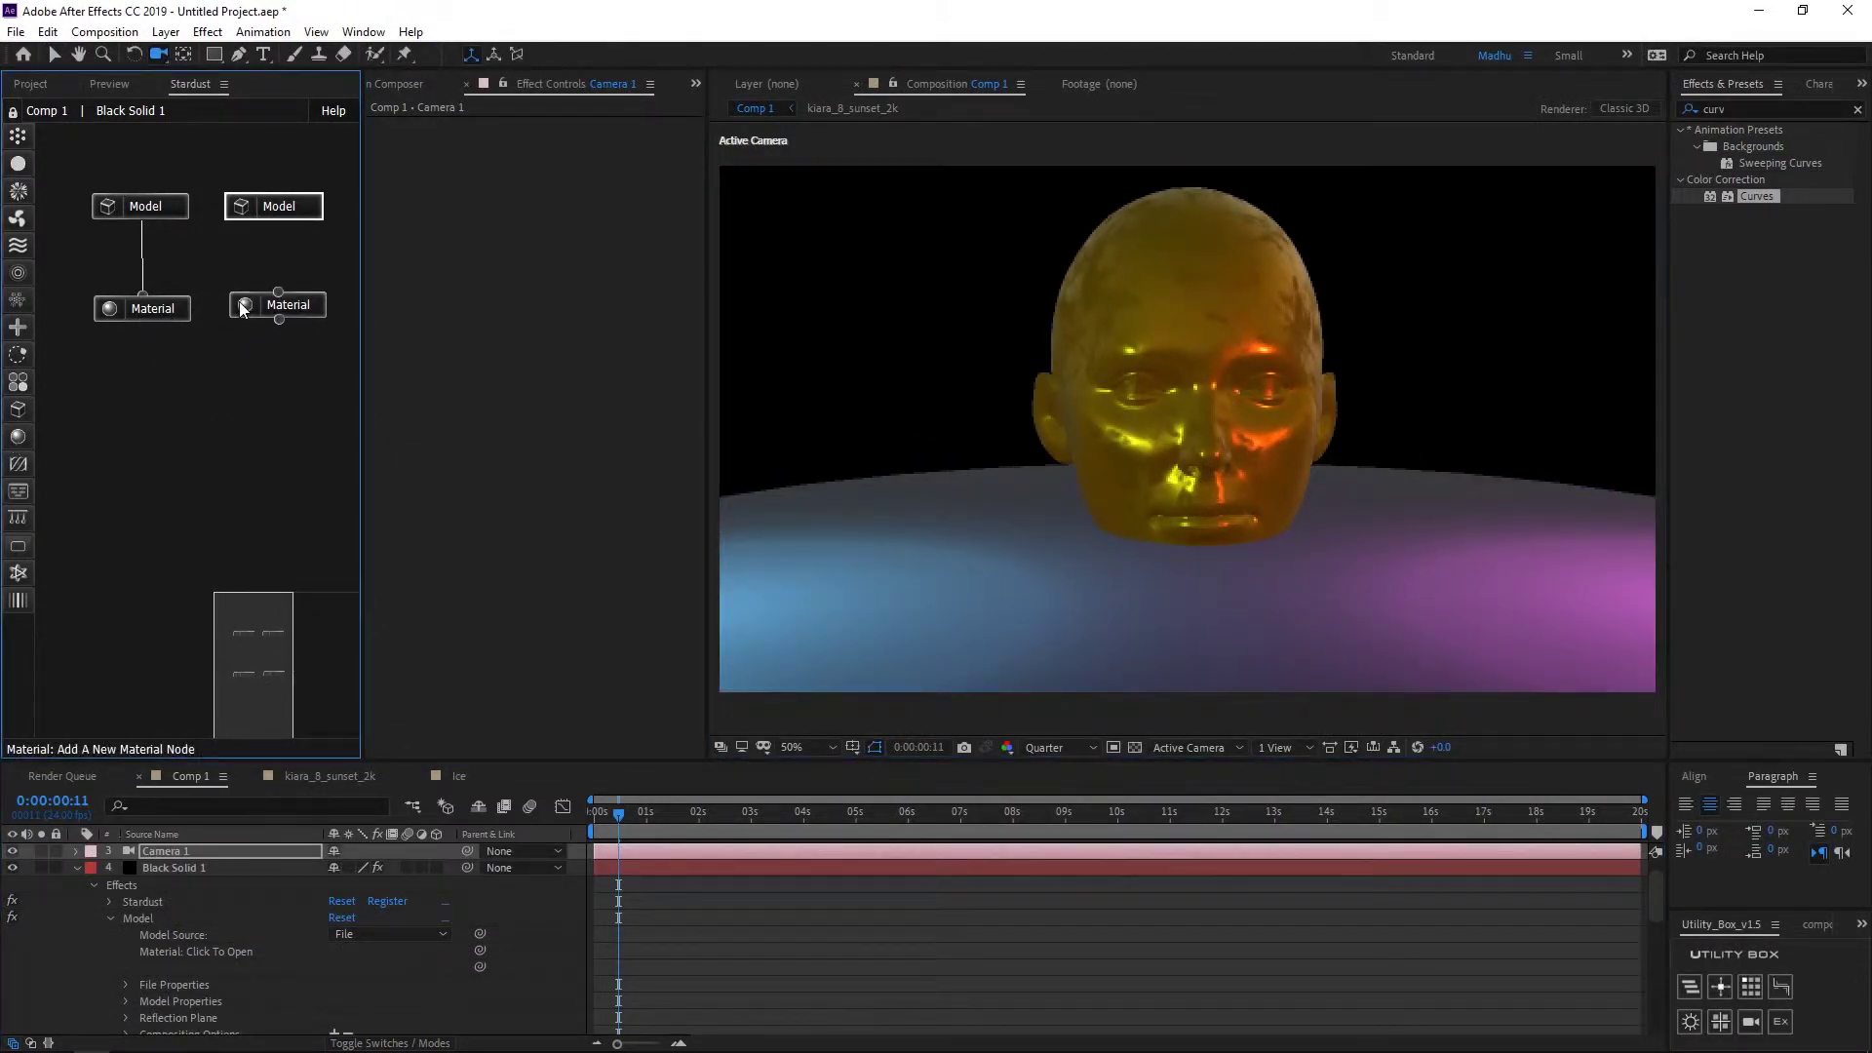
drag(275, 291, 271, 222)
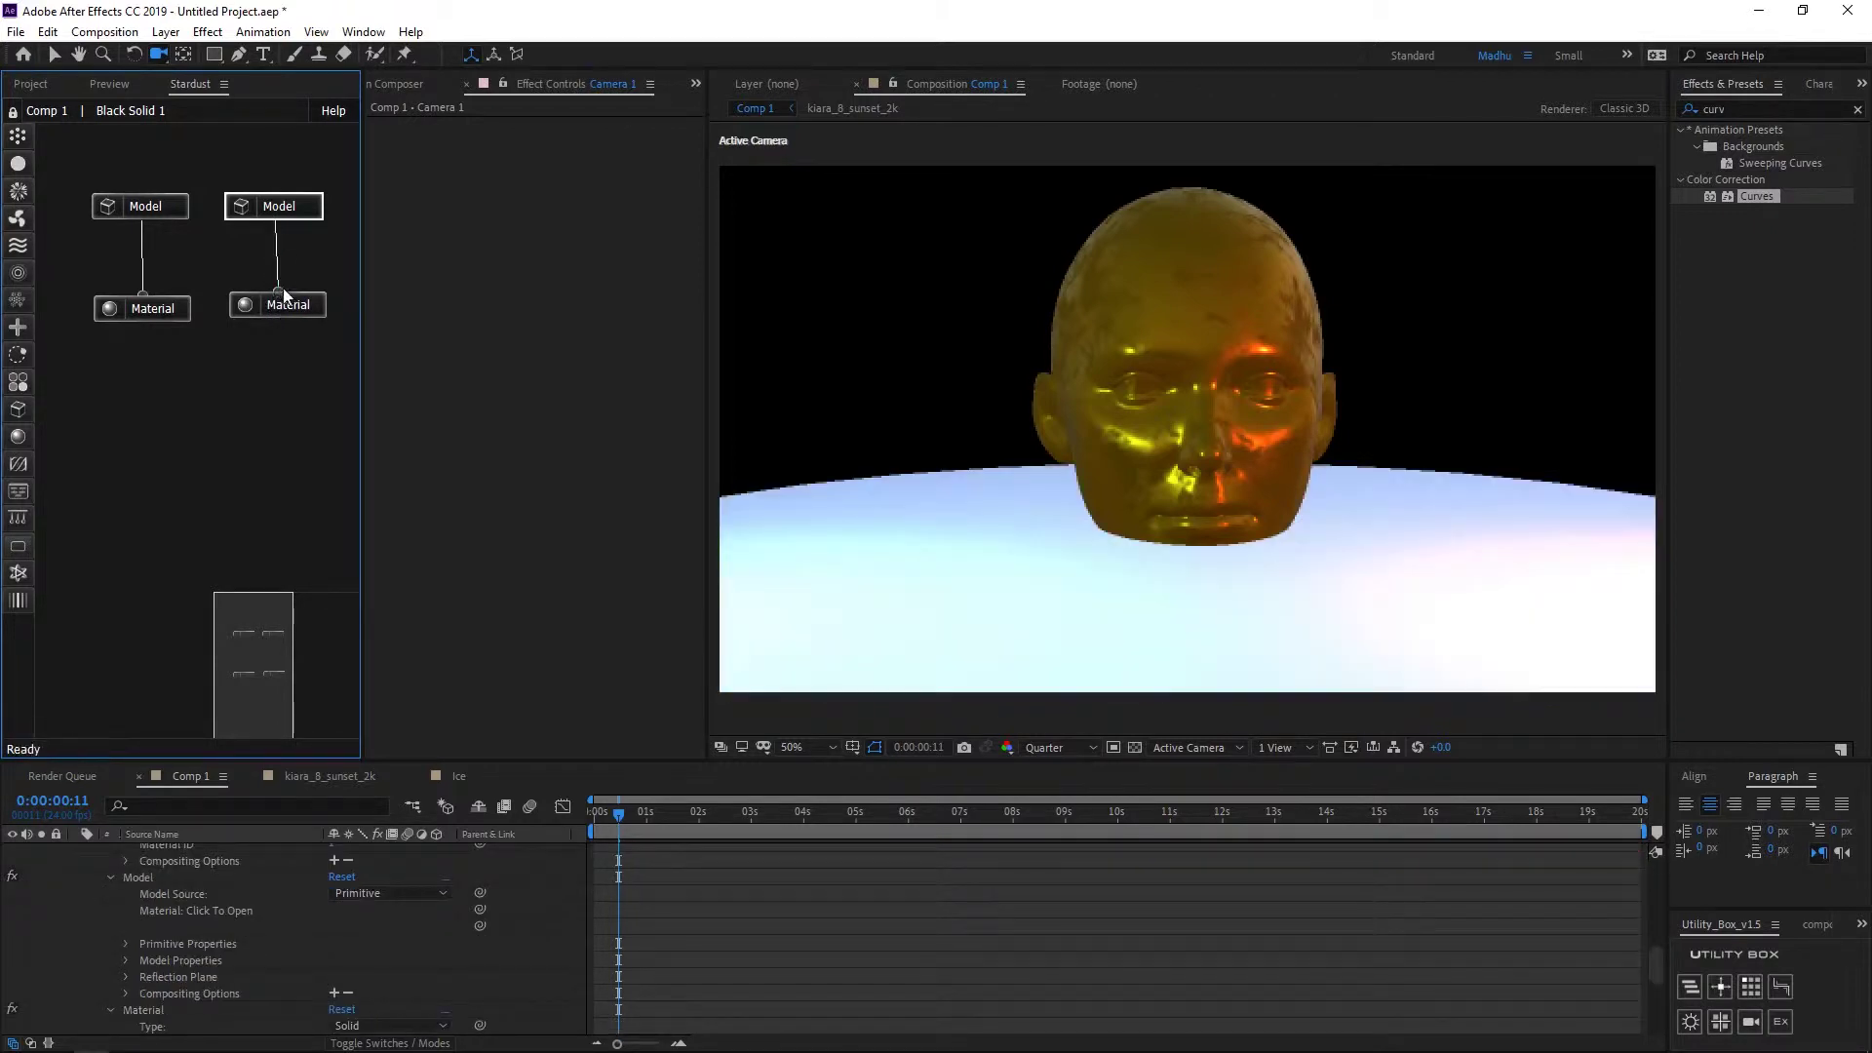
click(295, 308)
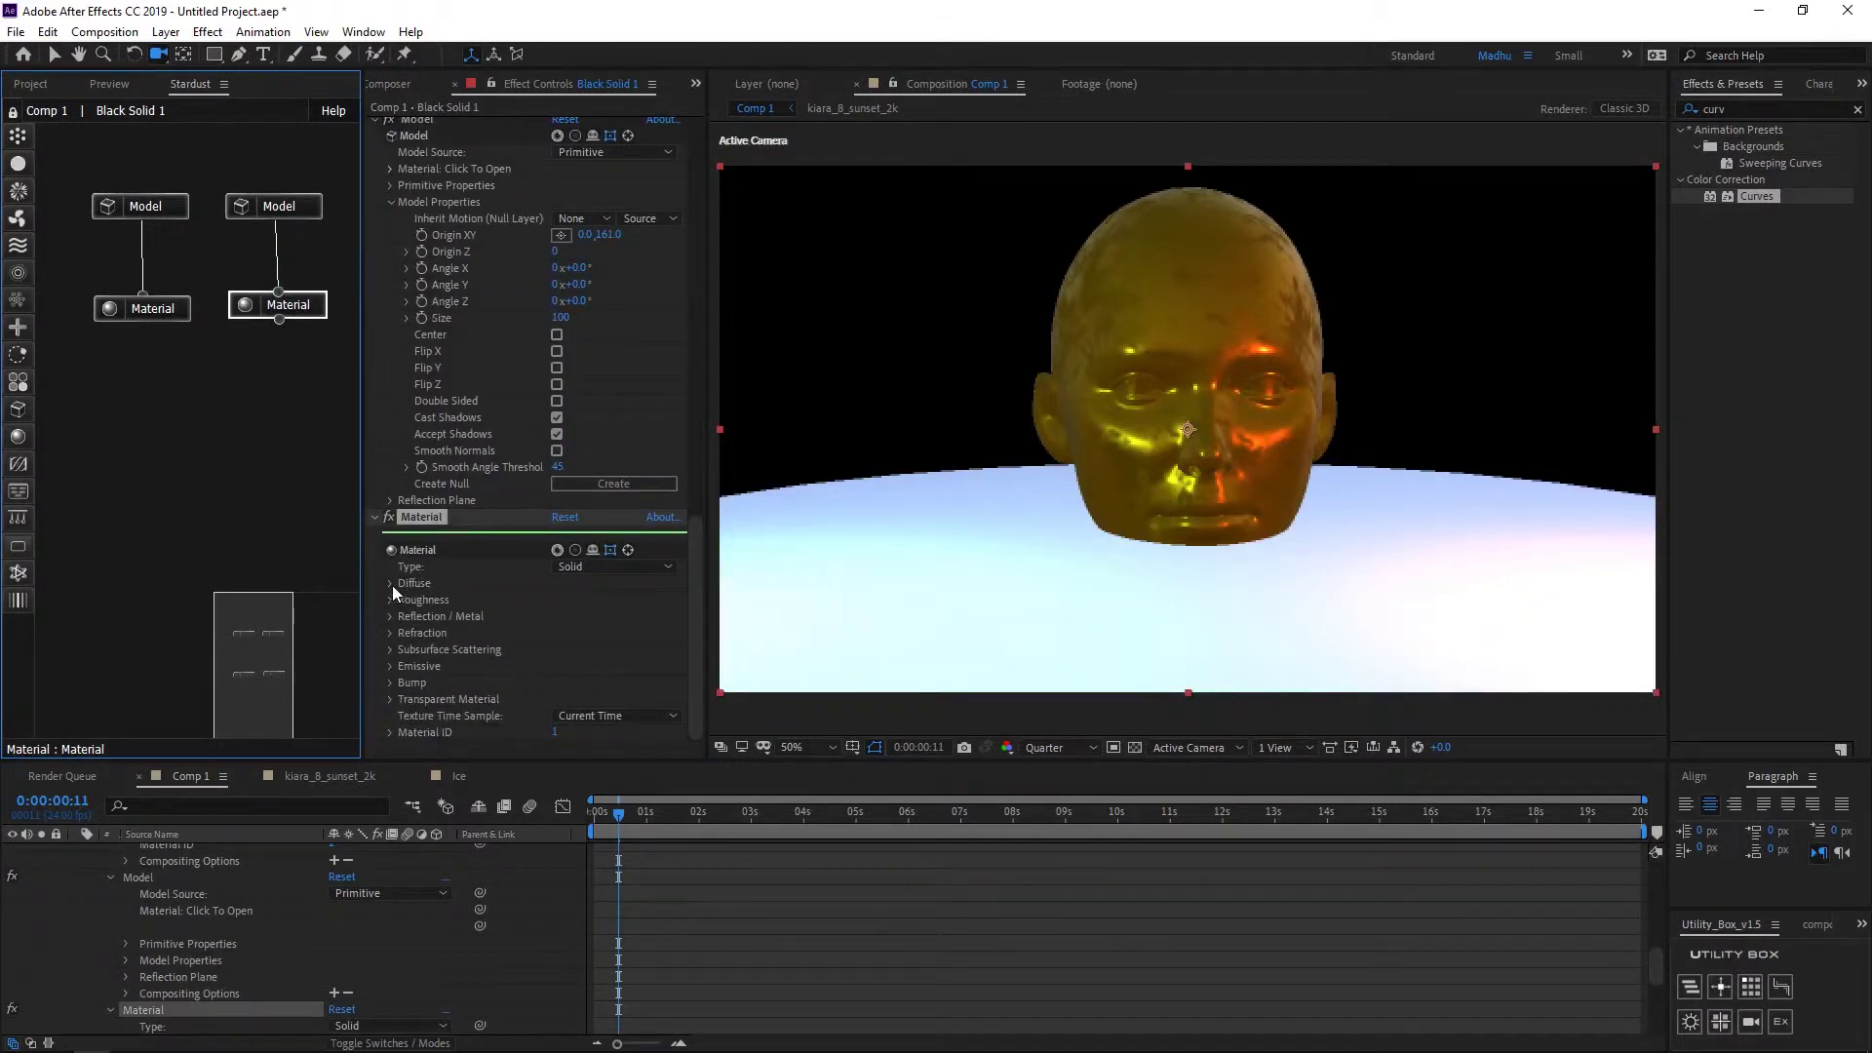
click(391, 583)
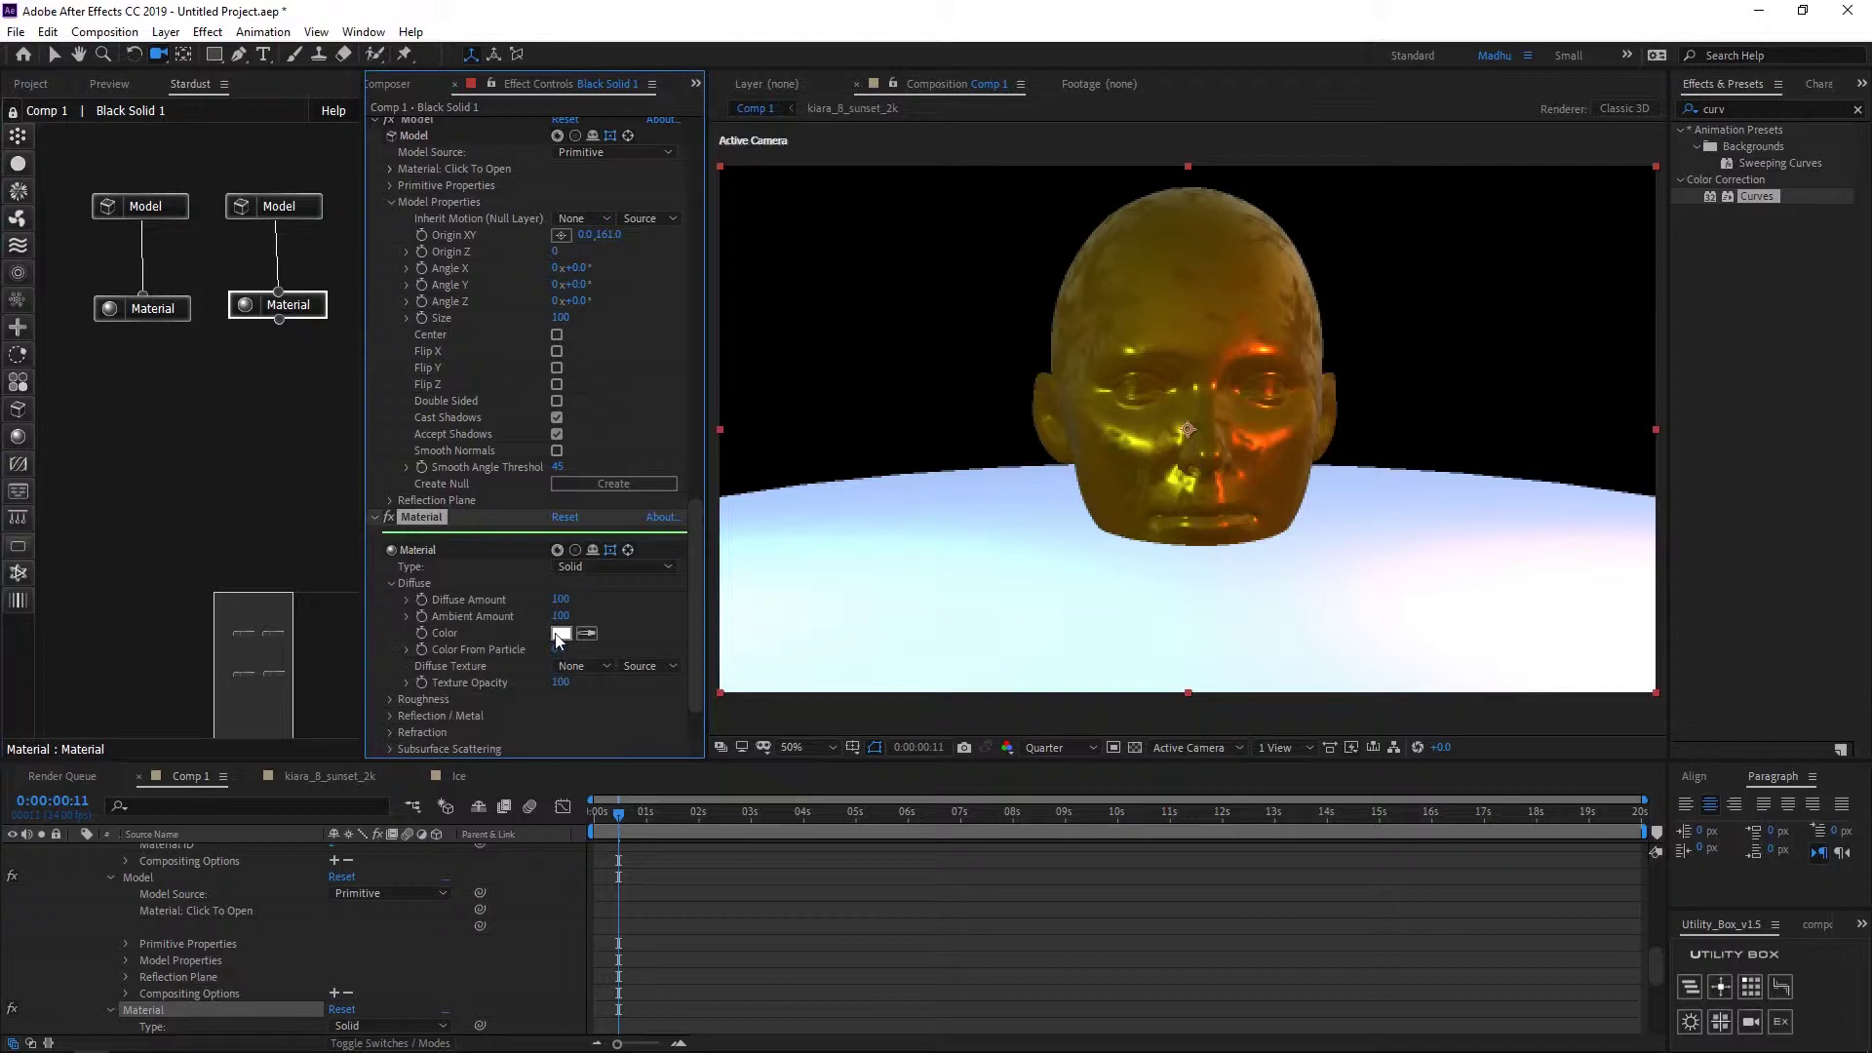
click(560, 634)
drag(450, 648, 470, 717)
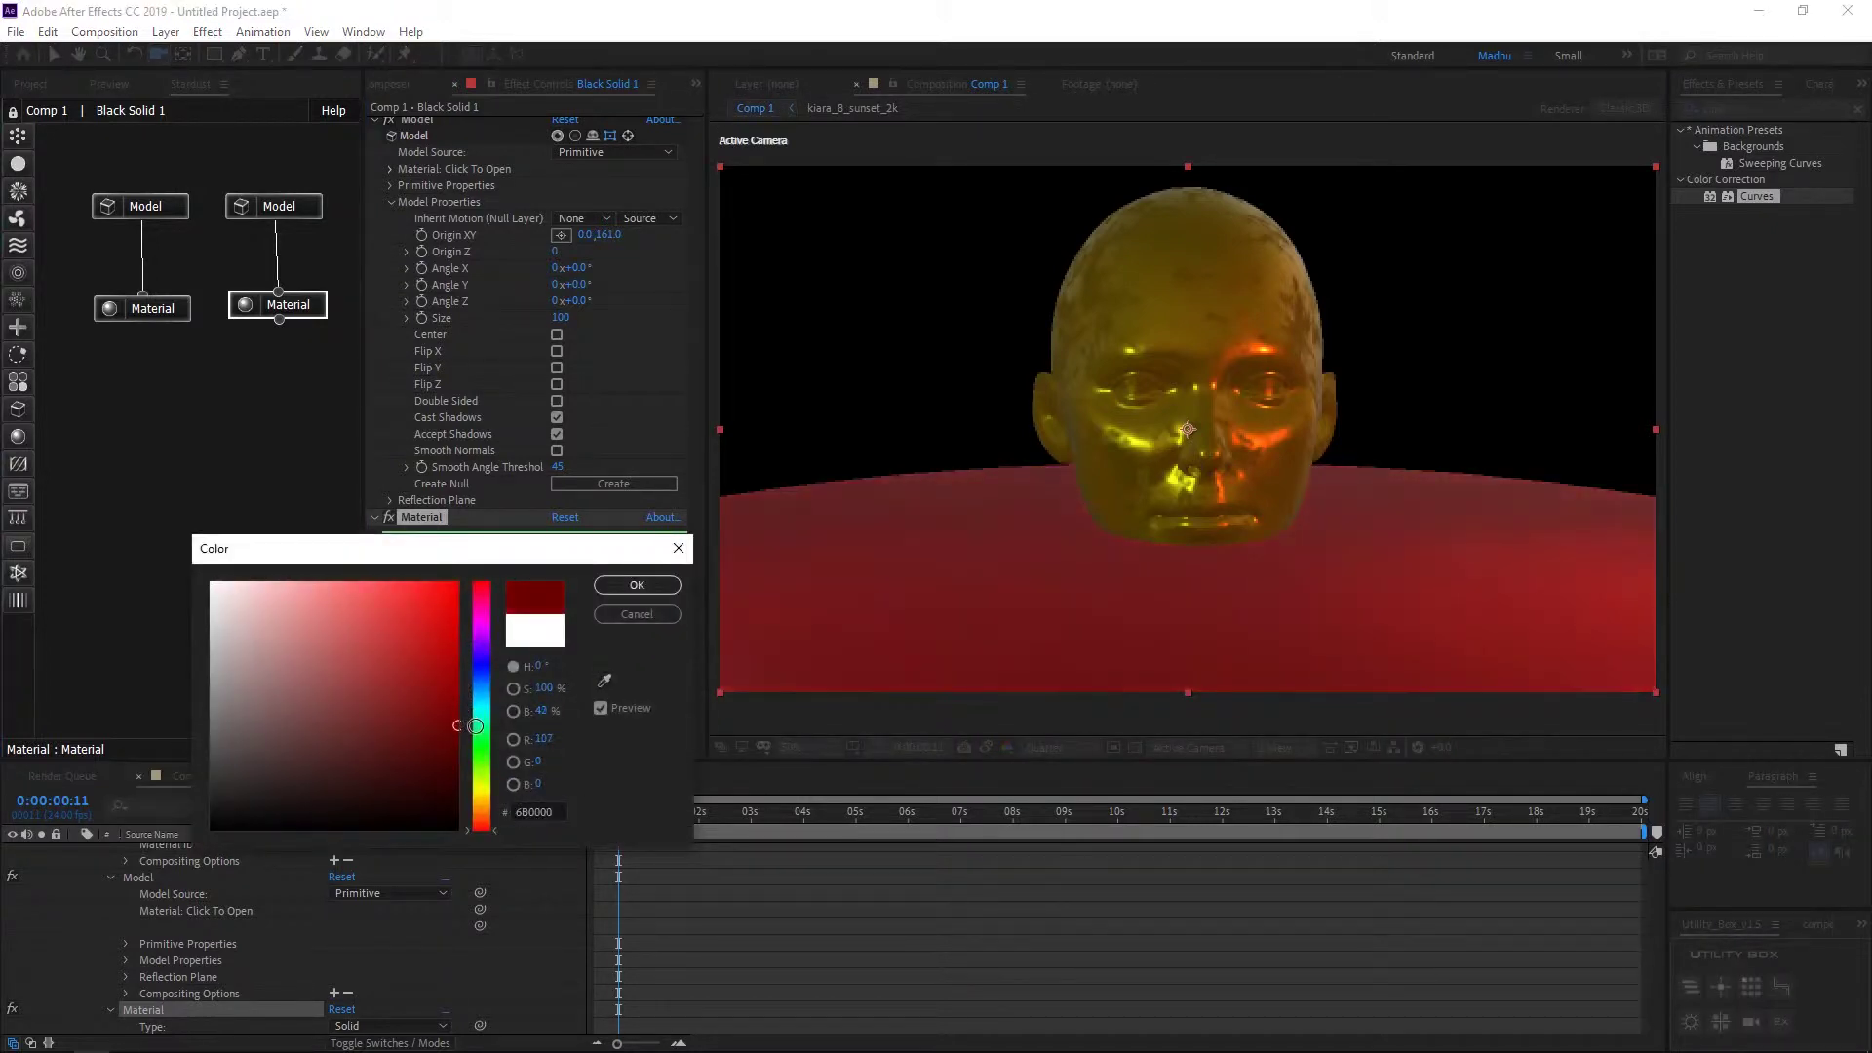
click(617, 588)
Step: Set the floor material's Roughness Texture to the Ice layer, trying Gloss / Roughness off before leaving it enabled
scroll(435, 606, down, 2)
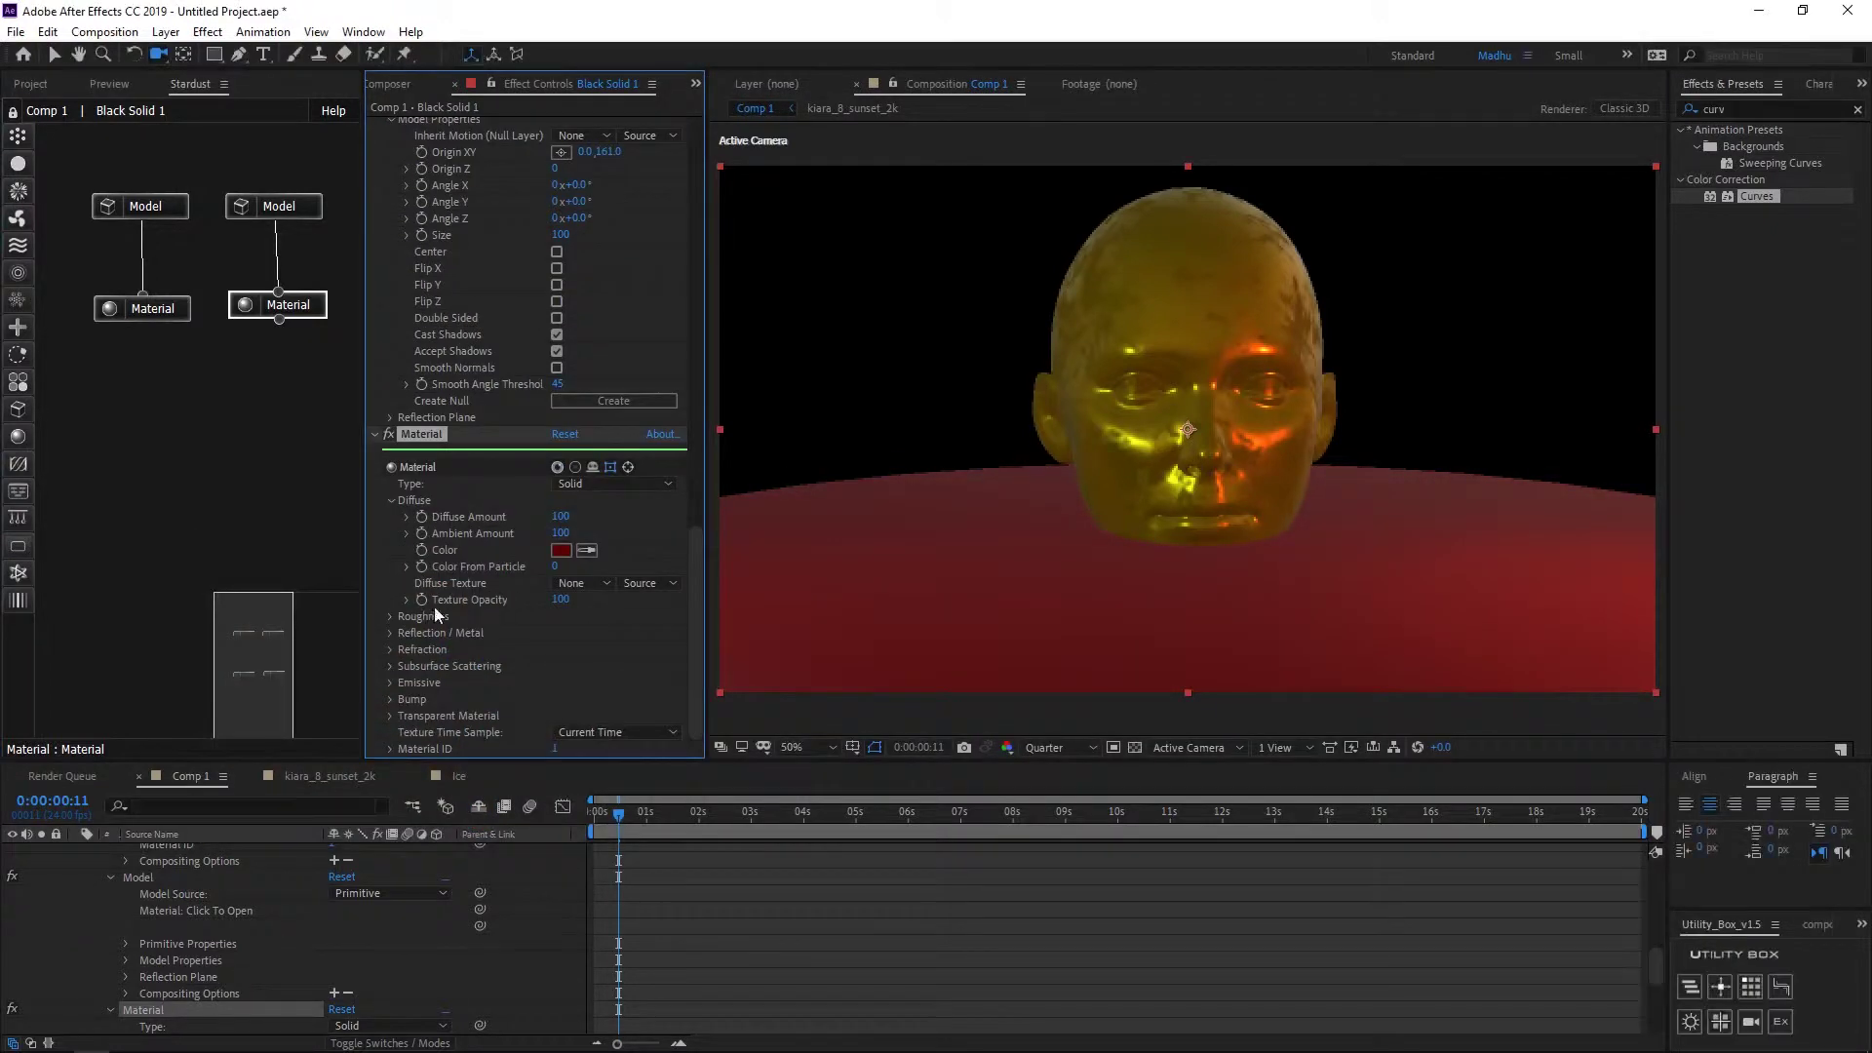
scroll(495, 612, down, 1)
click(587, 601)
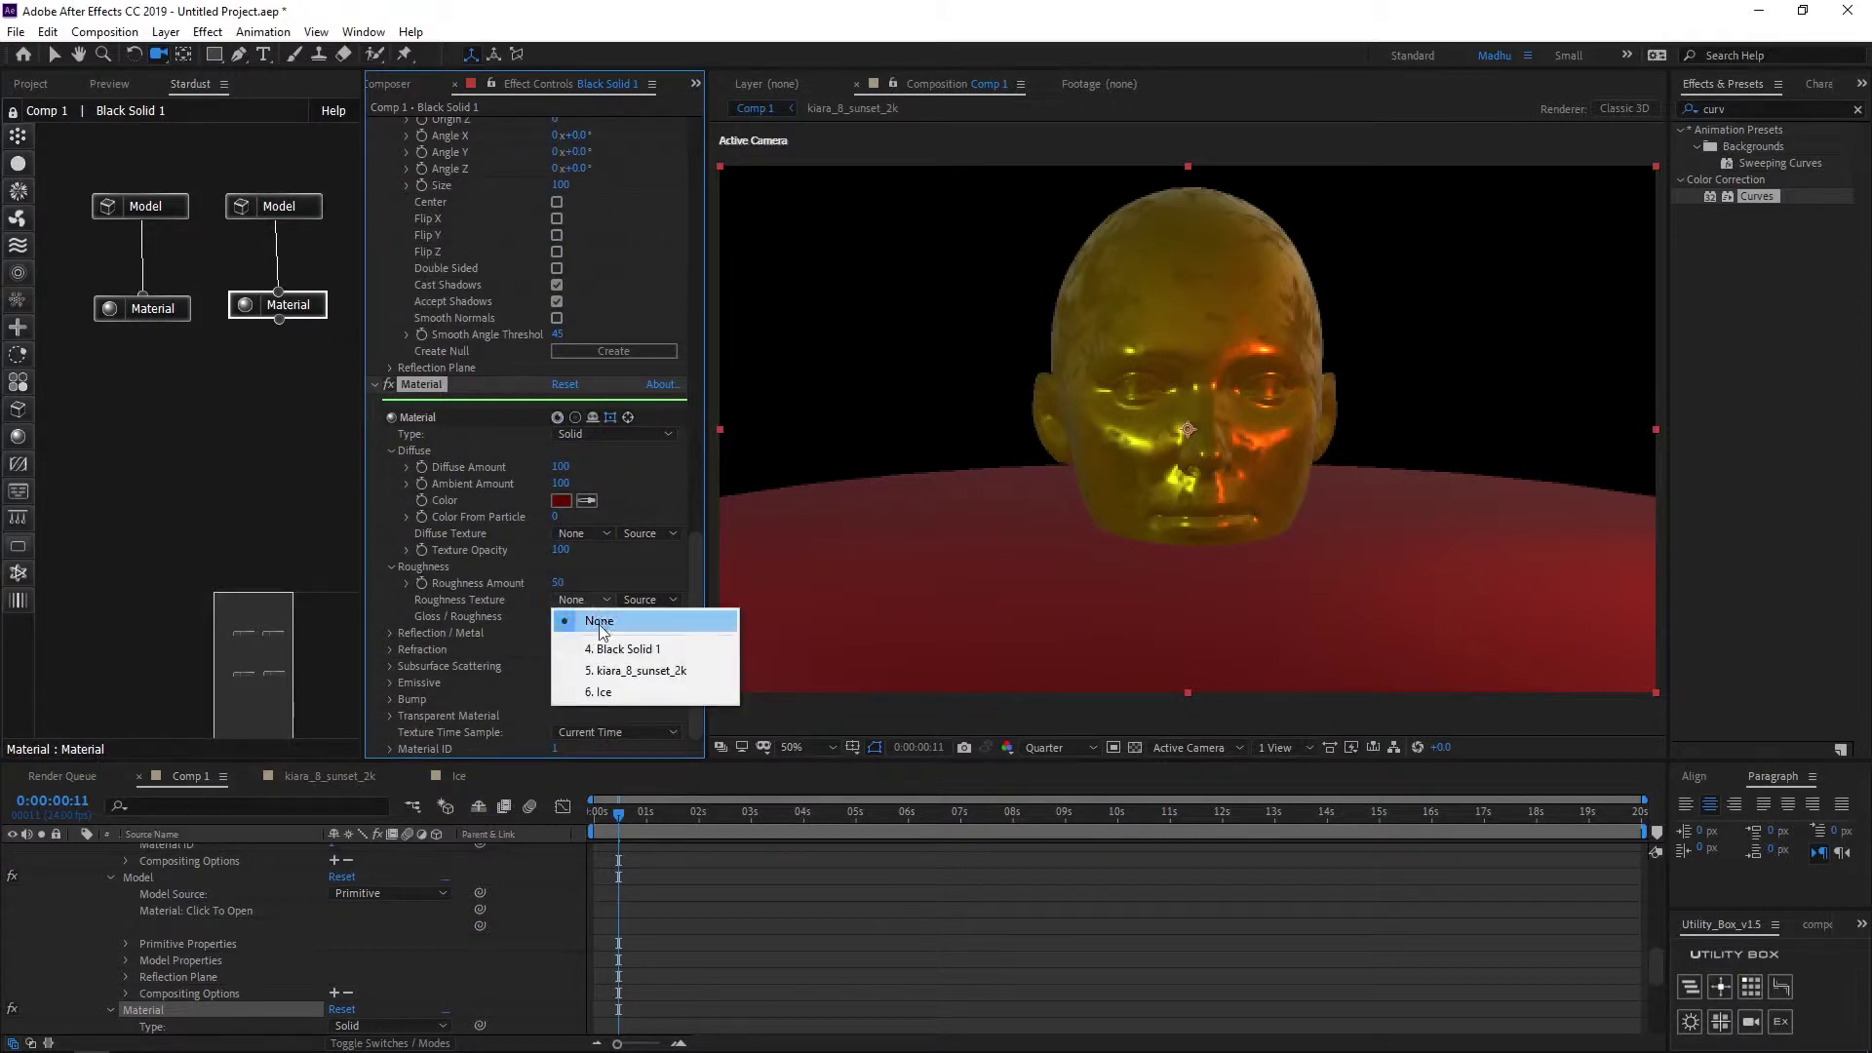
click(570, 682)
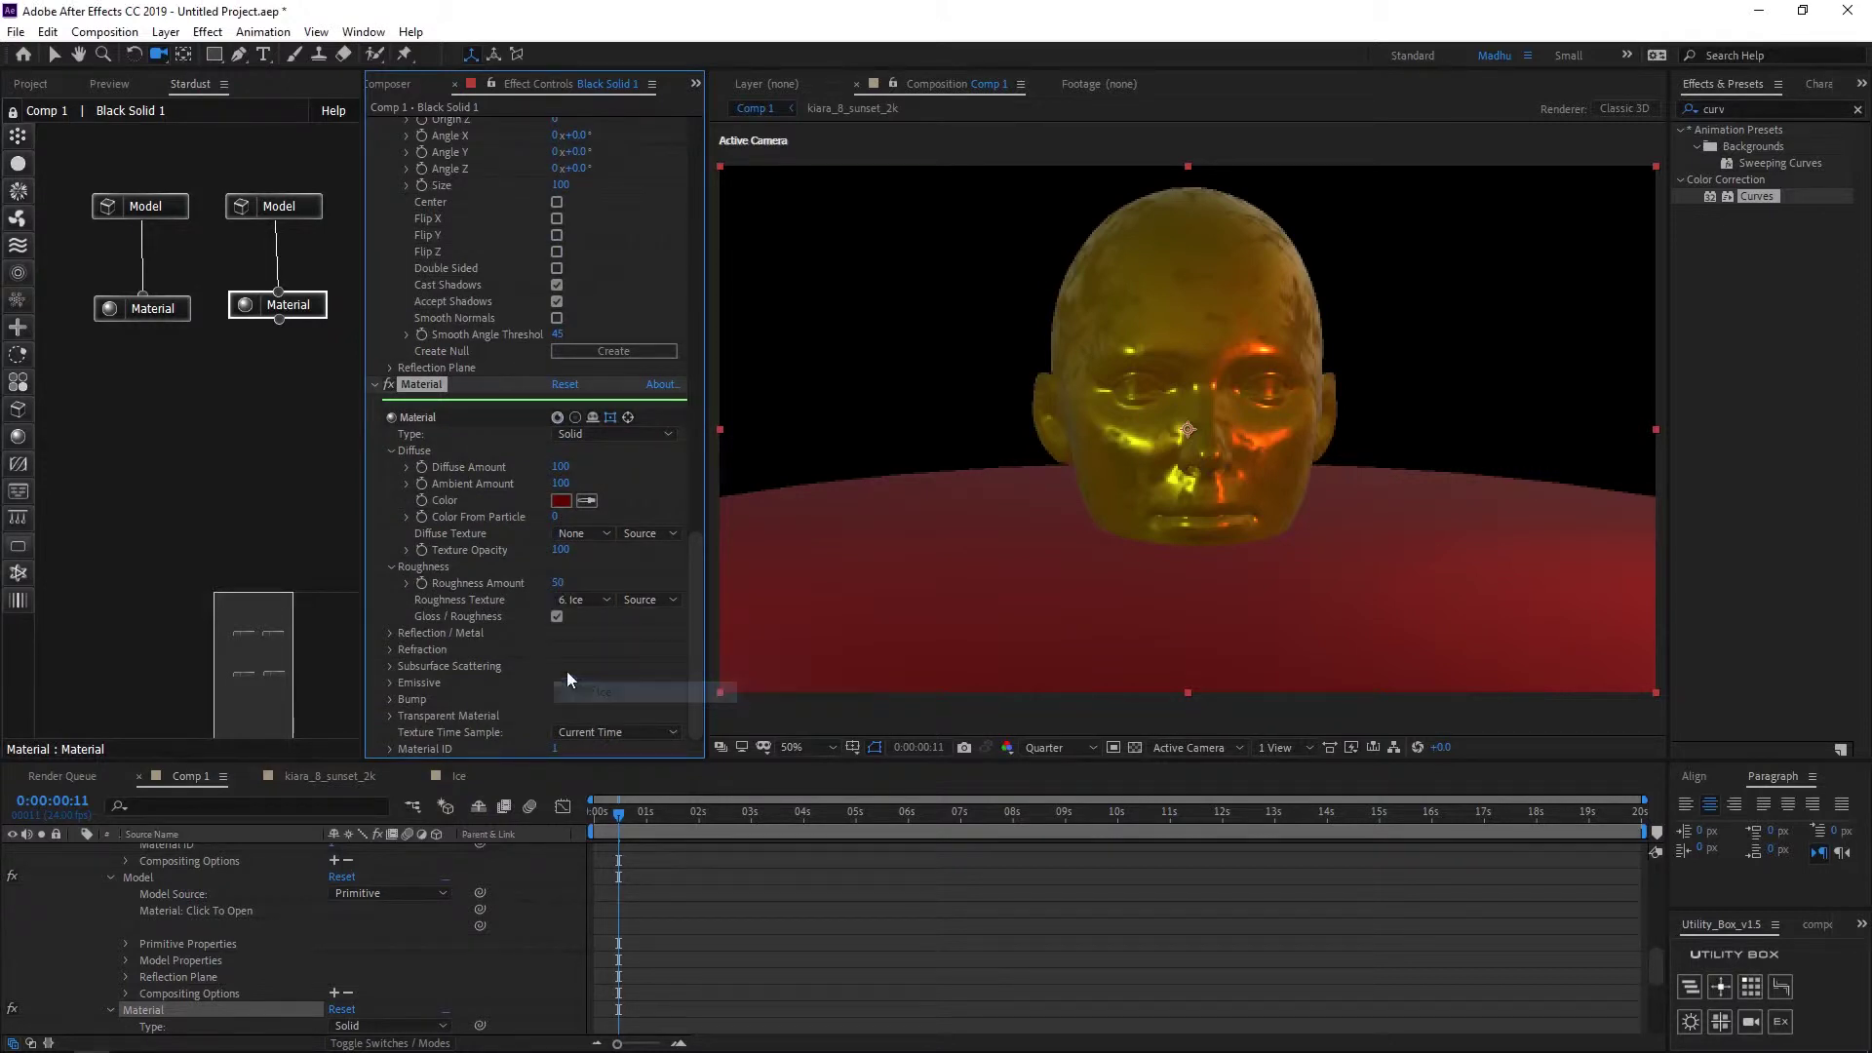
click(556, 617)
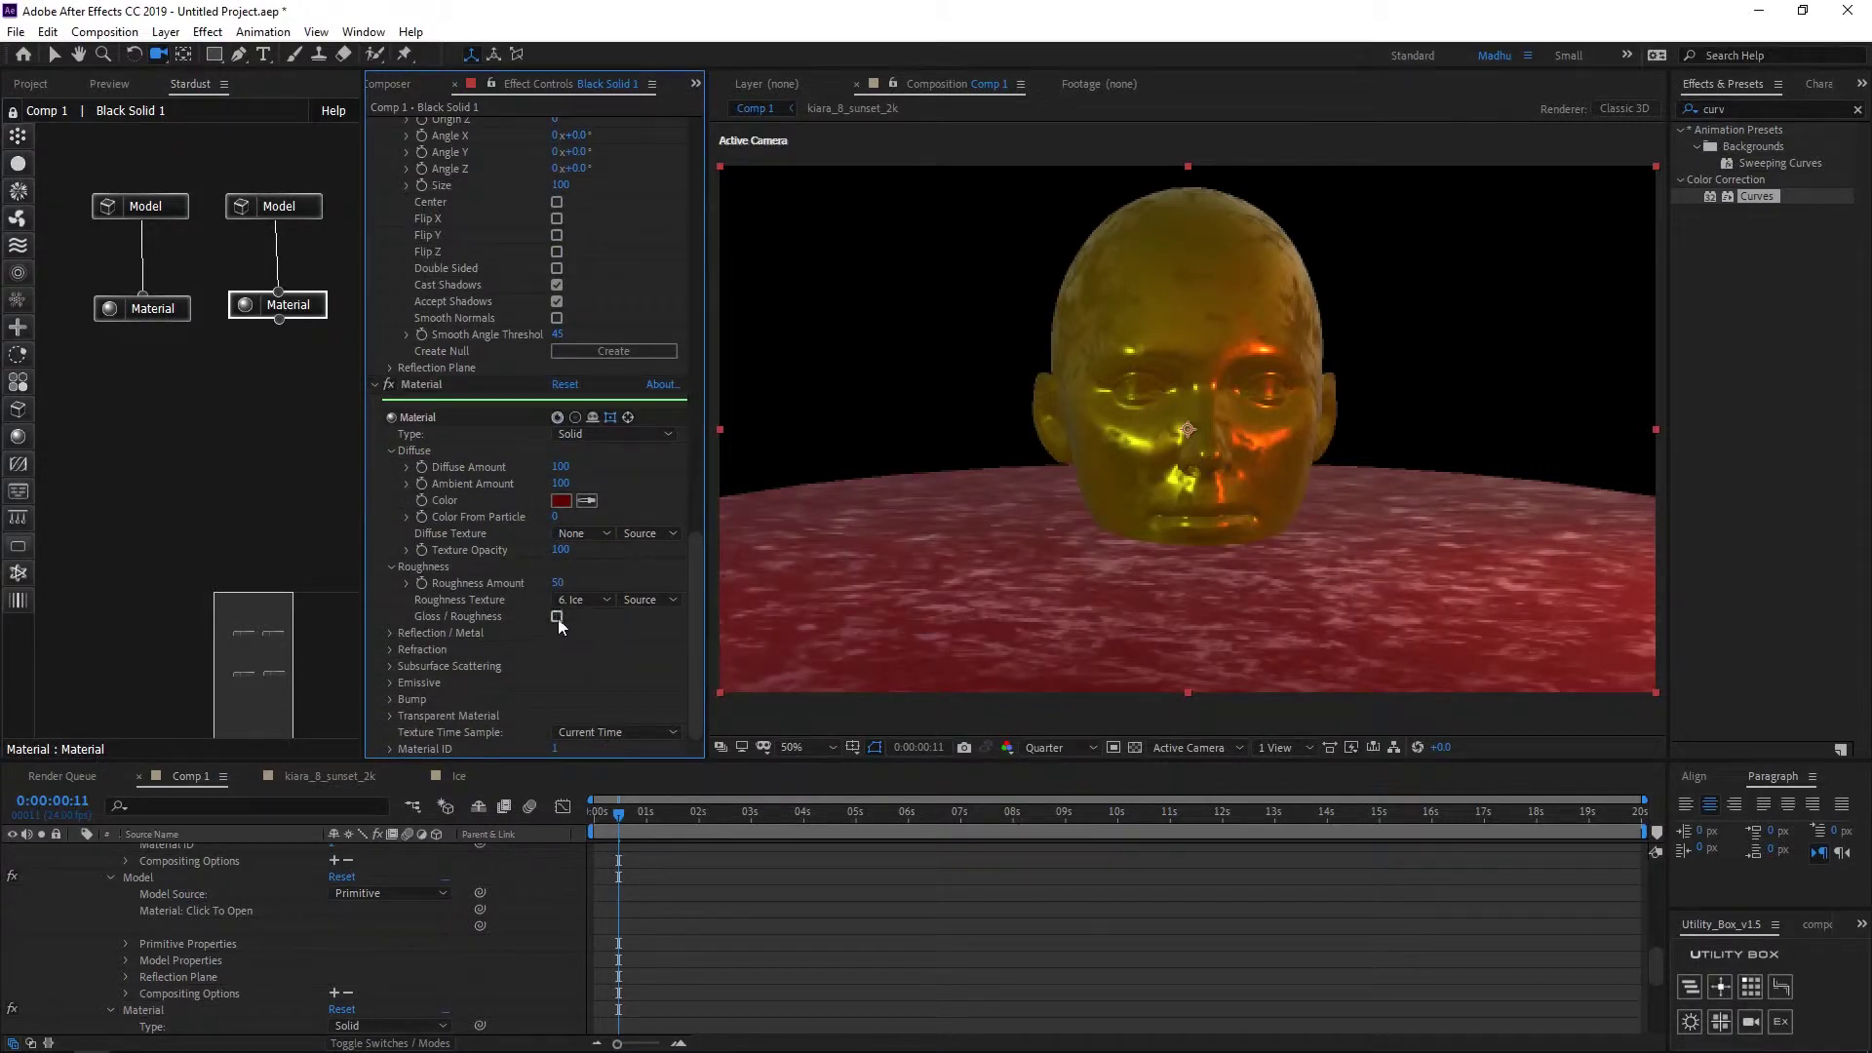
click(556, 617)
Step: Return the current time to the start of Comp 1 and add another Black Solid 1 as the bottom layer
click(643, 817)
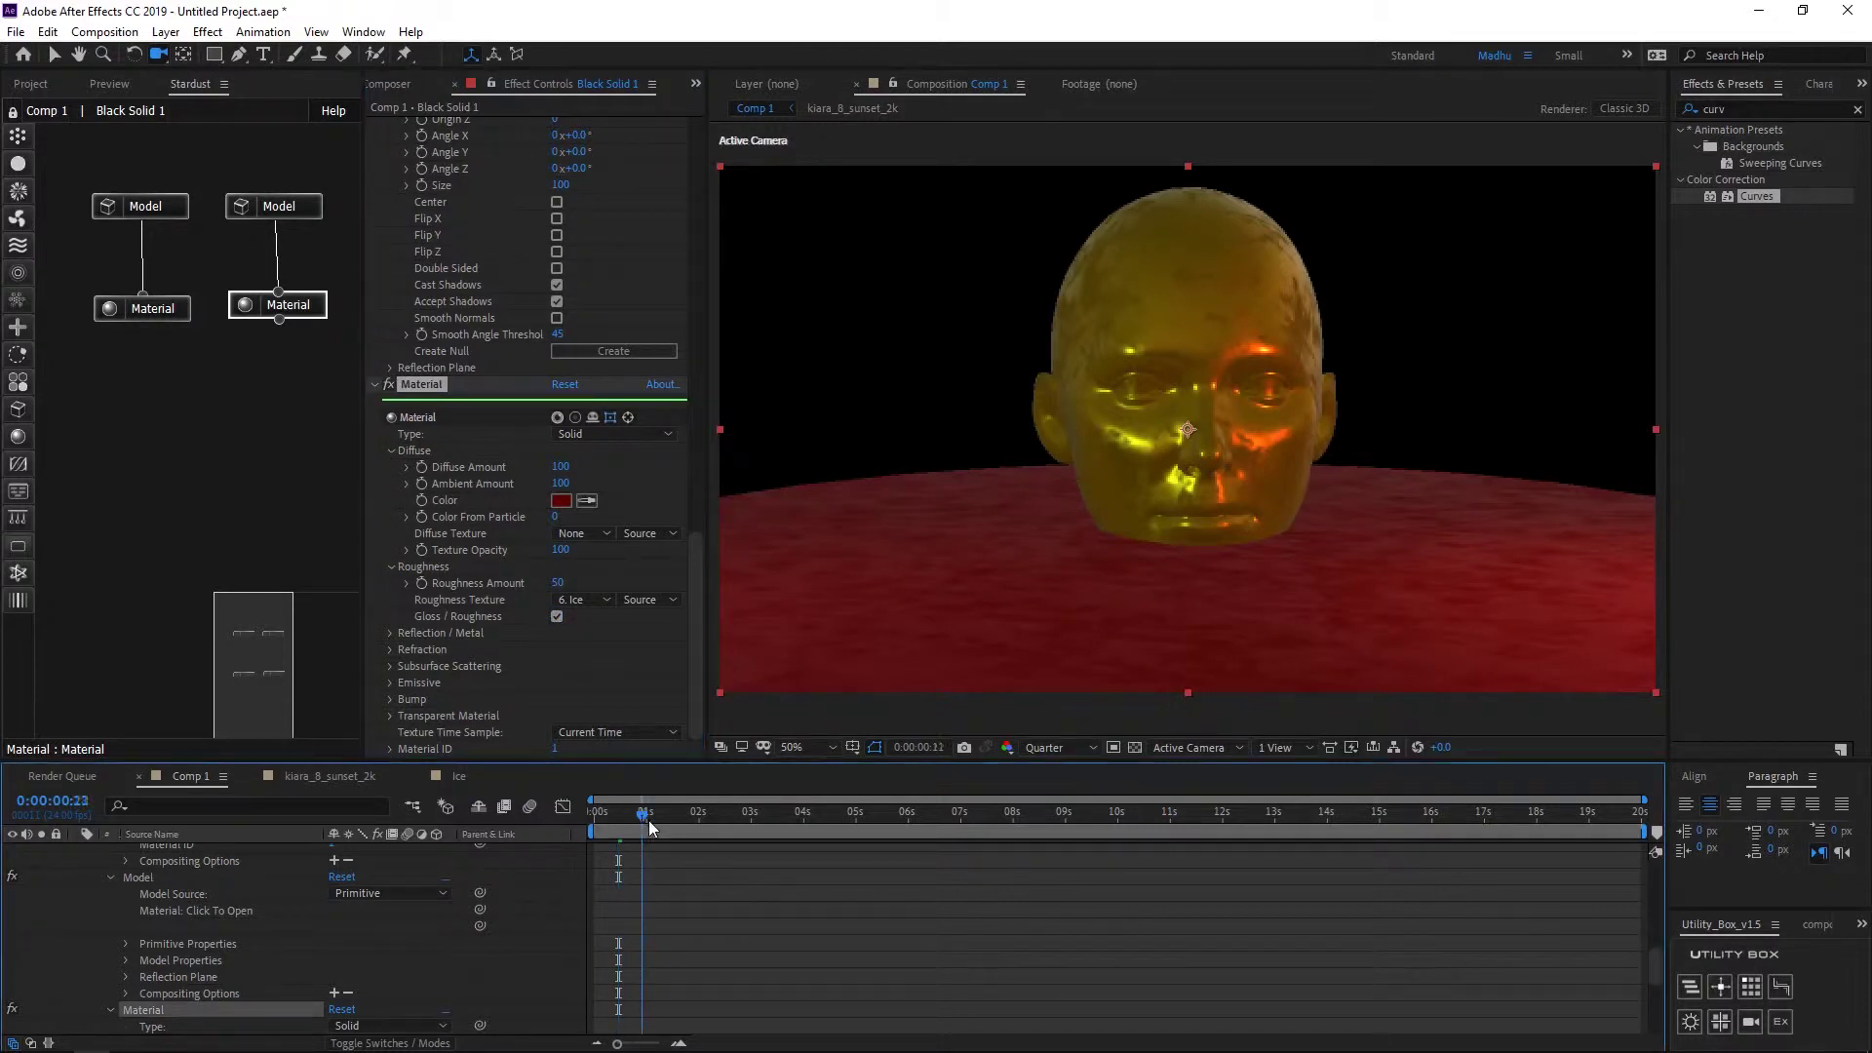
drag(647, 821, 592, 817)
scroll(85, 868, up, 10)
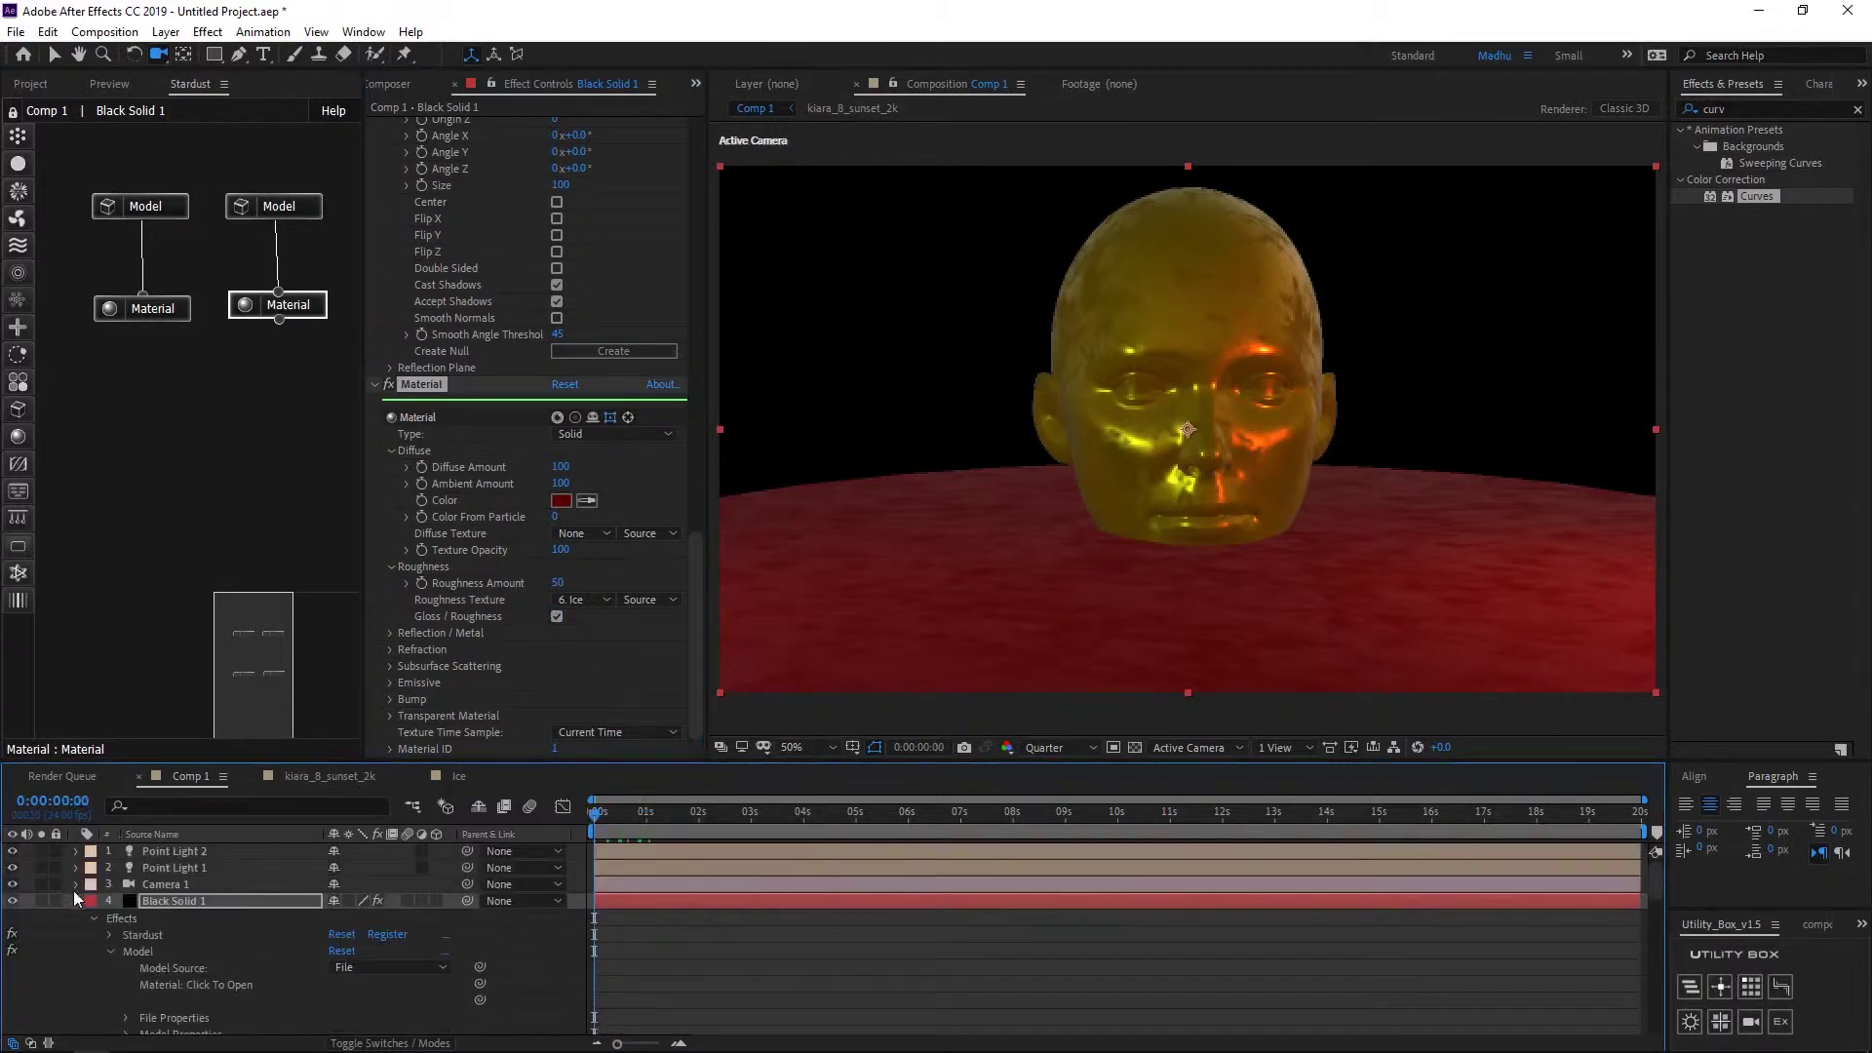
click(75, 901)
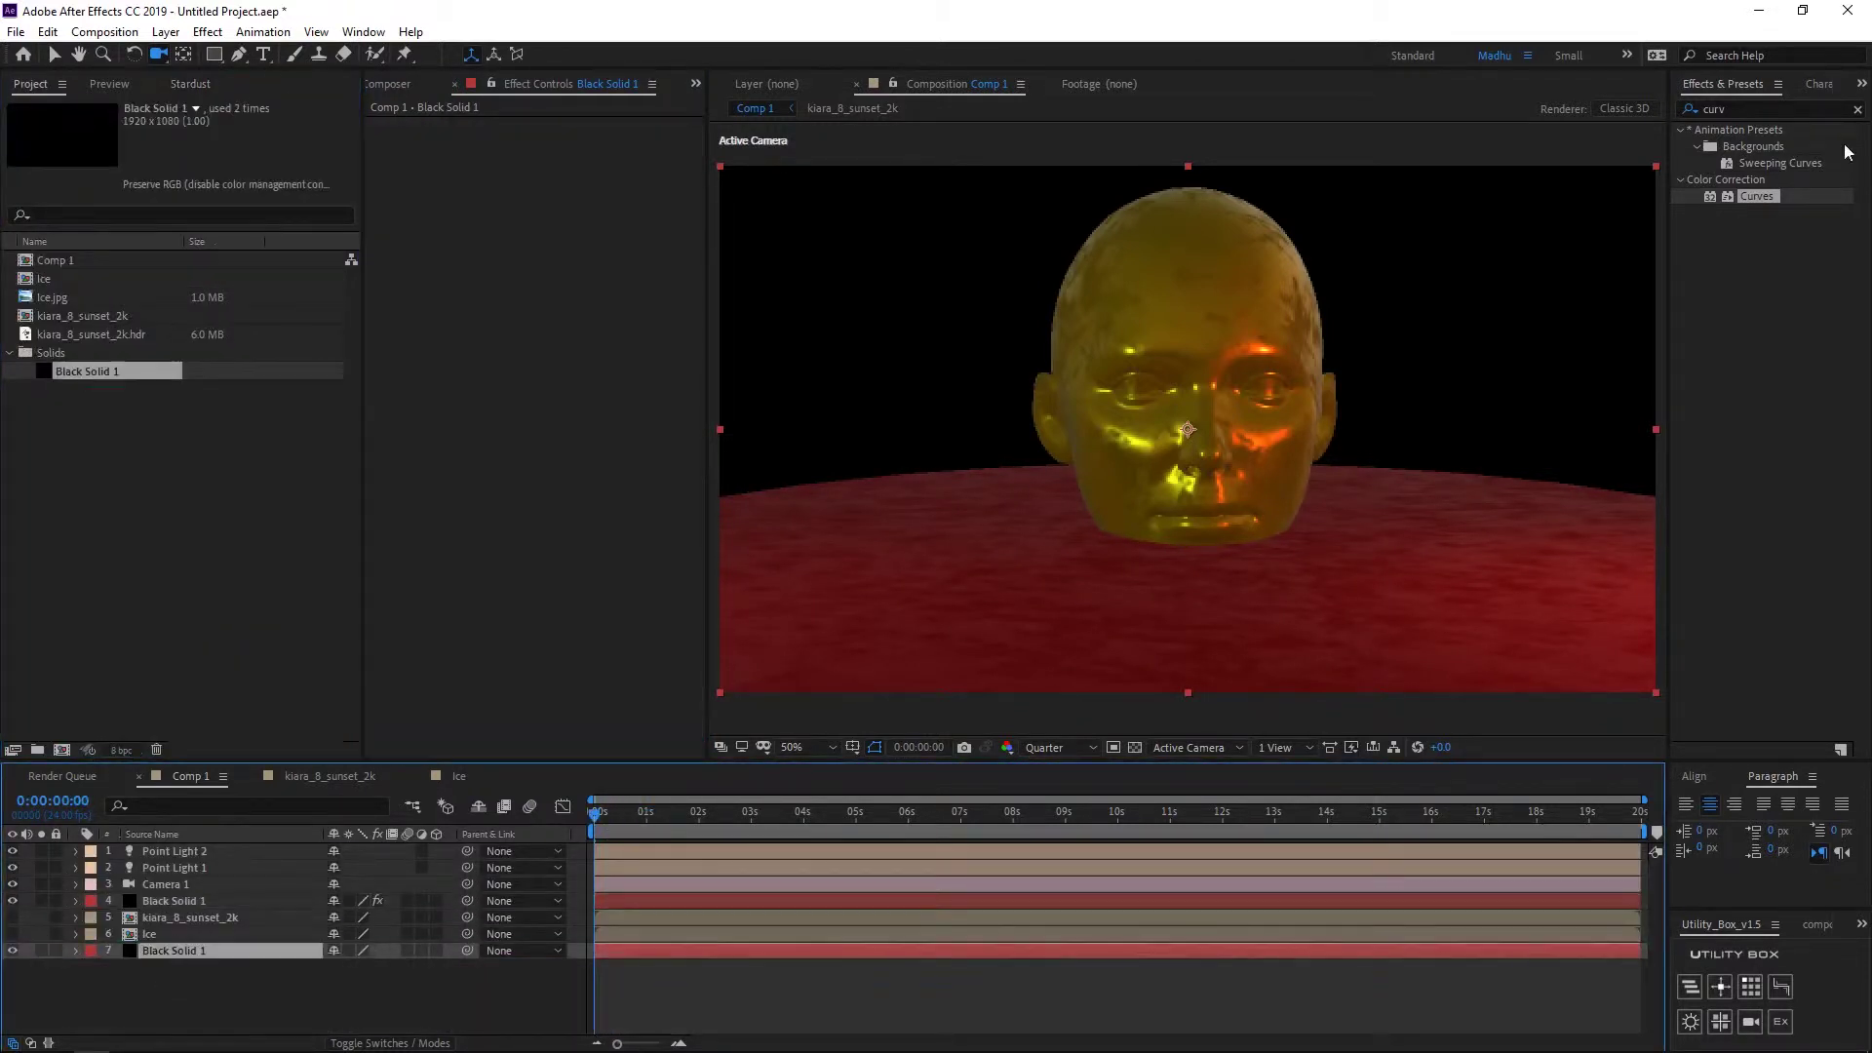
Step: Apply Gradient Ramp to the bottom Black Solid 1 layer and set its Start Color to dark red
text(grad)
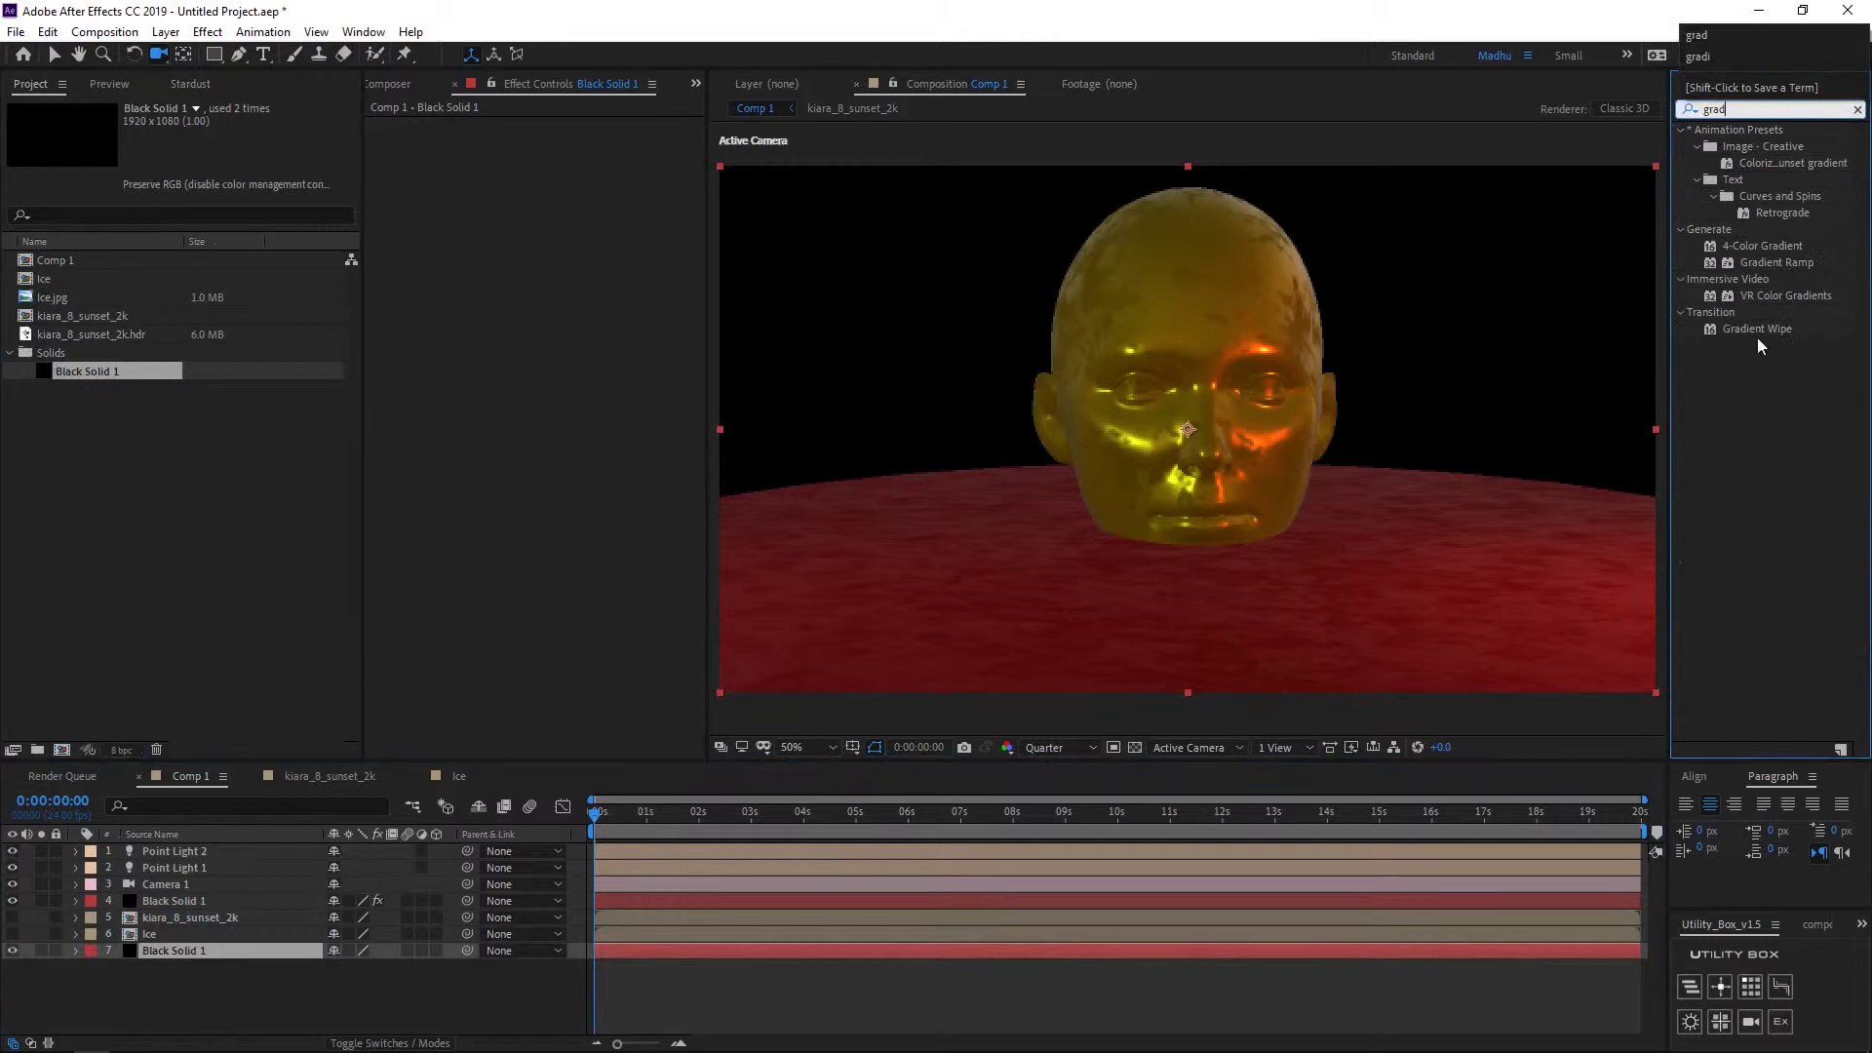
drag(1777, 262, 209, 951)
click(561, 158)
click(455, 741)
click(637, 585)
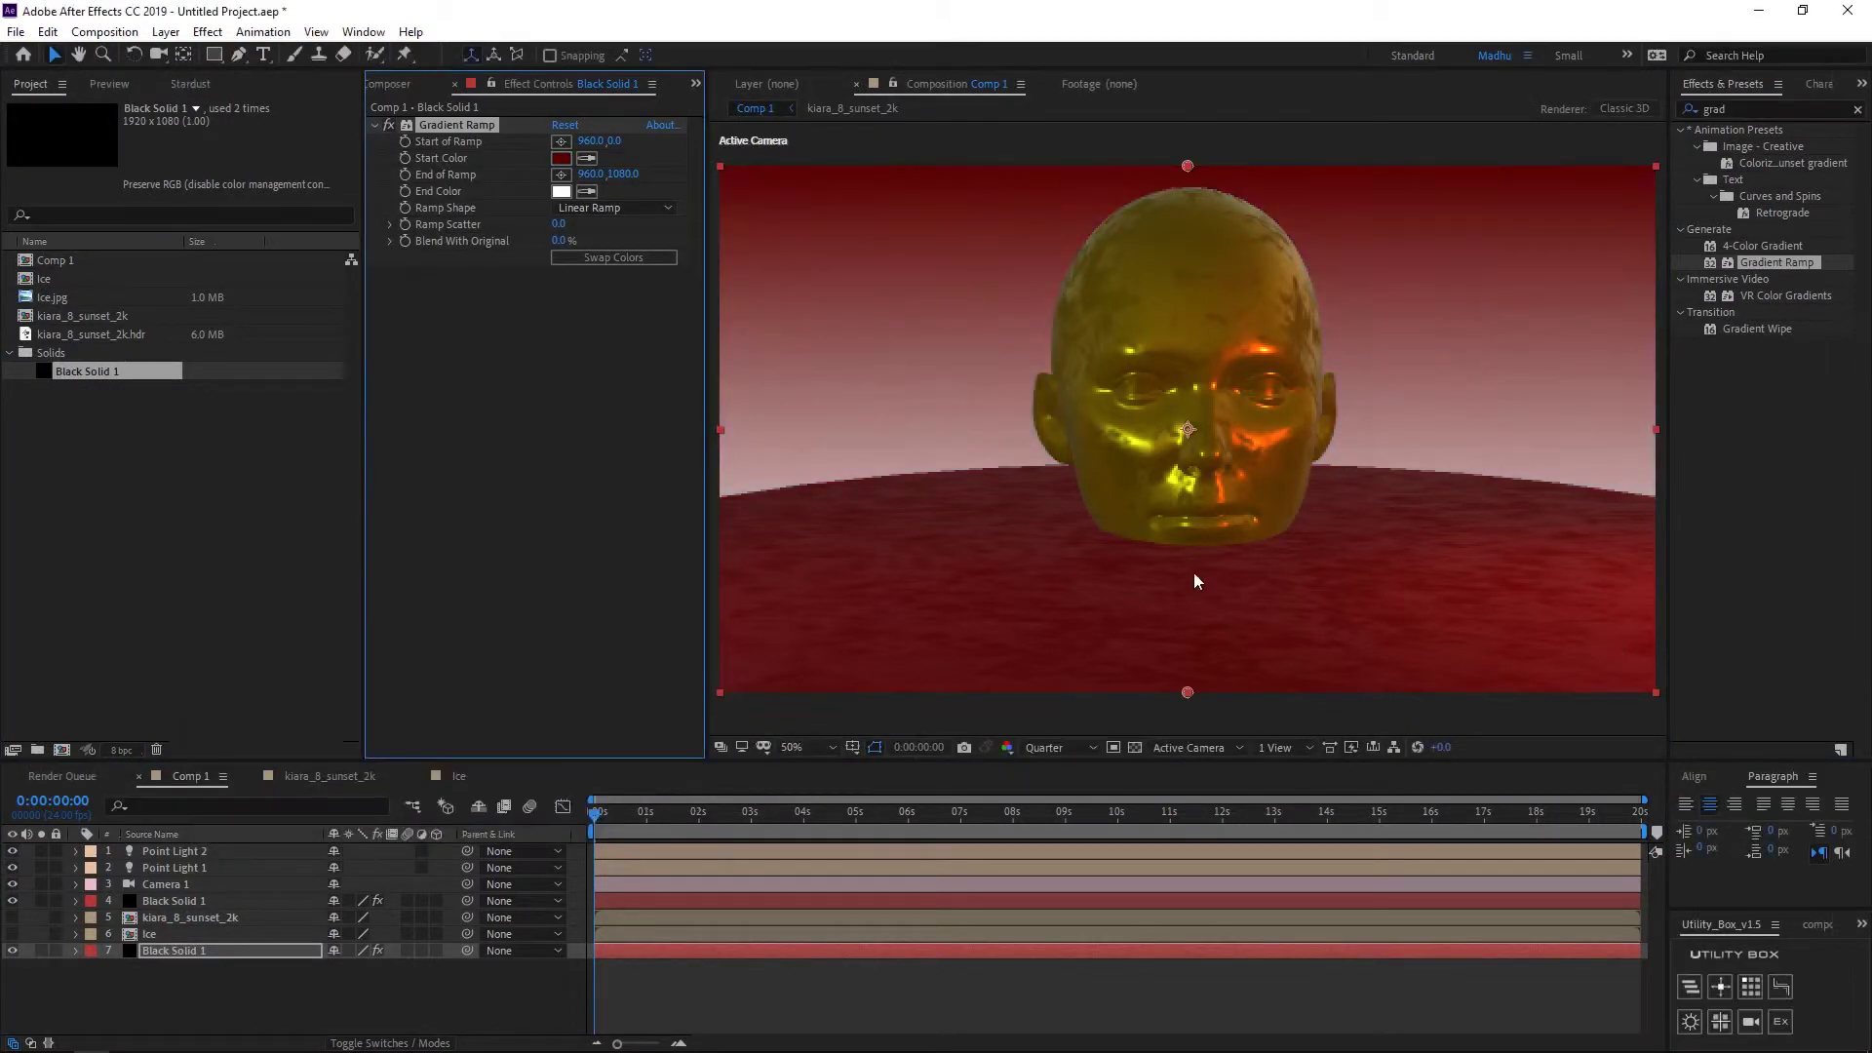
Step: Position the gradient's start at about 952, 592 and its end at about 960, 1516, and switch it to Radial Ramp
scroll(1193, 572, down, 2)
drag(1187, 561, 1188, 666)
drag(1187, 298, 1185, 442)
click(613, 208)
click(605, 250)
Step: Set the Gradient Ramp's End Color to a very dark red (270000)
click(562, 192)
click(463, 790)
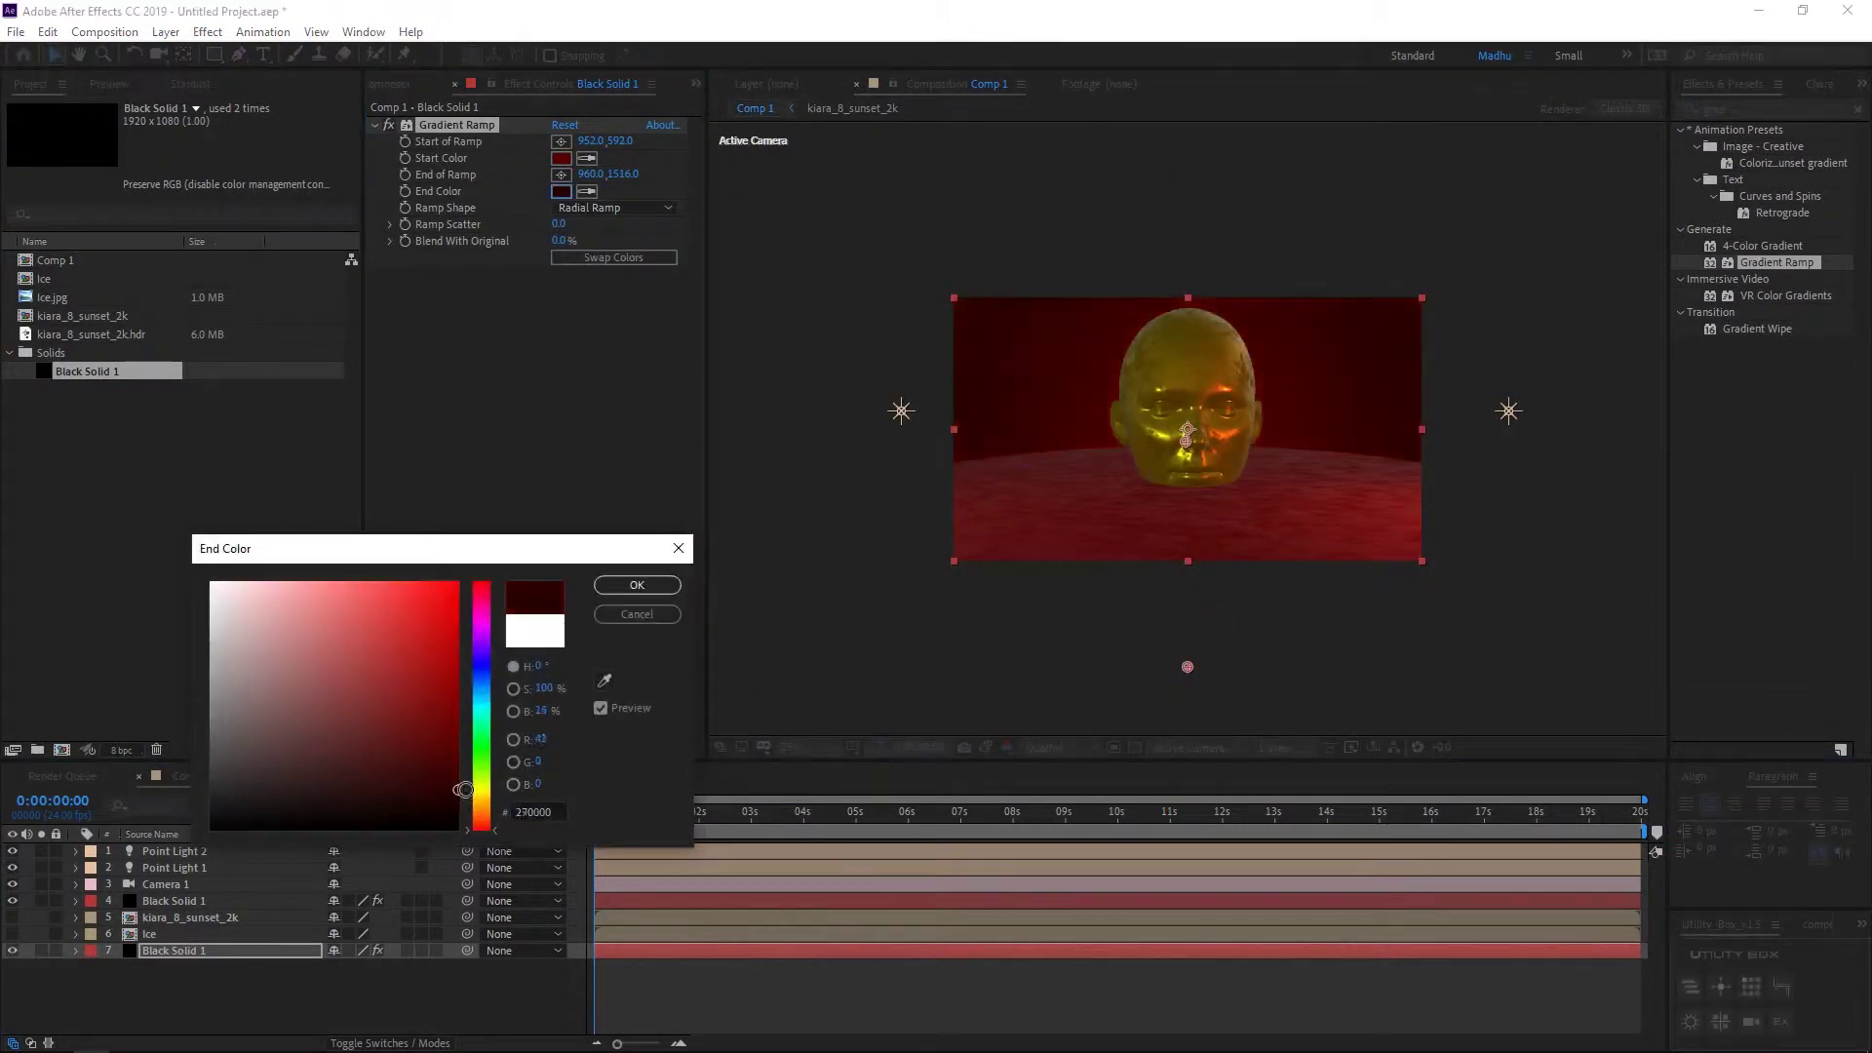
click(637, 585)
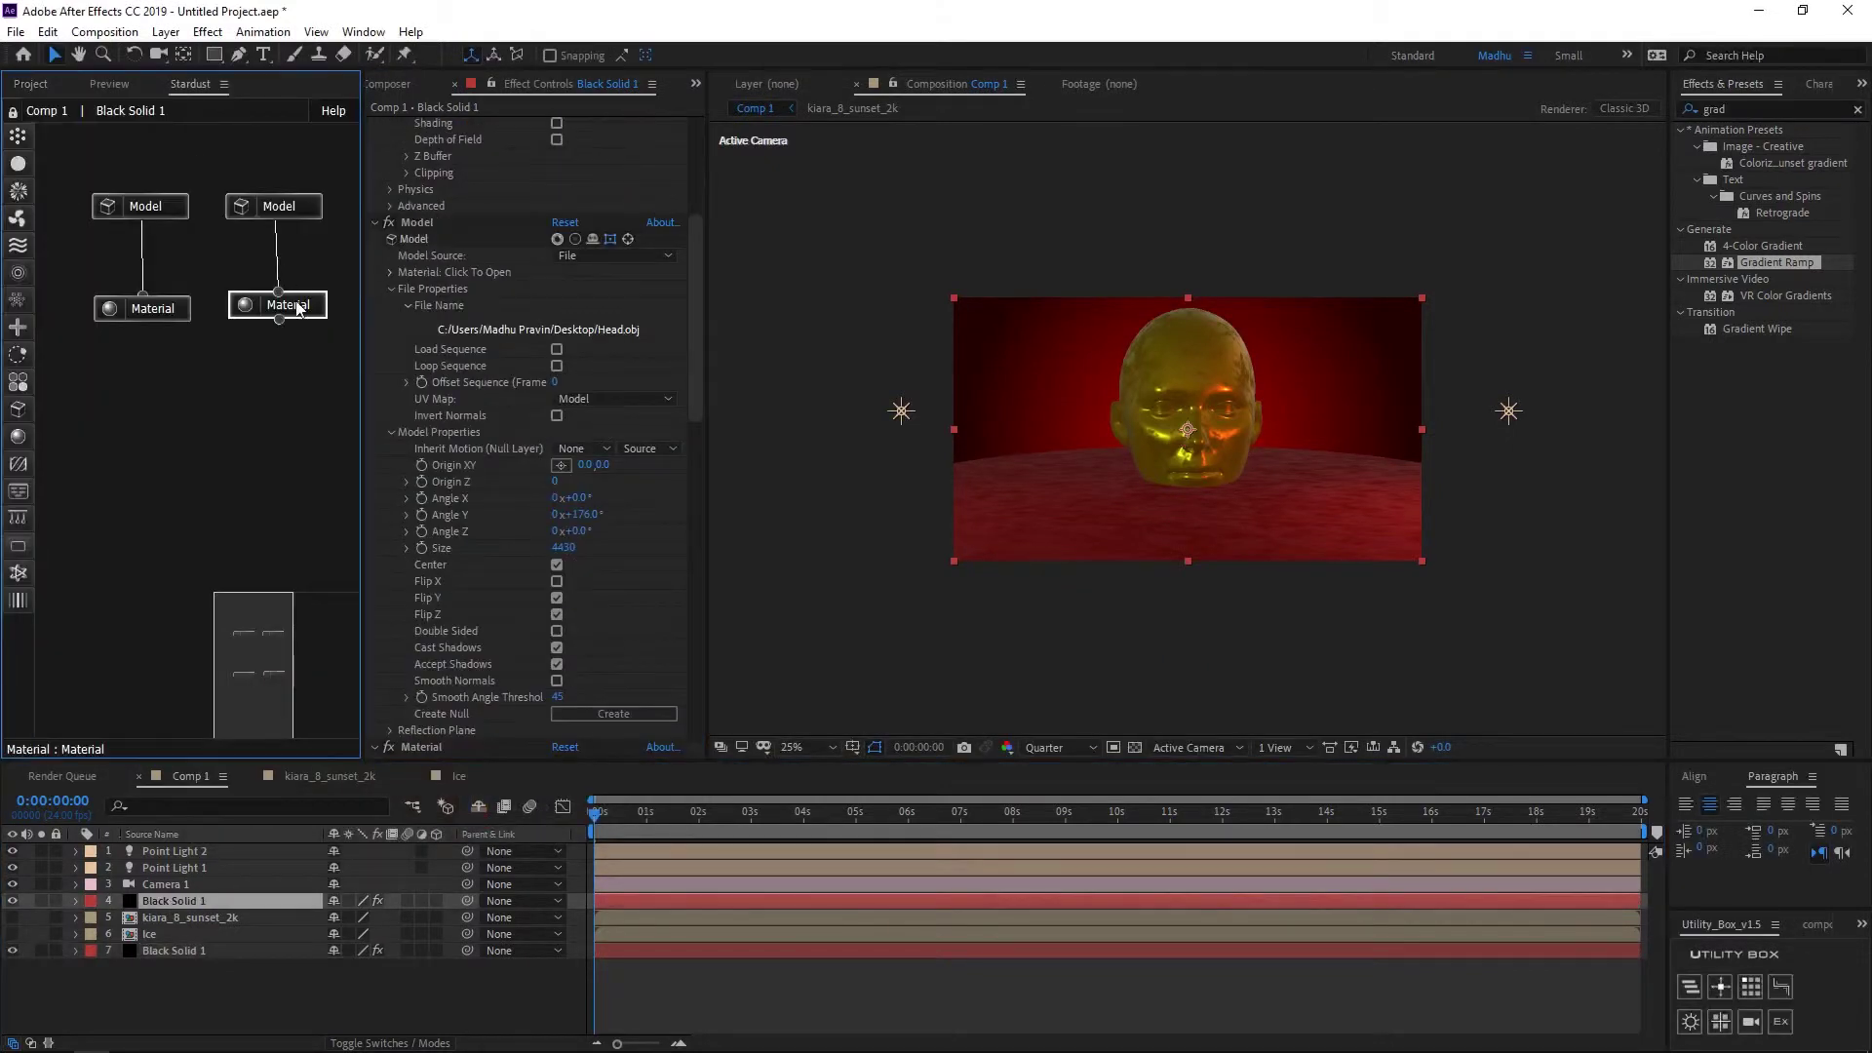
Step: Set the floor material's diffuse color to a dark red
click(560, 484)
click(453, 741)
click(637, 585)
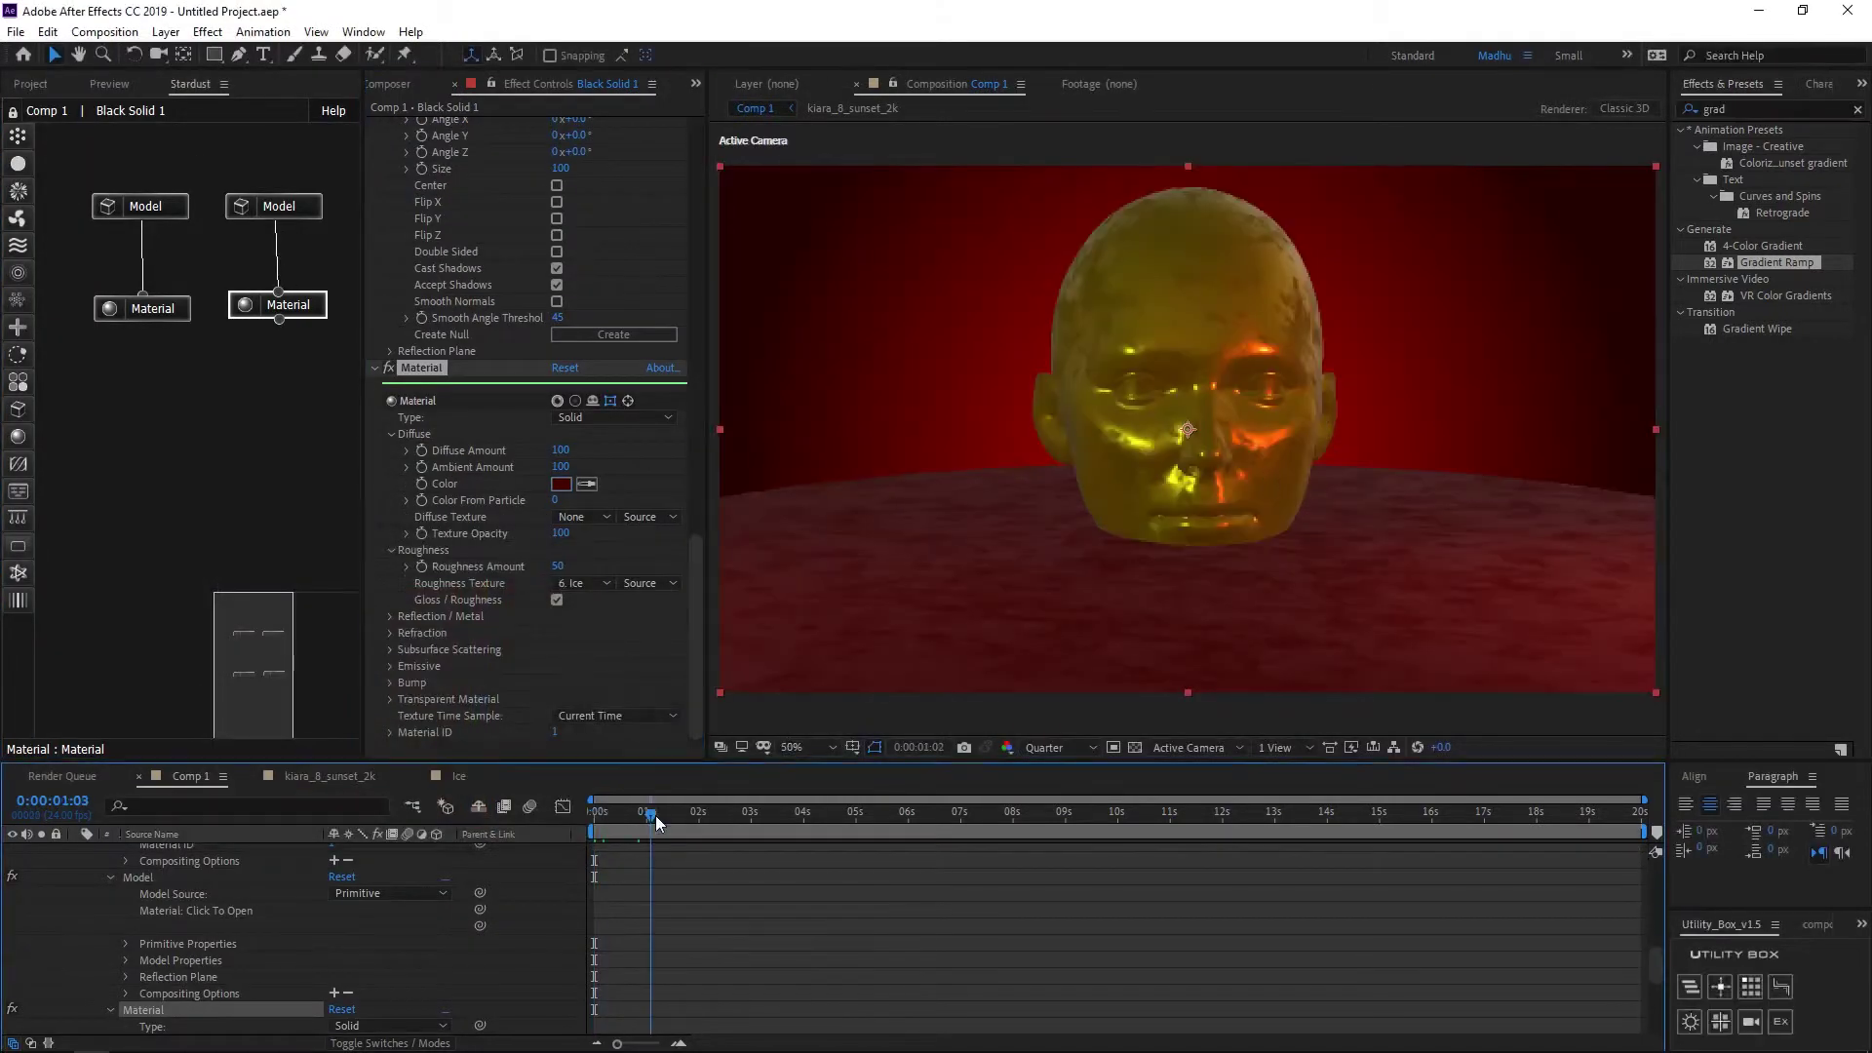
Step: In the upper Black Solid 1's Stardust graph, add an Emitter node beside the existing models and connect a Particle node below it
scroll(80, 895, down, 1)
scroll(82, 897, up, 10)
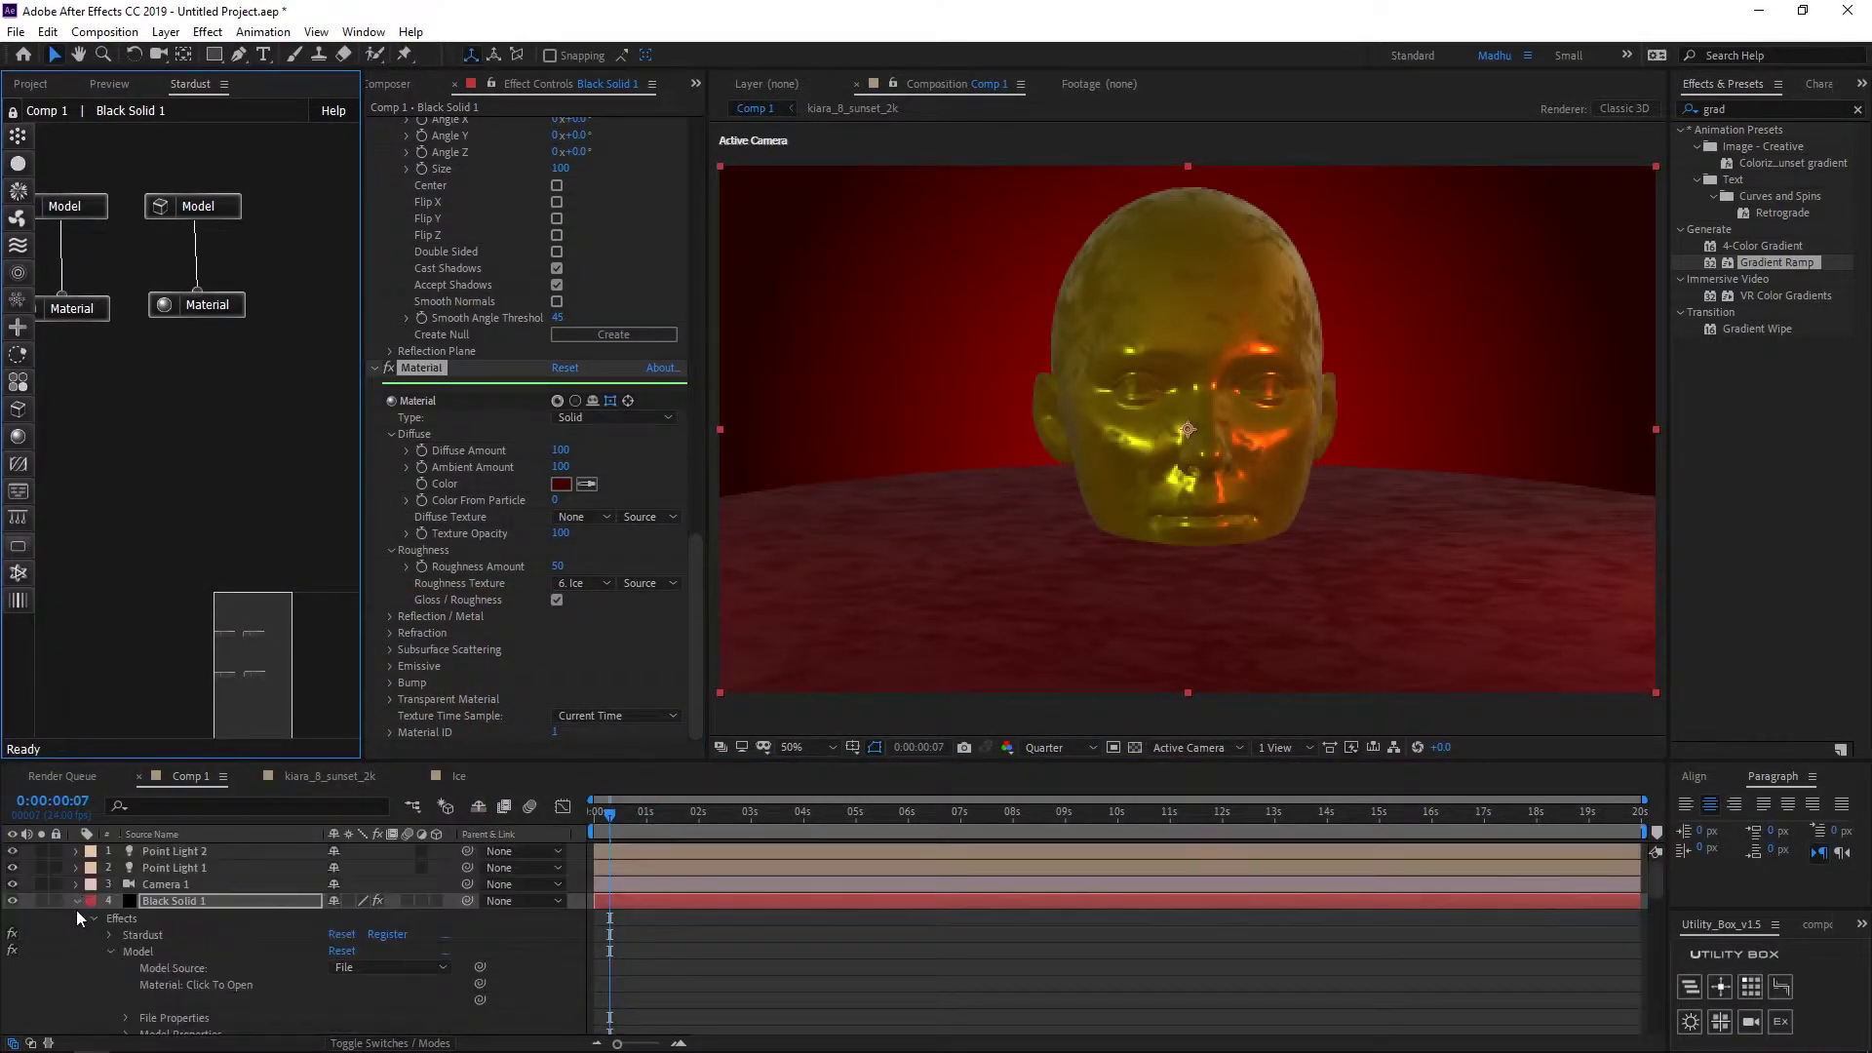
click(76, 901)
click(202, 902)
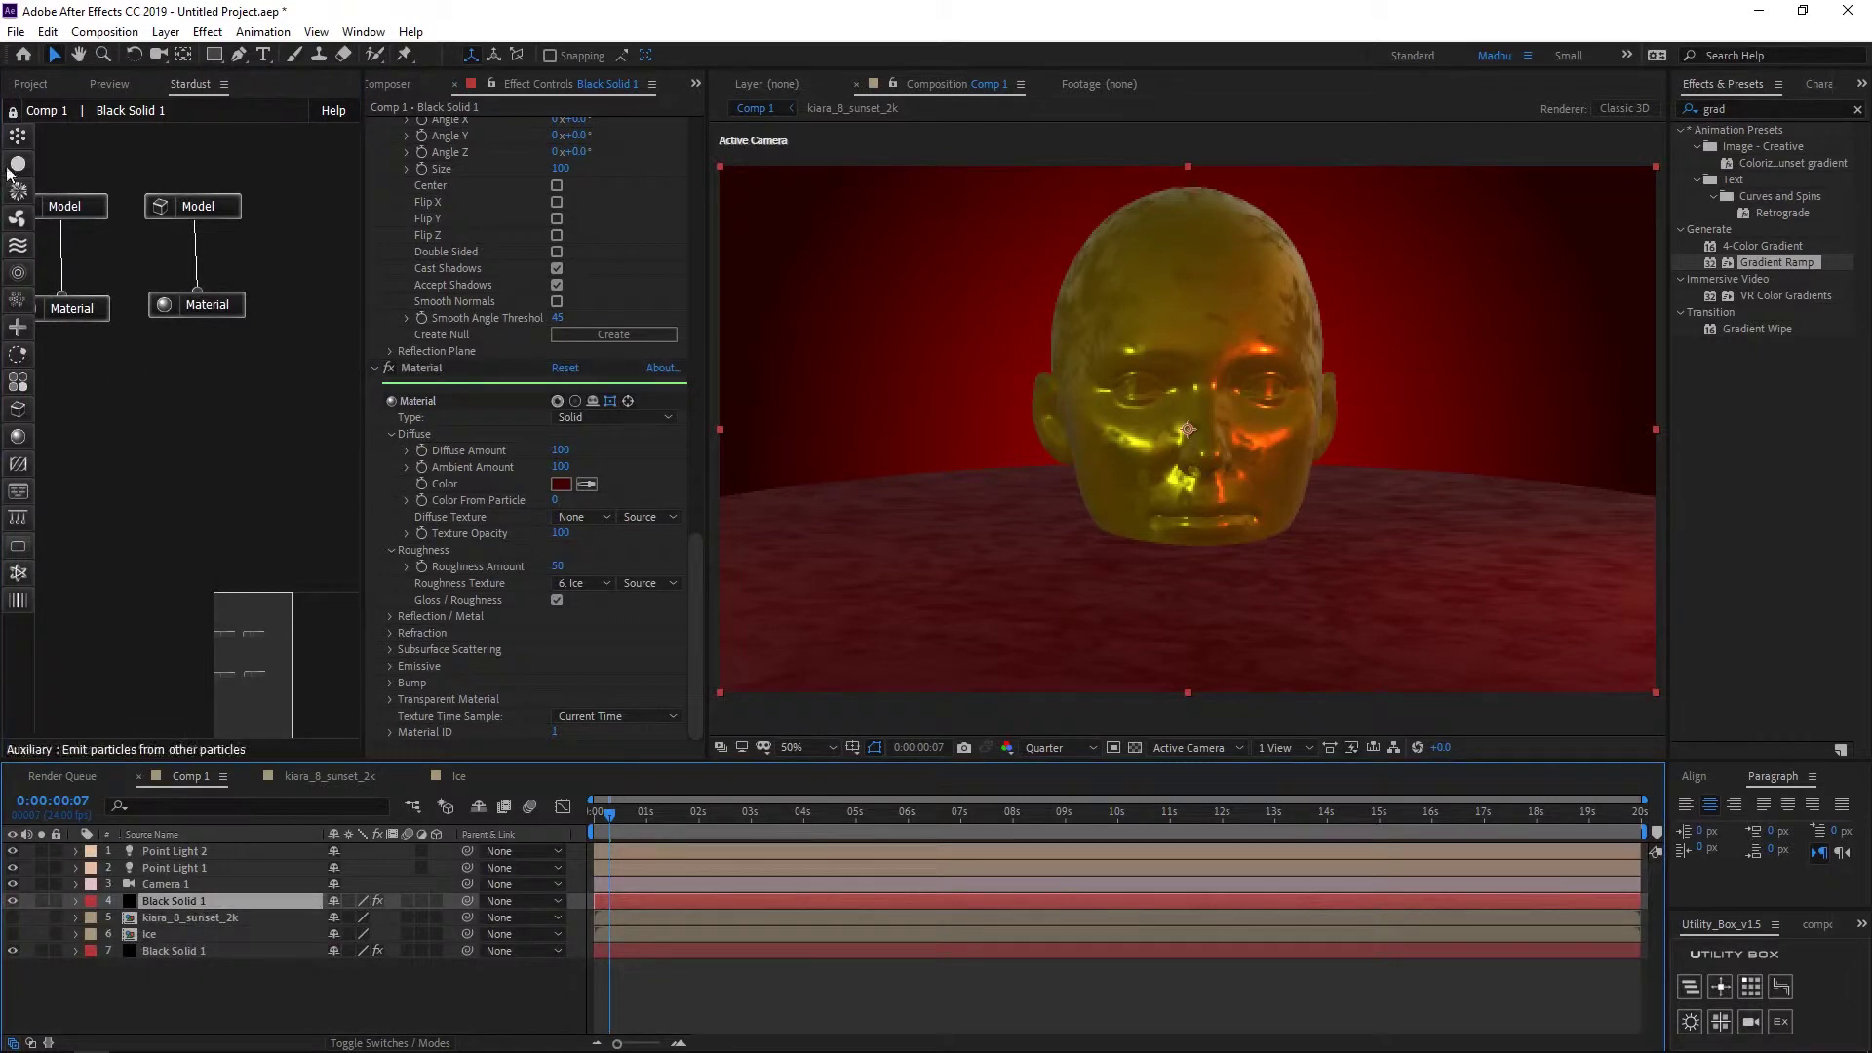
drag(18, 135, 310, 231)
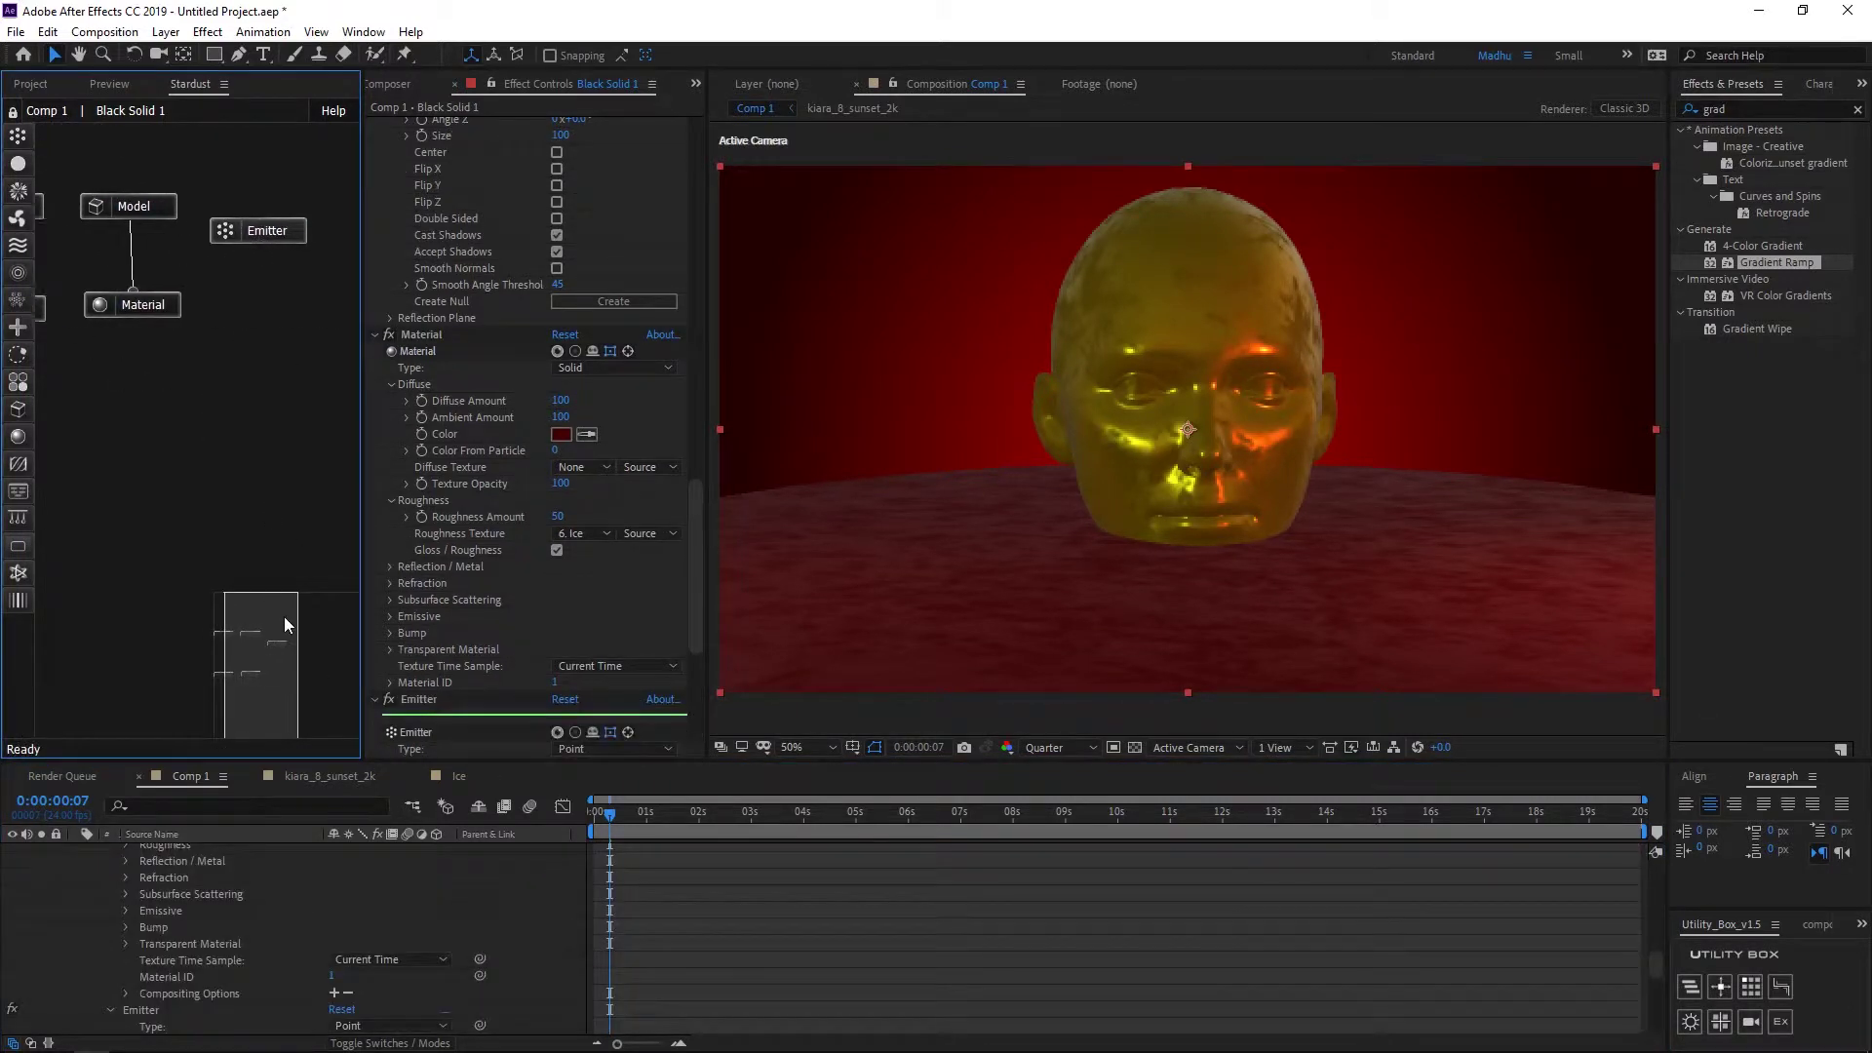
drag(284, 616, 292, 616)
drag(246, 234, 283, 213)
drag(18, 163, 257, 292)
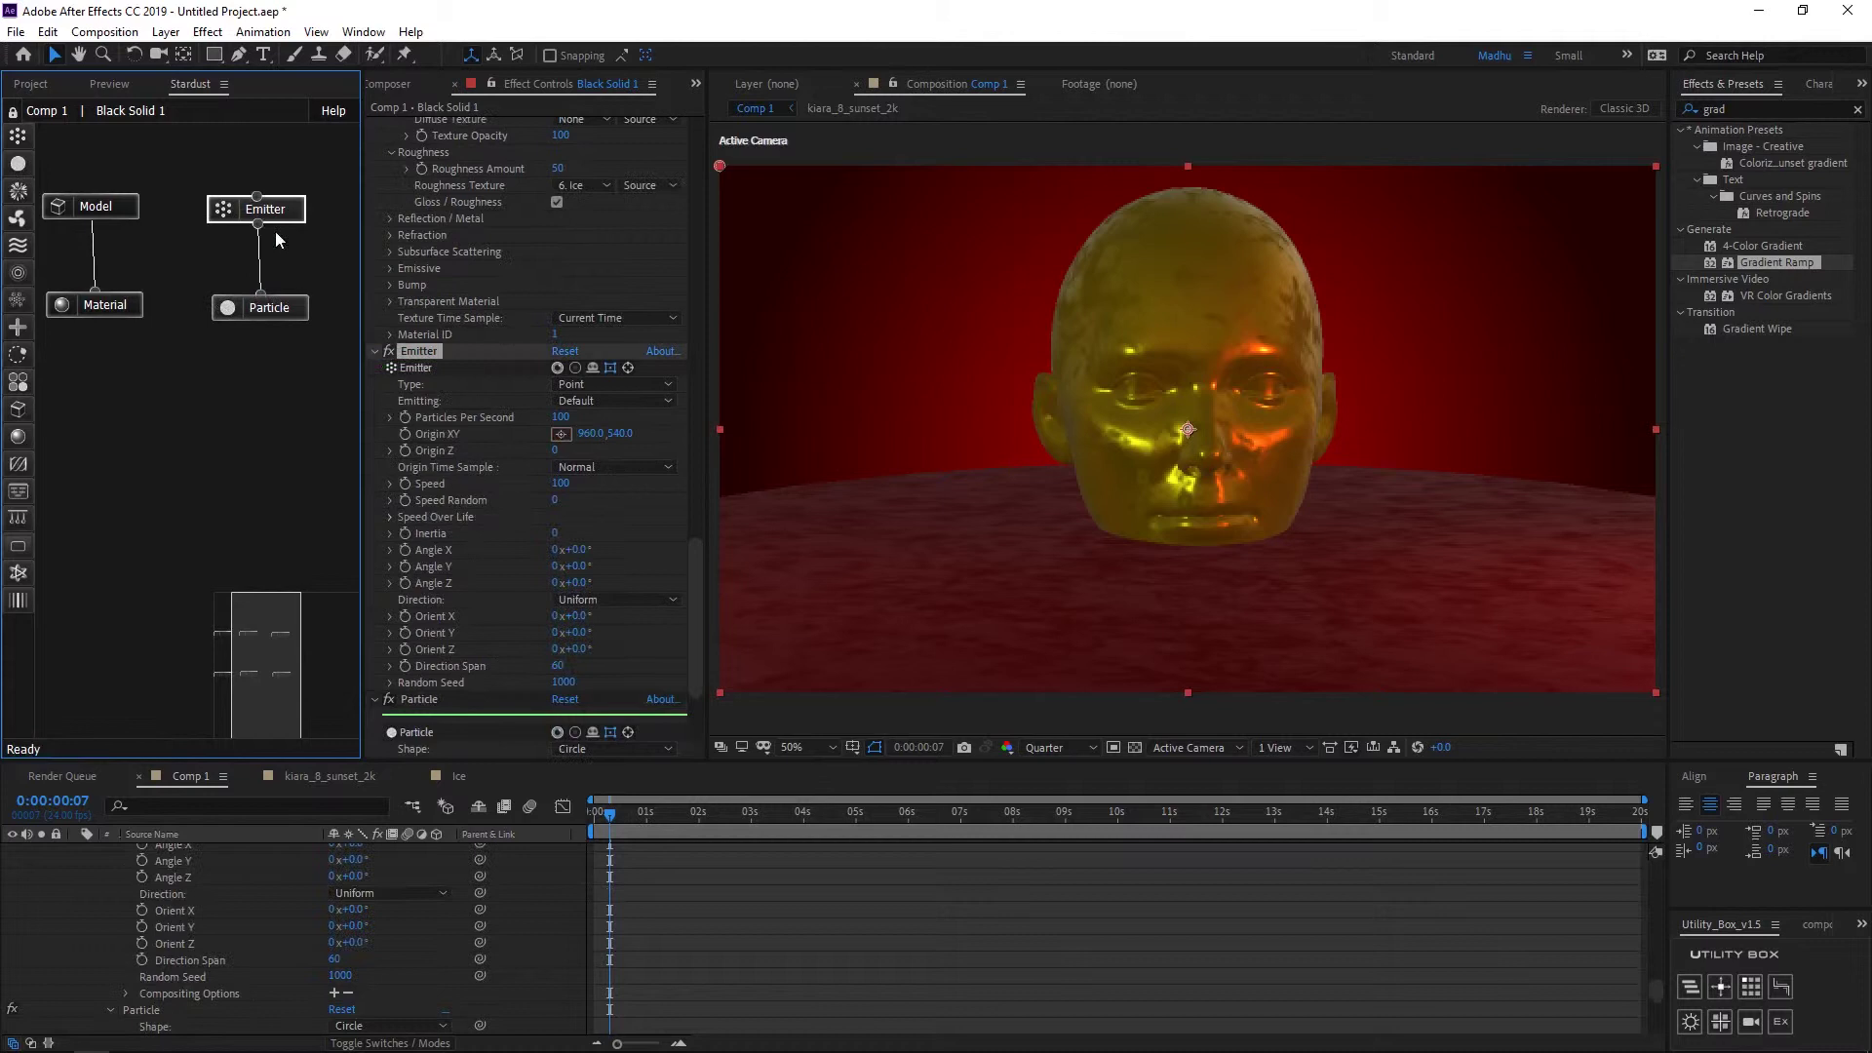
Step: Move to about 2:03, show two horizontal views, and place the emitter's Origin XY at 1888, 163
drag(619, 825, 704, 817)
drag(620, 433, 863, 425)
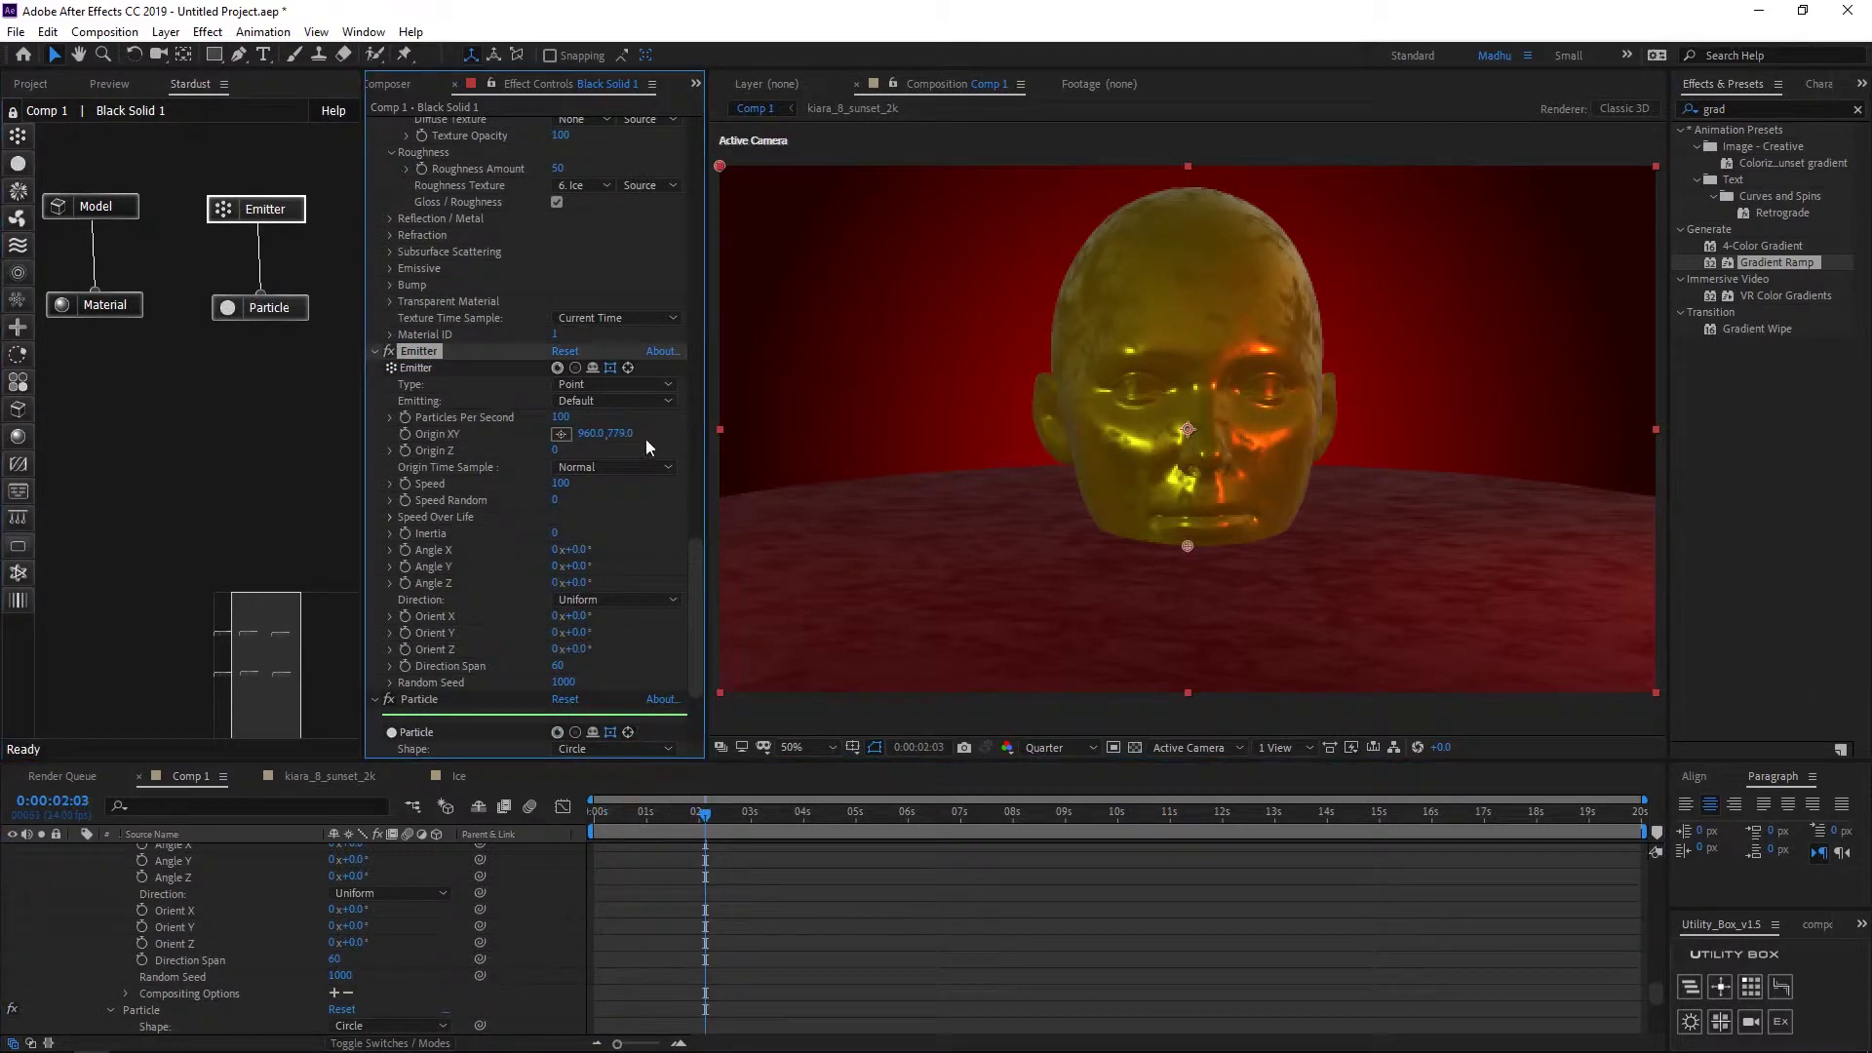
key(ctrl+z)
drag(590, 434, 1250, 430)
click(1283, 747)
click(1302, 788)
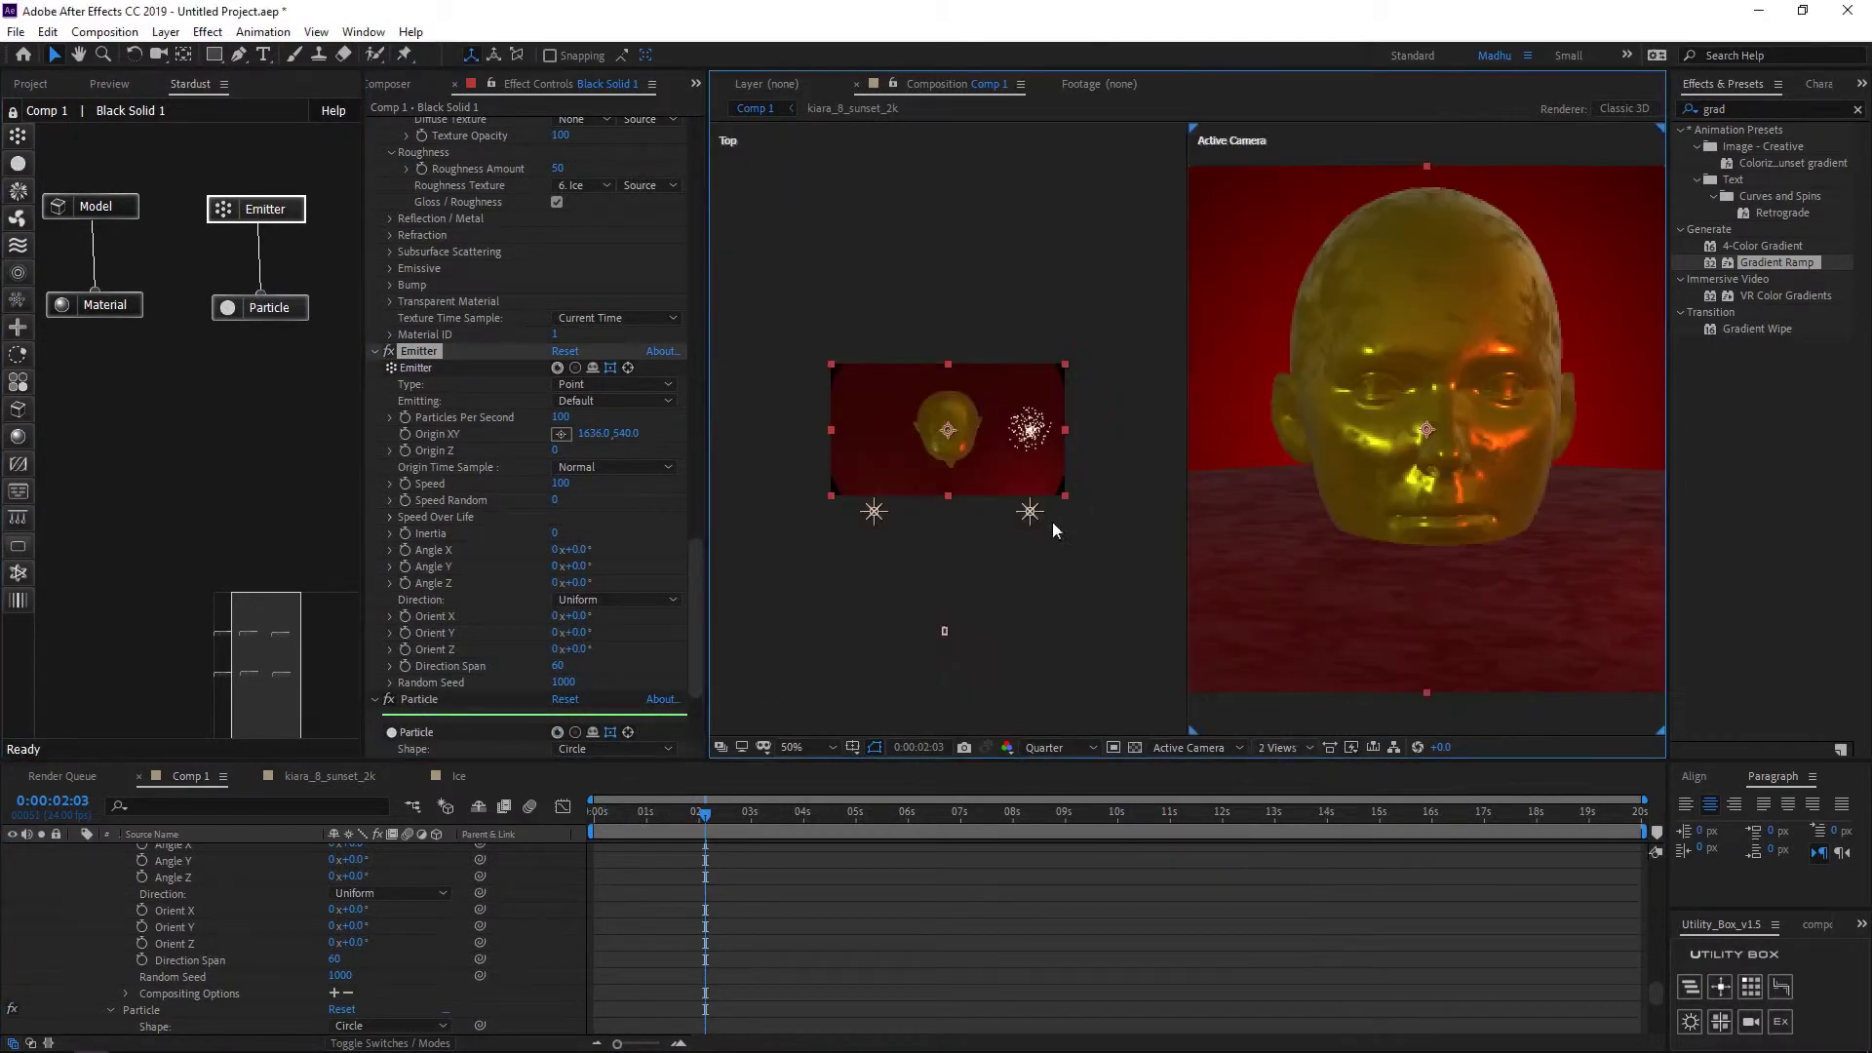
drag(620, 433, 783, 430)
scroll(1320, 494, down, 3)
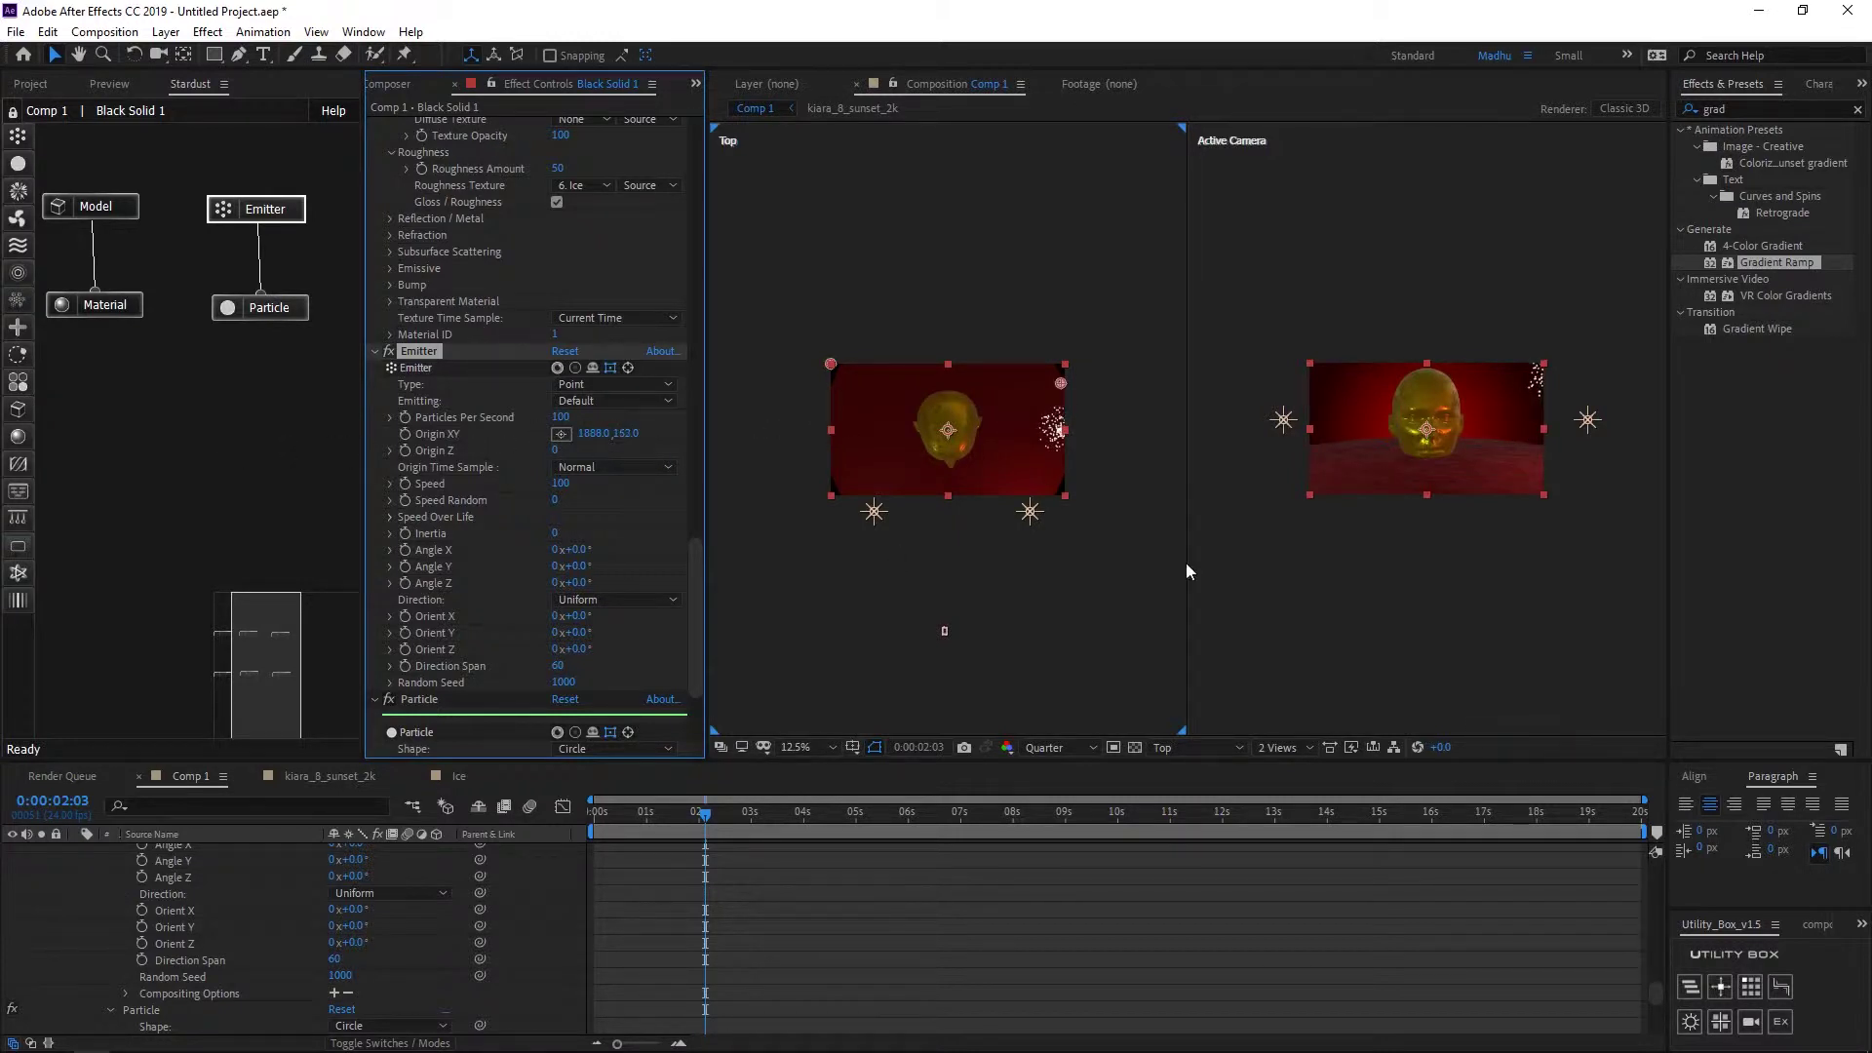
Step: Return to a single view and set the emitter's Direction to Directional
click(1283, 747)
click(1287, 768)
scroll(460, 470, down, 2)
click(583, 526)
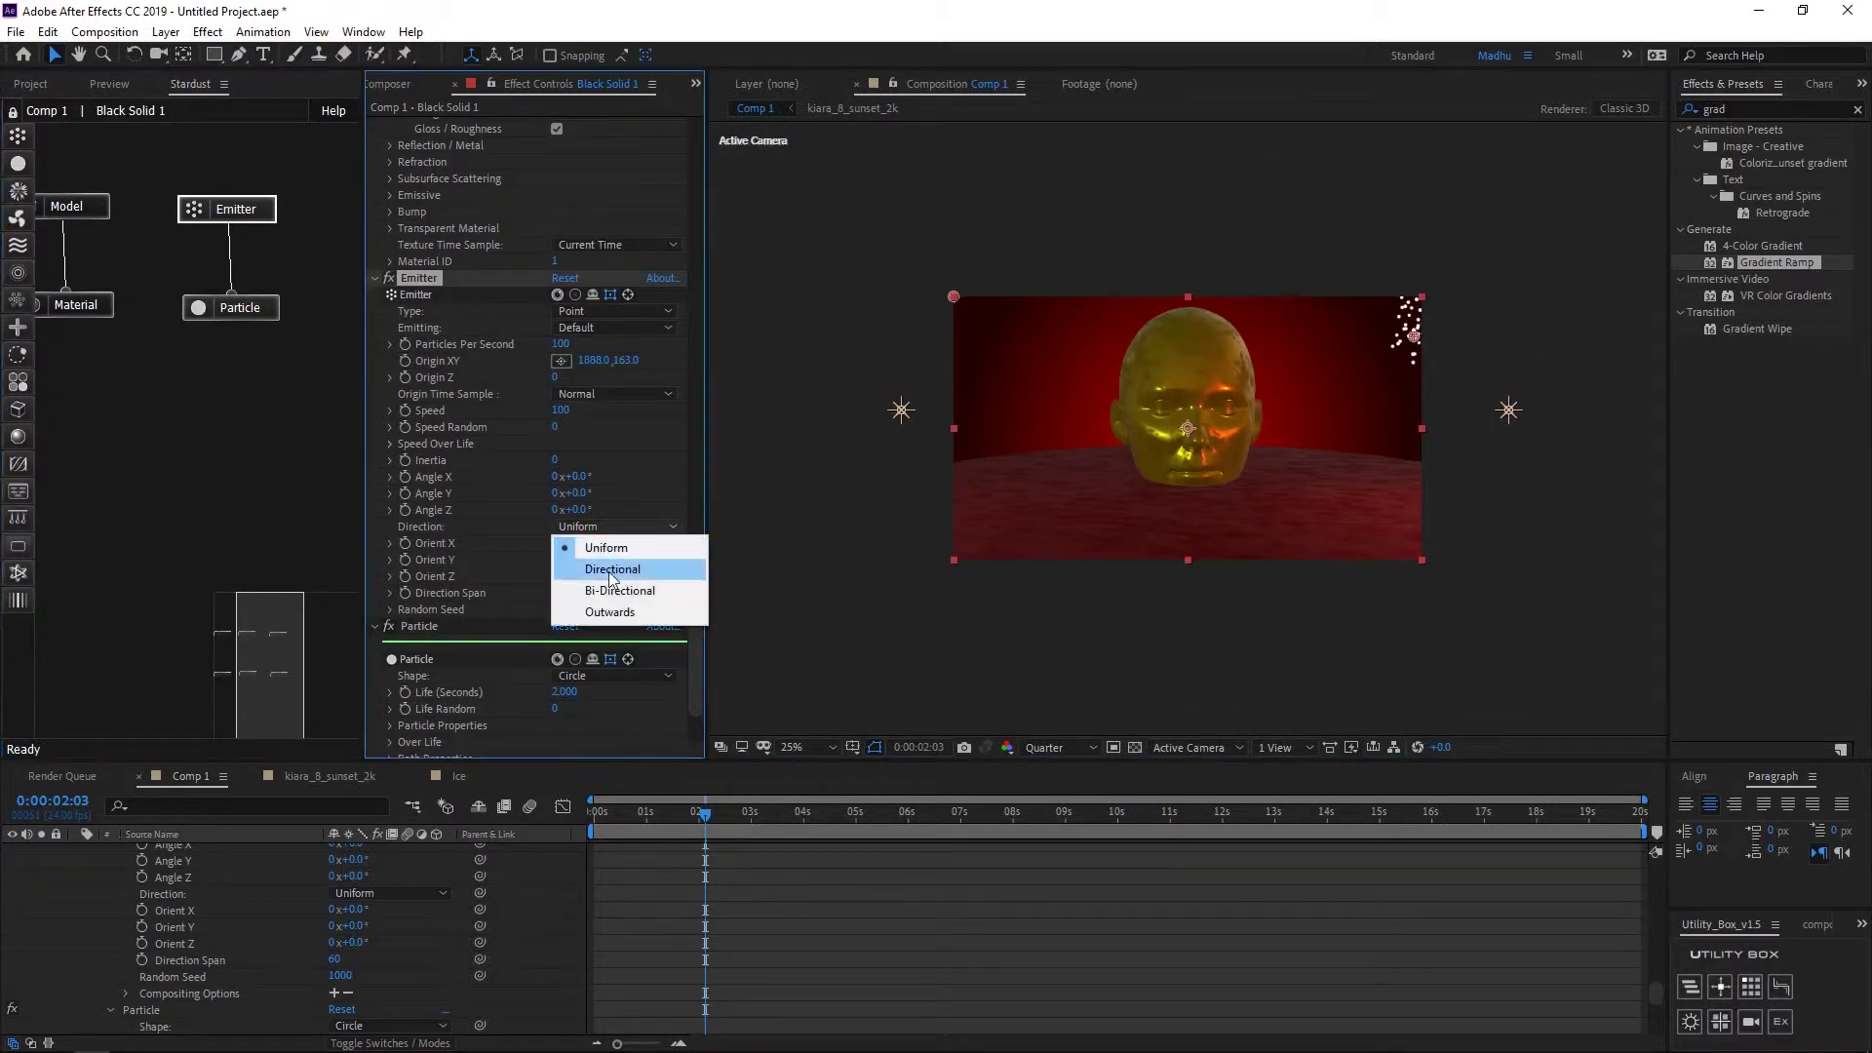
click(608, 571)
Step: Show the top and camera views together and set the emitter's Orient Y to 179° so it emits toward the head
click(1282, 748)
click(1292, 788)
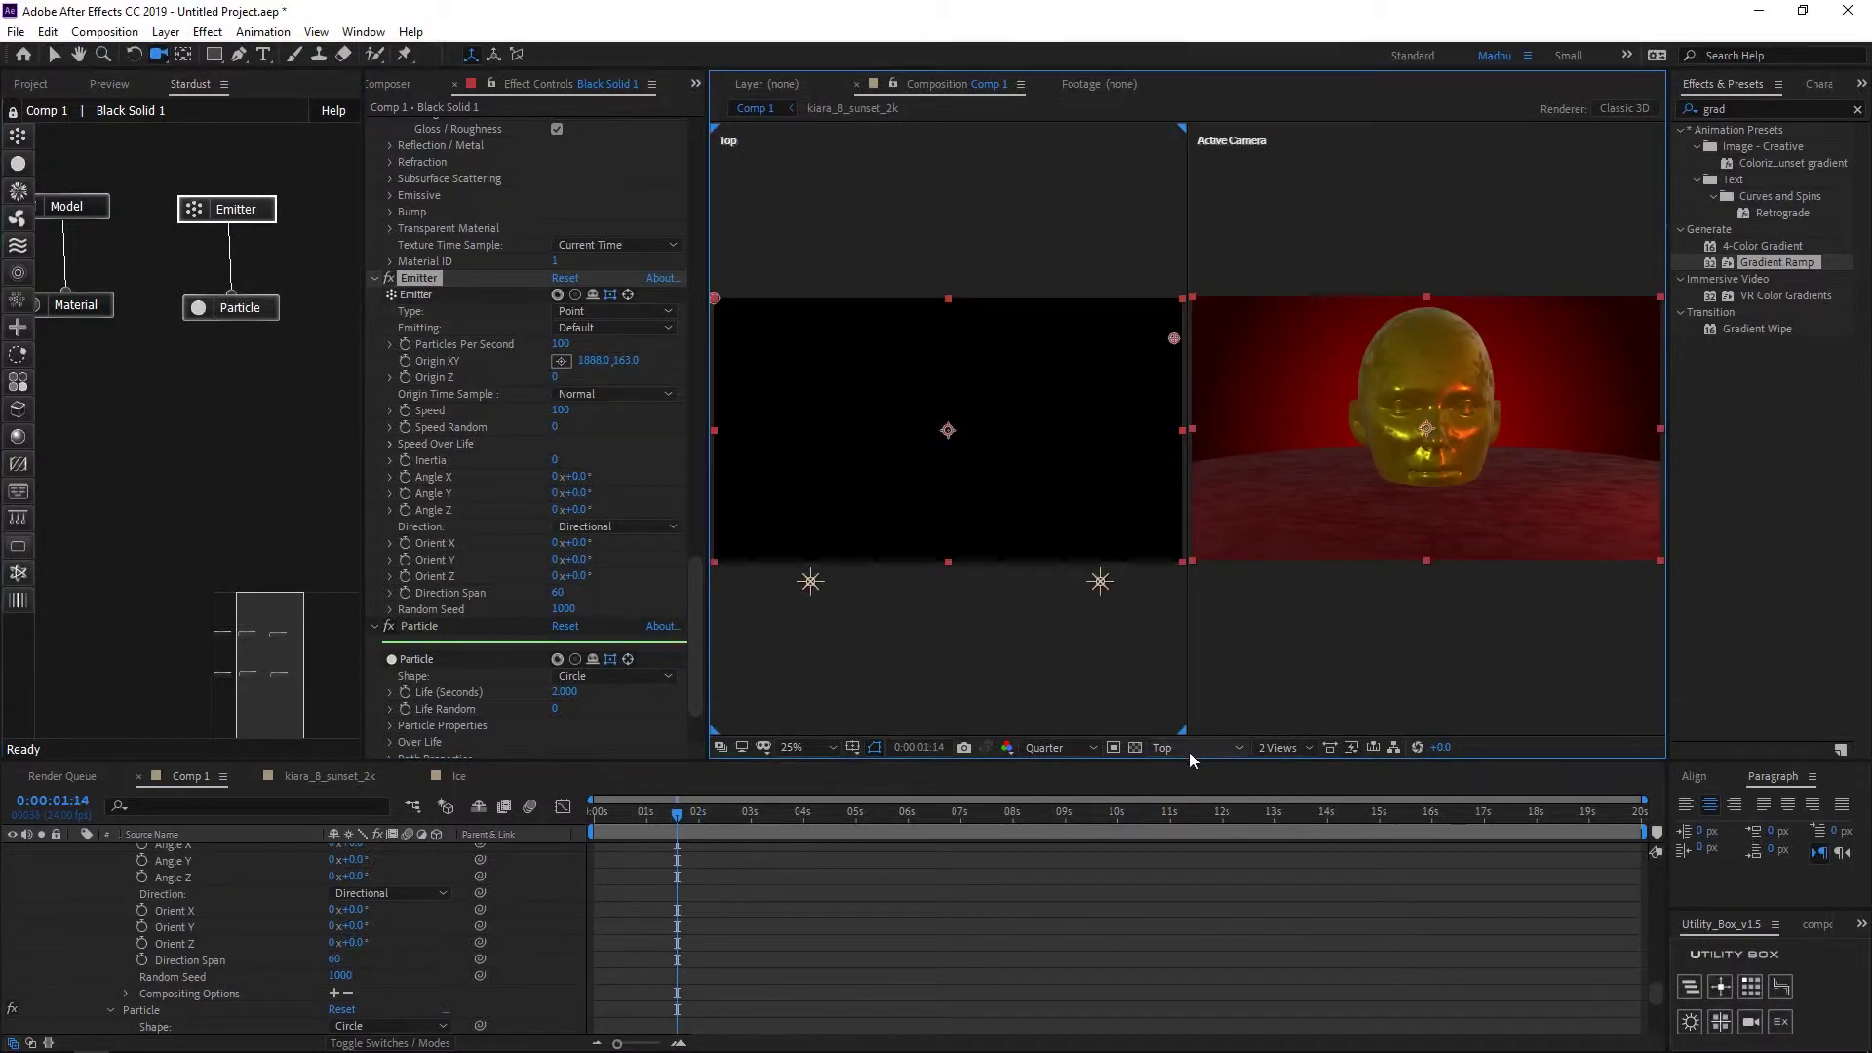
click(1194, 748)
click(1283, 747)
click(1285, 748)
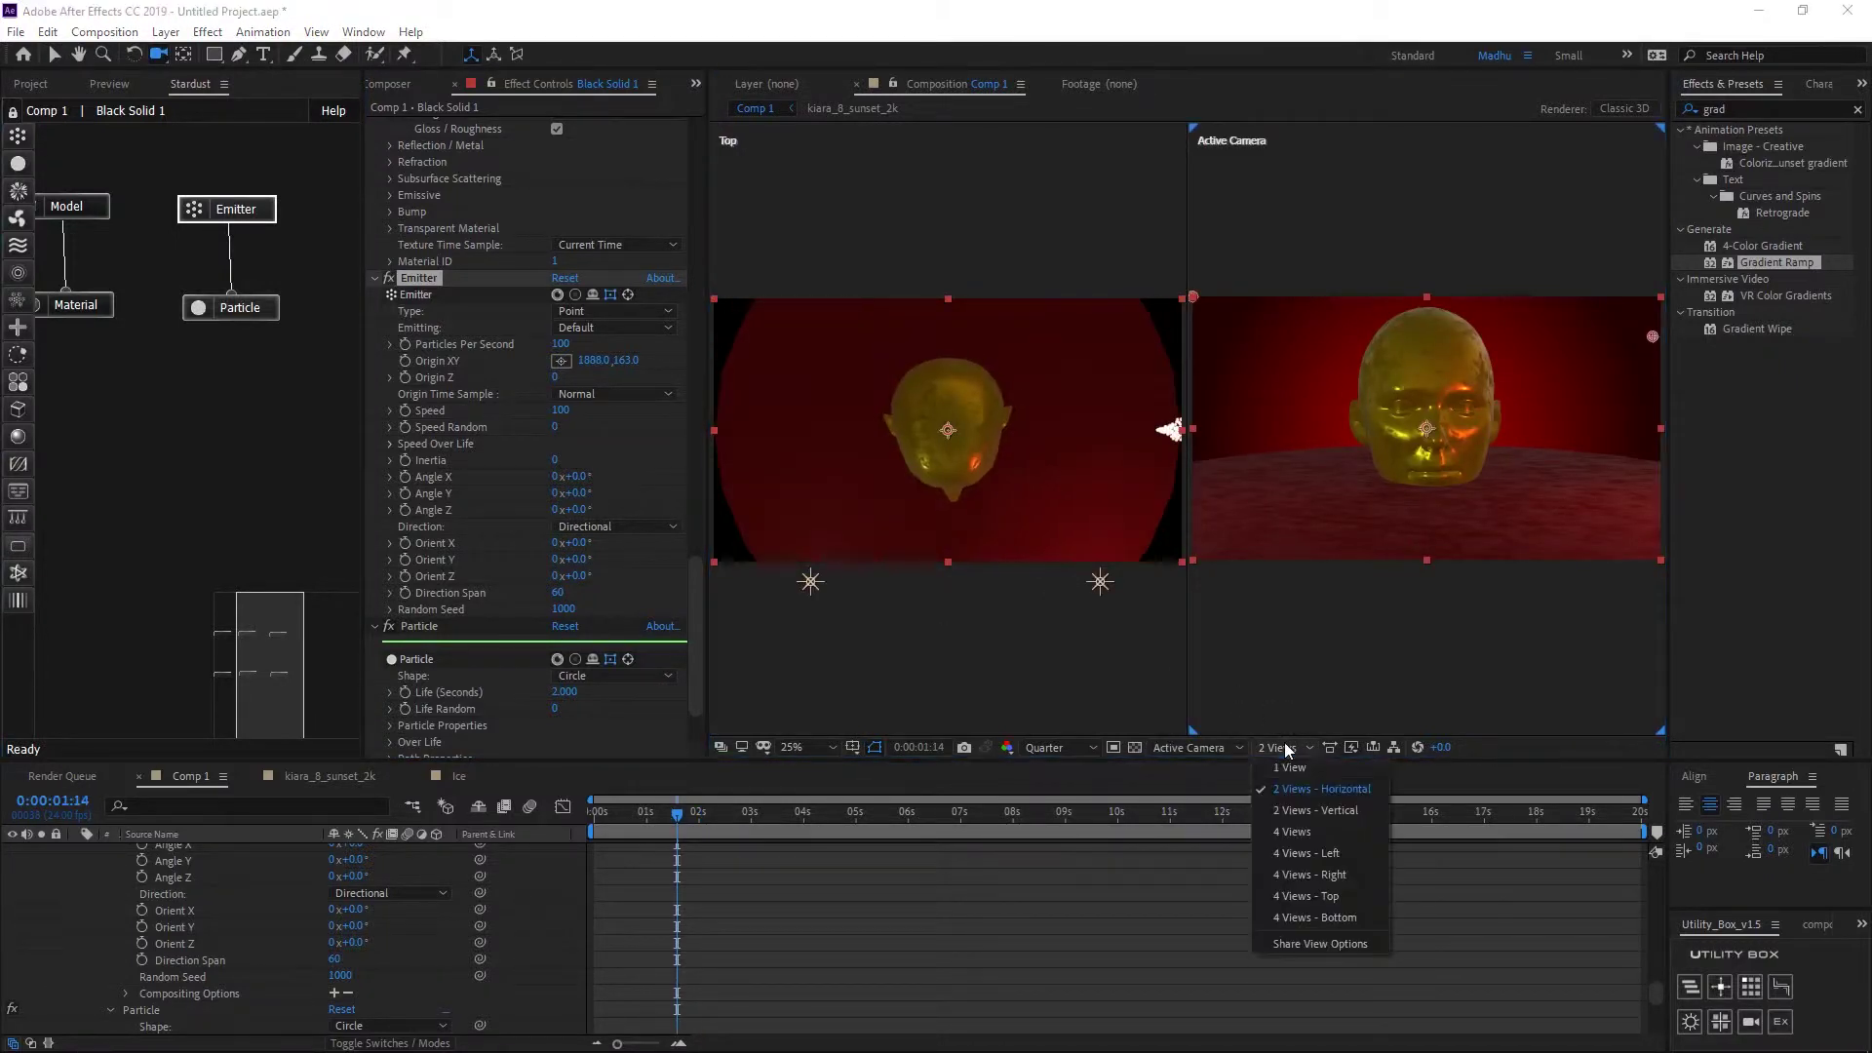
click(1112, 455)
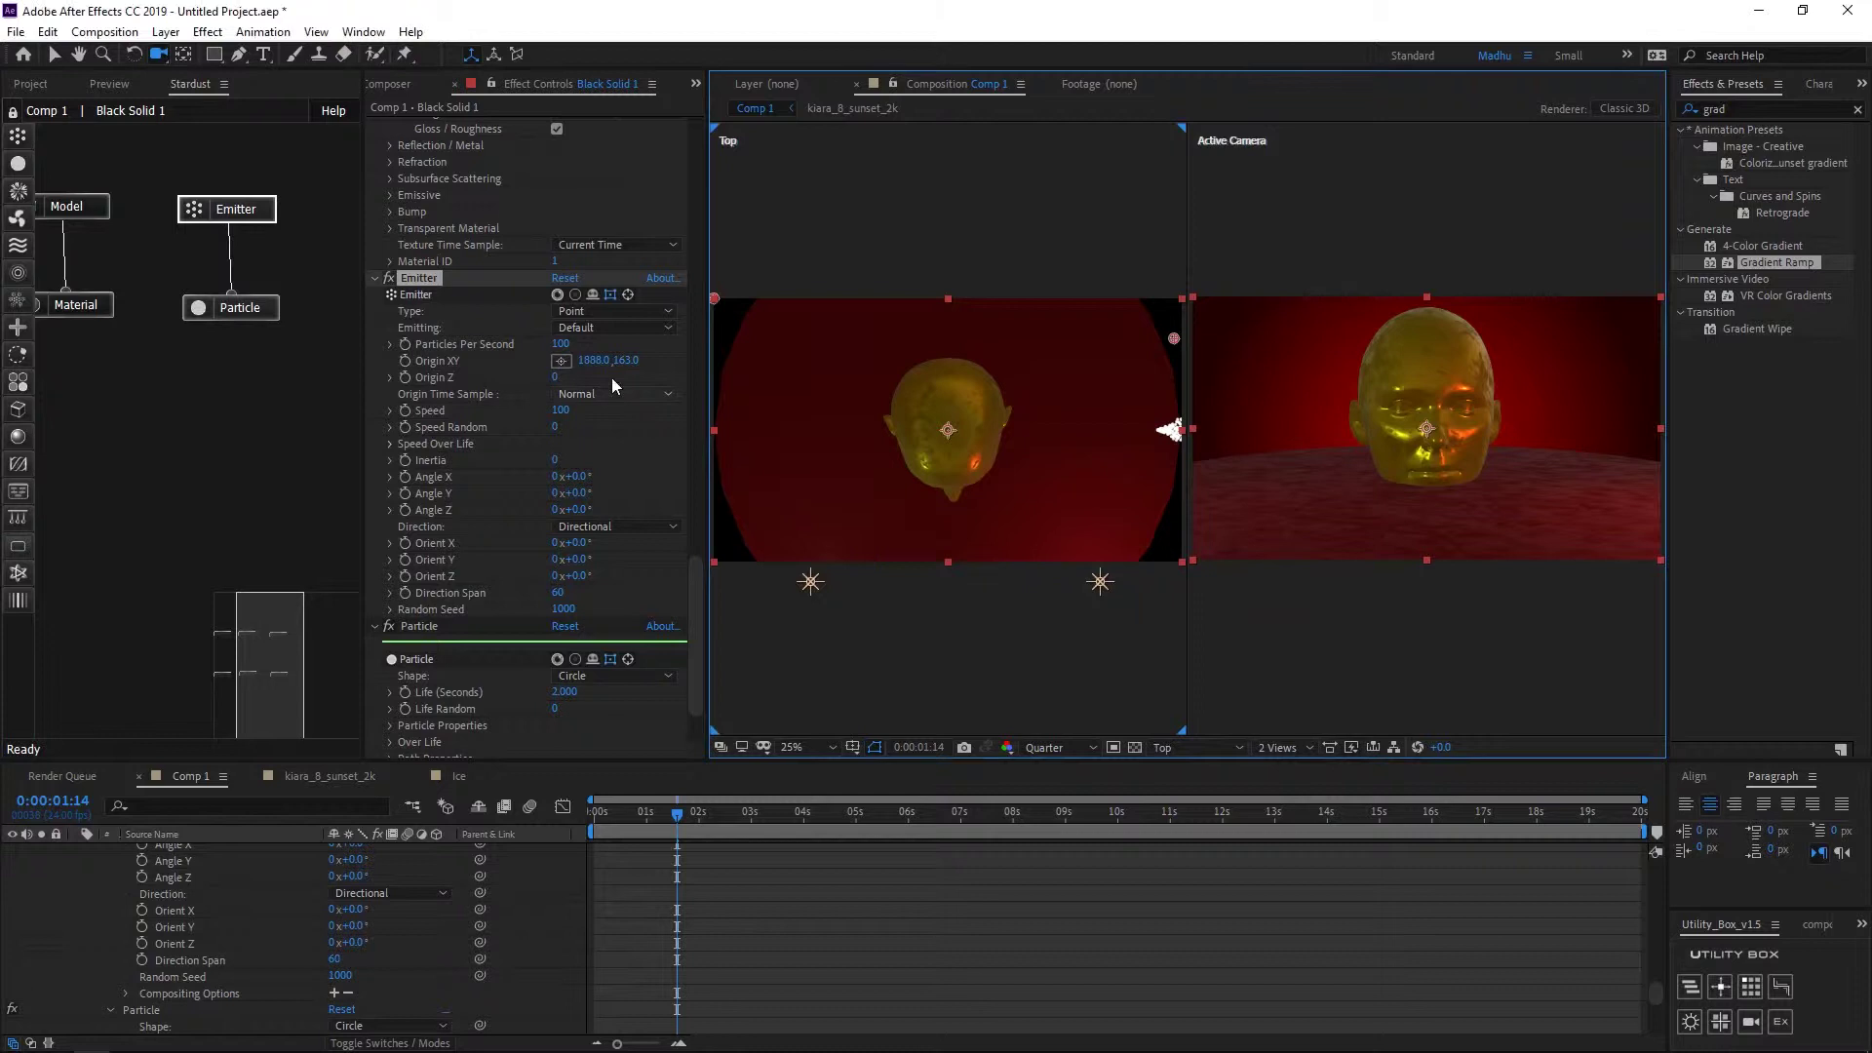
click(240, 308)
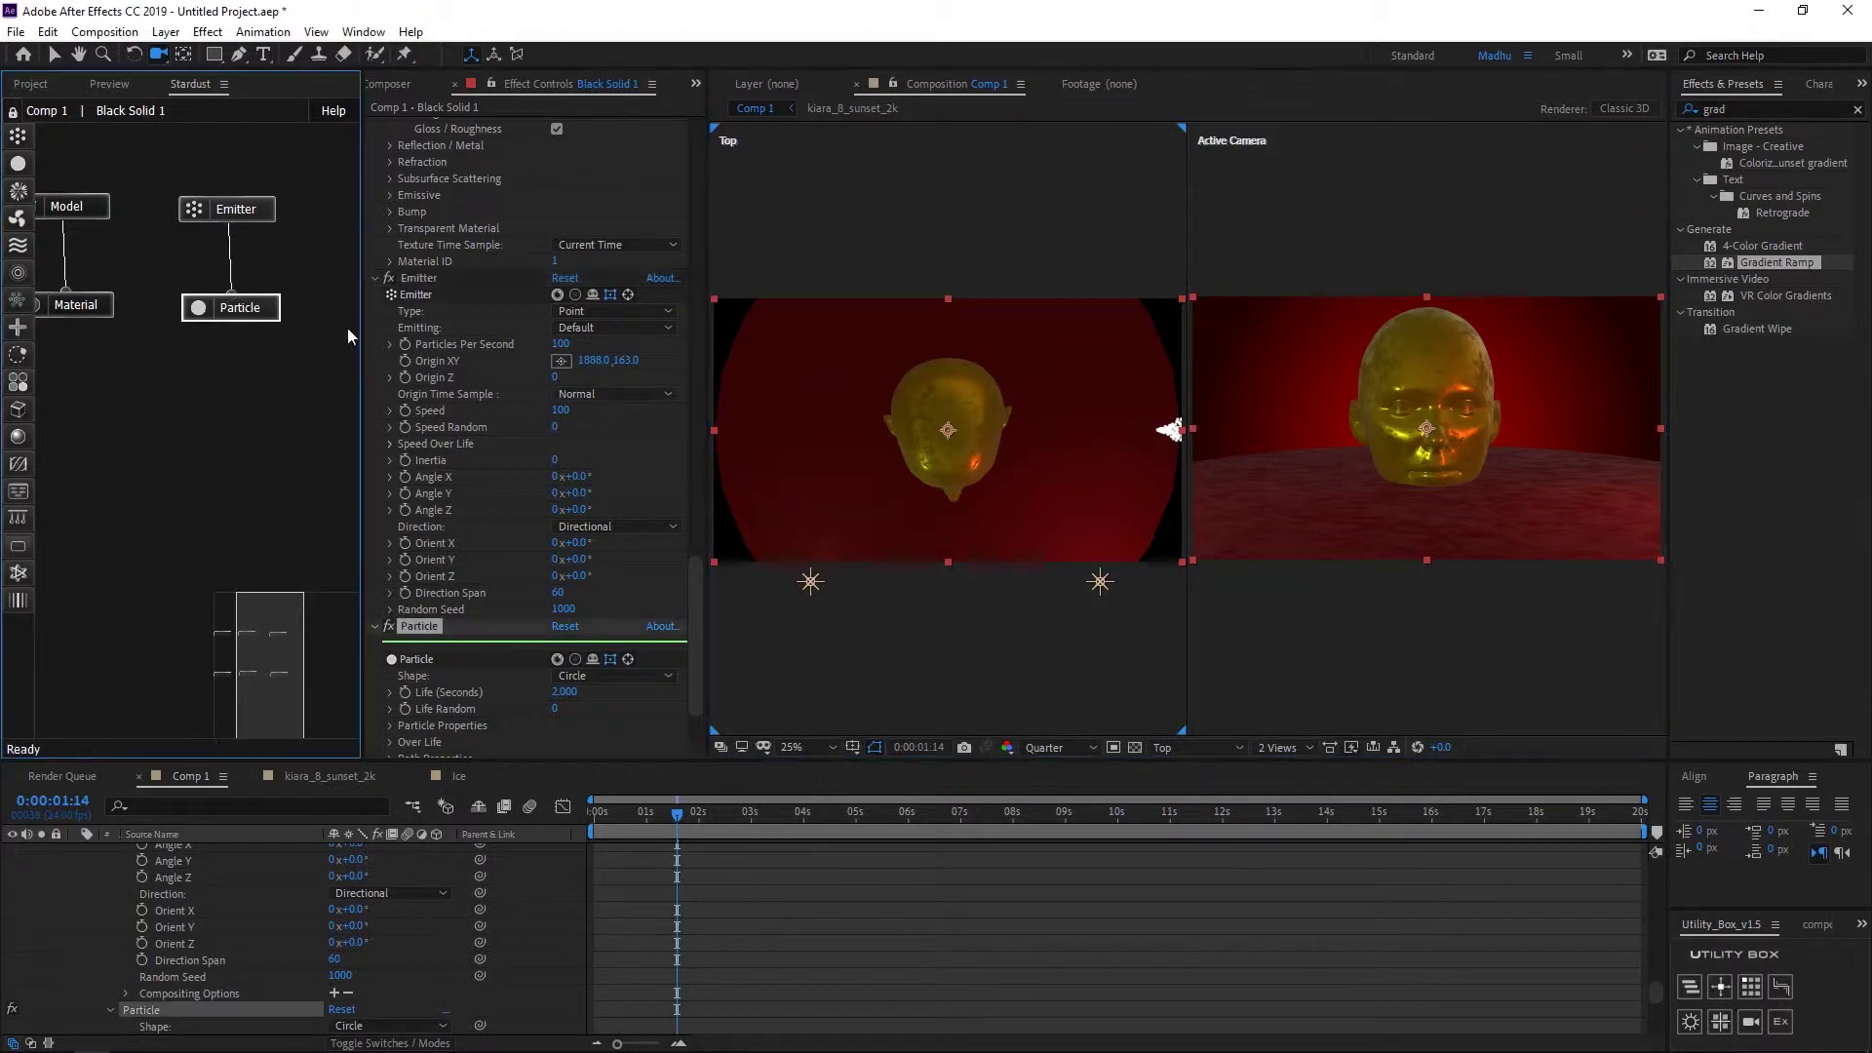
click(256, 217)
drag(579, 583, 630, 581)
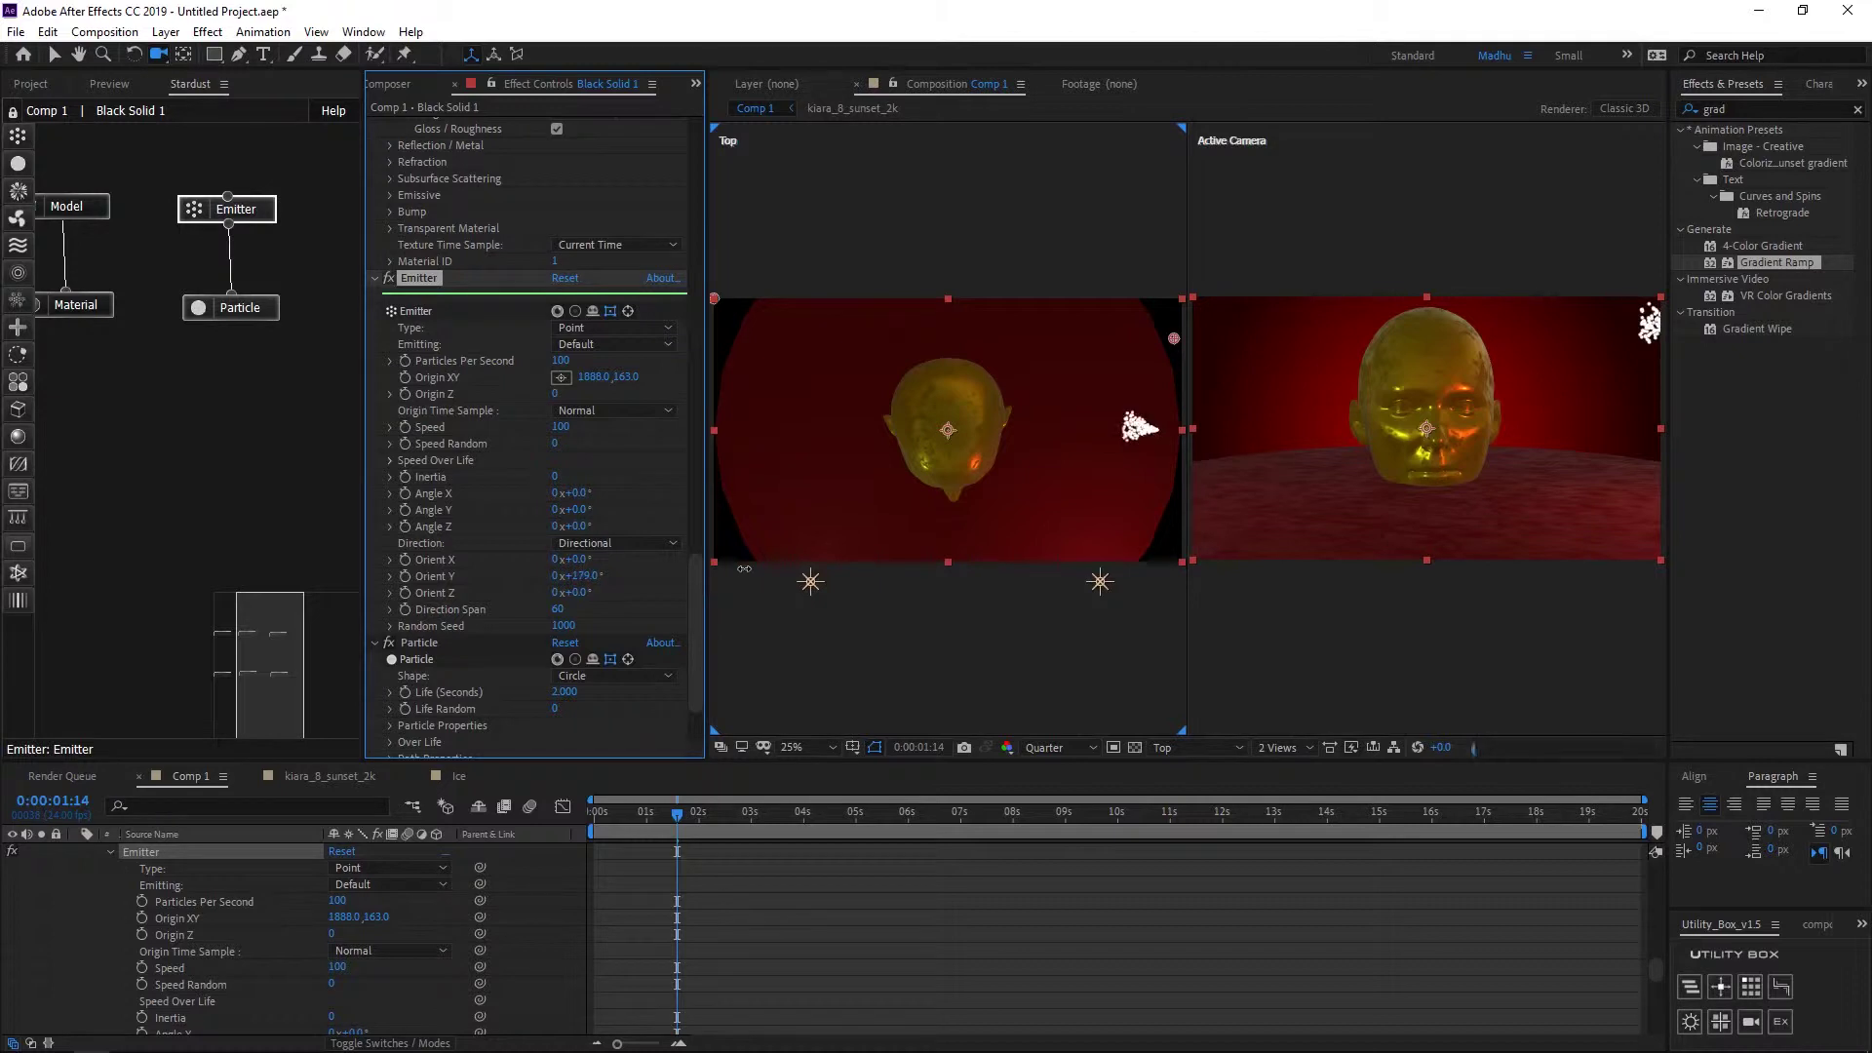
Step: Set the Particle node's Shape to Model and connect a new Model node below it
click(265, 314)
click(604, 589)
click(585, 712)
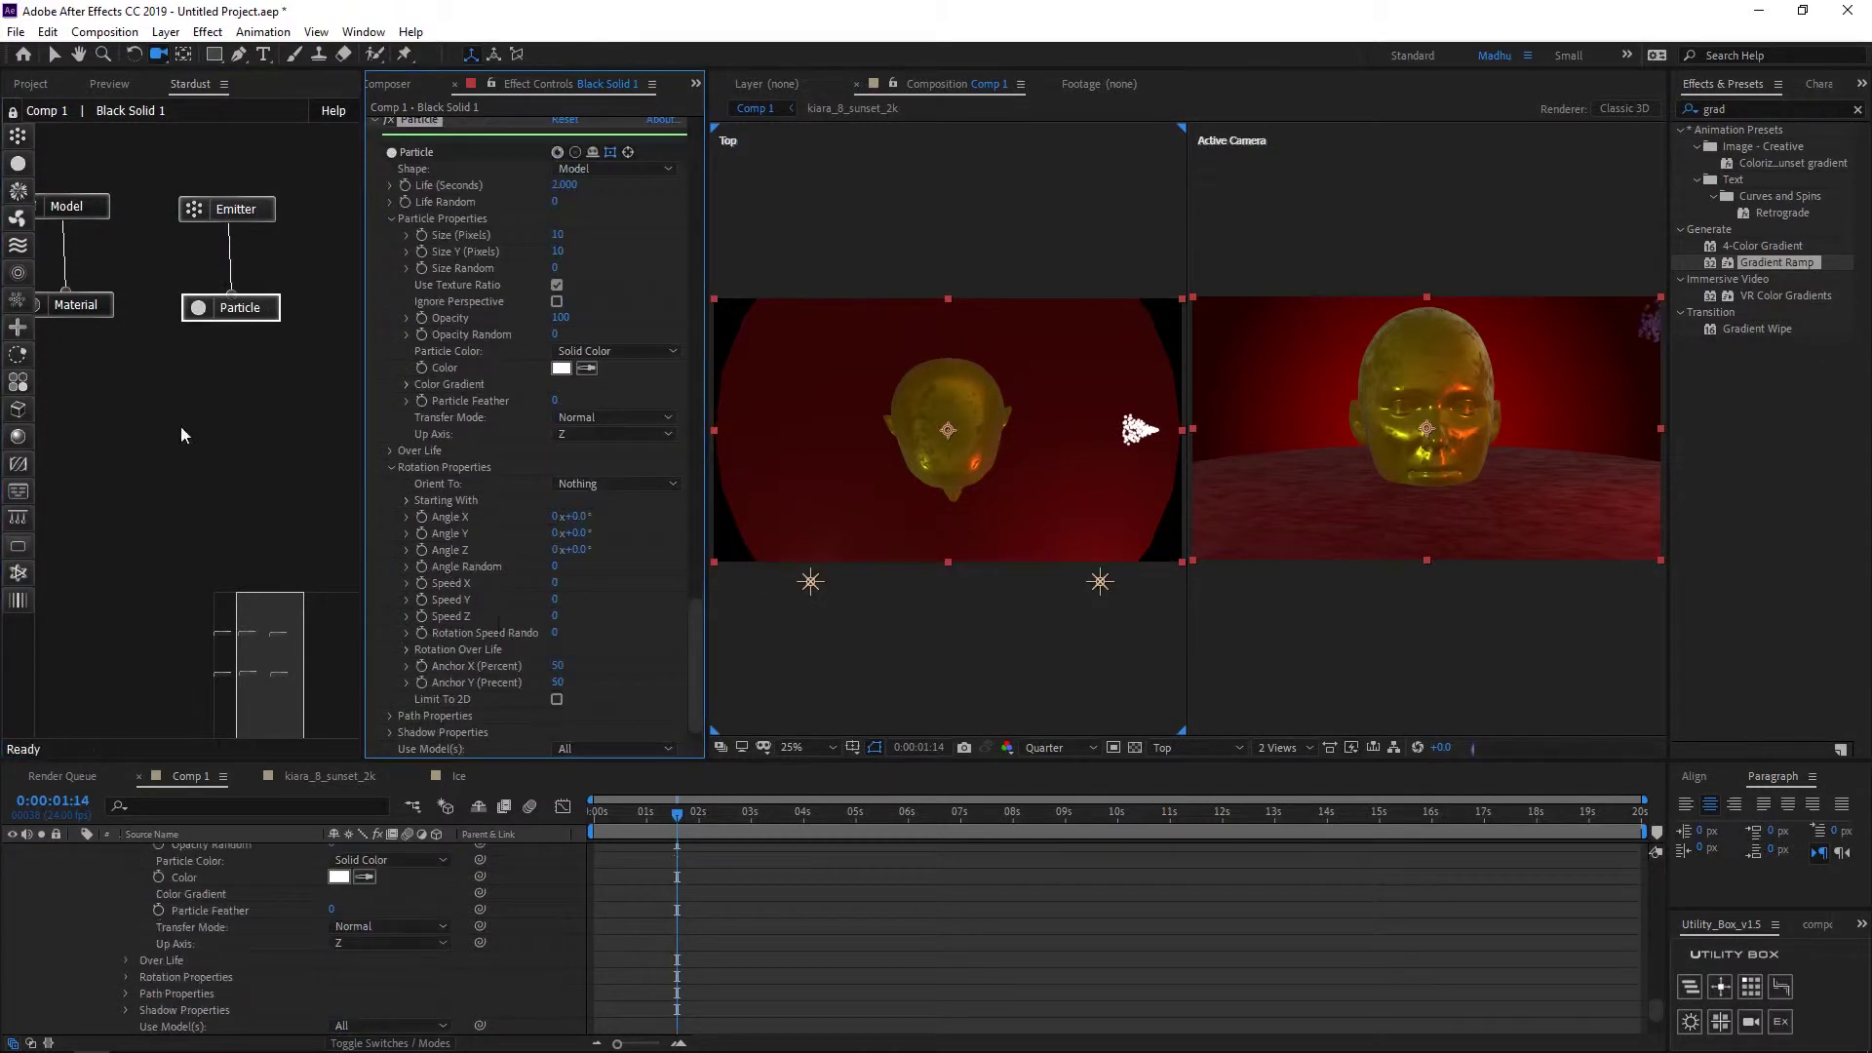
mouse_move(15, 413)
mouse_down()
mouse_move(259, 395)
mouse_move(234, 394)
mouse_move(258, 316)
mouse_up()
click(268, 394)
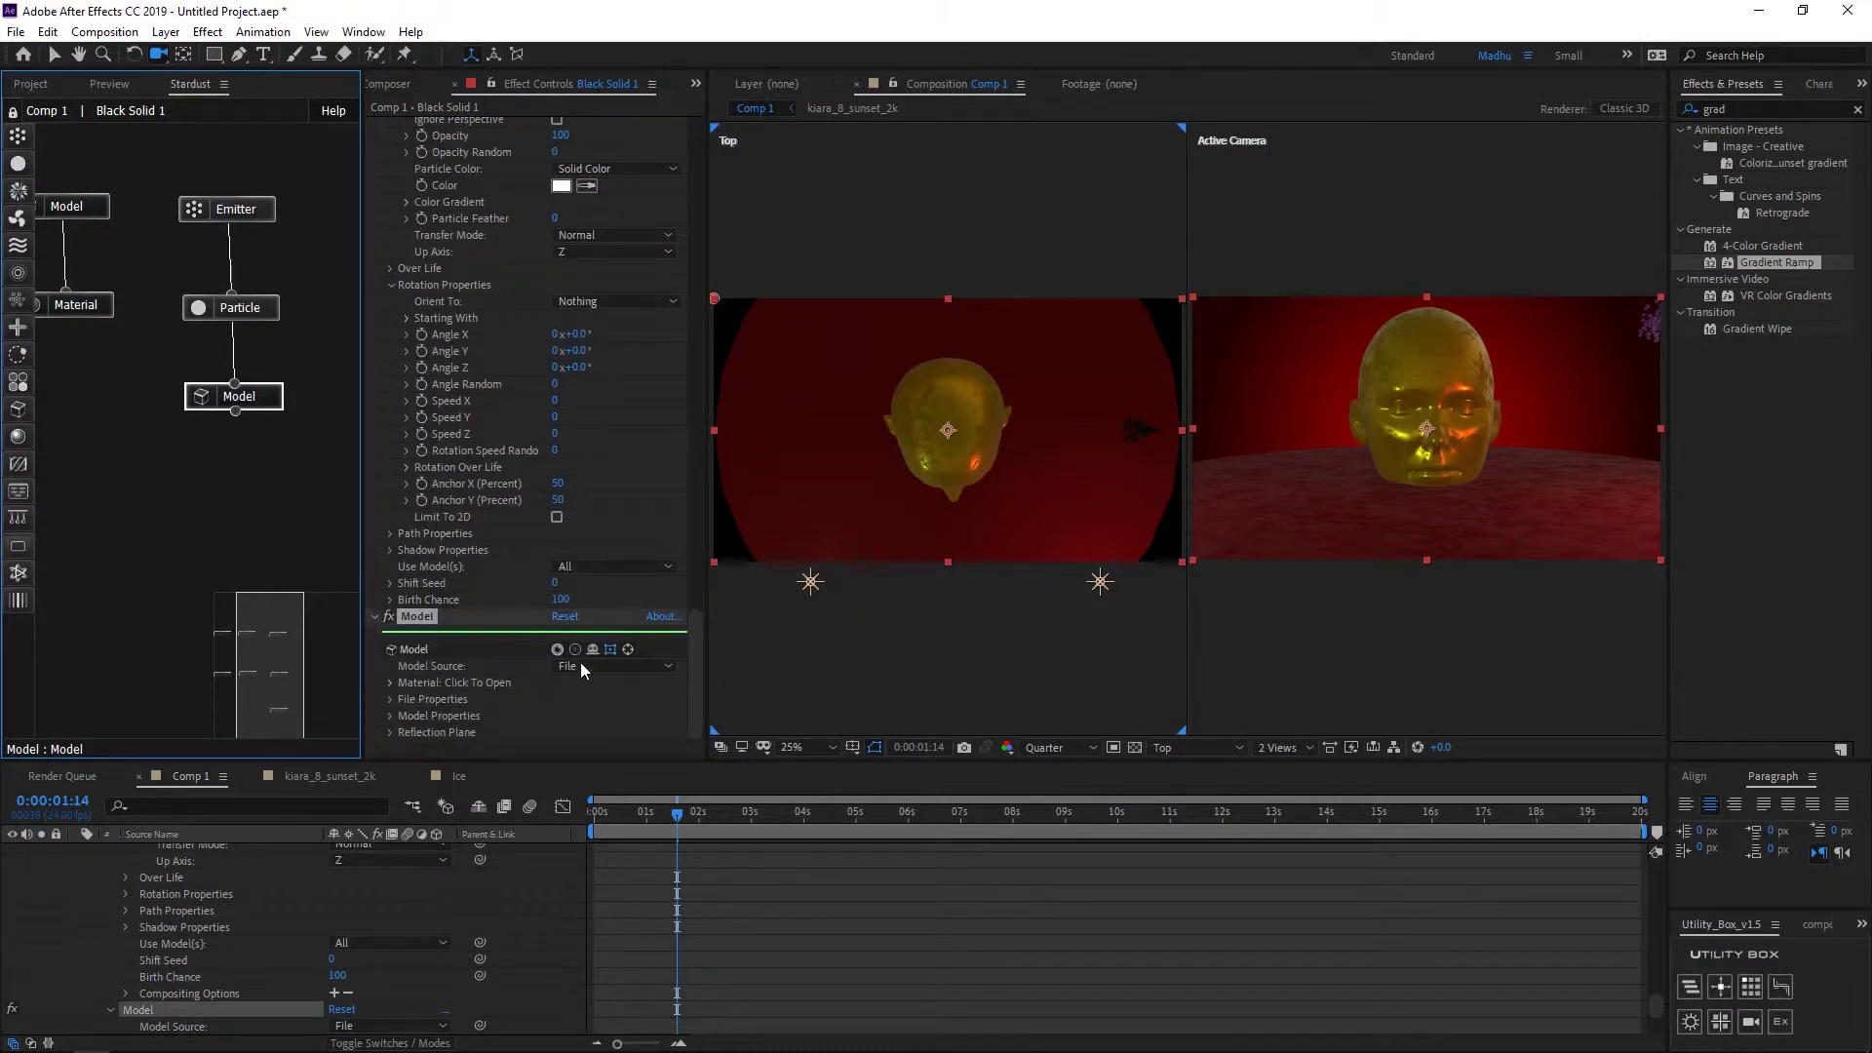
Step: Make the new Model node a Primitive sphere with 12 segments in both X and Y
click(581, 664)
click(585, 702)
click(560, 617)
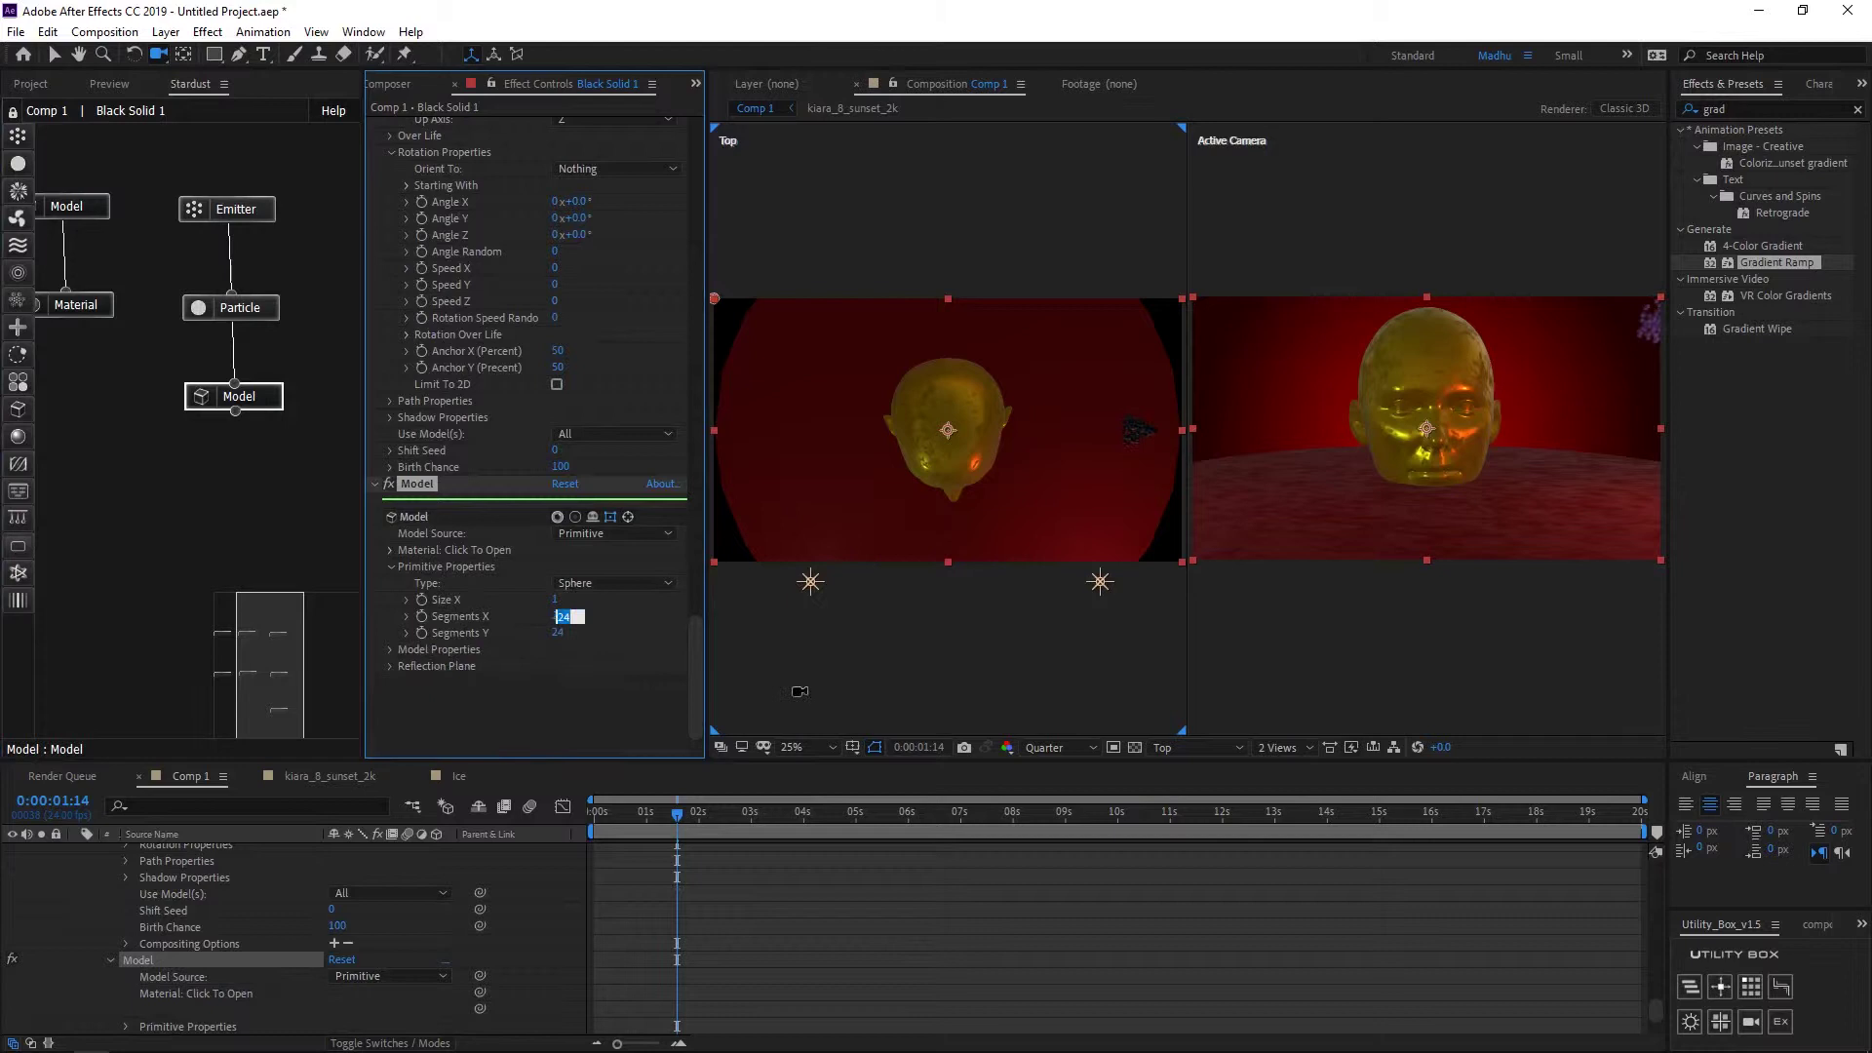
text(12)
key(Tab)
drag(258, 402, 247, 396)
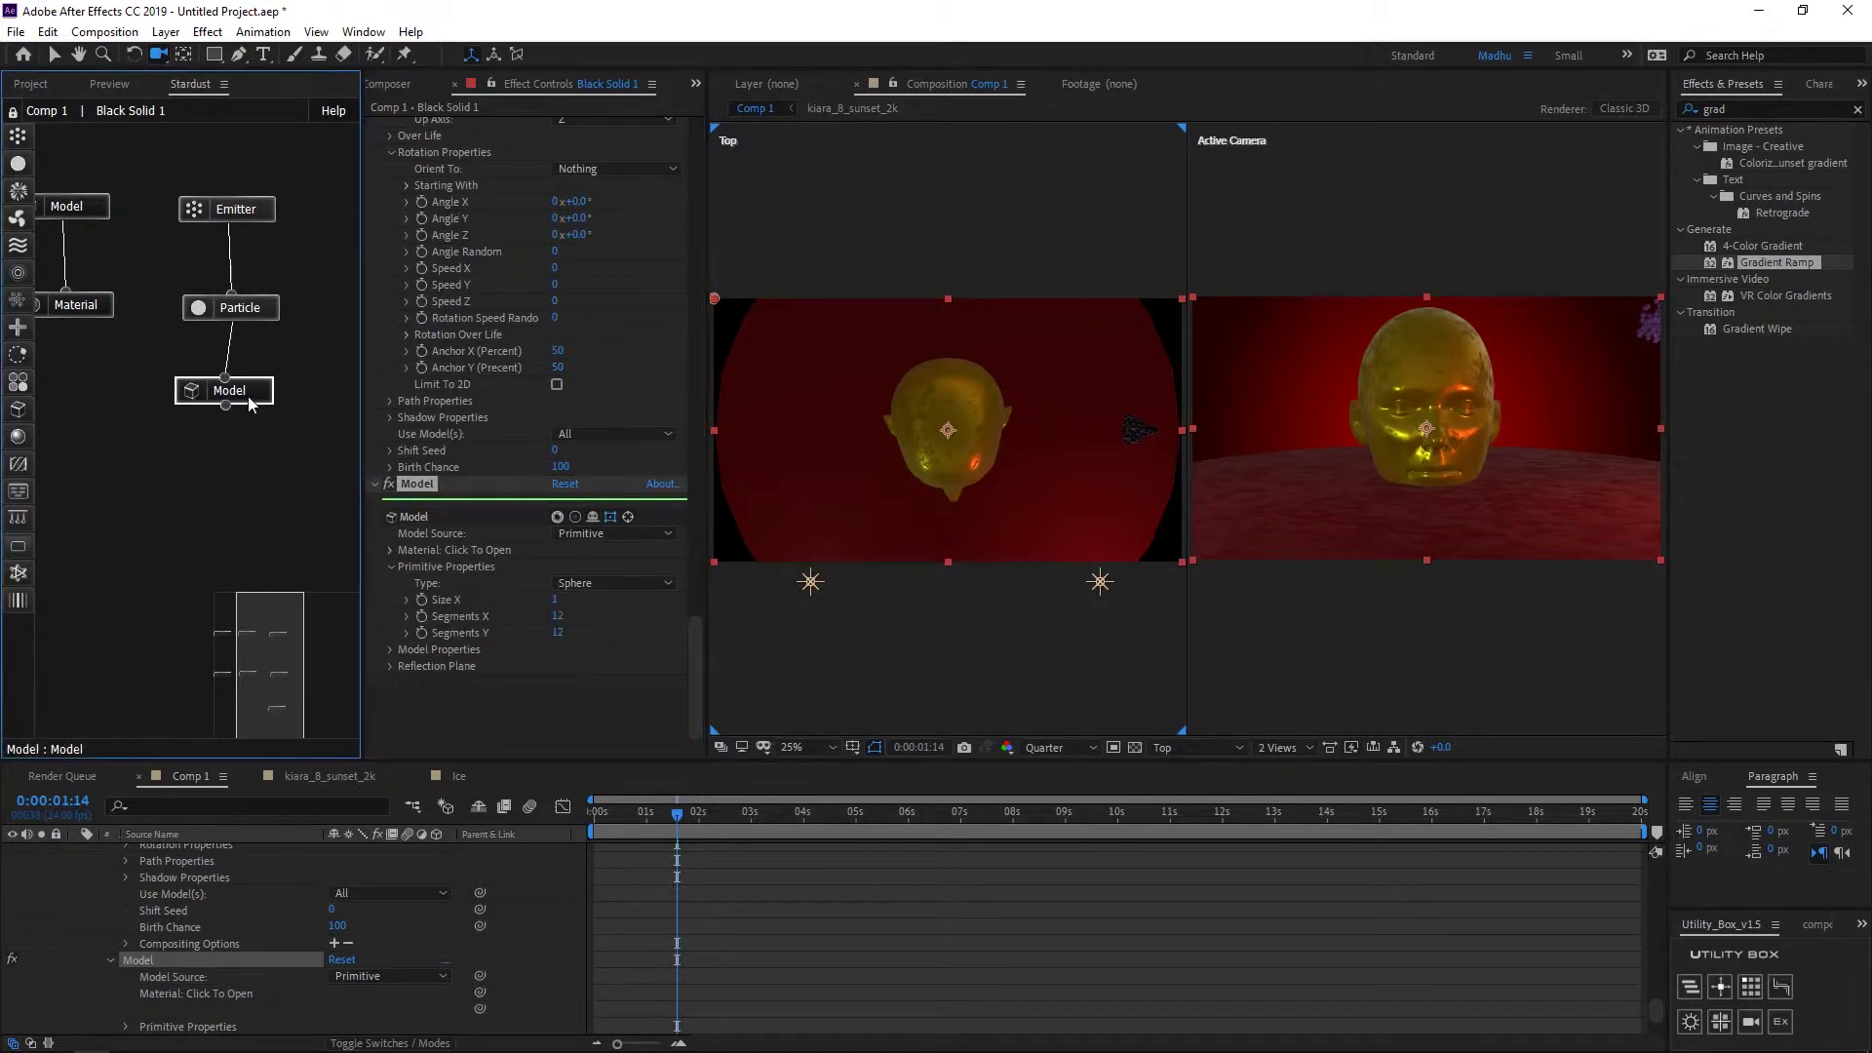
Step: Set the Particle Color to Random From Gradient and apply the Color 06 gradient preset
click(261, 312)
click(626, 359)
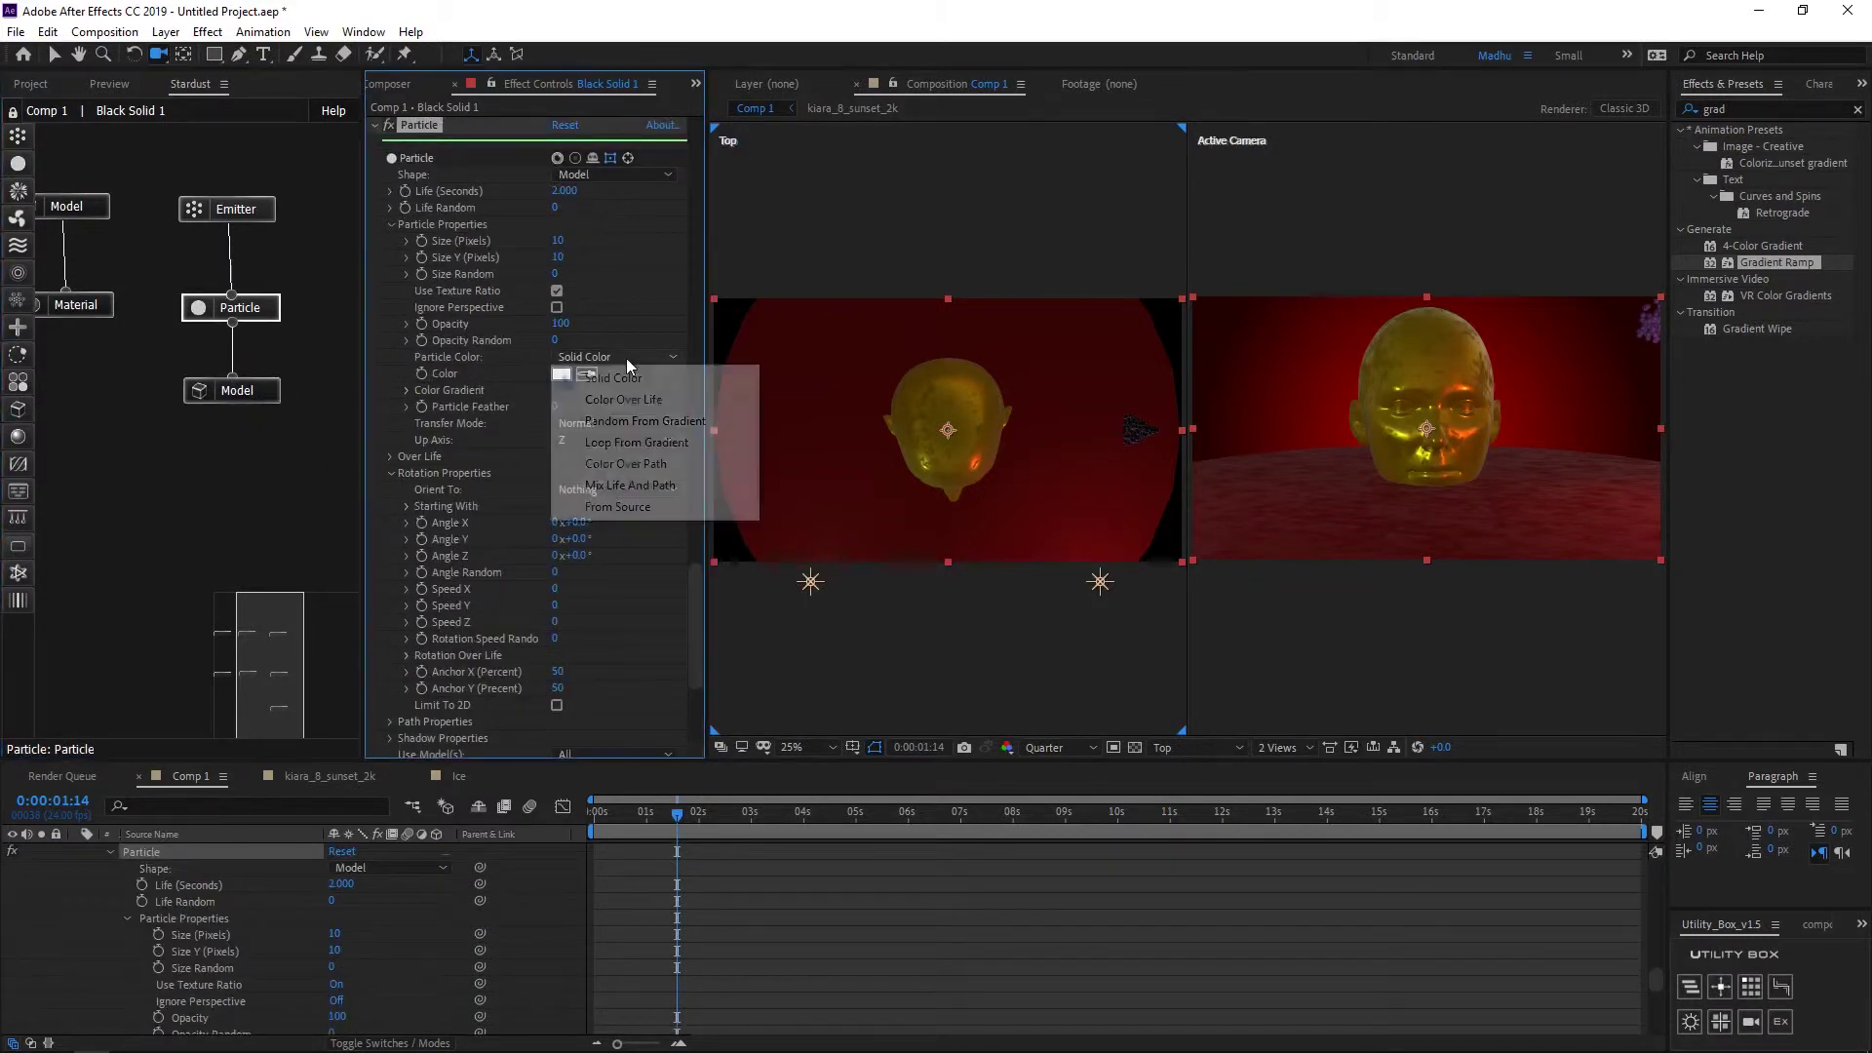
click(614, 422)
click(406, 389)
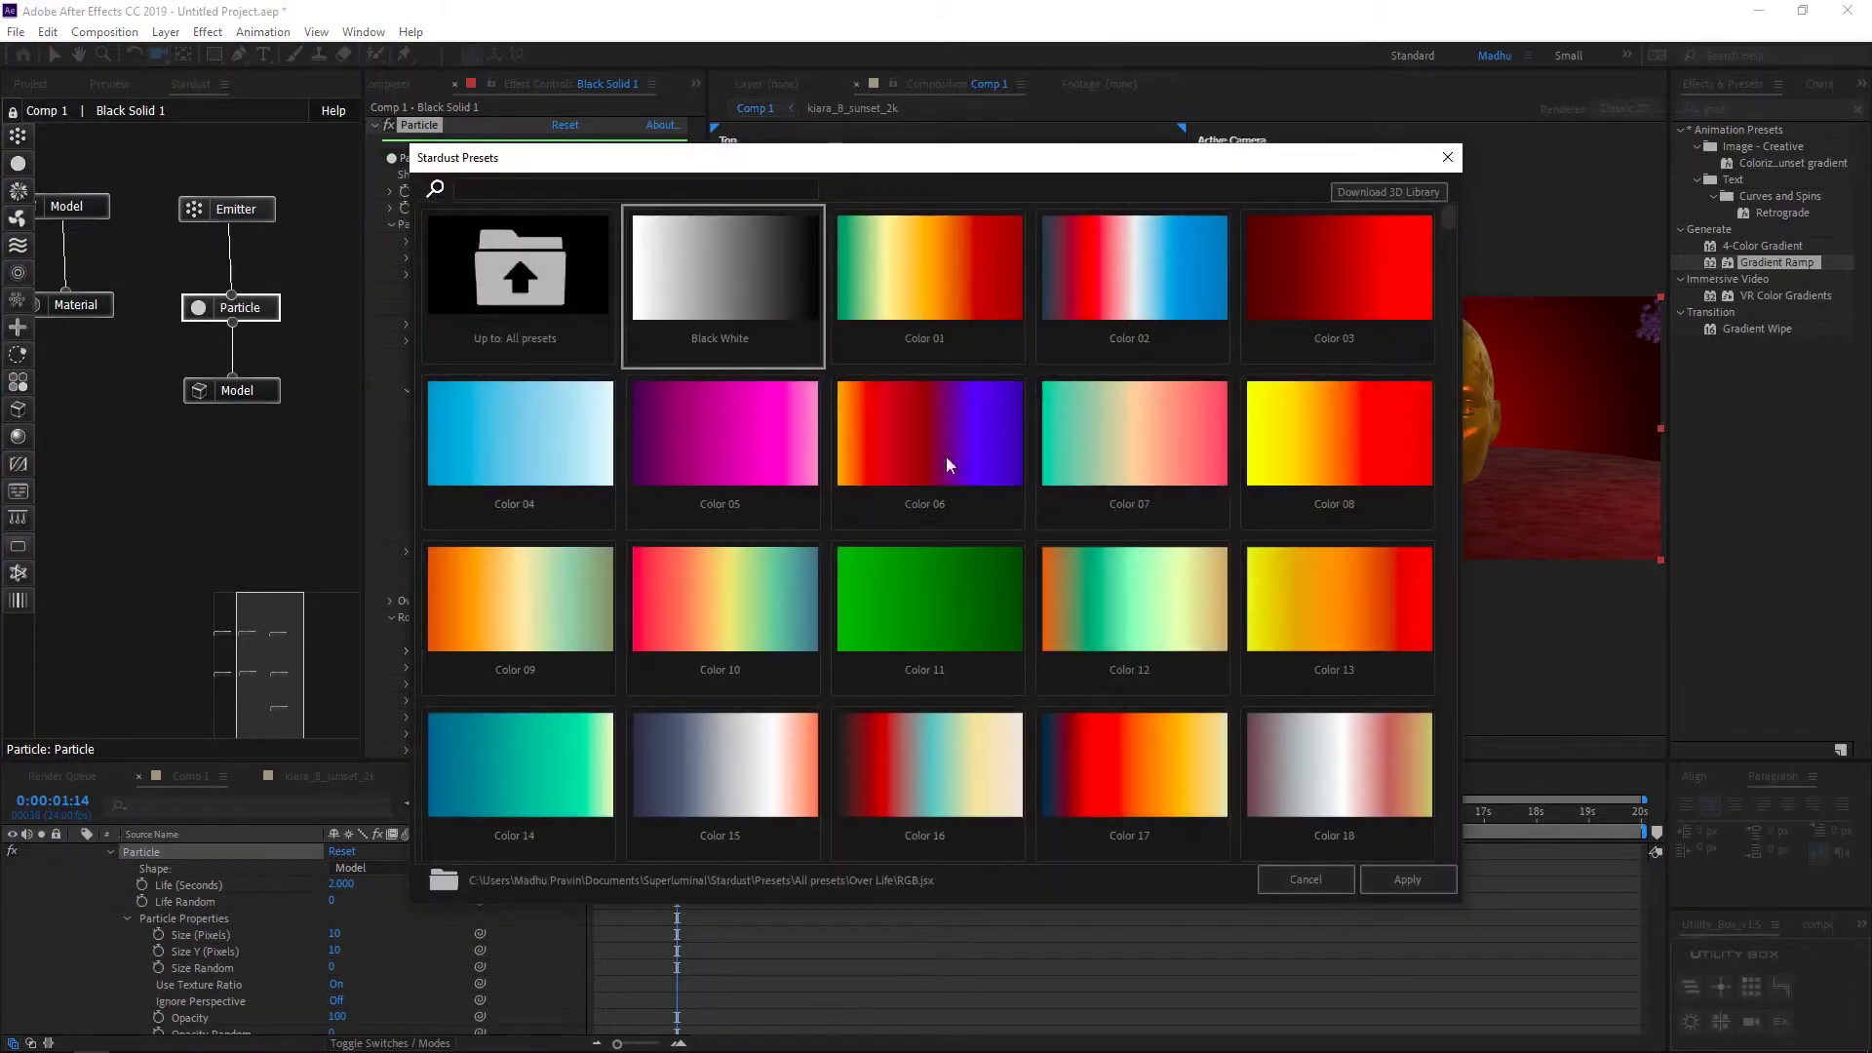
click(932, 460)
click(1377, 882)
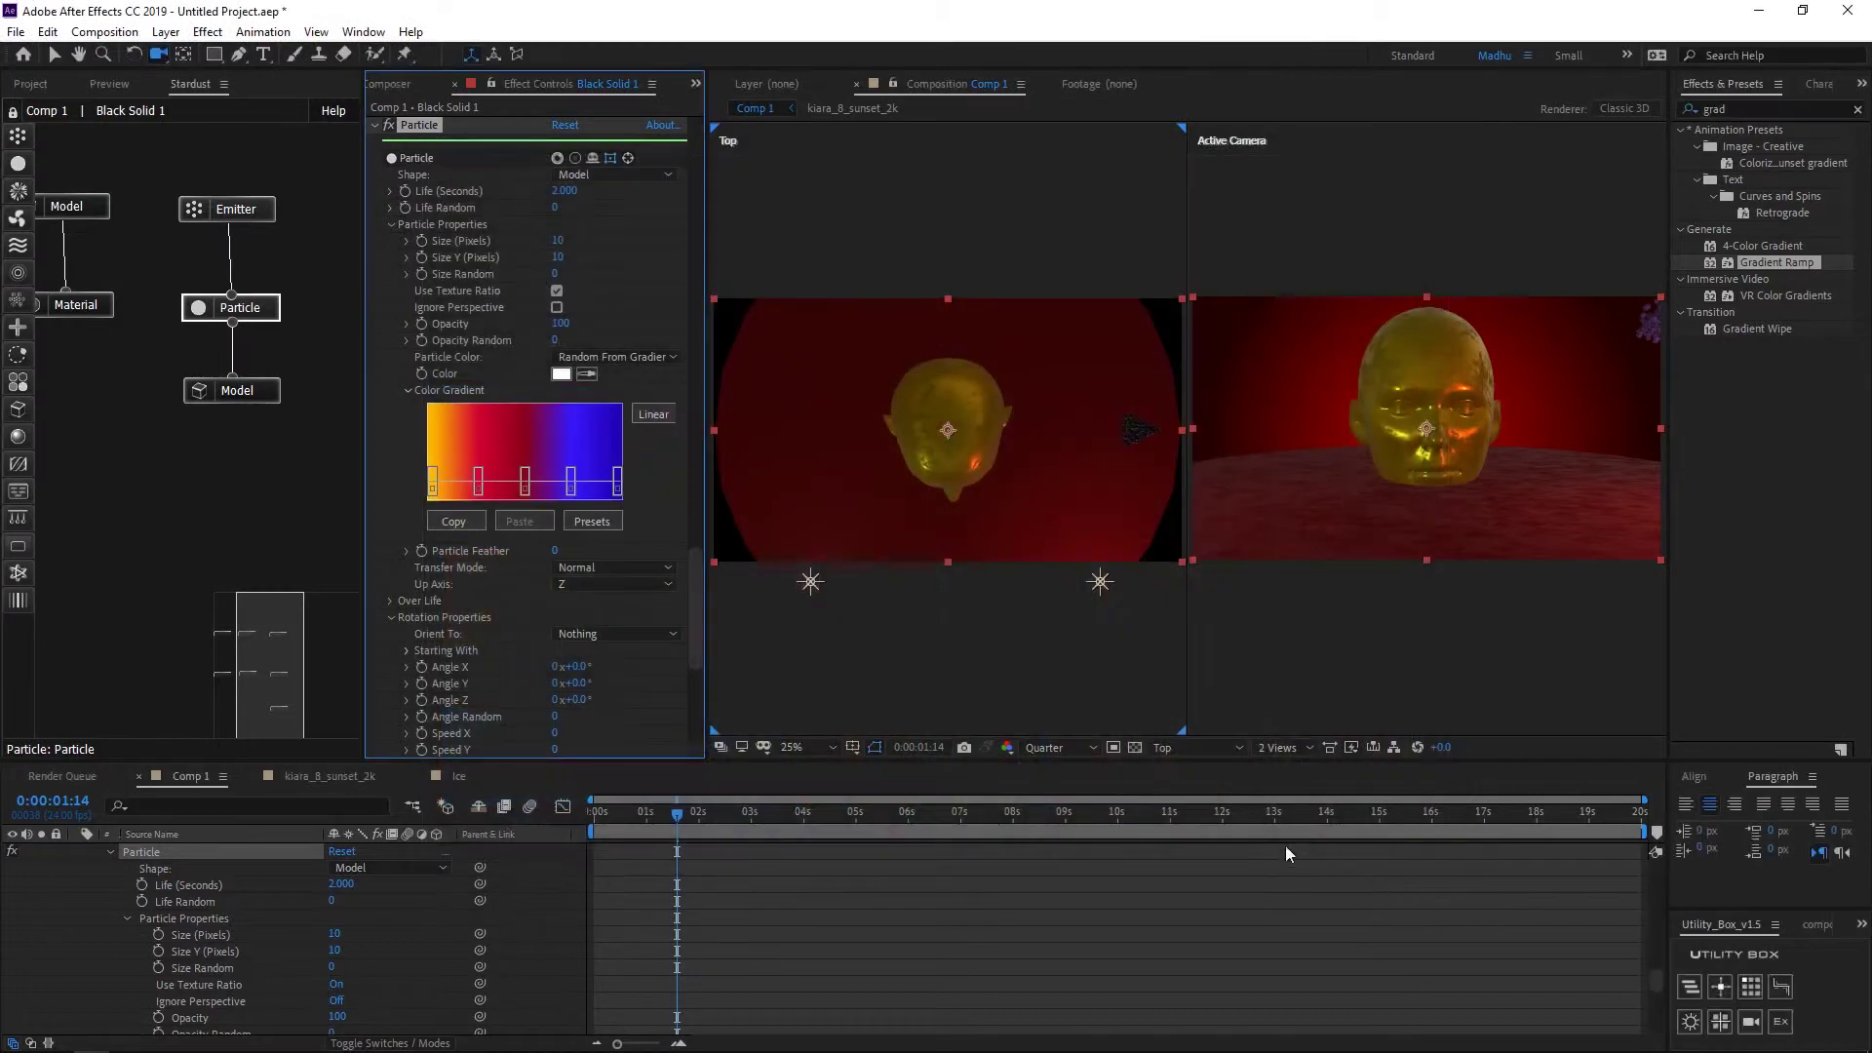
Step: Connect a new Material node below the sphere Model node and expand its Diffuse settings
drag(18, 436, 252, 472)
click(239, 392)
scroll(400, 507, down, 4)
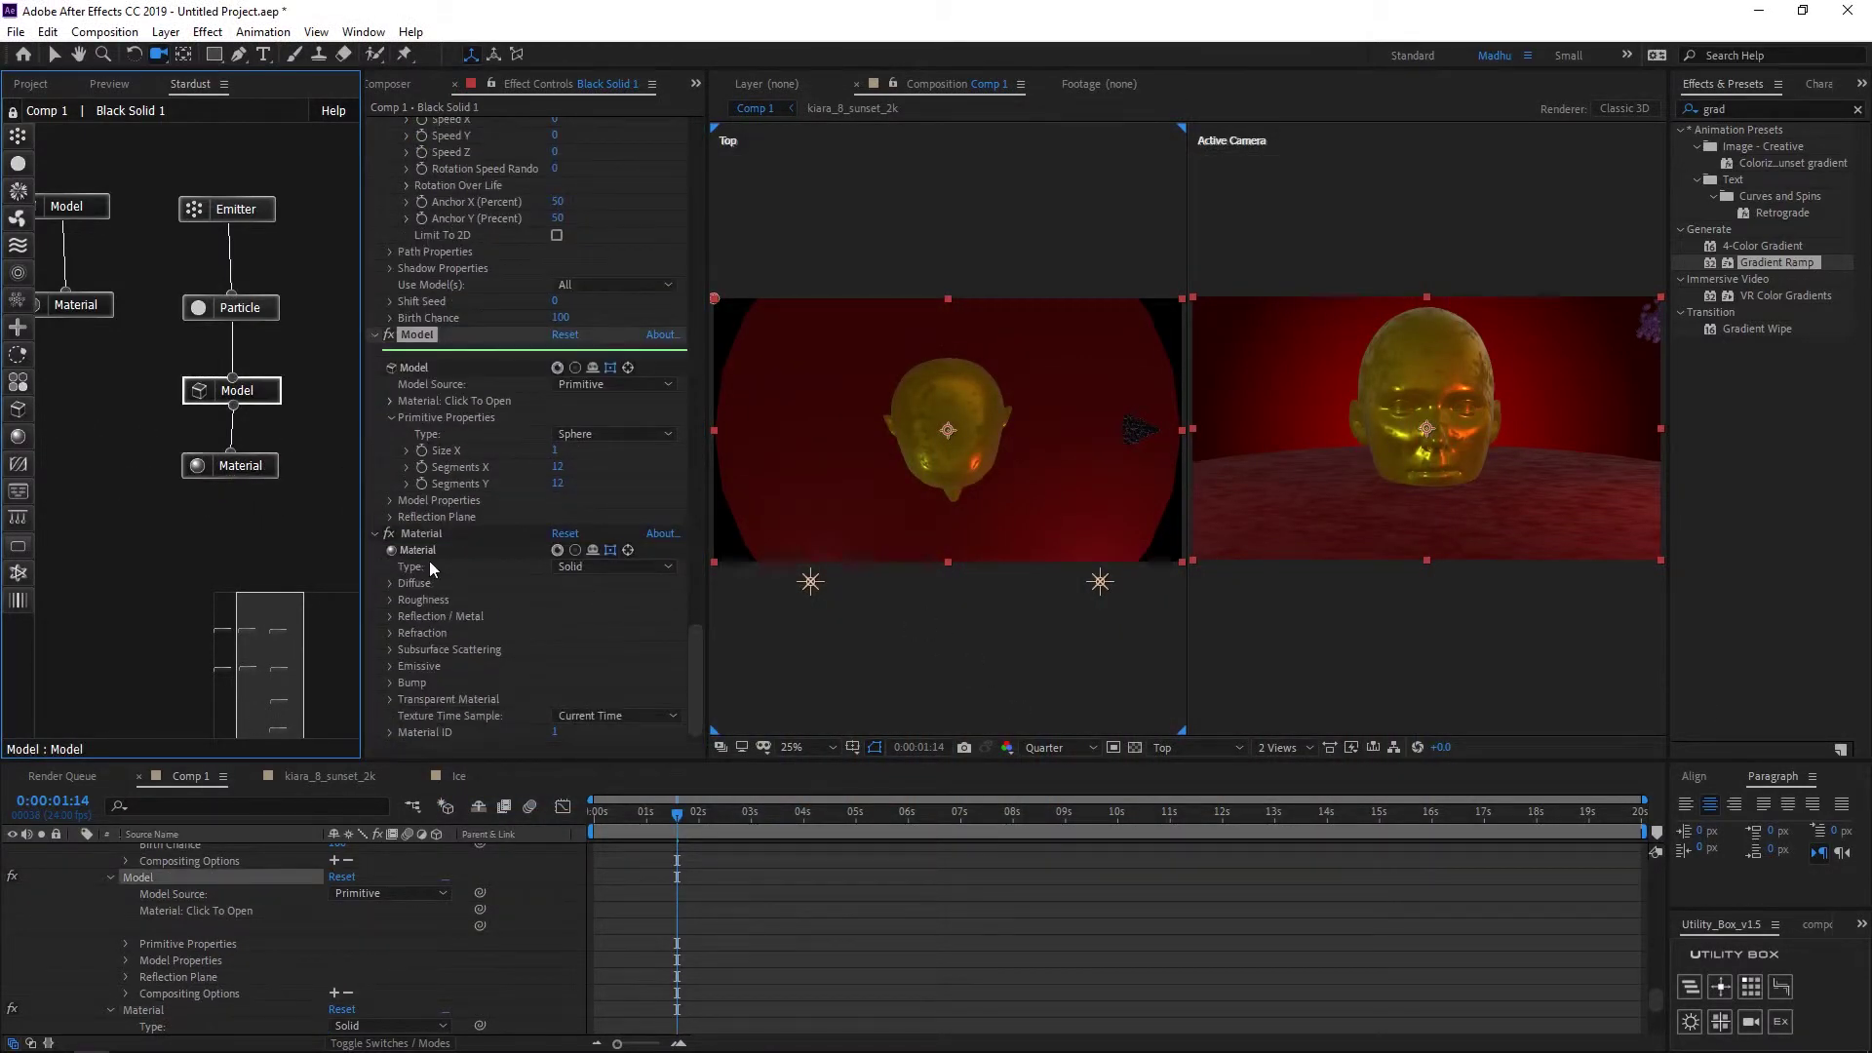
click(390, 566)
click(234, 465)
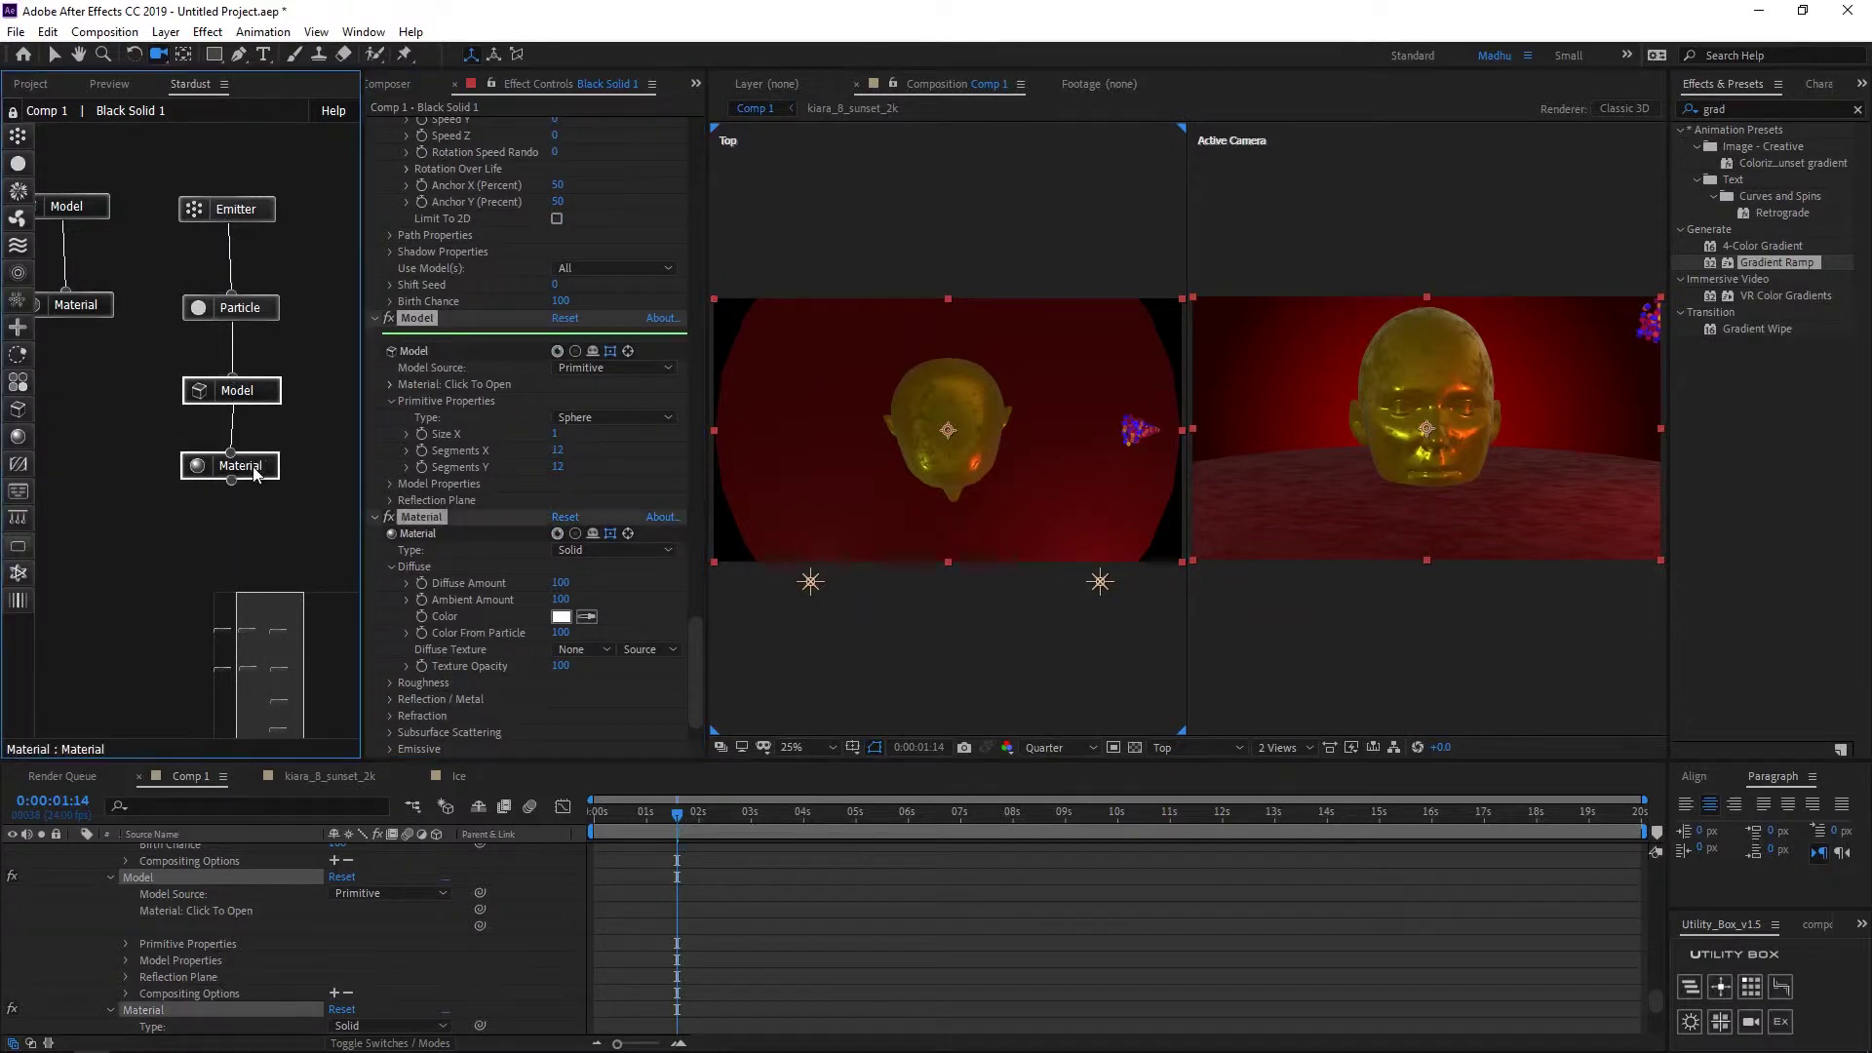
Step: Save the project to the Desktop as Stardust
key(ctrl+s)
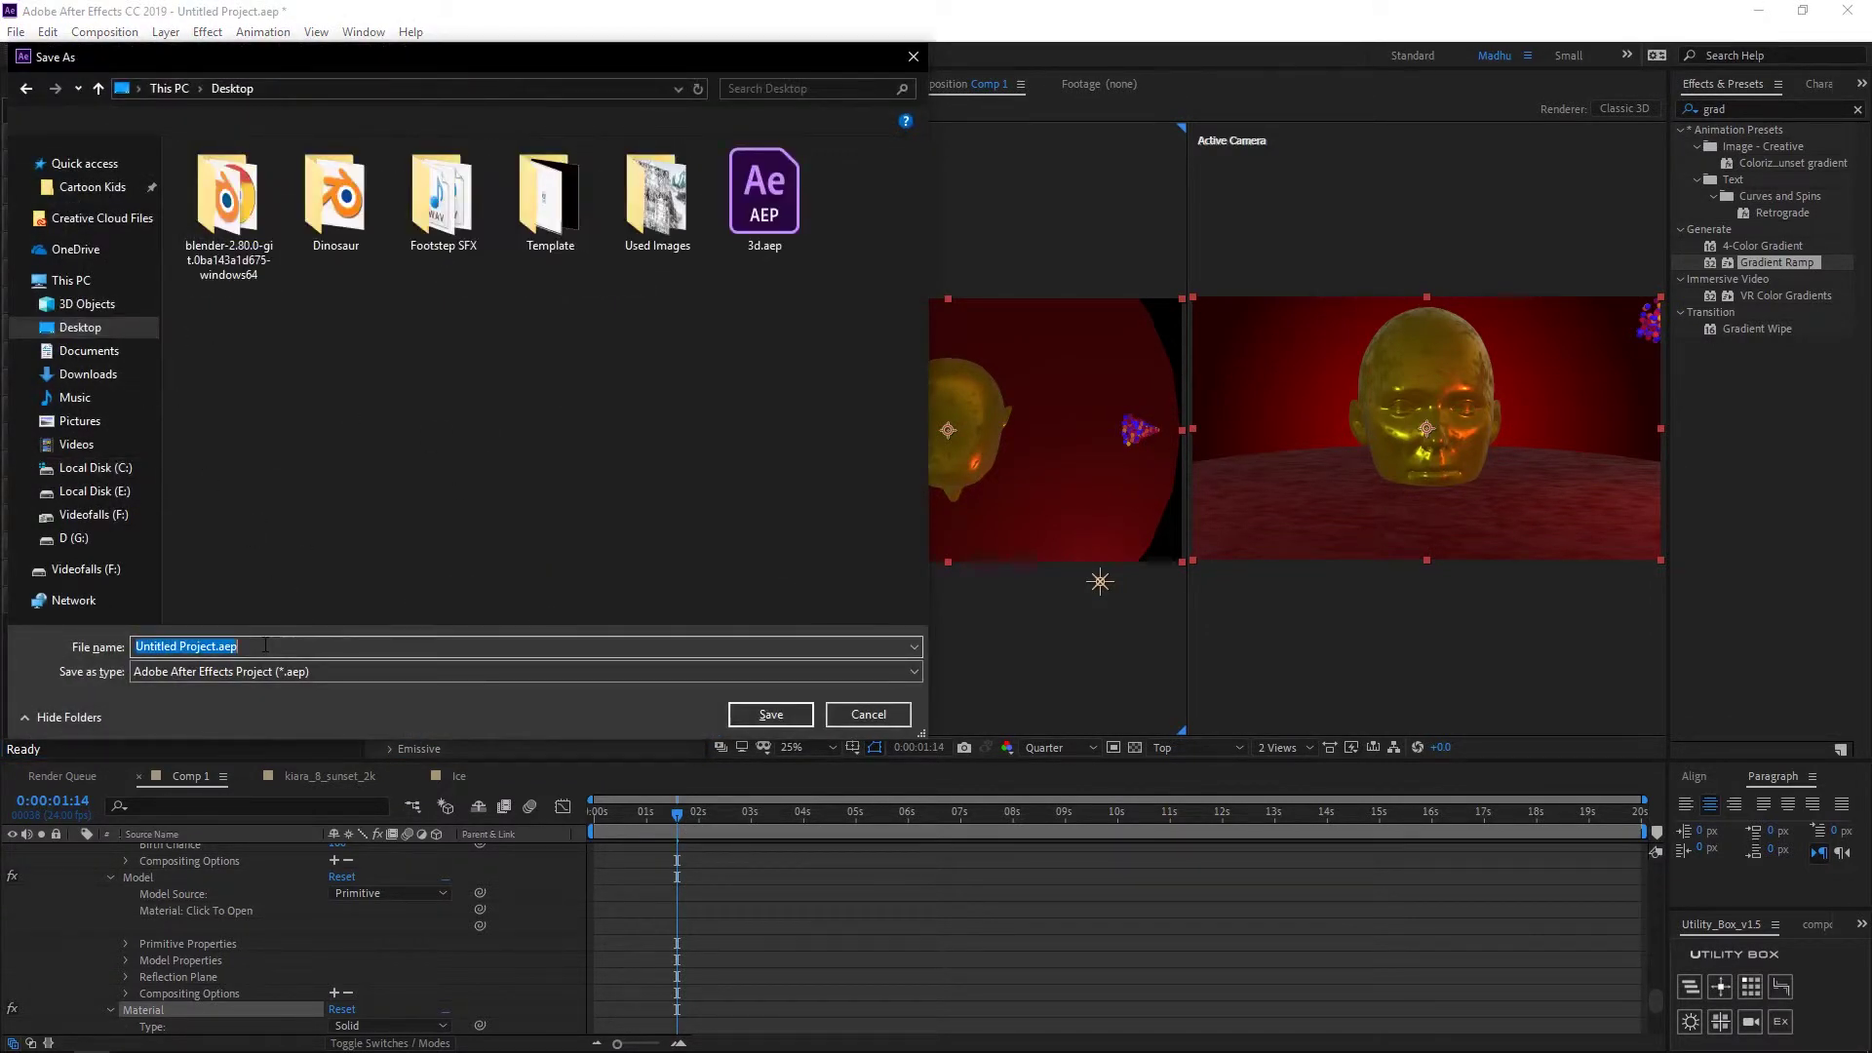
text(Stardust)
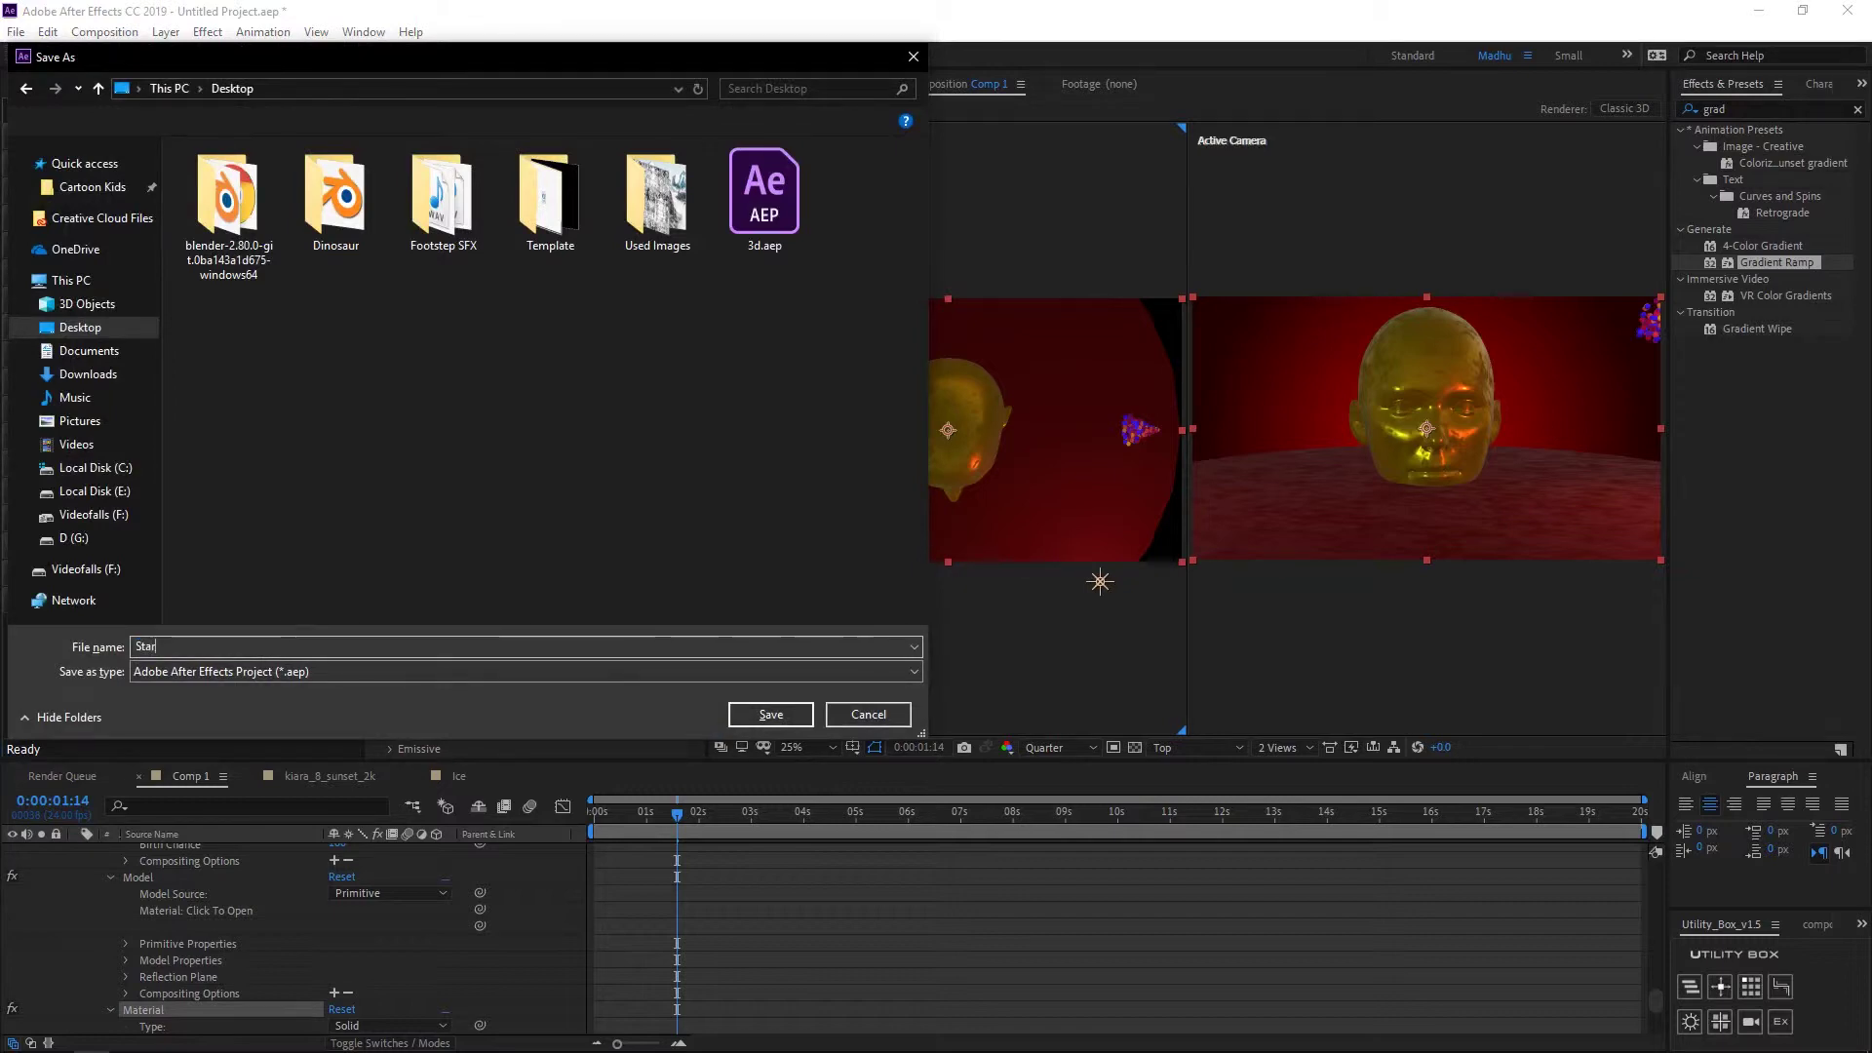
click(770, 715)
Step: Return to a single fitted camera view and turn on Simulation in Stardust's Physics settings
click(1259, 753)
click(1267, 743)
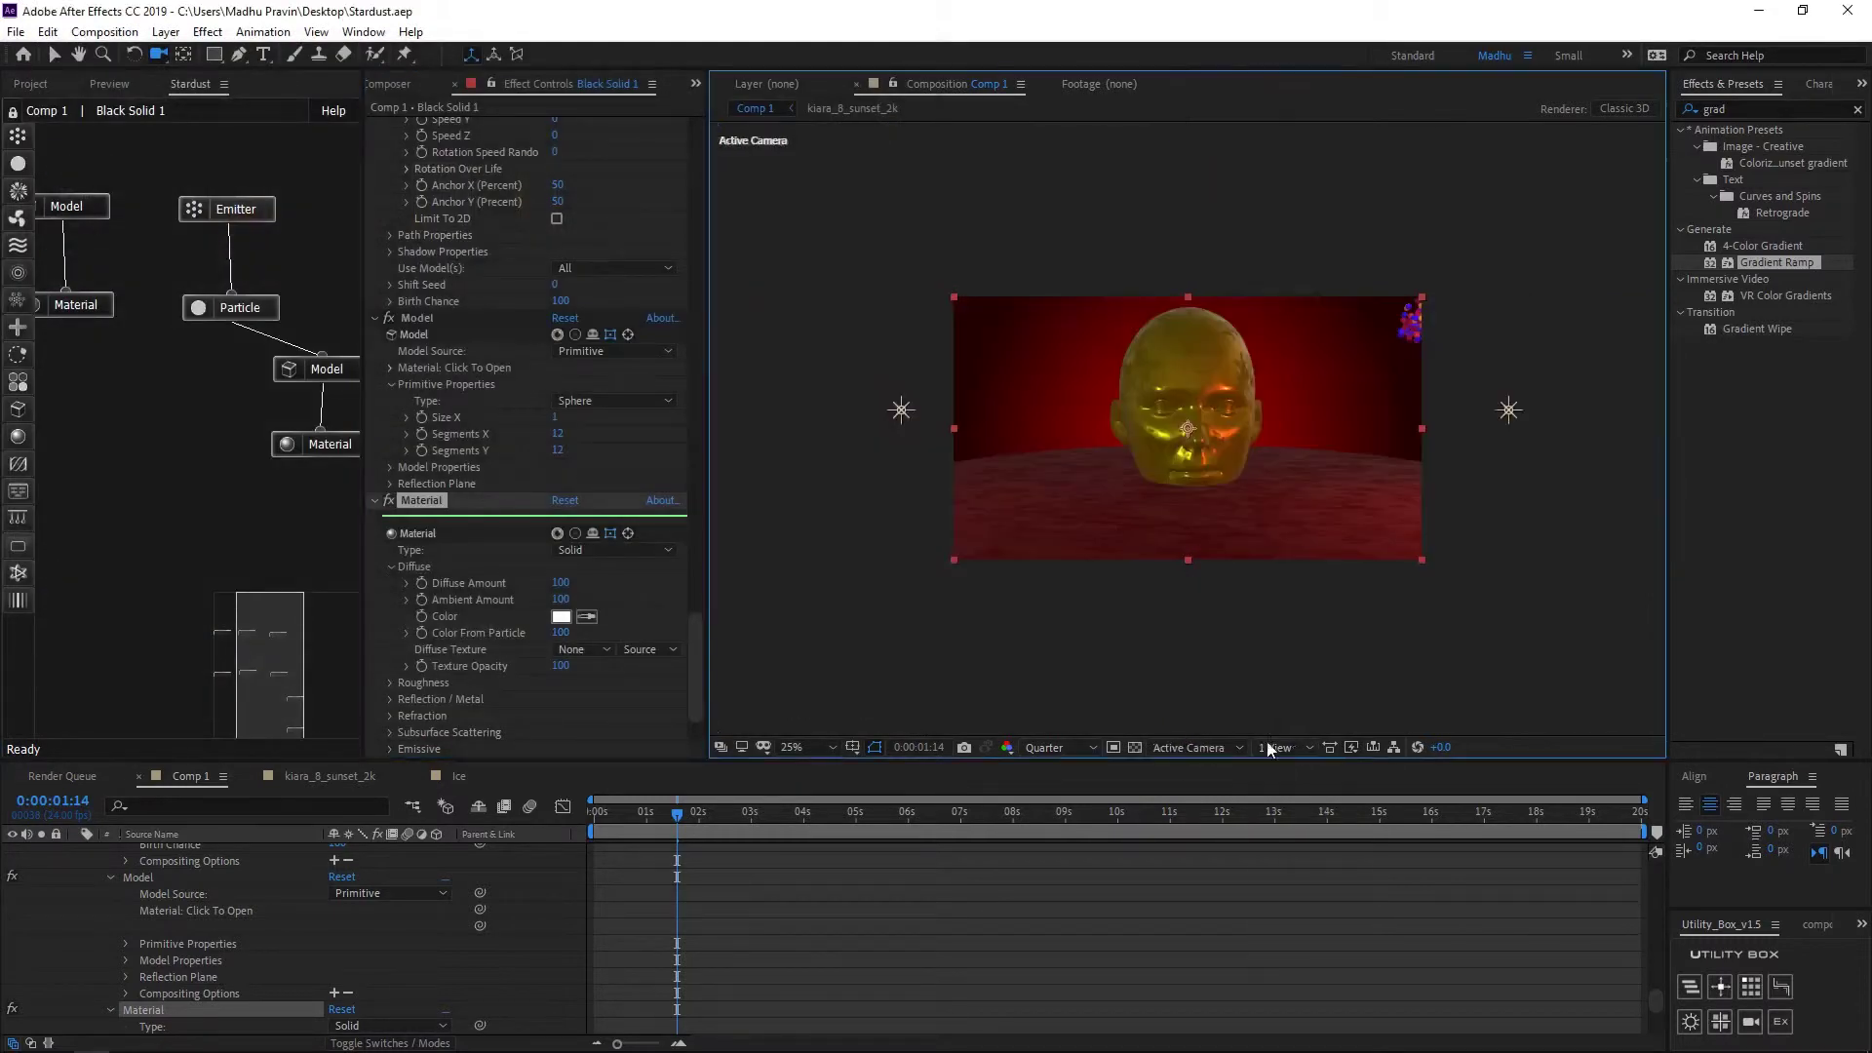
key(shift+slash)
click(31, 84)
scroll(401, 384, up, 15)
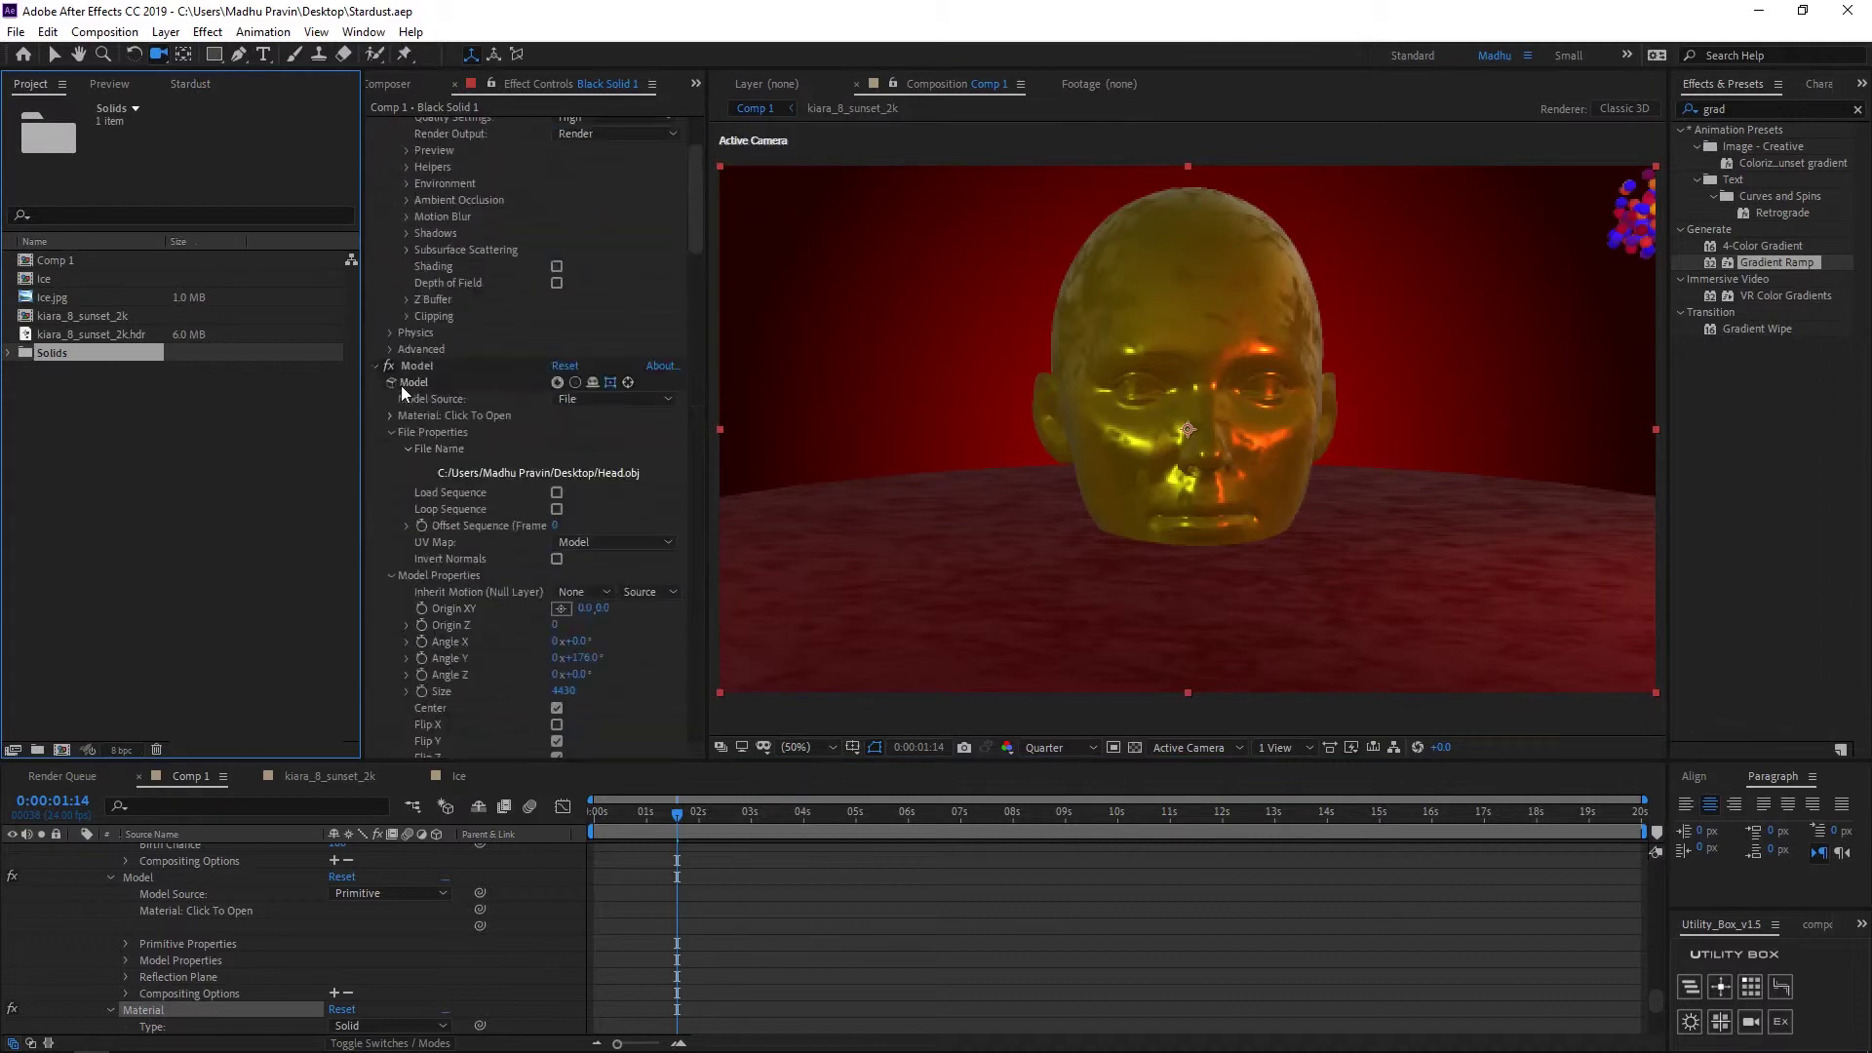
click(392, 250)
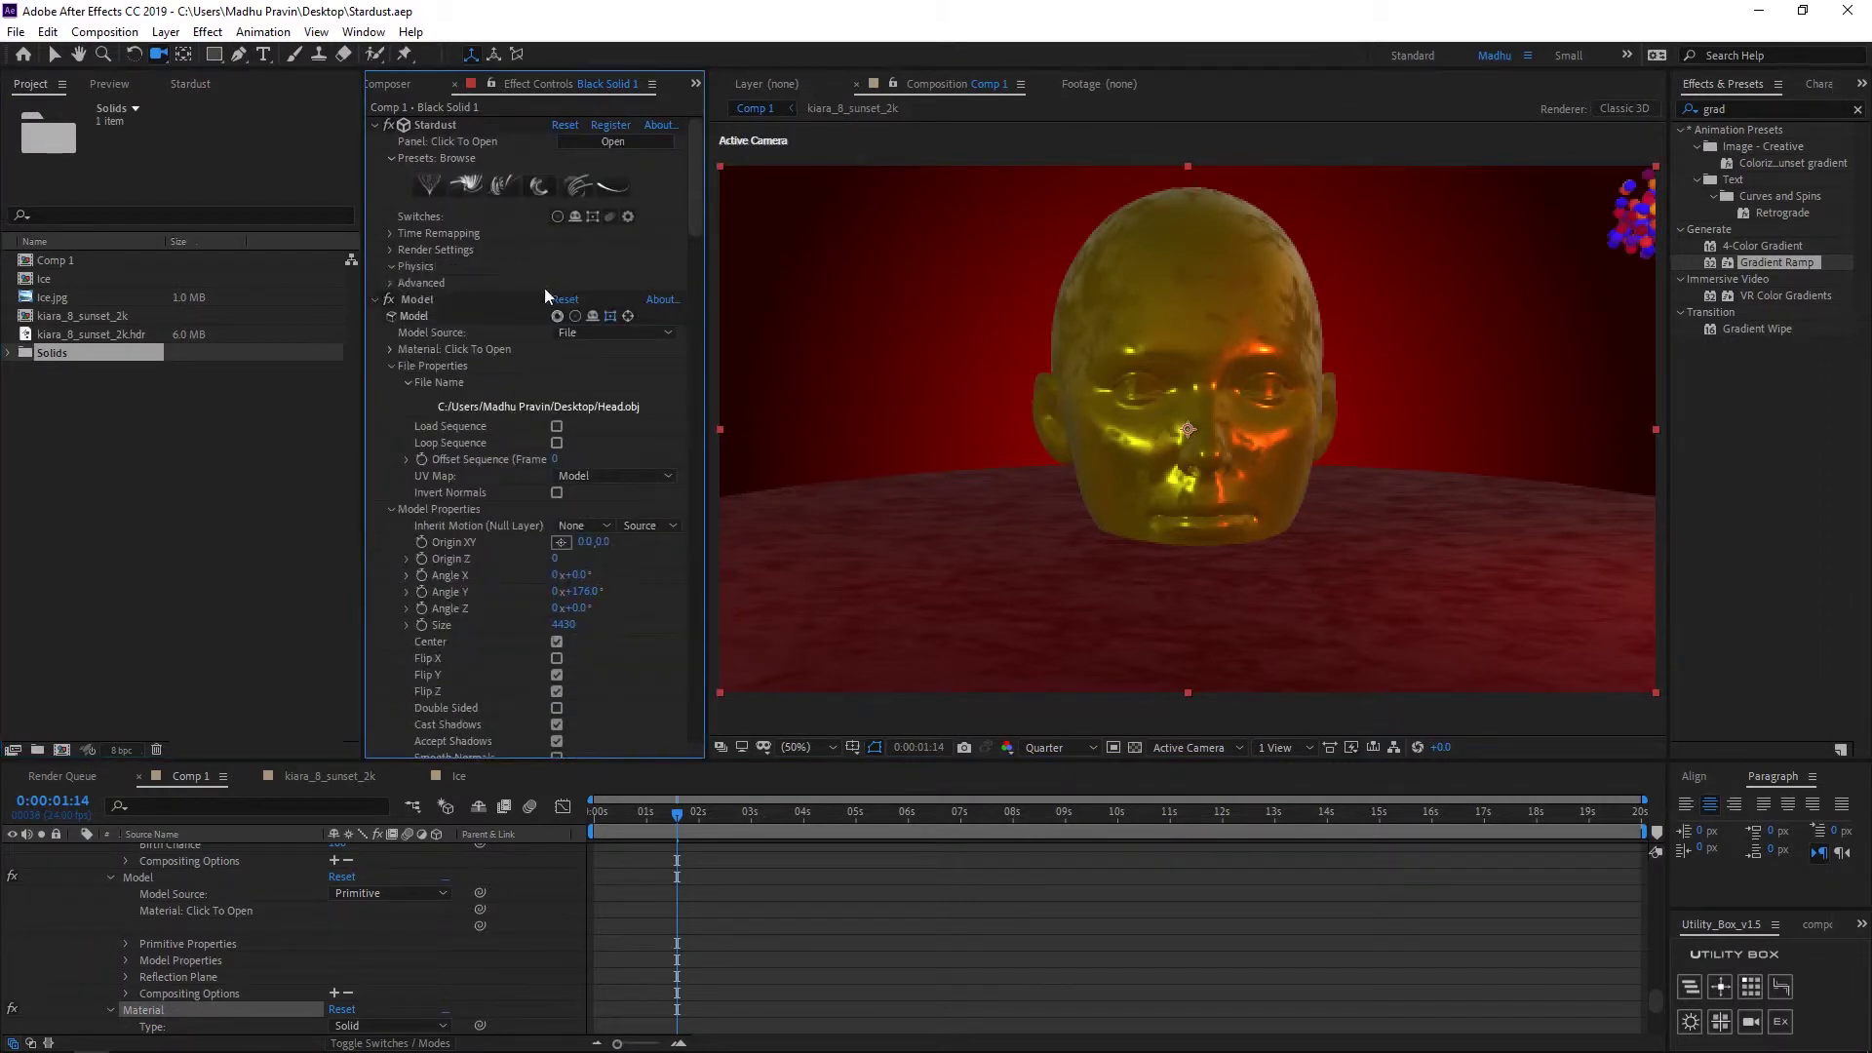
click(575, 284)
click(587, 324)
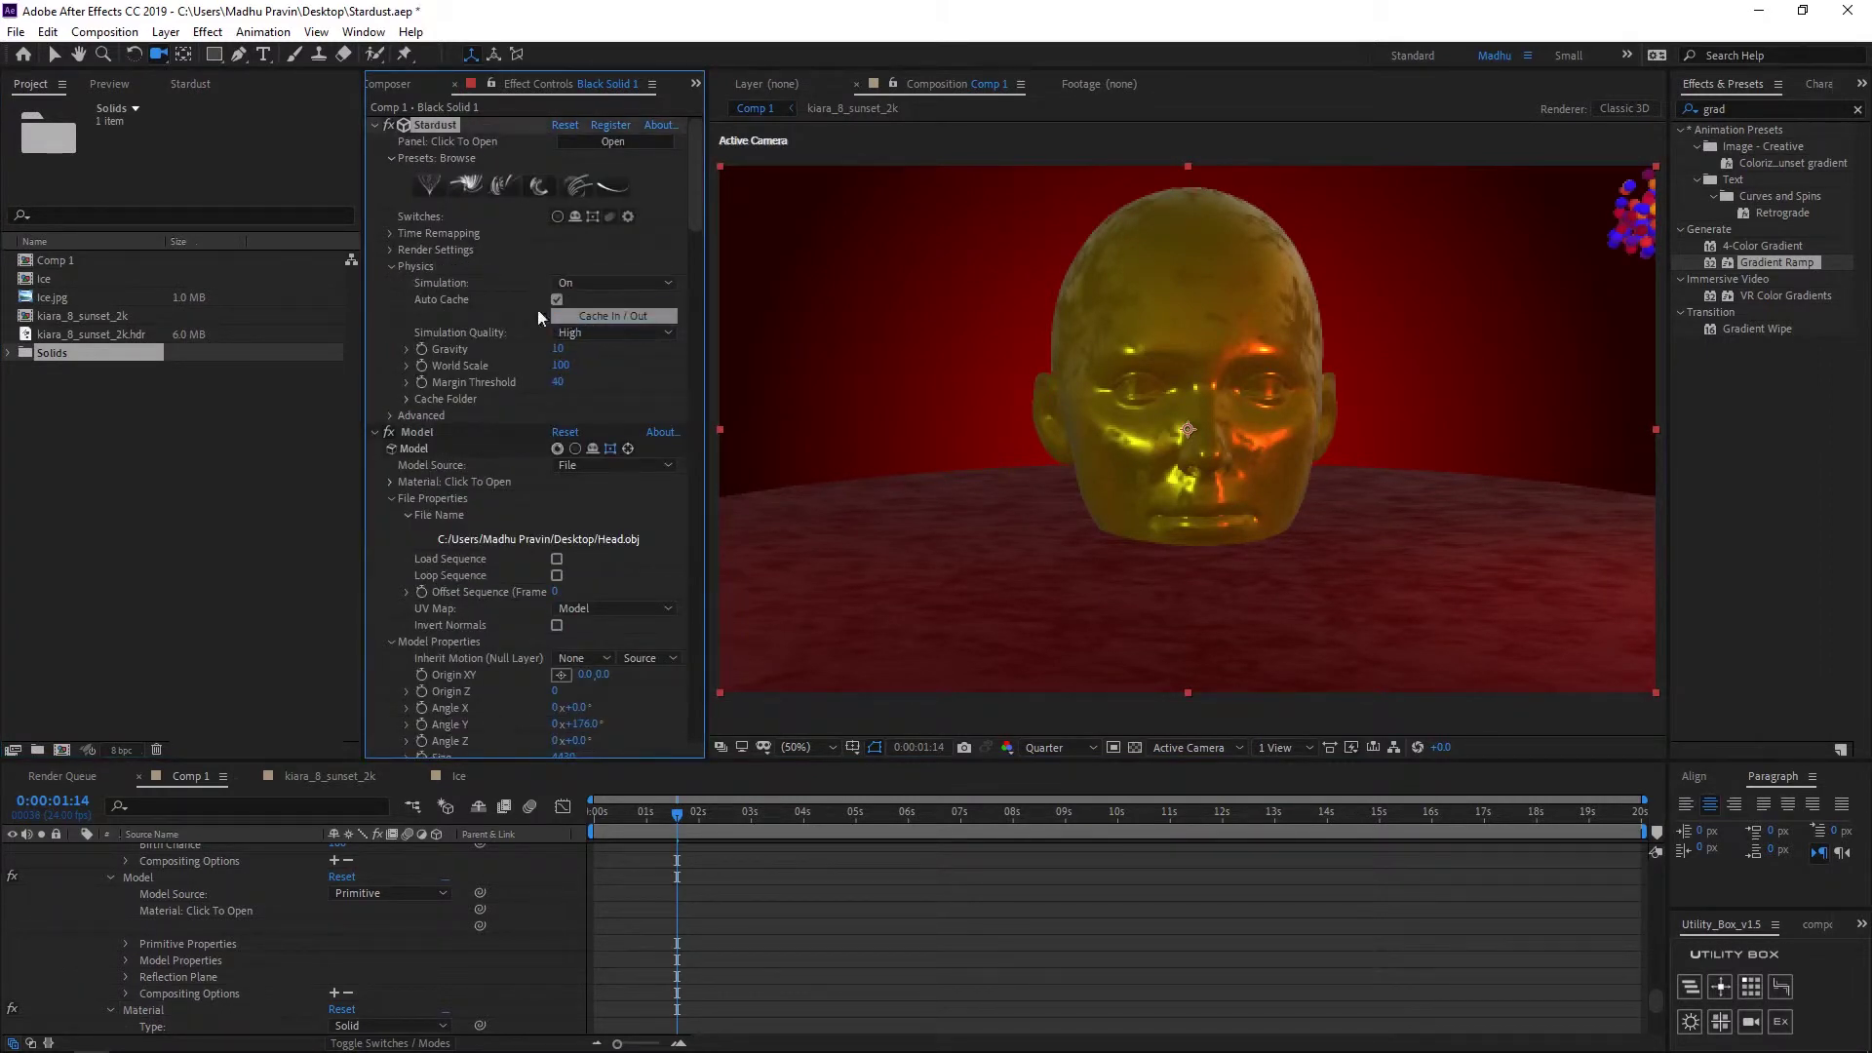
click(393, 265)
Step: Connect a Physical node to the Particle node and set the emitter's Speed to 300
click(200, 84)
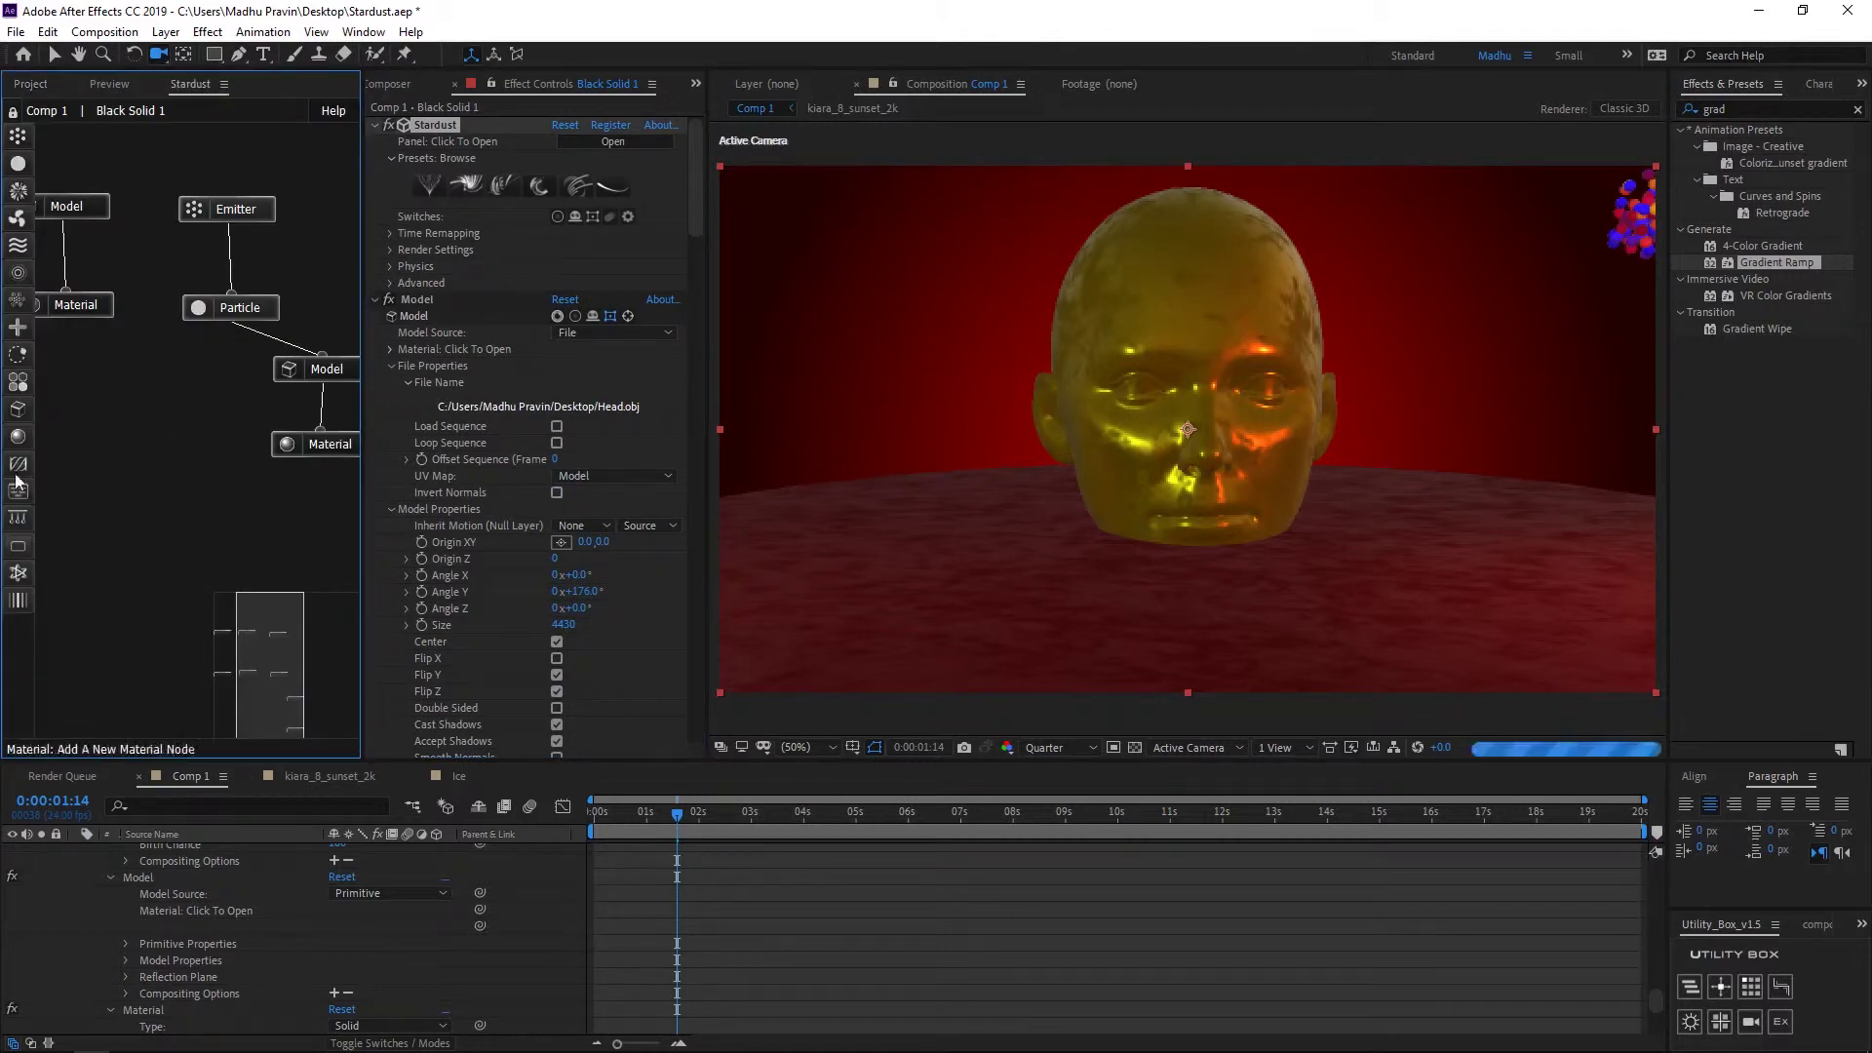
drag(139, 450, 191, 388)
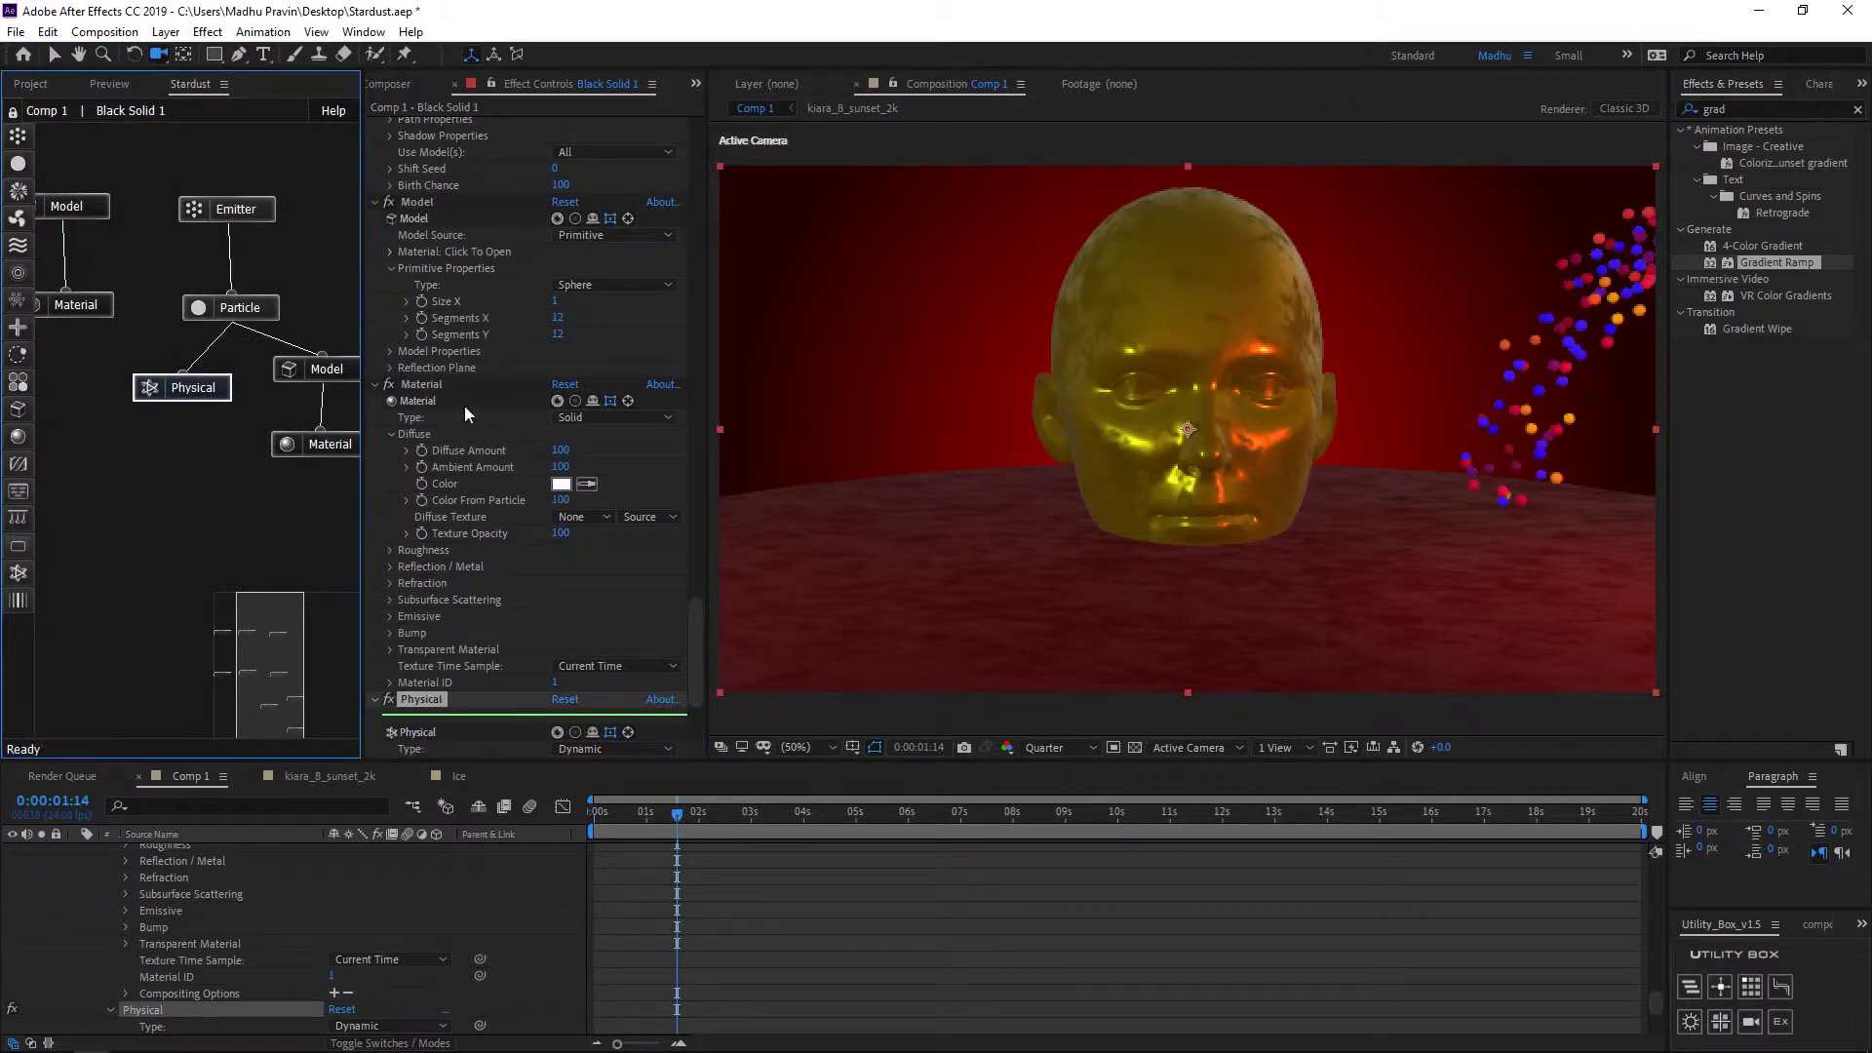
click(234, 208)
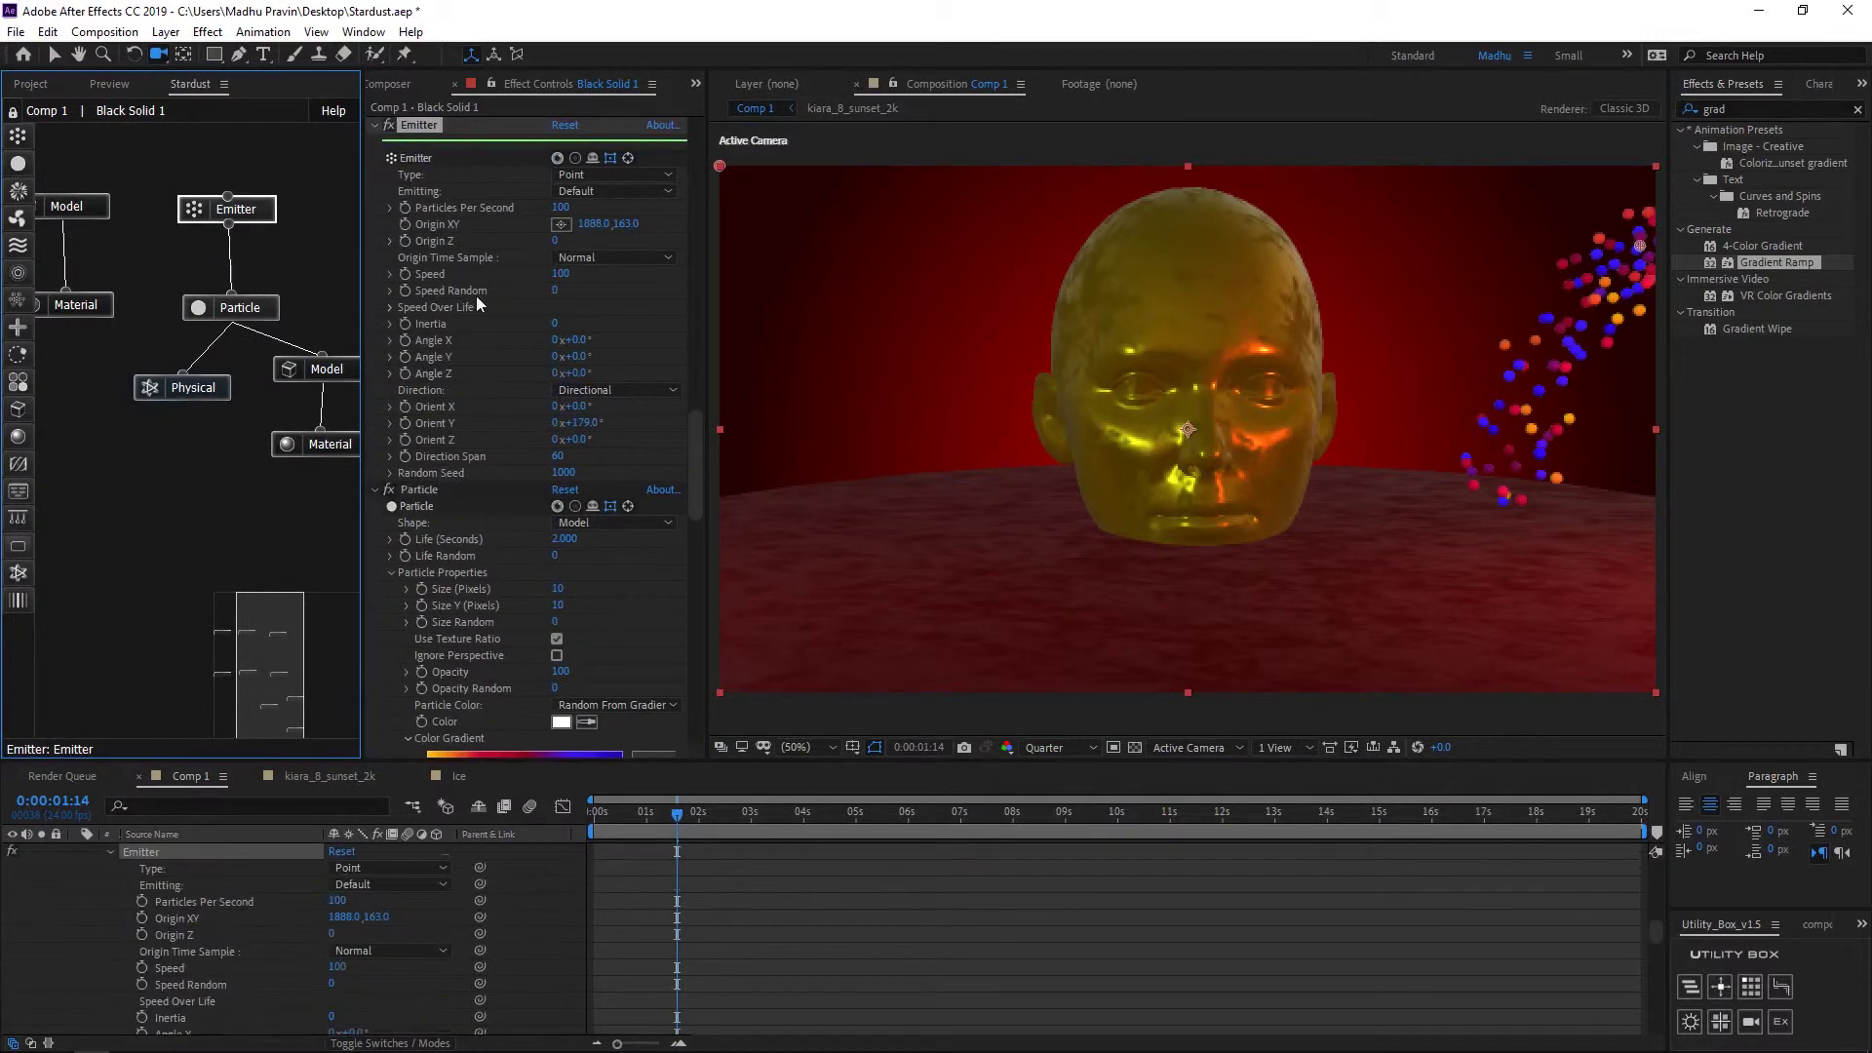
click(561, 276)
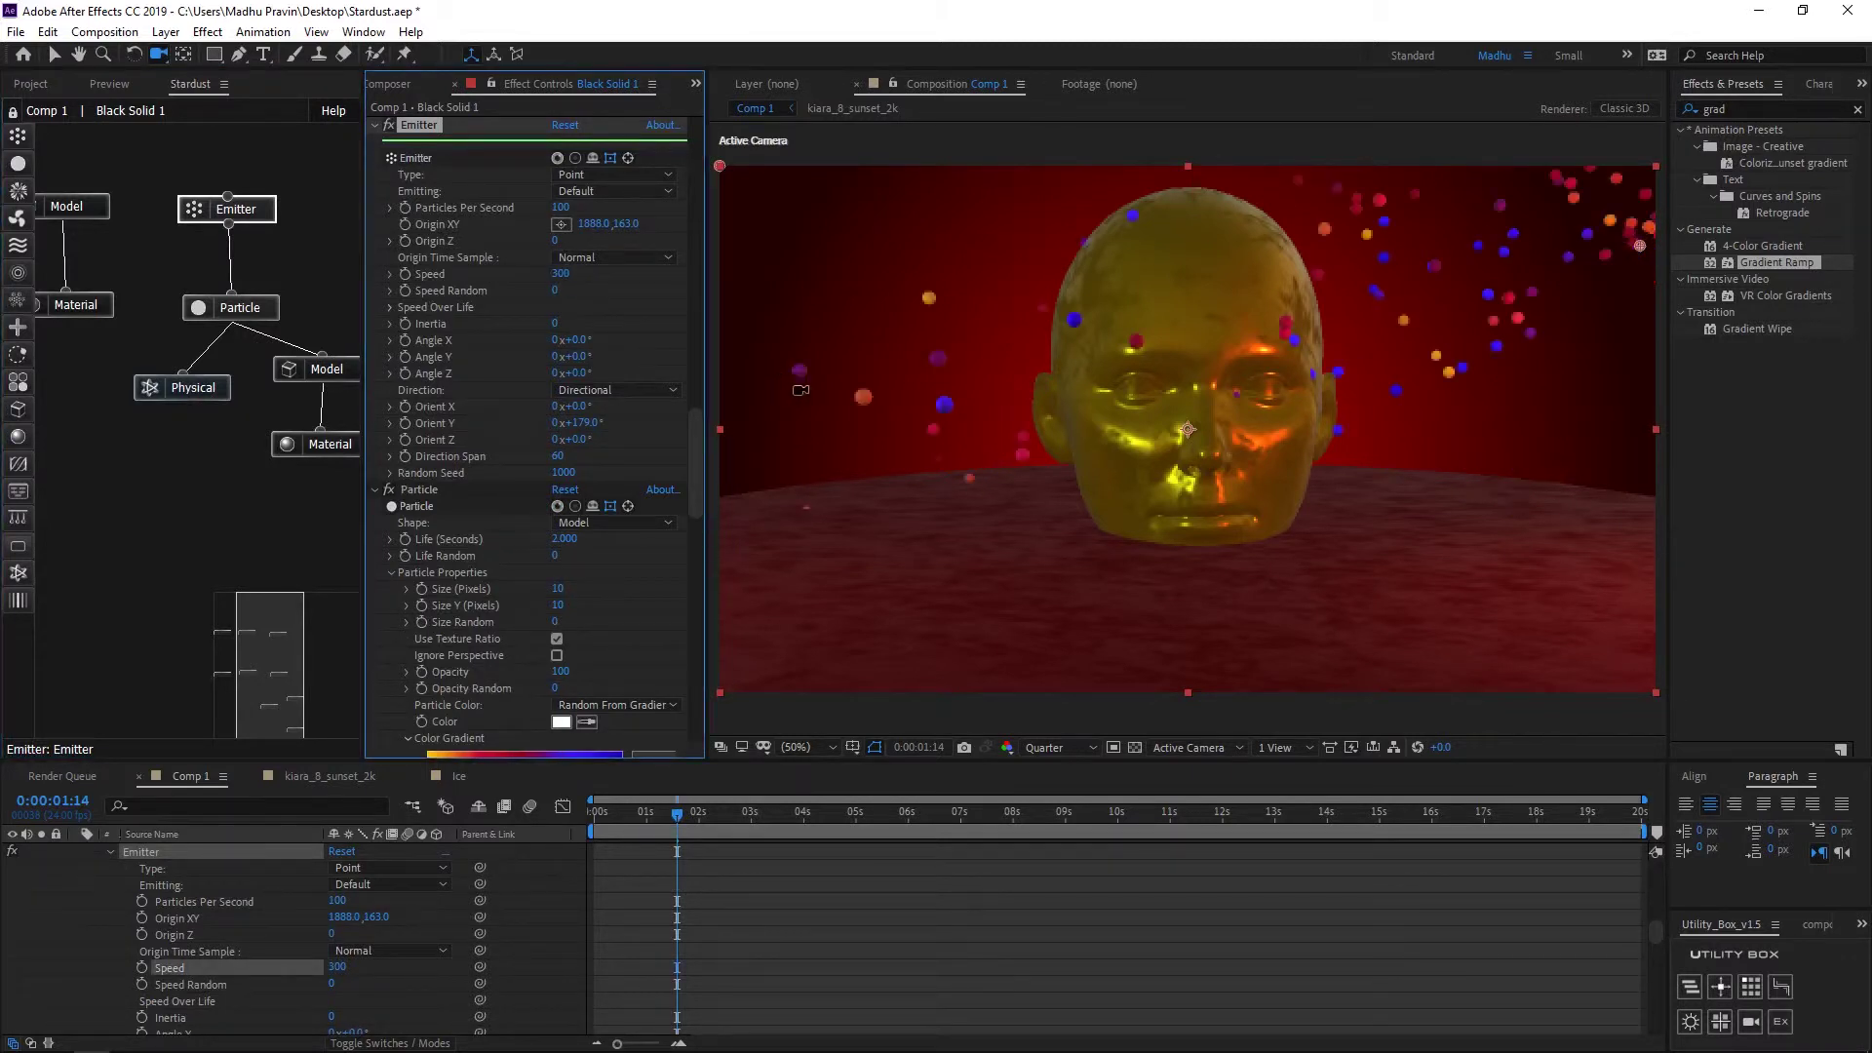
Step: Show the composition in two side-by-side views and set the emitter's Direction Span to 30
click(1280, 748)
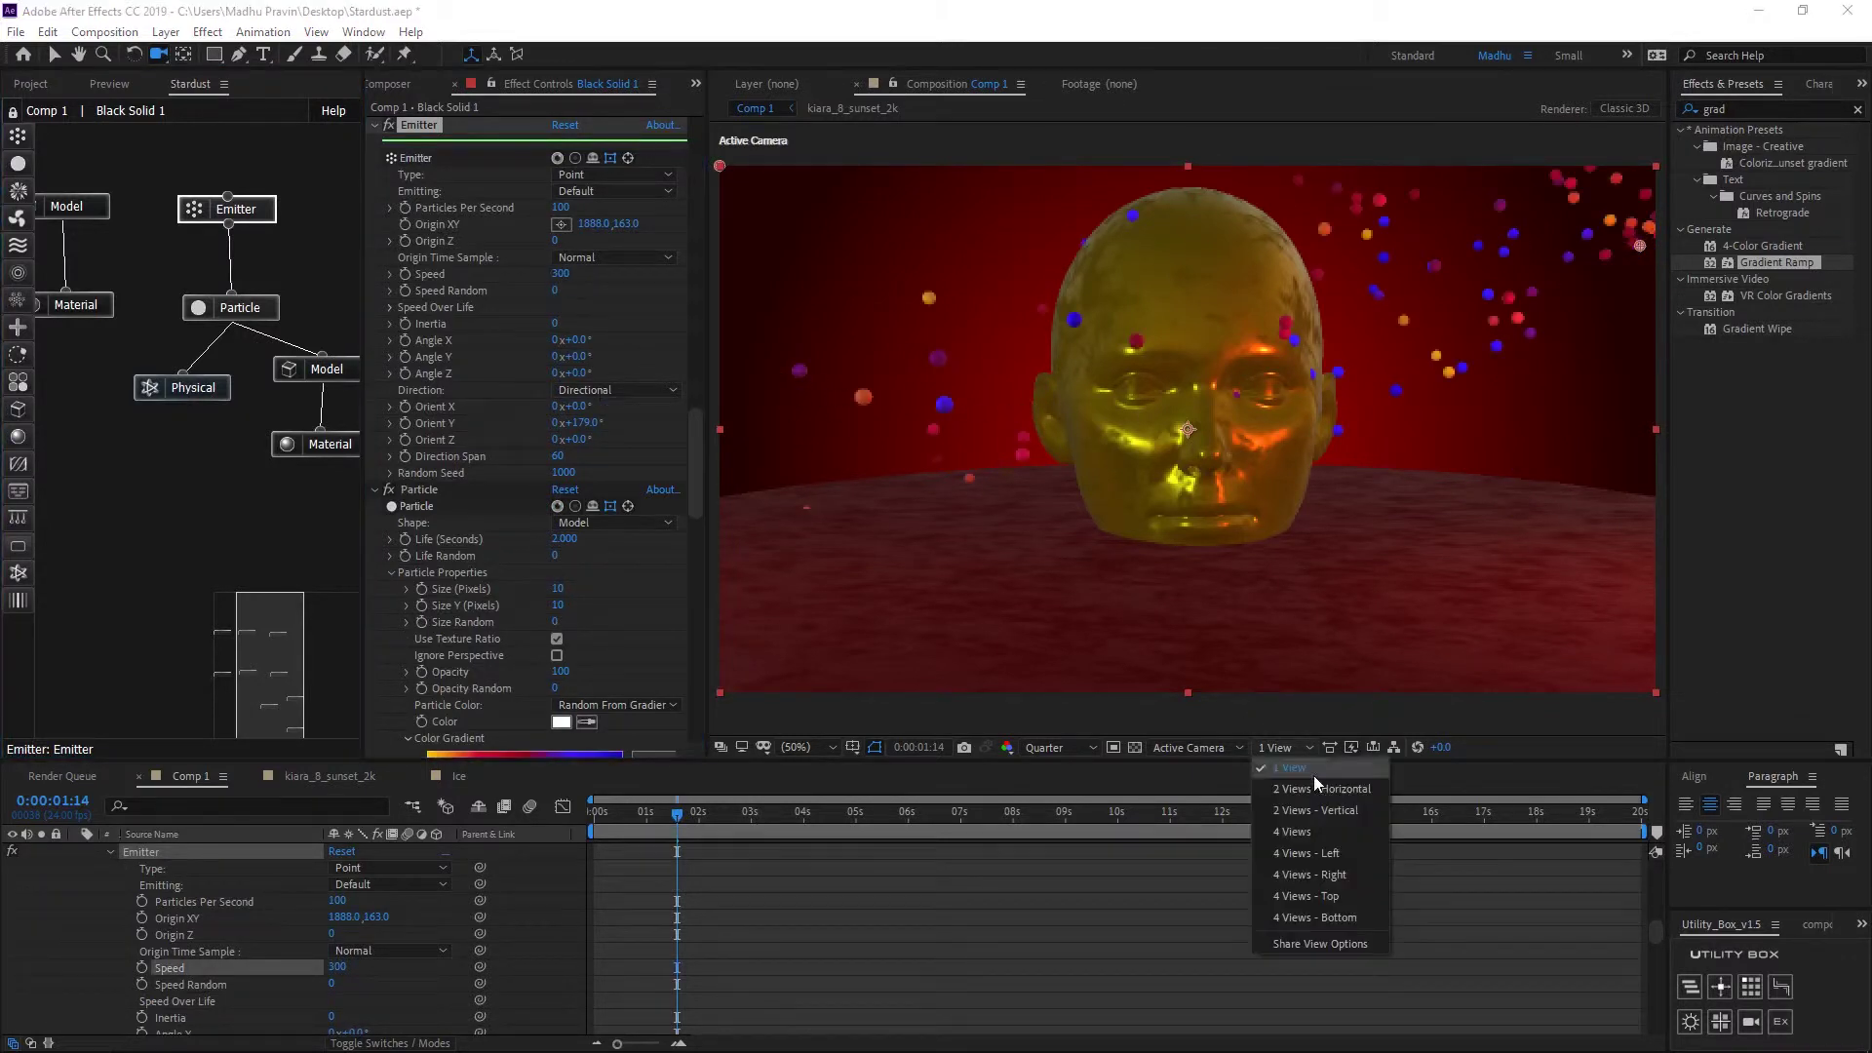
click(1306, 802)
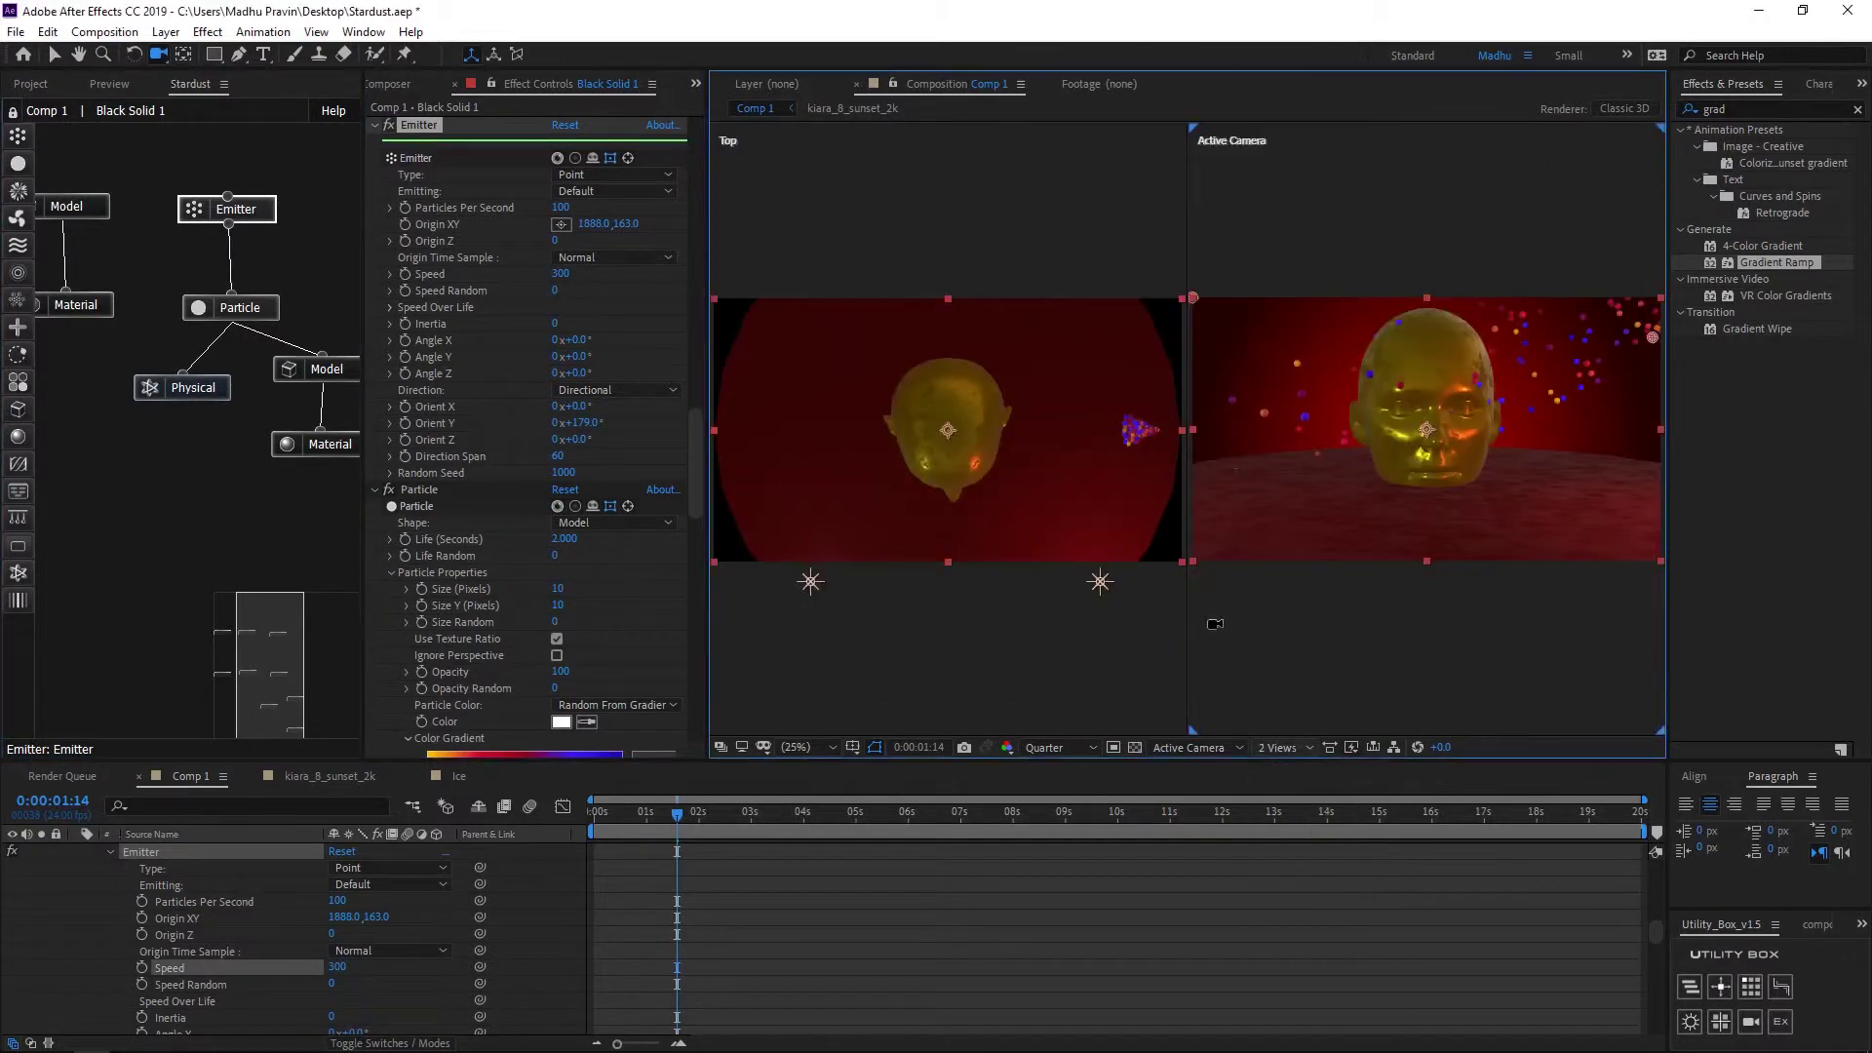
click(561, 455)
text(30)
key(Return)
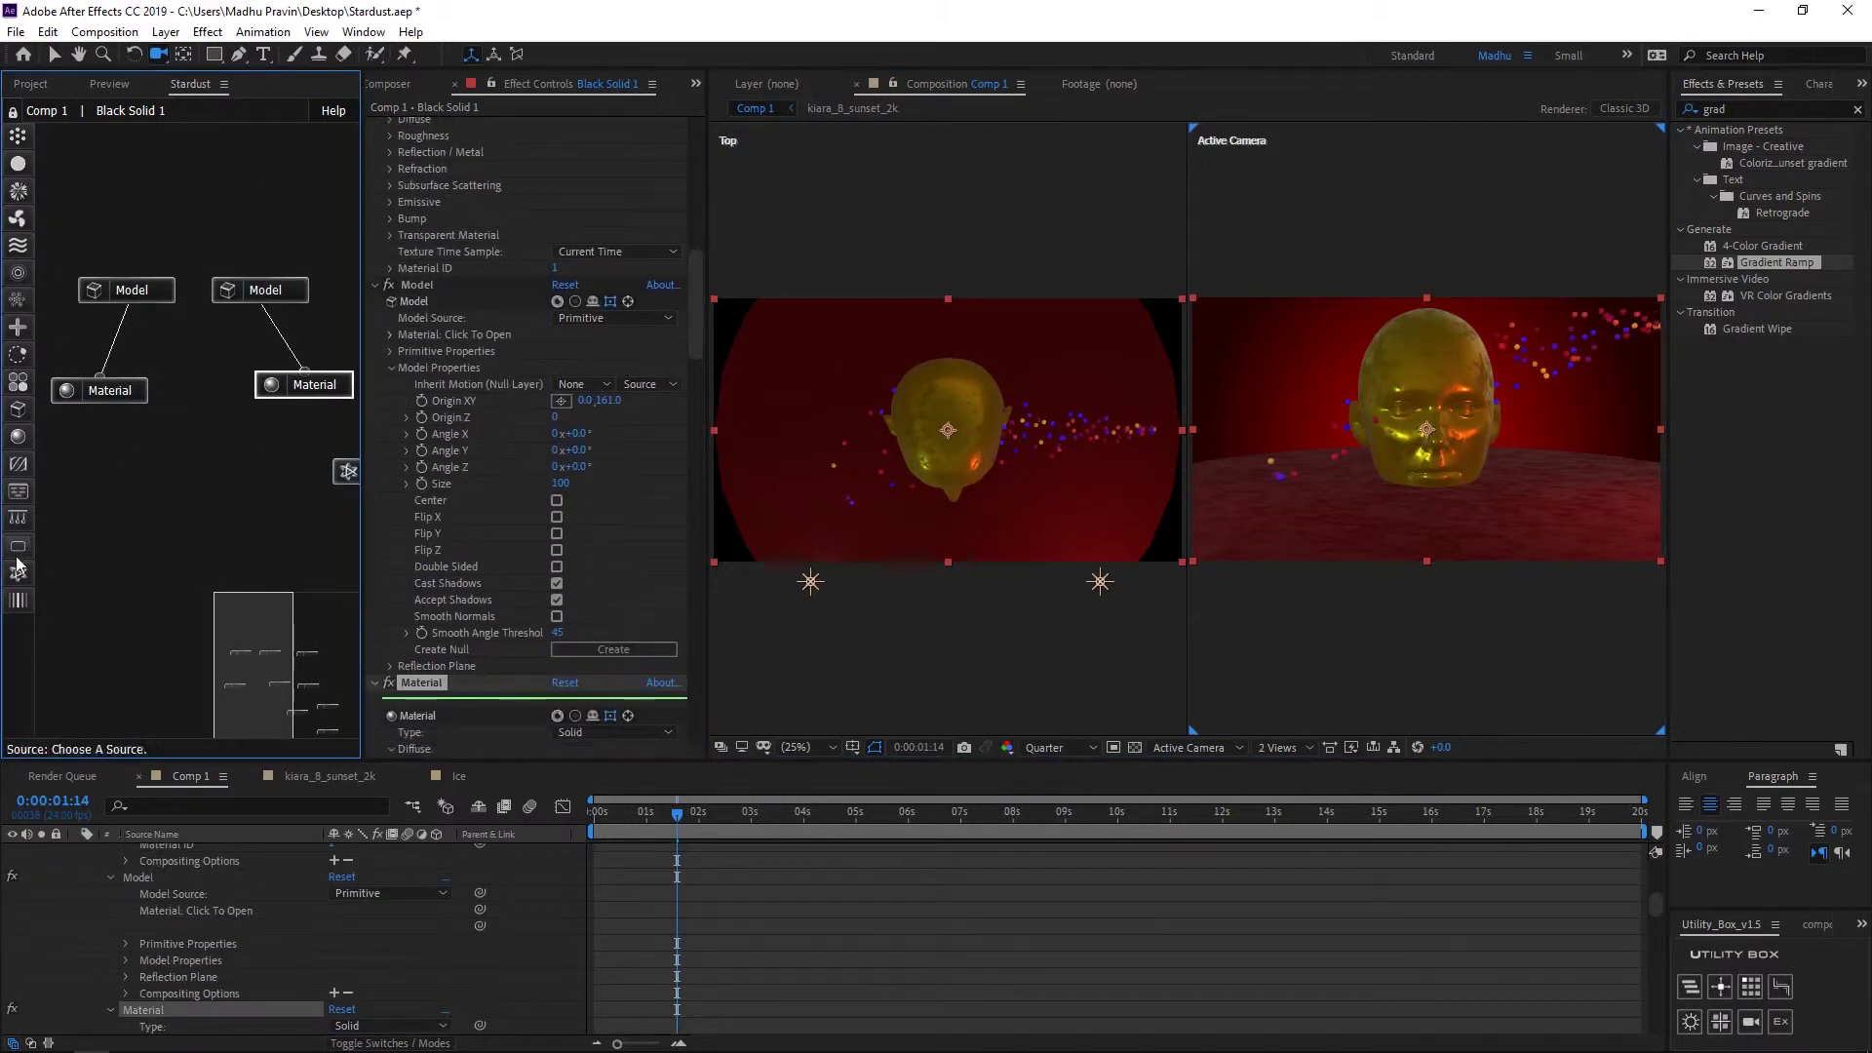
Step: Add a Physical node linked to both the head and floor Model nodes, with Type Kinematic and Simulate Using Model
drag(18, 572, 203, 389)
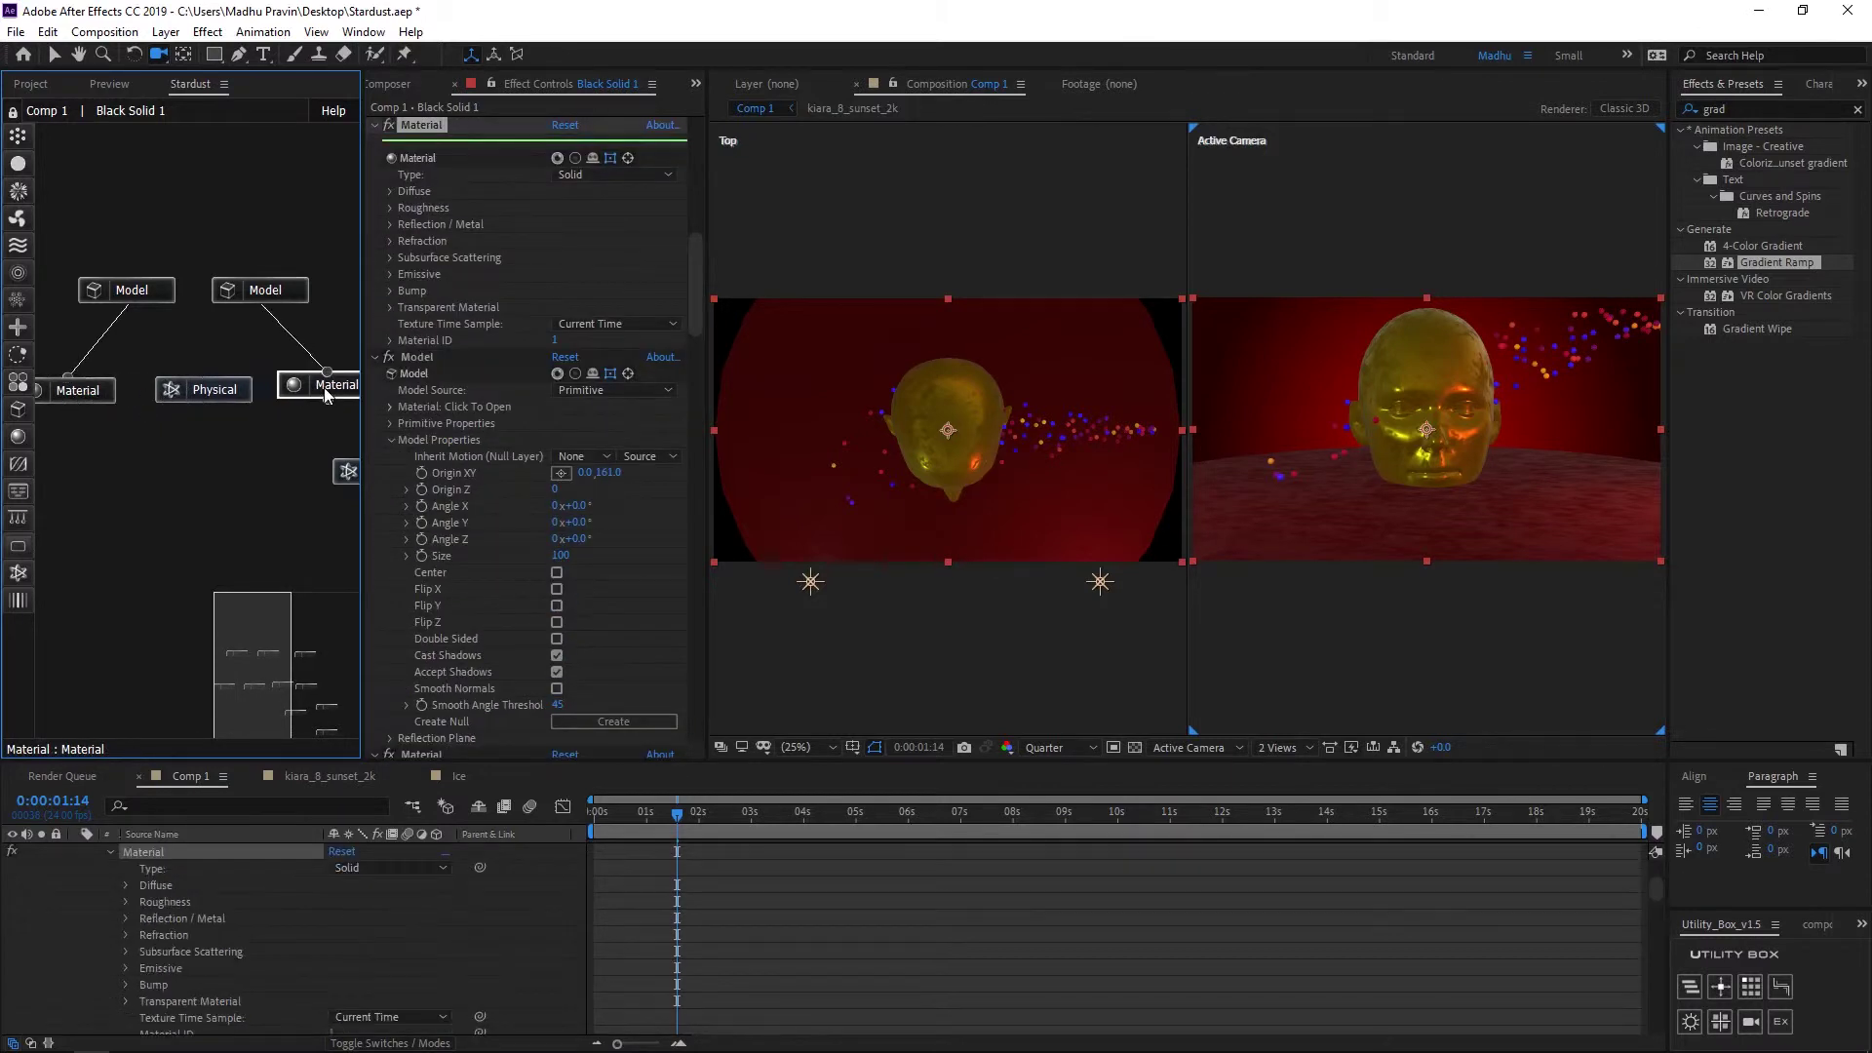
click(200, 390)
scroll(575, 618, down, 3)
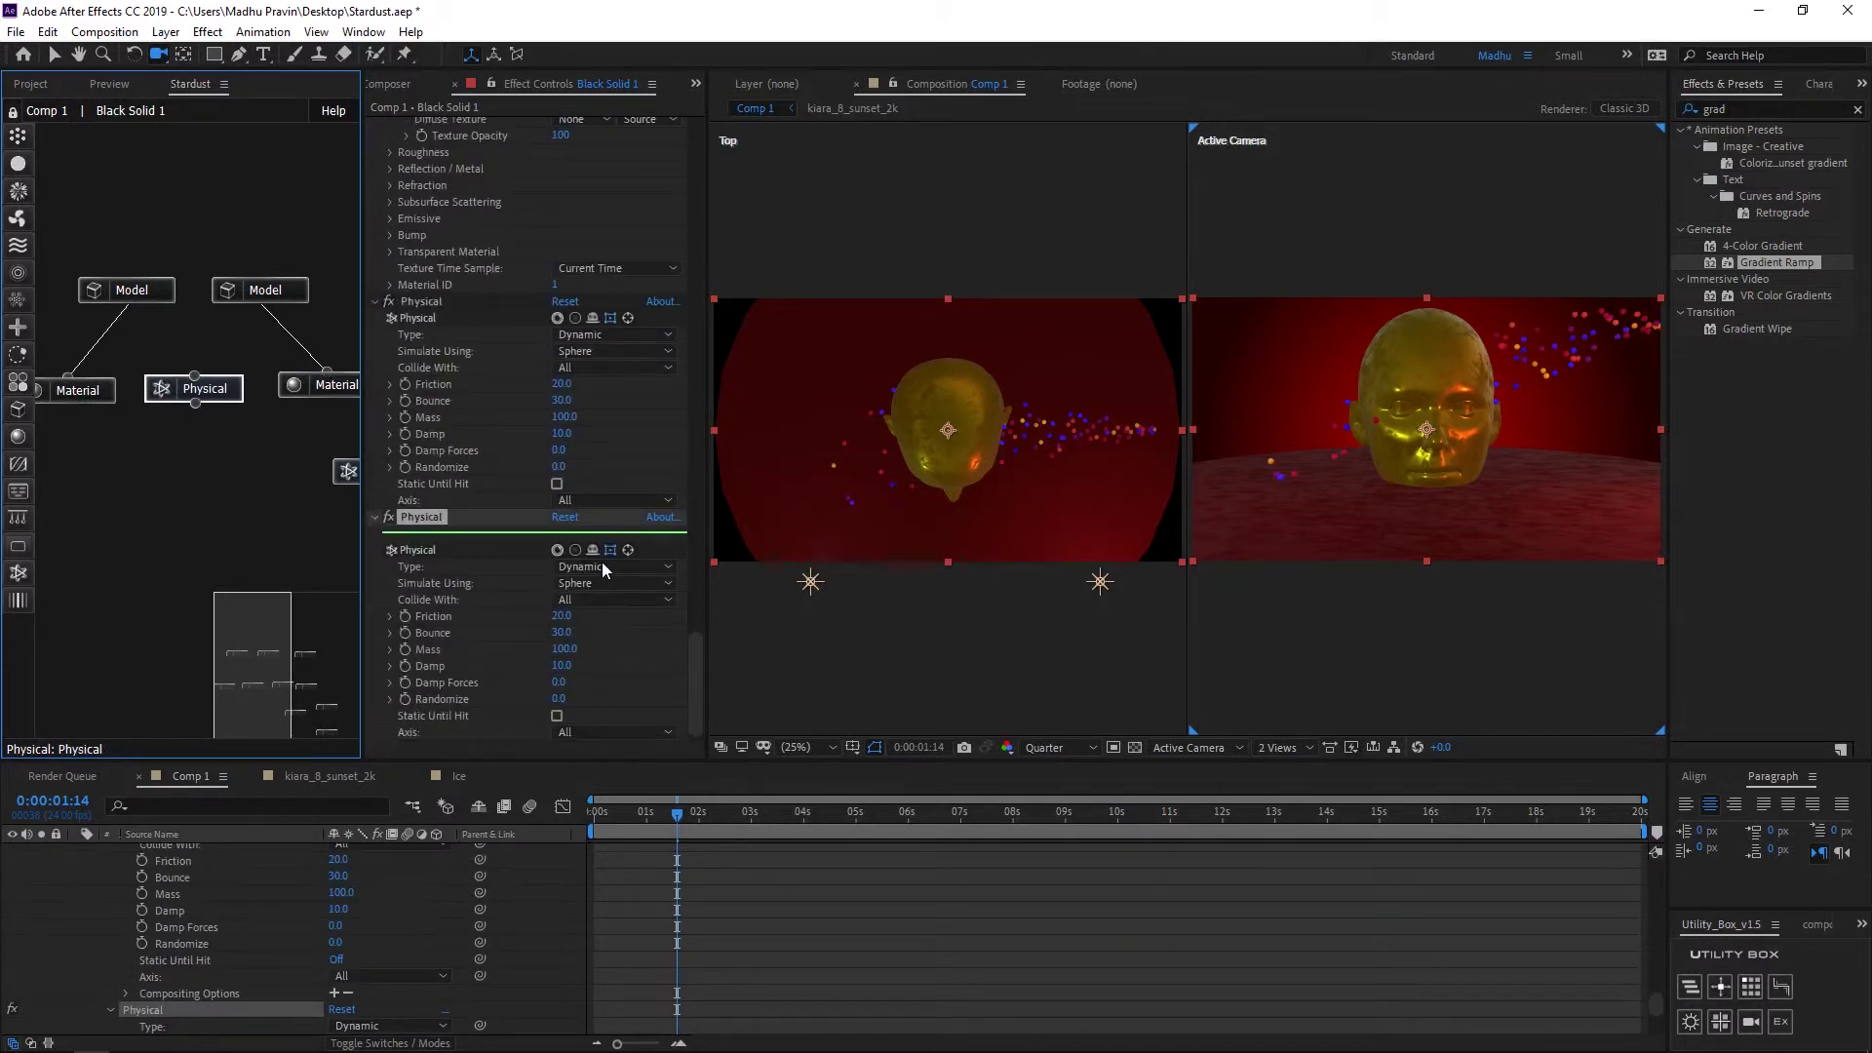
click(602, 568)
click(591, 583)
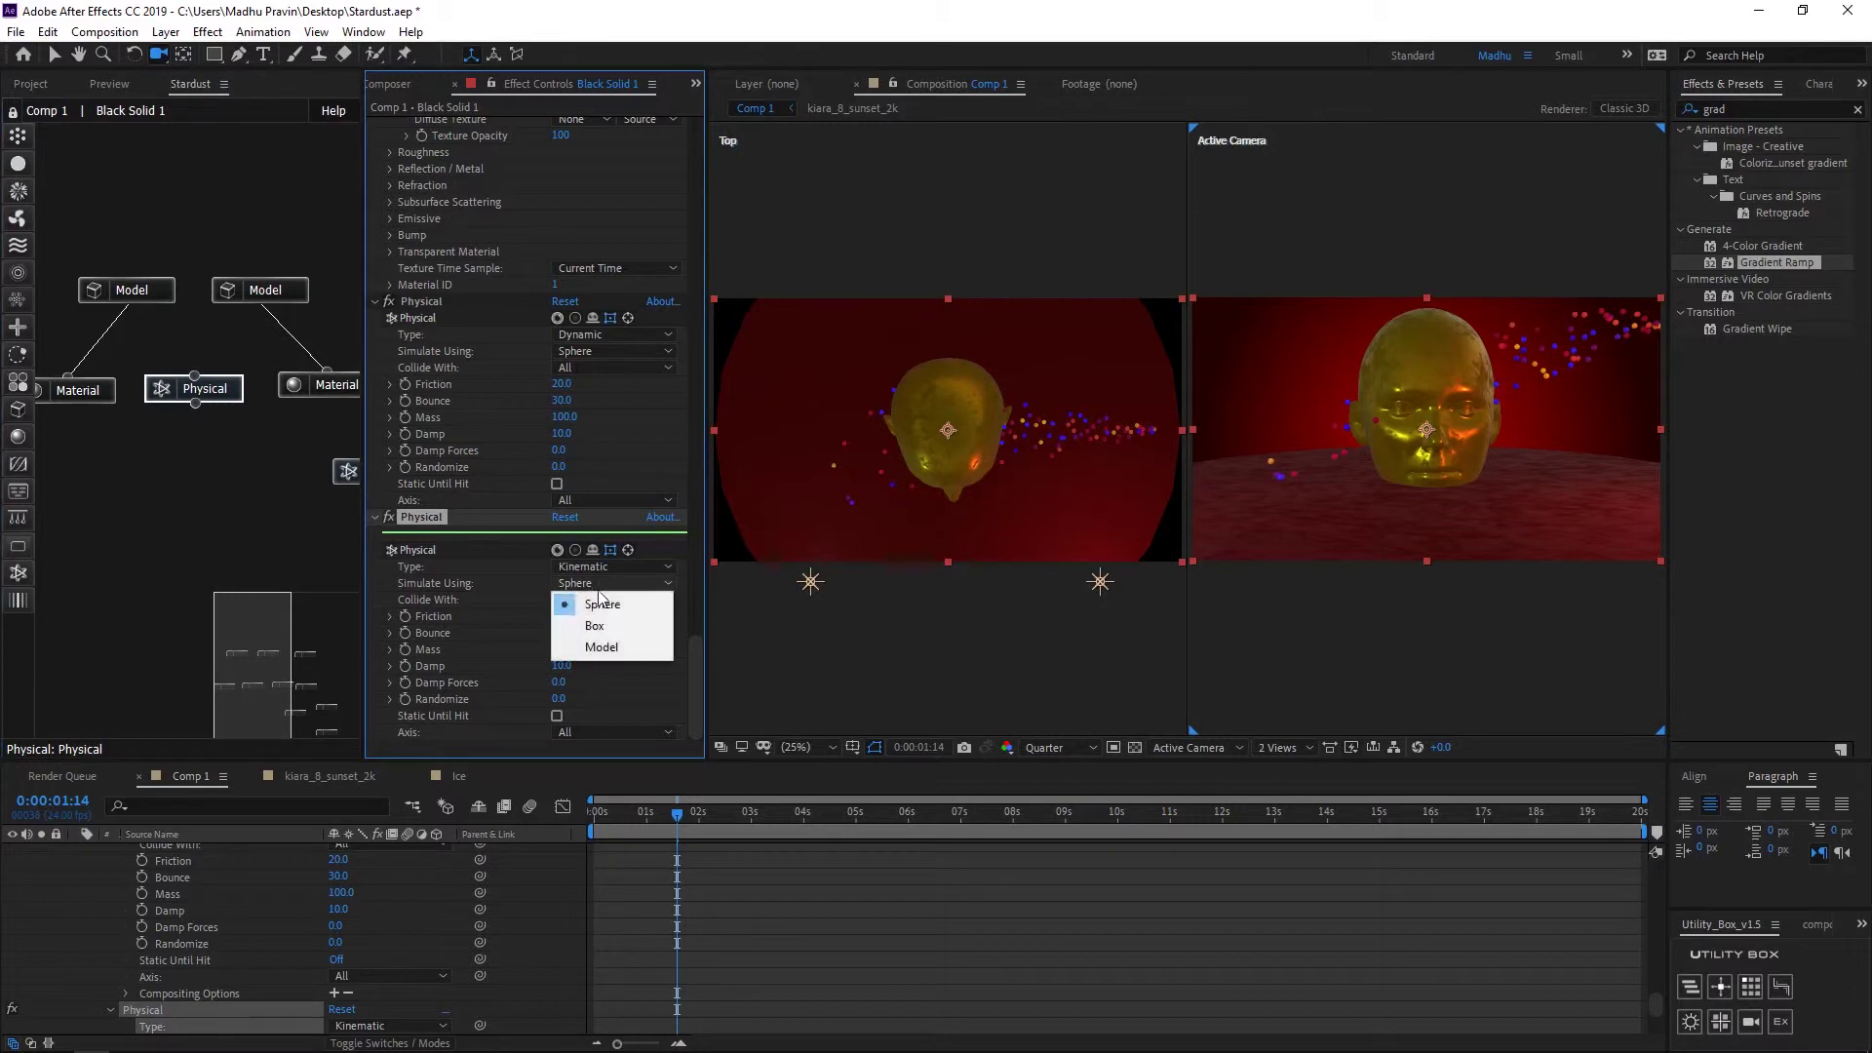
click(581, 647)
click(197, 382)
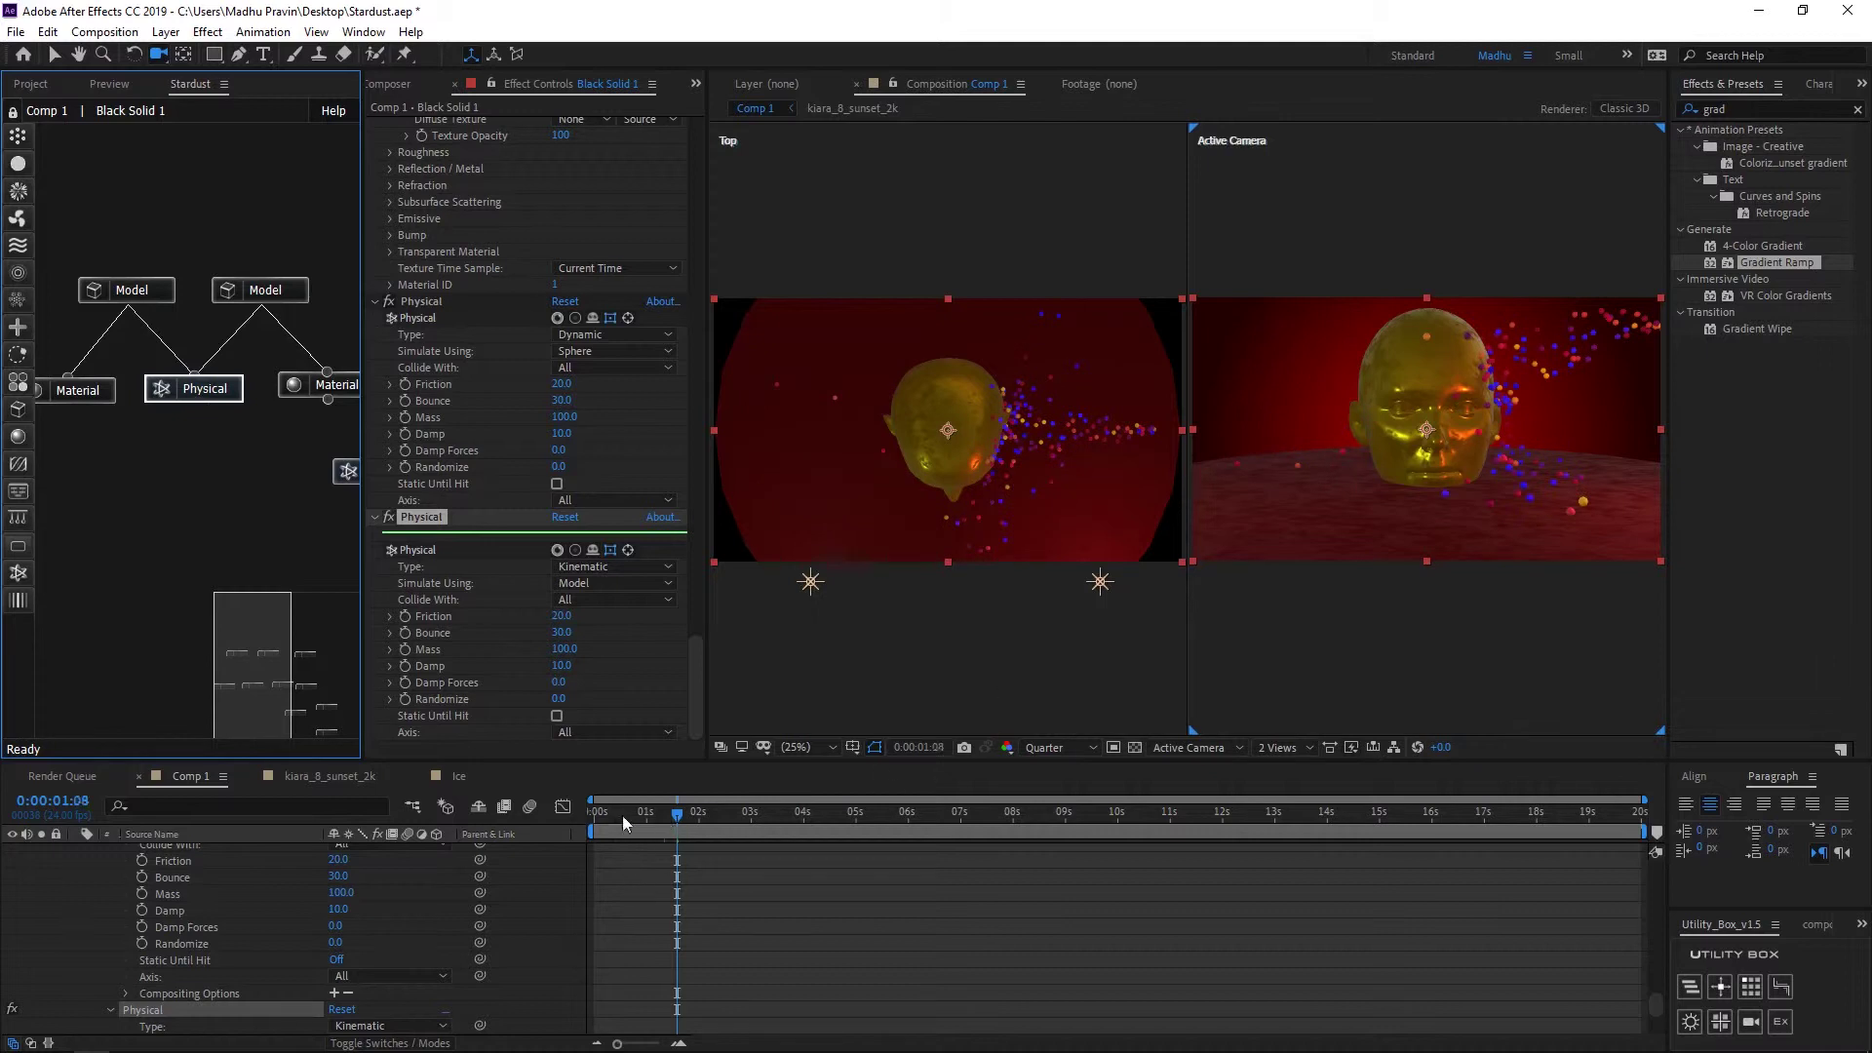
Step: Return to a single camera view and preview the particle collisions with the head from the start of the timeline
click(715, 818)
click(1277, 749)
click(1279, 769)
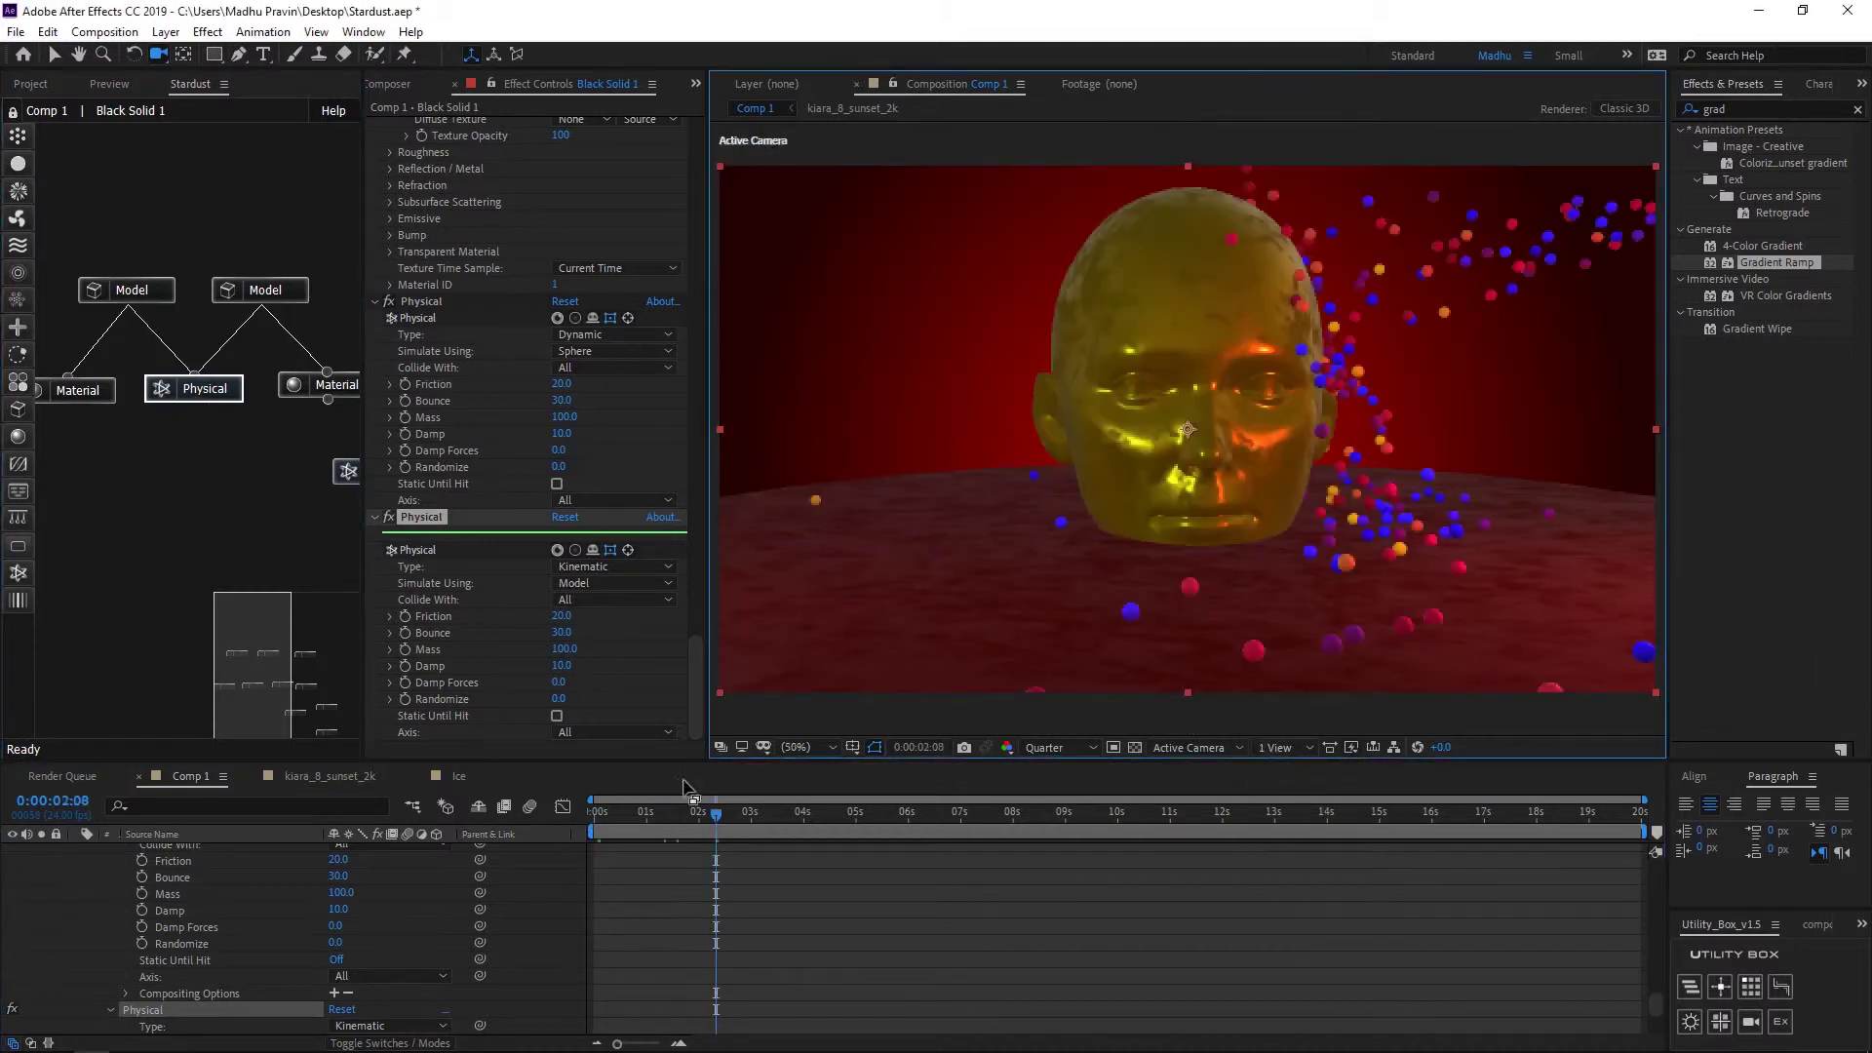
click(590, 811)
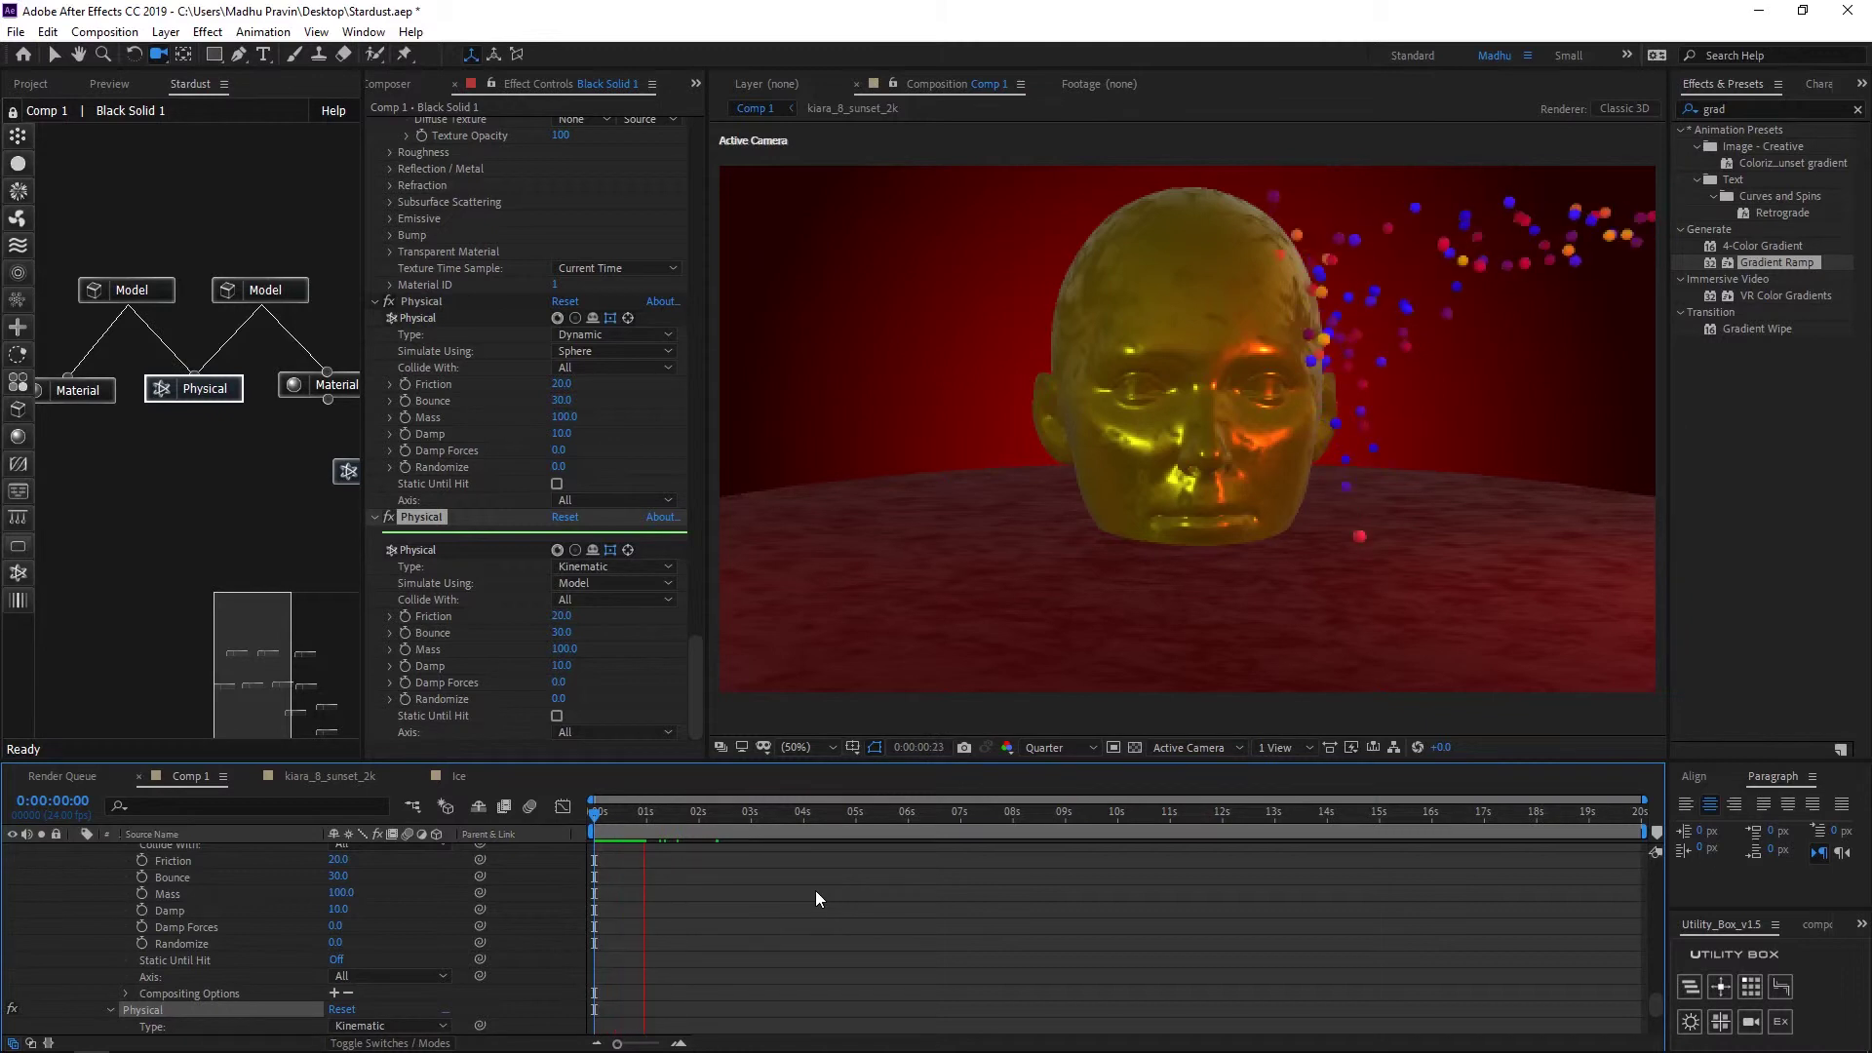
key(space)
Step: Set the Particle node's Size to 15 pixels and its Size Random to 64
drag(269, 641, 293, 669)
drag(192, 394, 125, 459)
drag(290, 641, 303, 632)
click(198, 422)
scroll(433, 394, down, 5)
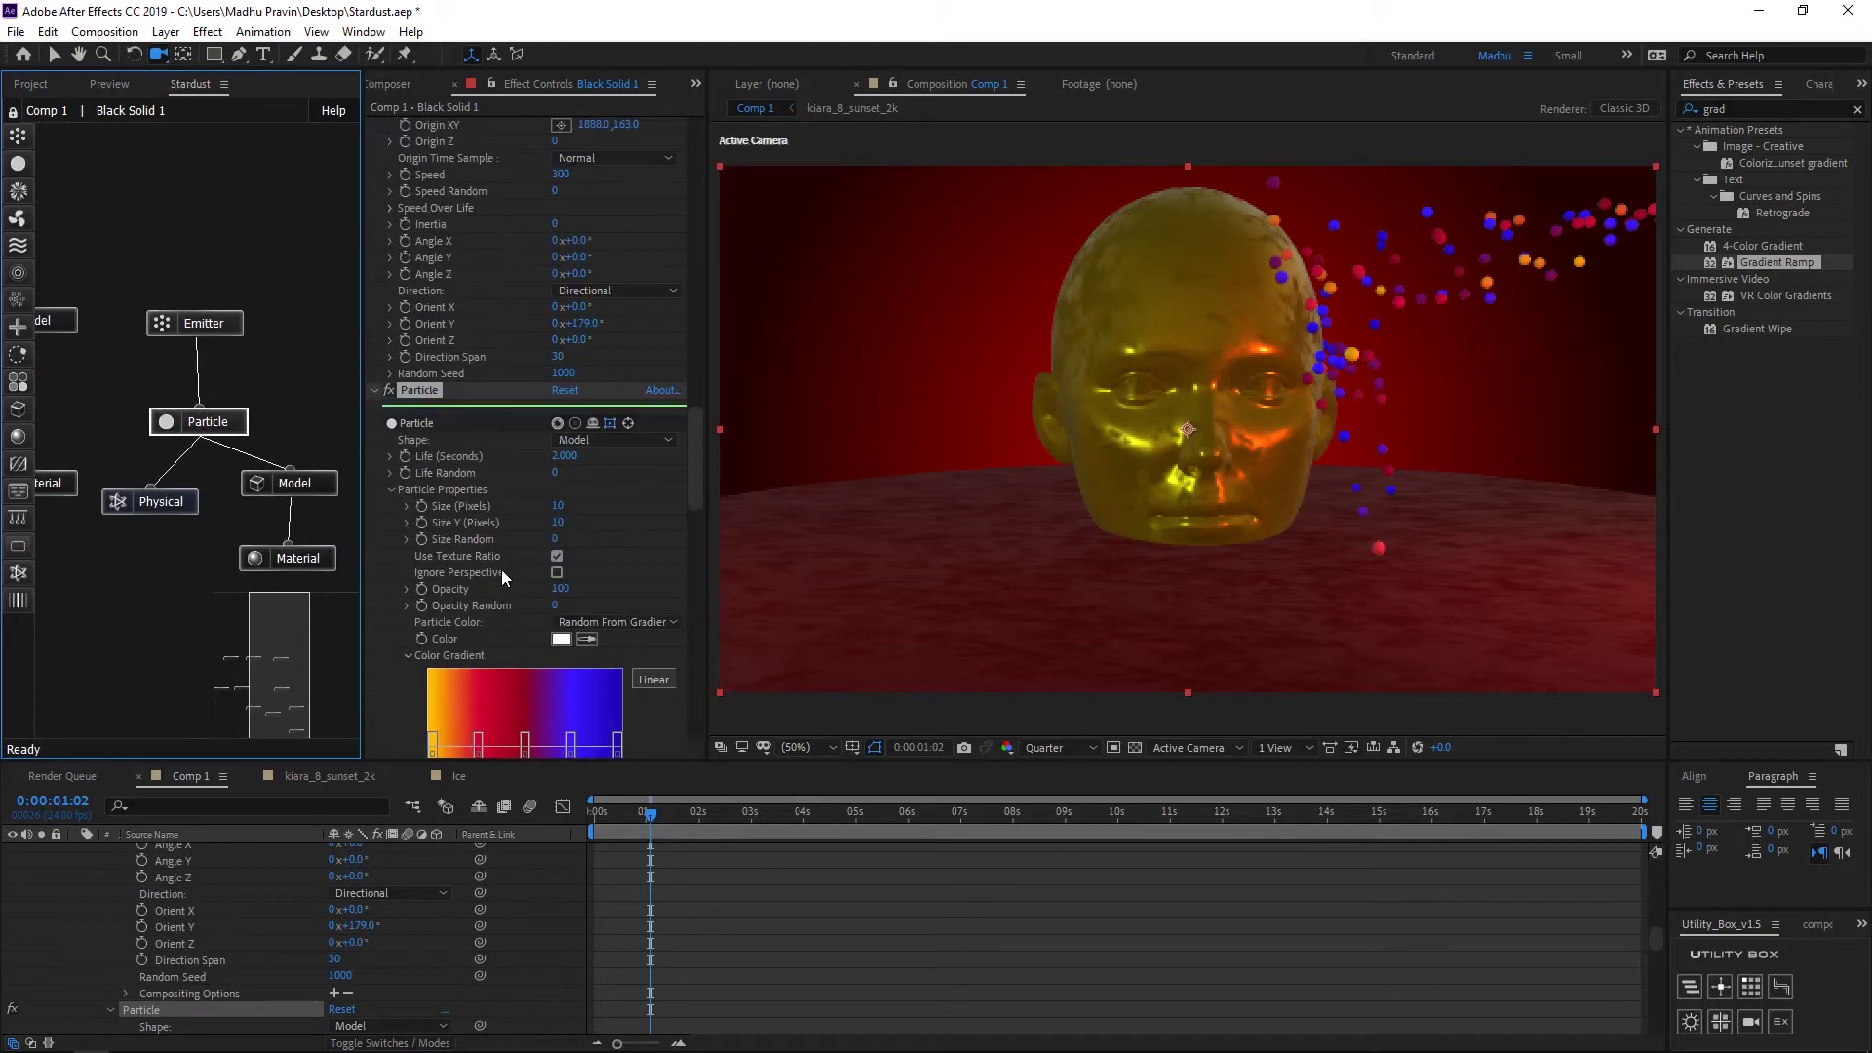
click(554, 504)
text(15)
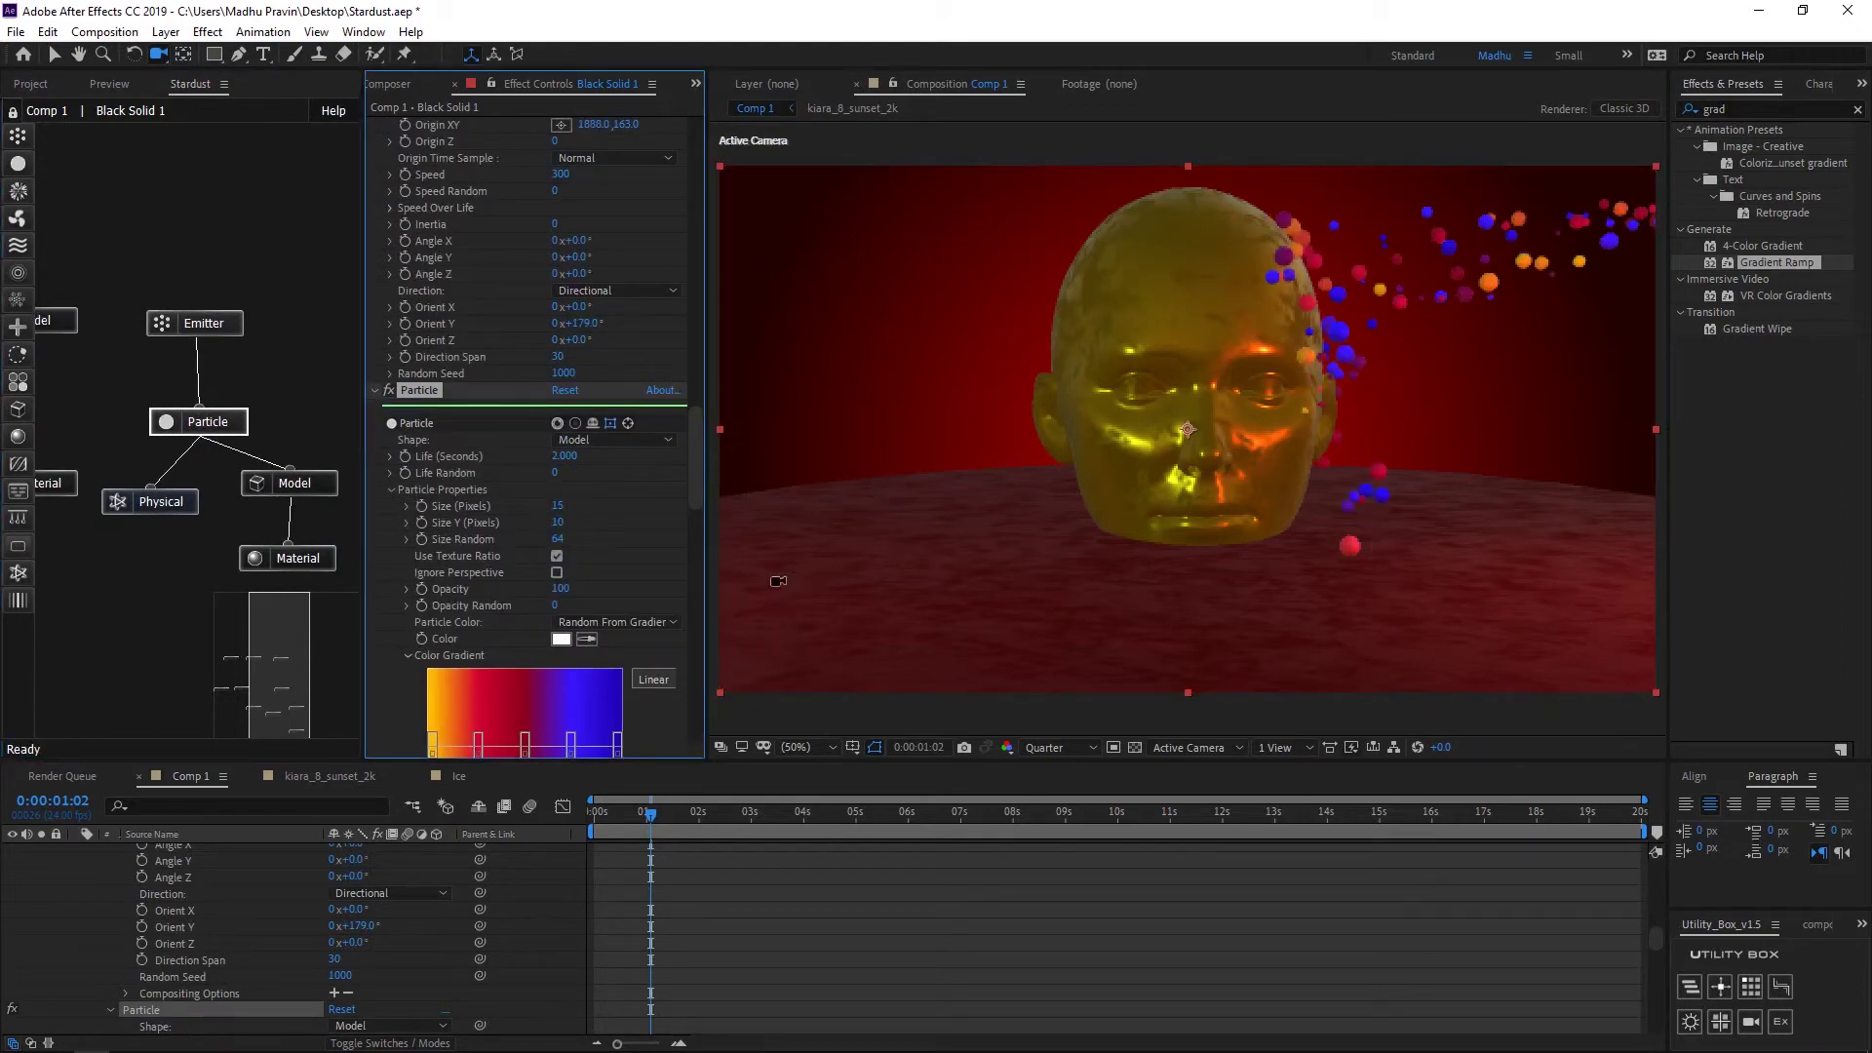
key(Return)
key(Return)
Step: Scrub the timeline to 0:00:04:05 to check the sphere simulation around the head
scroll(458, 564, down, 8)
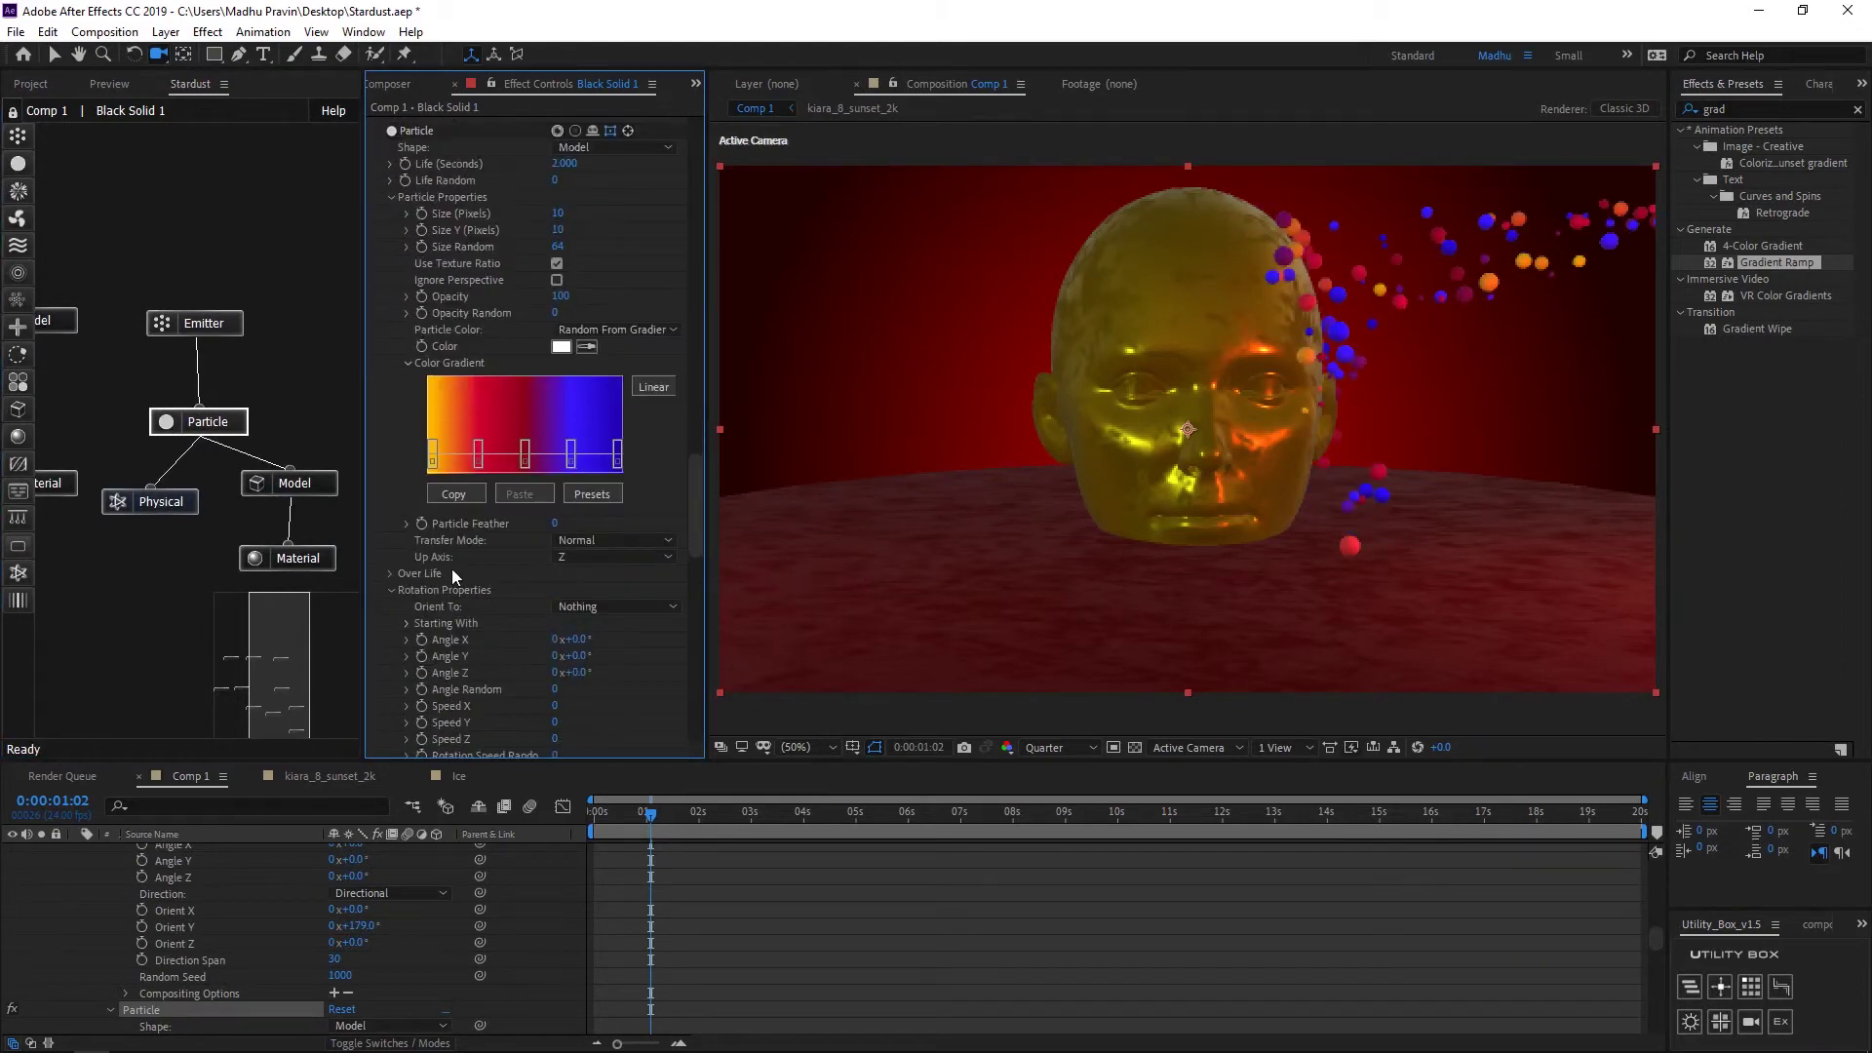
click(756, 819)
drag(774, 823, 814, 816)
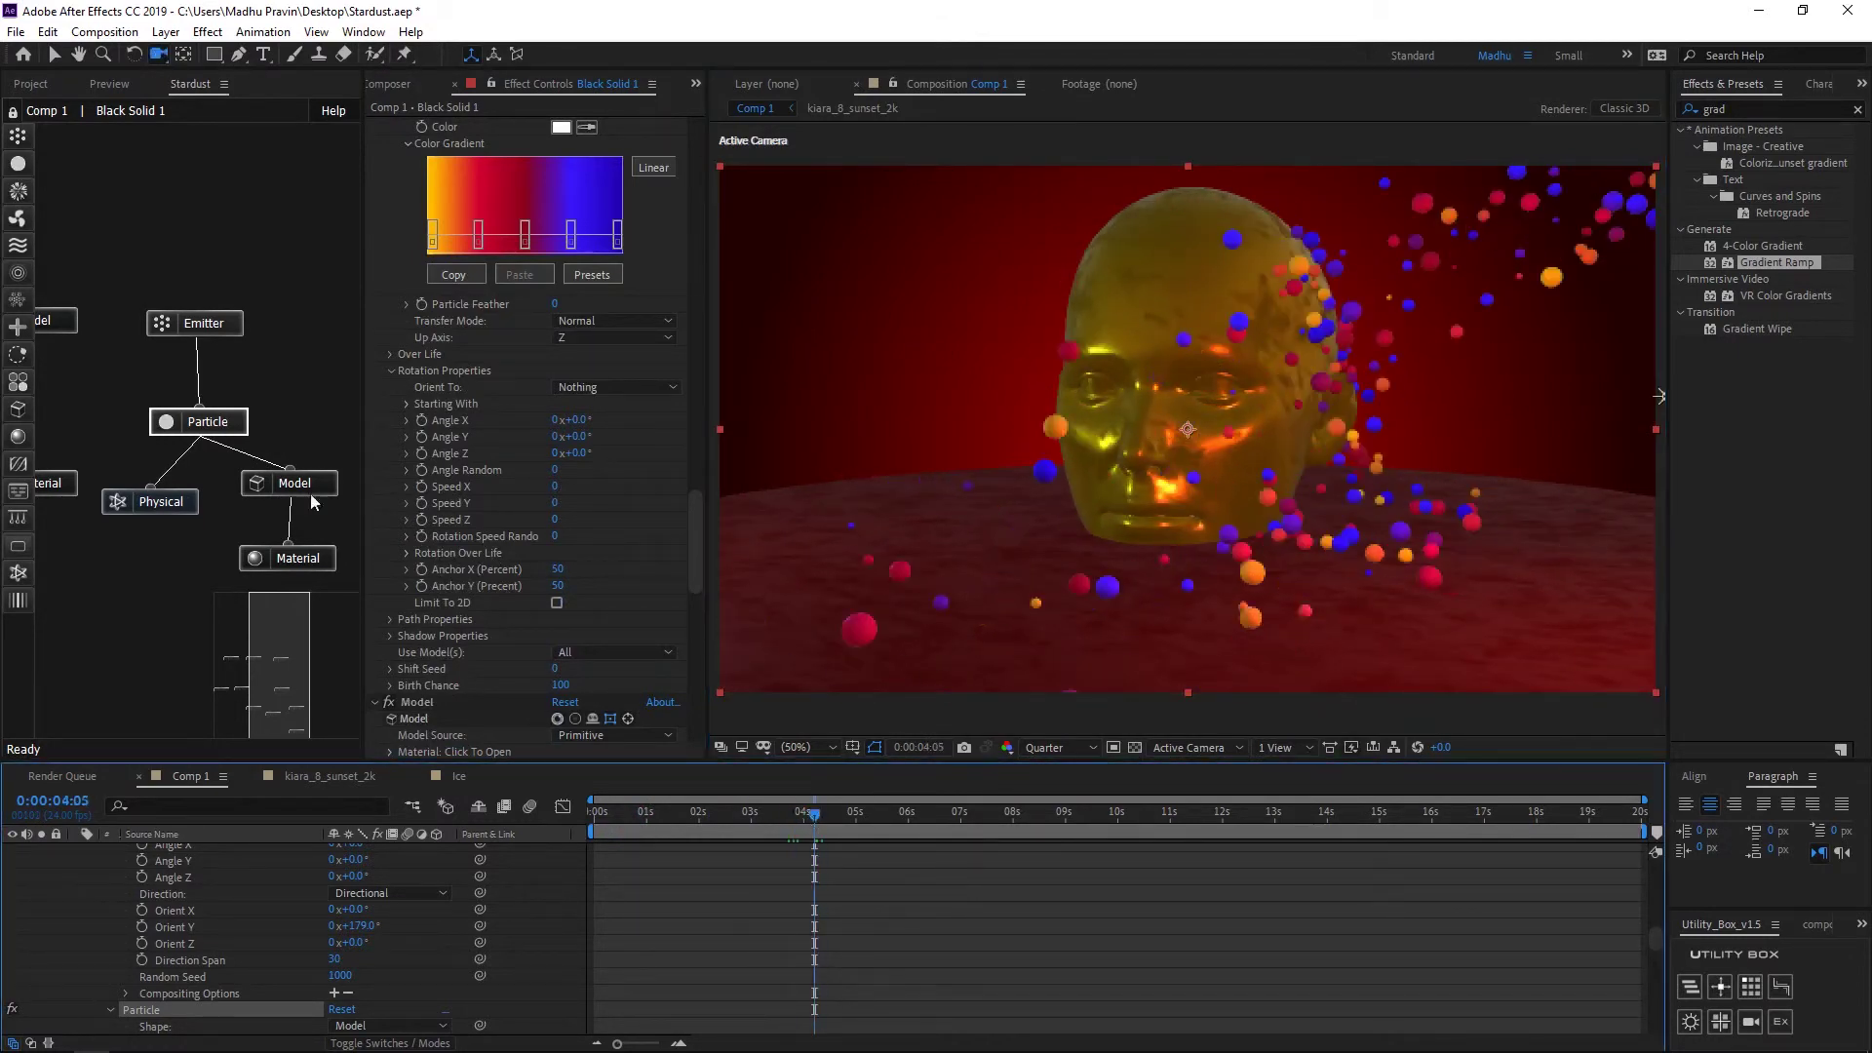
Step: Expand the Ambient Occlusion options in Stardust's Render Settings
scroll(394, 217, up, 20)
click(390, 266)
click(390, 266)
click(390, 249)
click(407, 349)
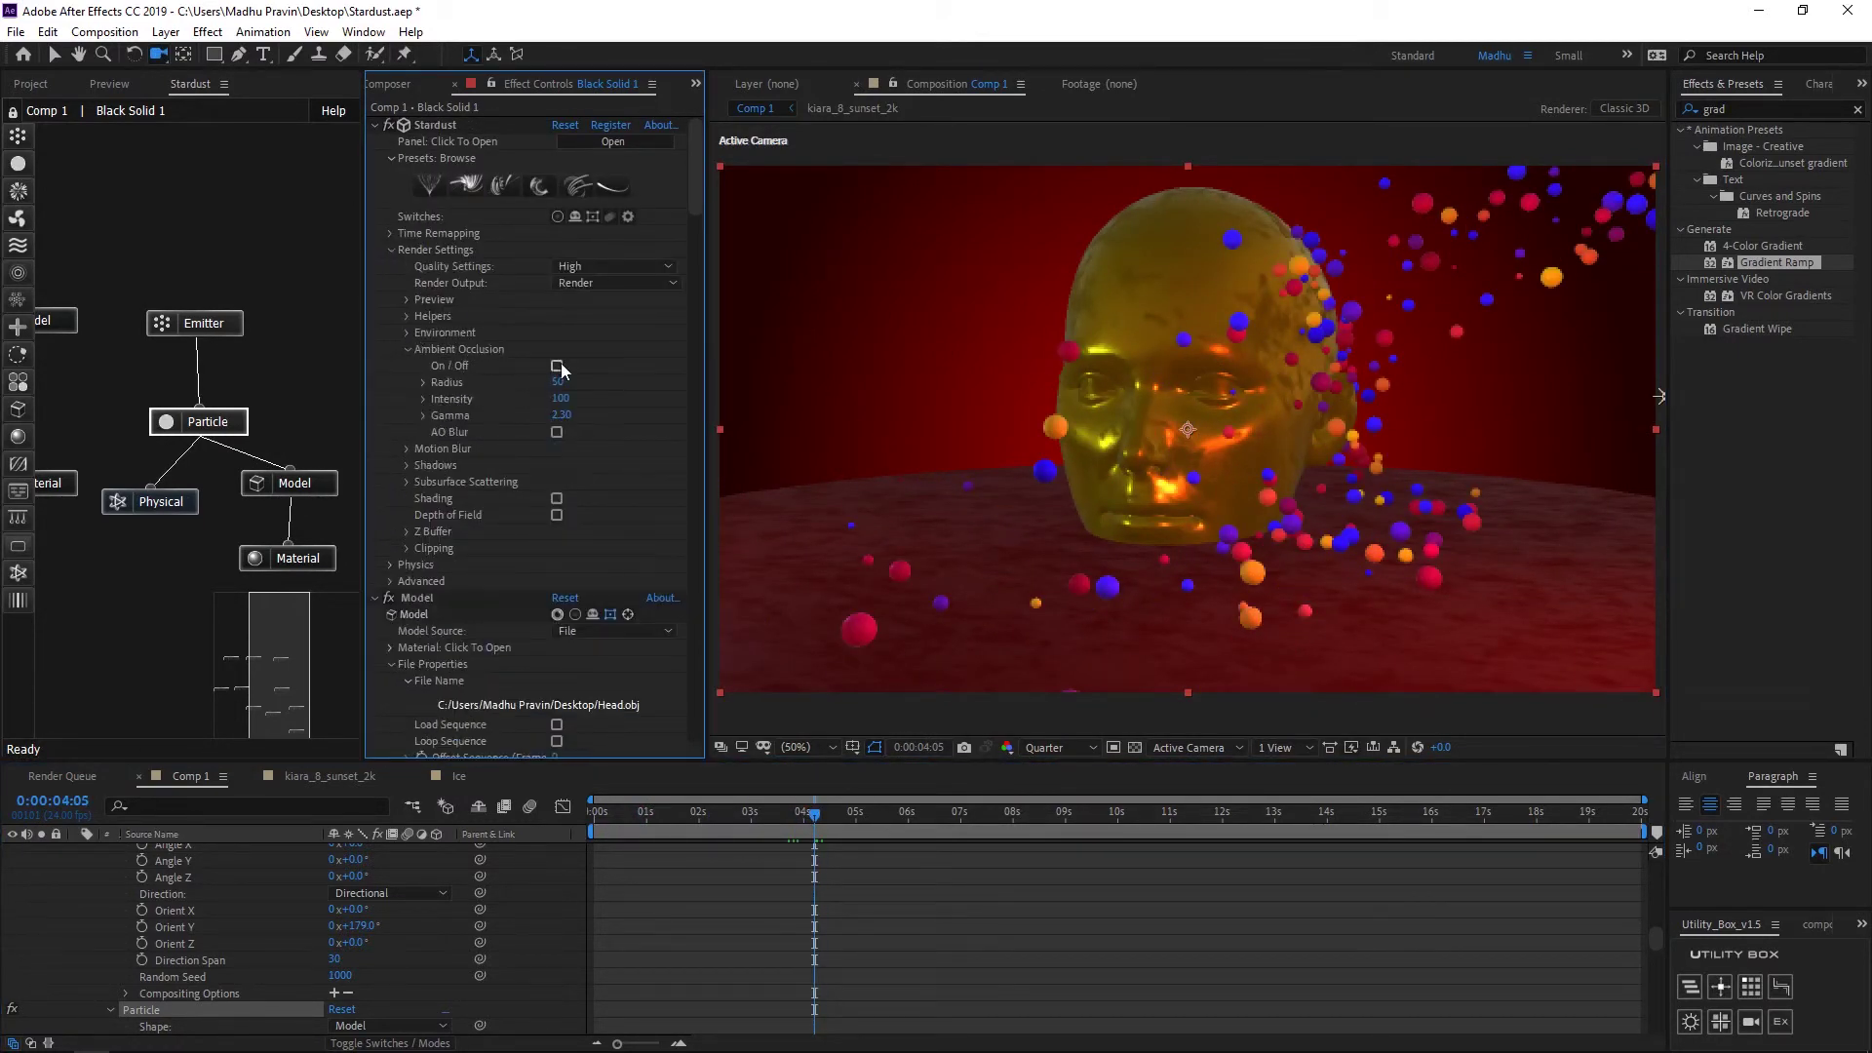